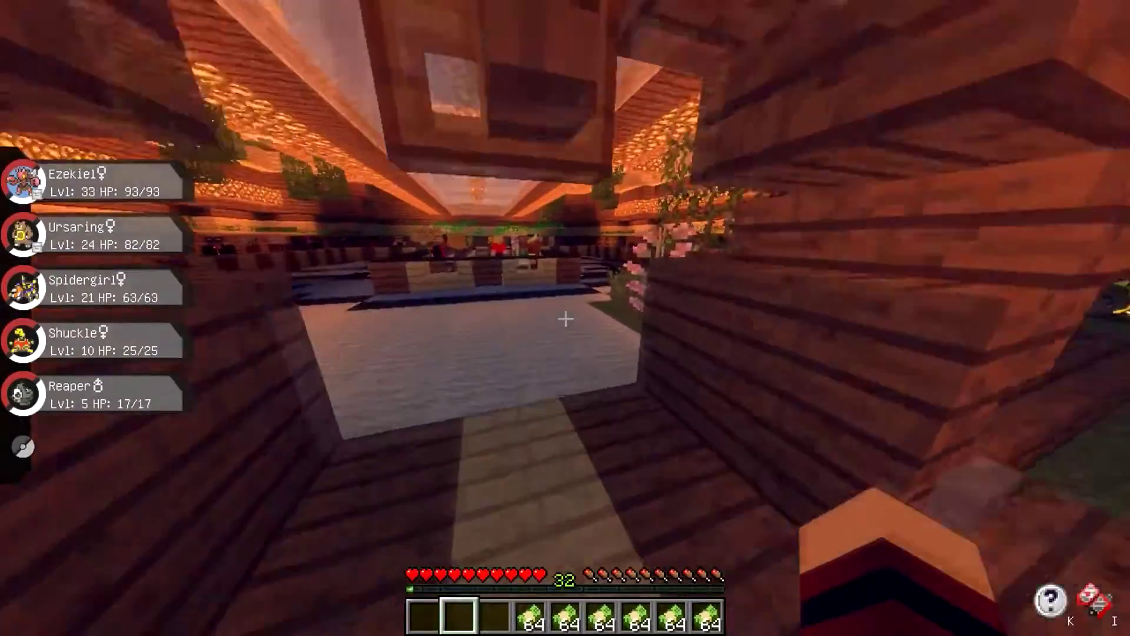
Open the inventory holding the money stacks inside the wooden building.
key(e)
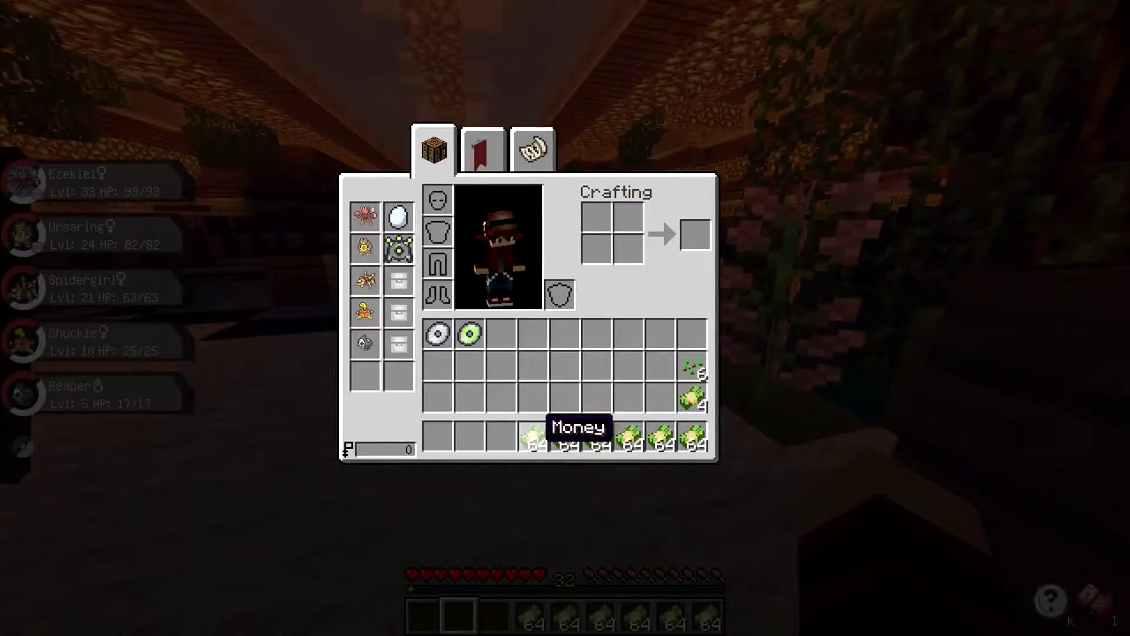
Trade money stacks to the Trader for the dark disc, an egg and Random Egg Part 3.
key(e)
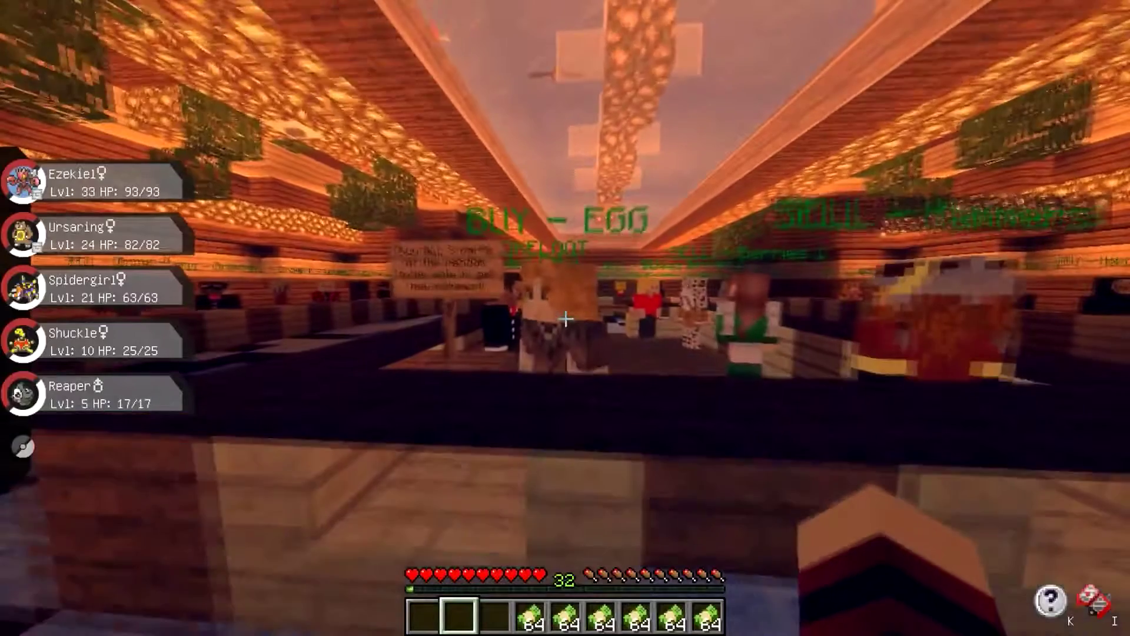
right_click(565, 318)
click(475, 147)
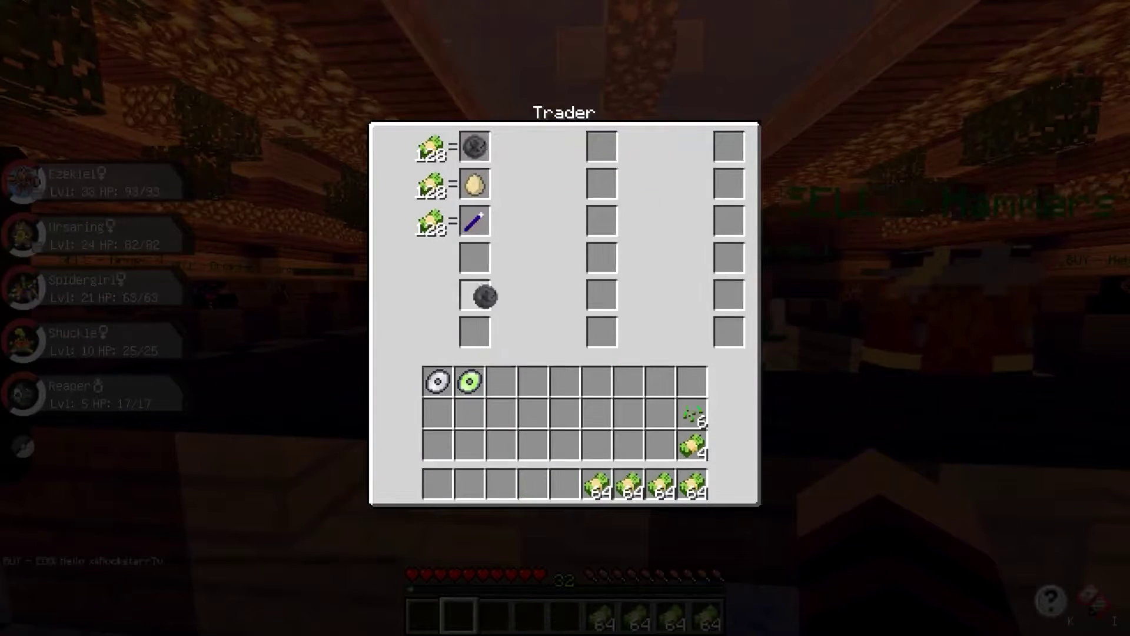
click(474, 184)
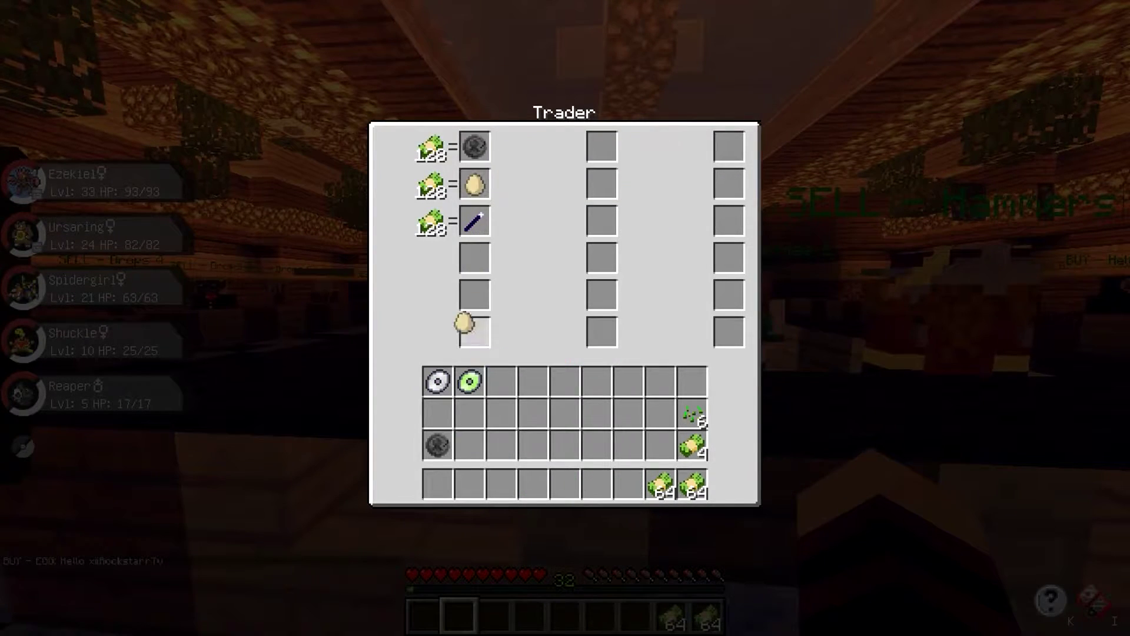
click(471, 446)
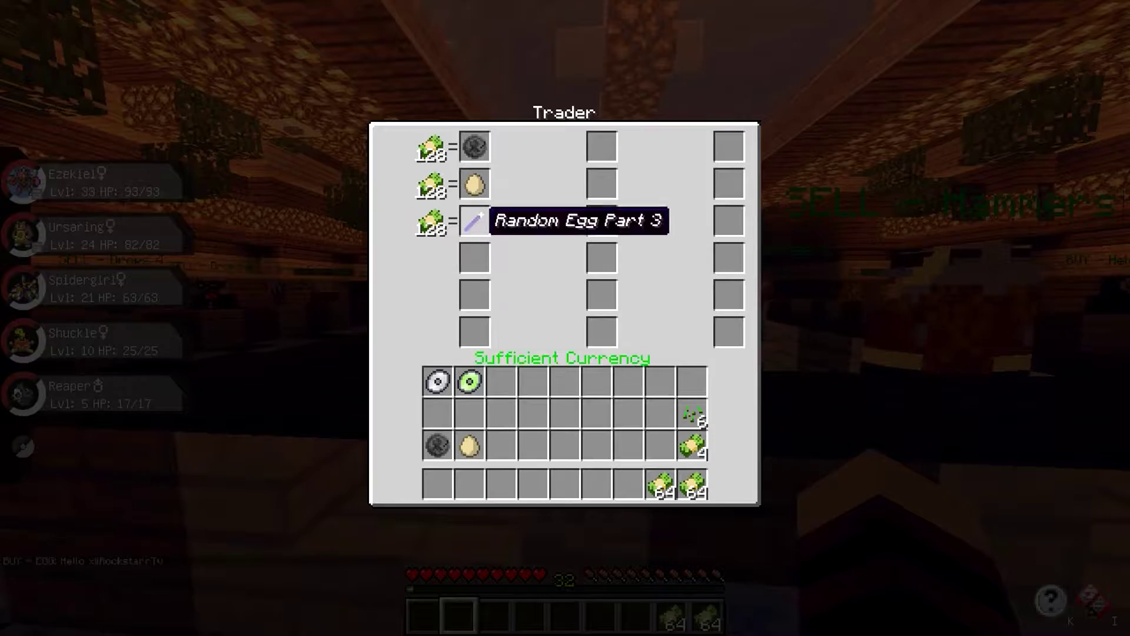
click(474, 222)
click(502, 446)
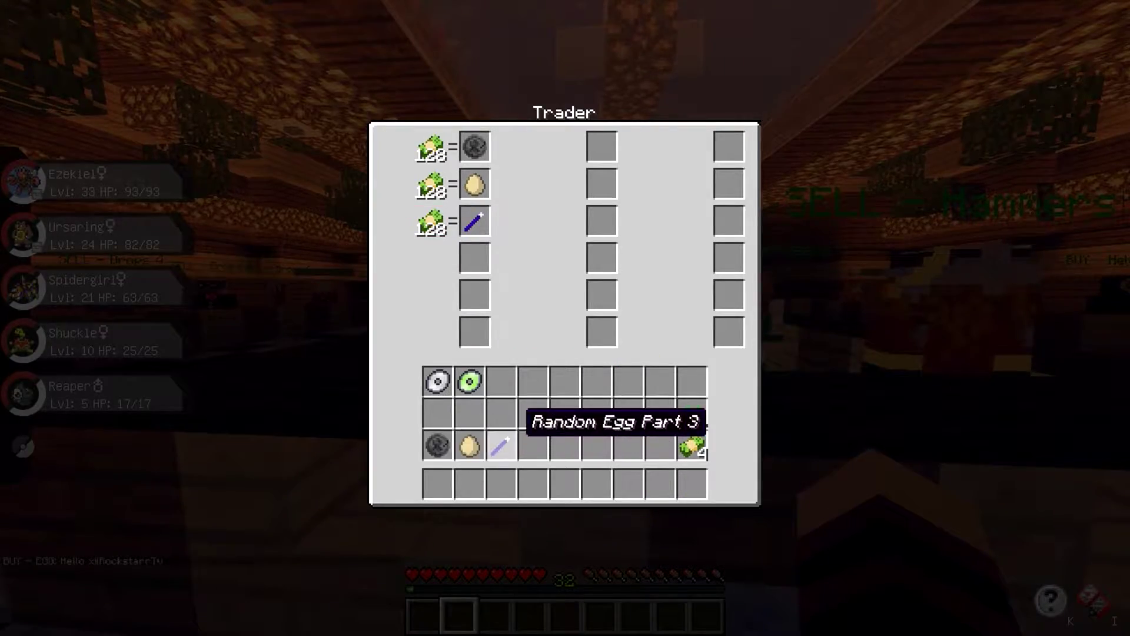
key(Escape)
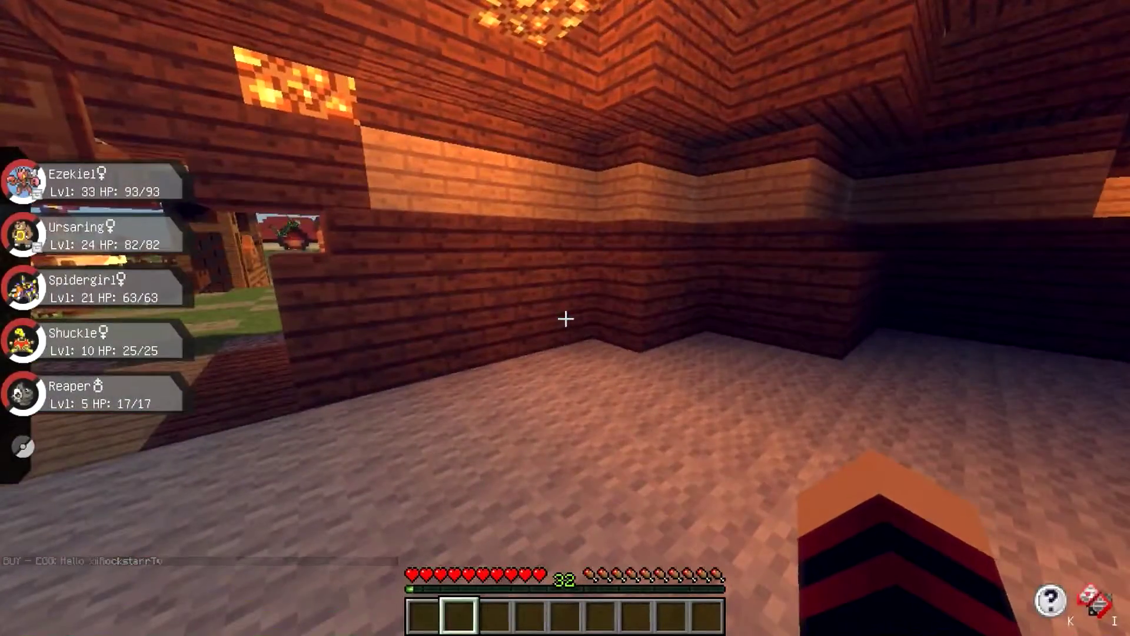
Run /pokegiveegg with the player's name and 'random', then read the success message.
key(slash)
text(/)
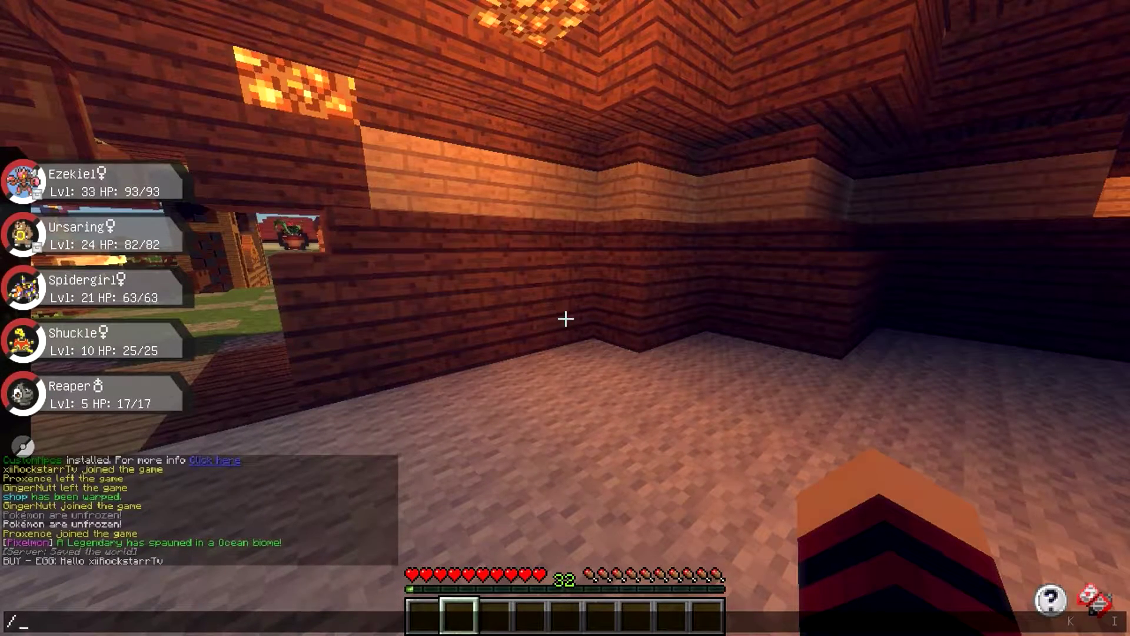
text(egg)
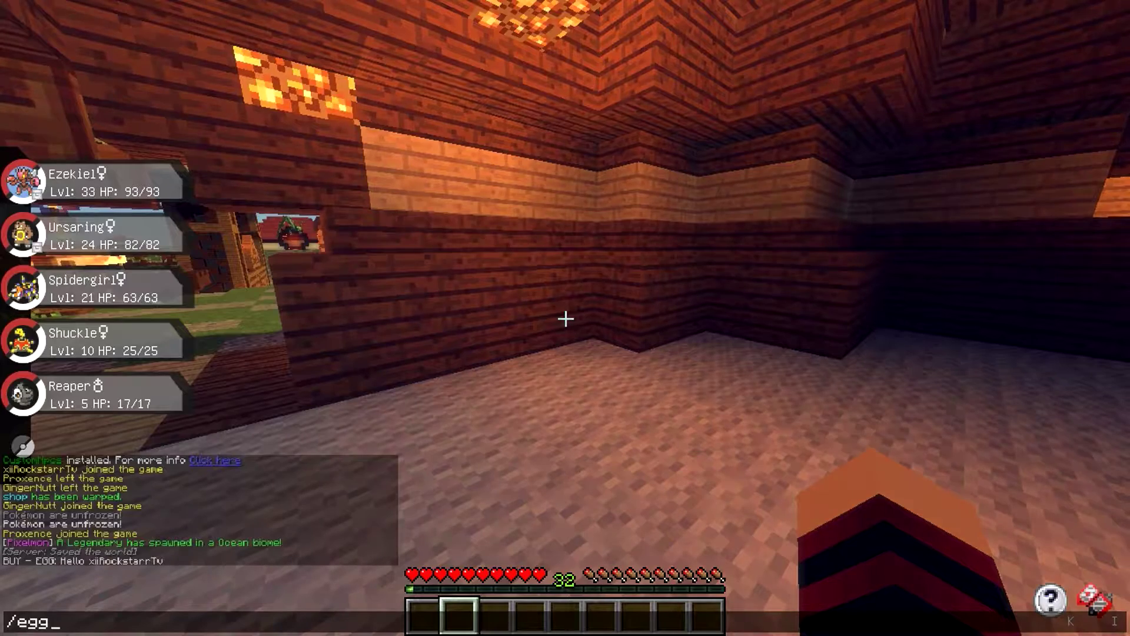
text(spa)
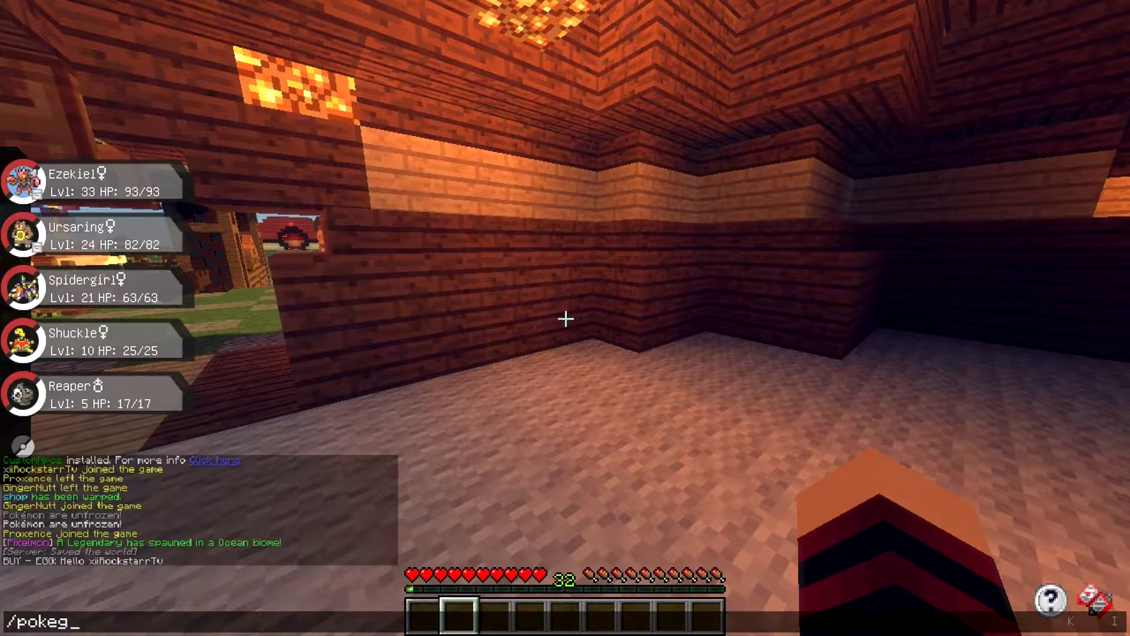
text(ive xi)
key(Tab)
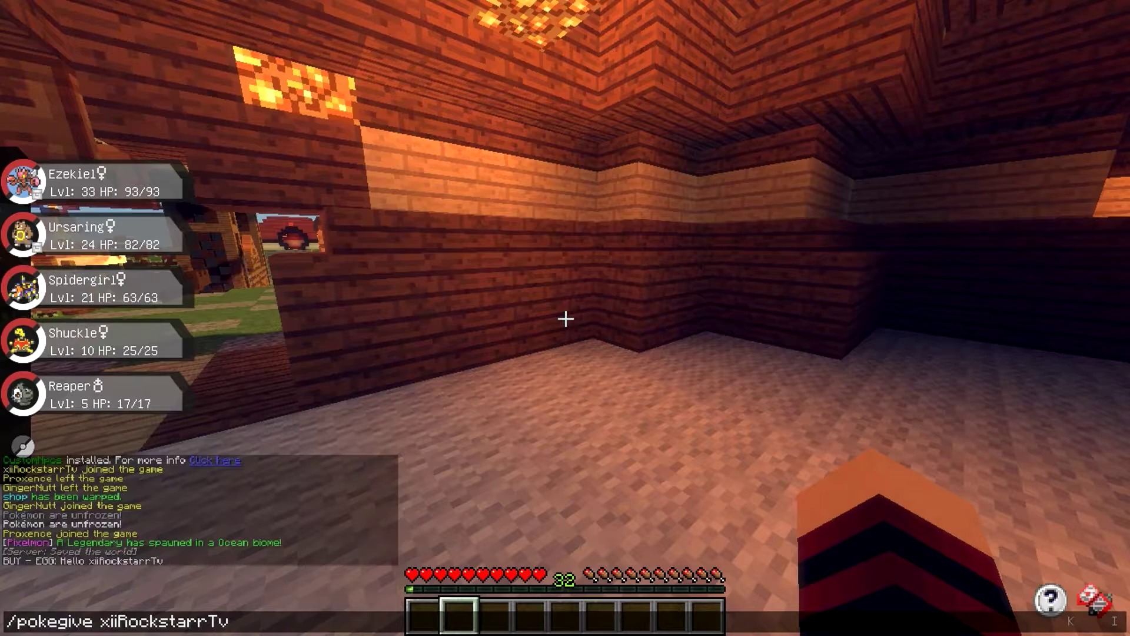
text(eg)
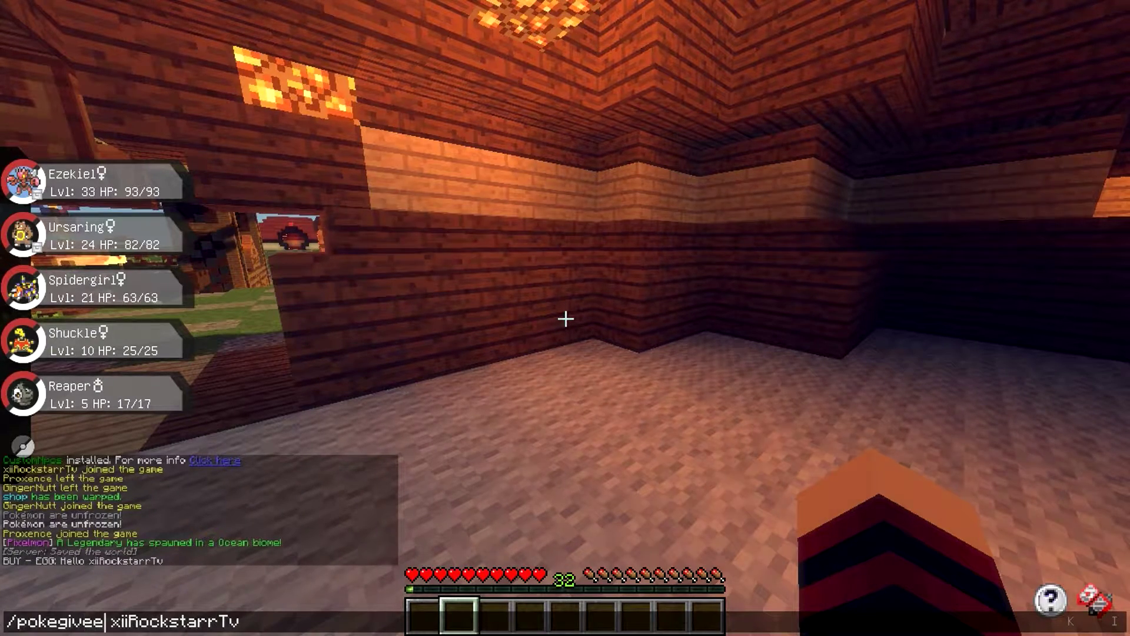
text(g)
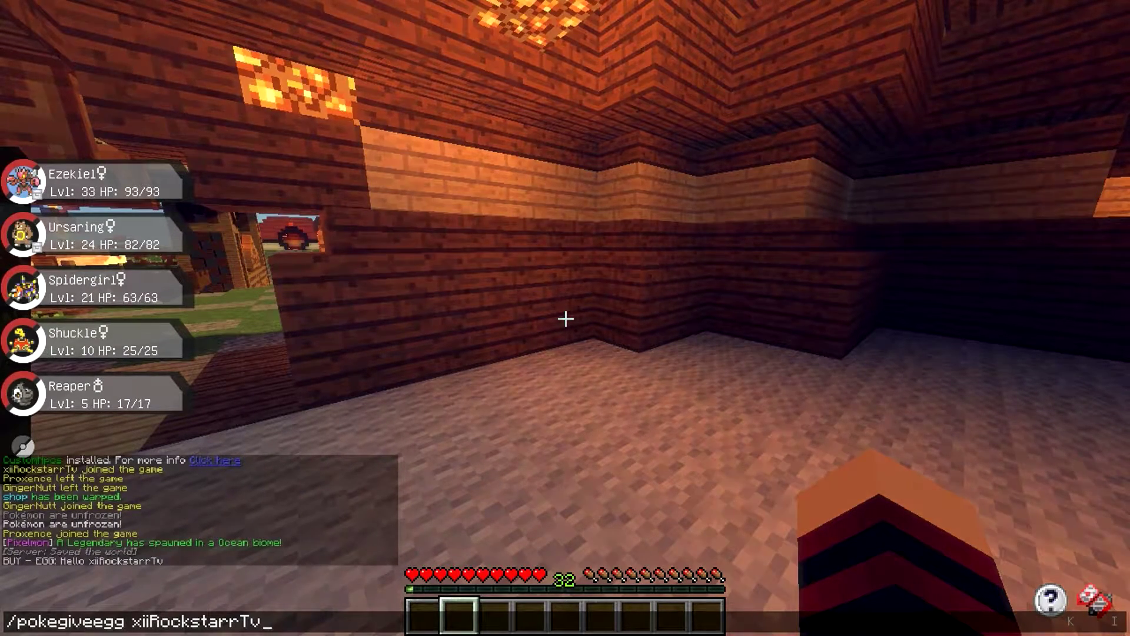
text(m)
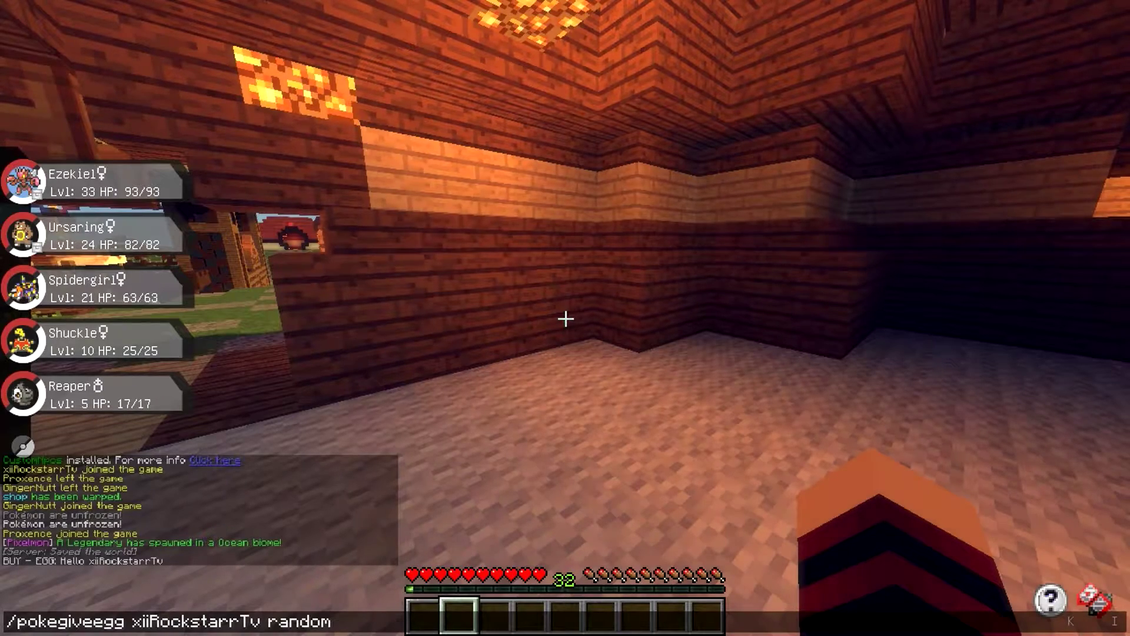
key(Return)
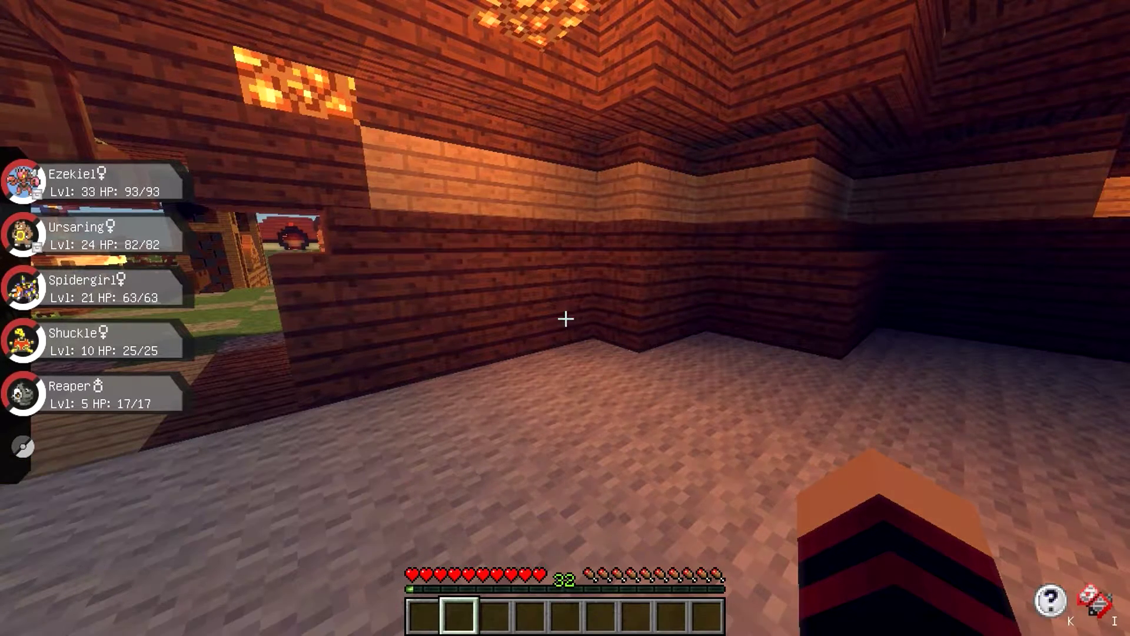
key(t)
key(Up)
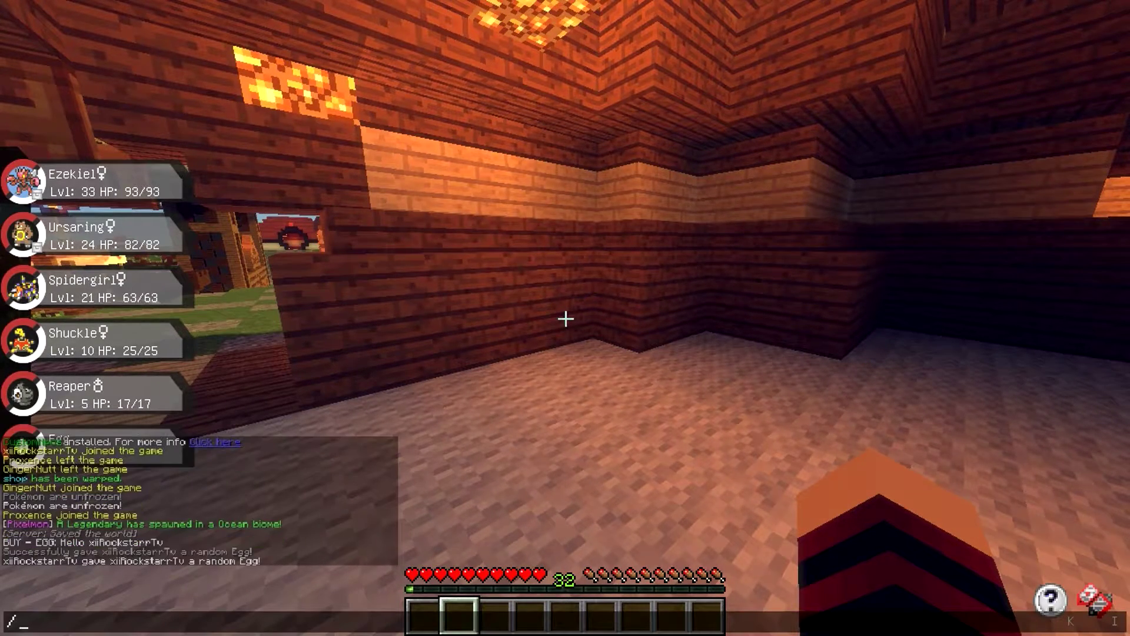
Walk past the big tree into the tower while the egg hatches into Poliwag.
key(Return)
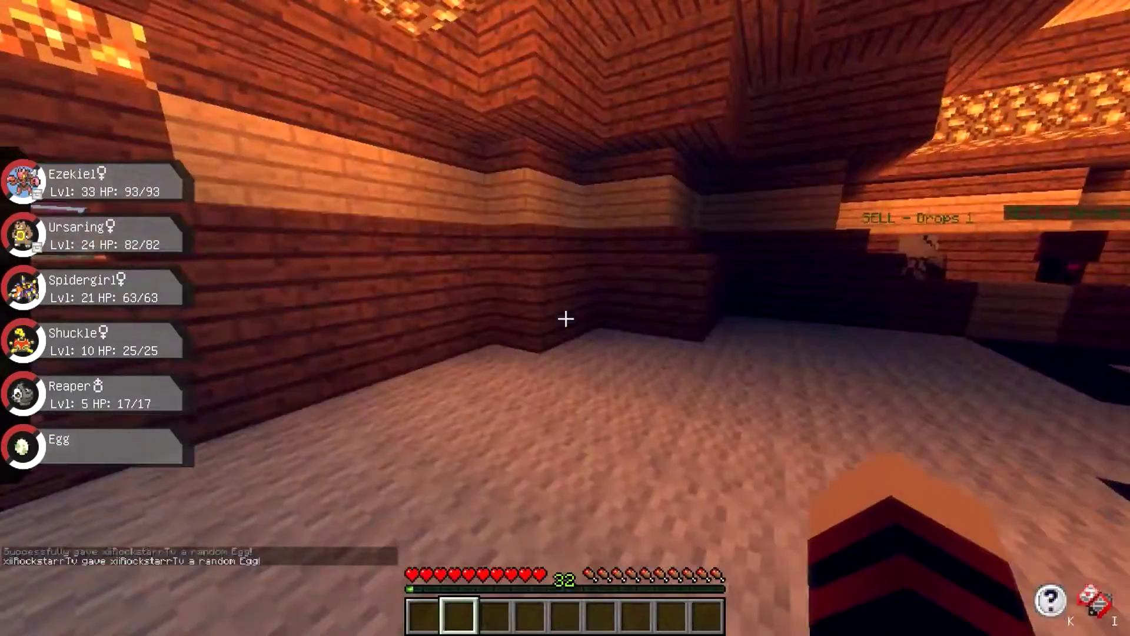
key(w)
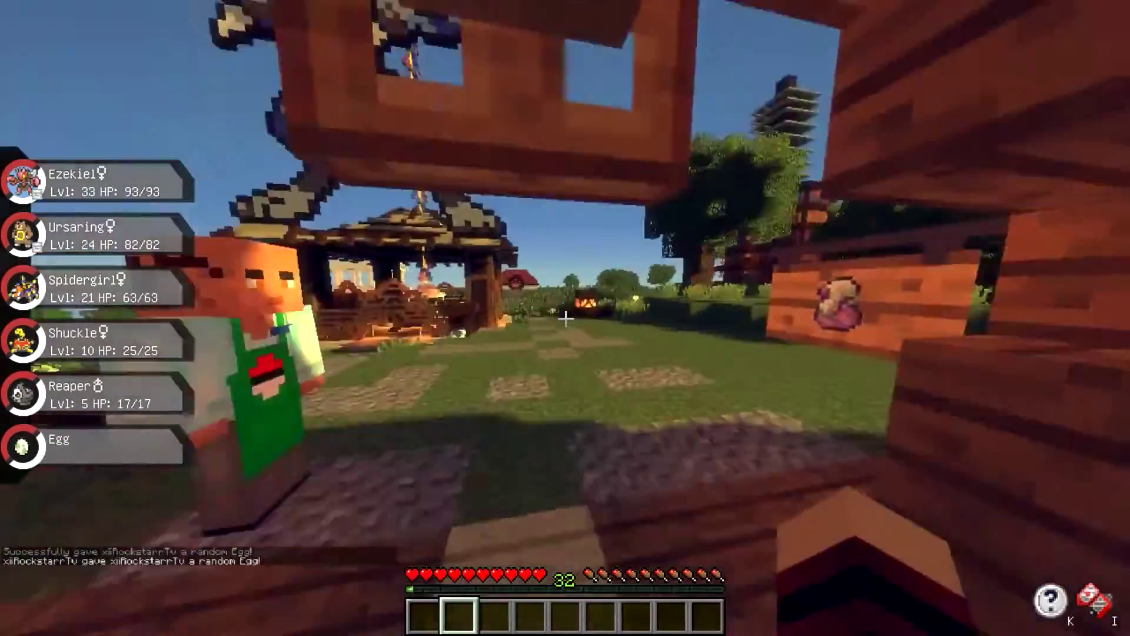
key(w)
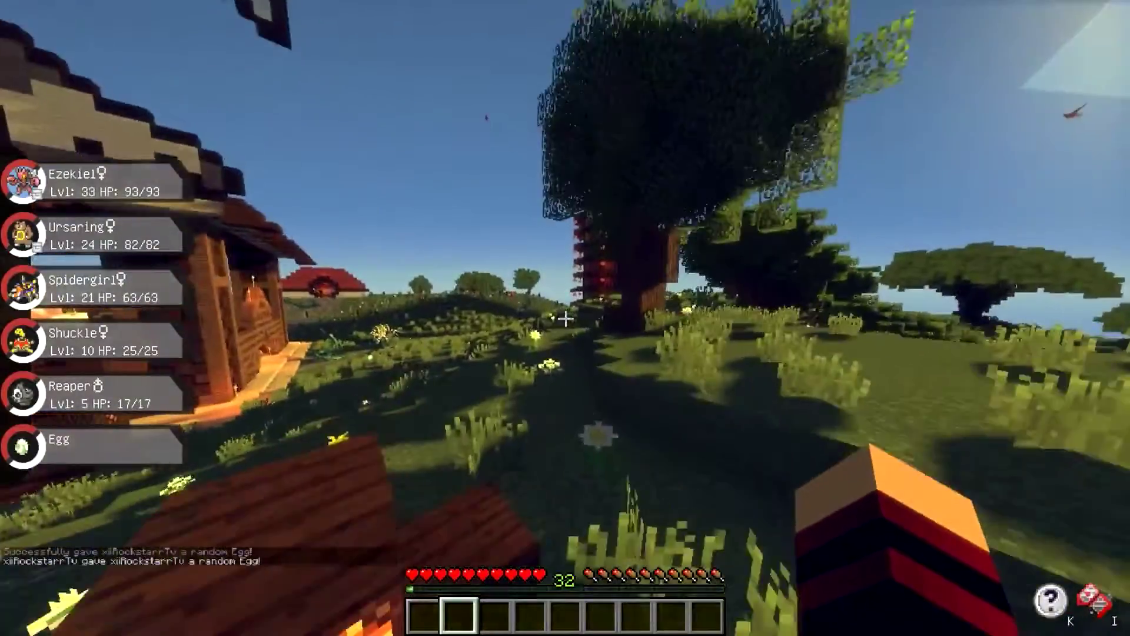
key(w)
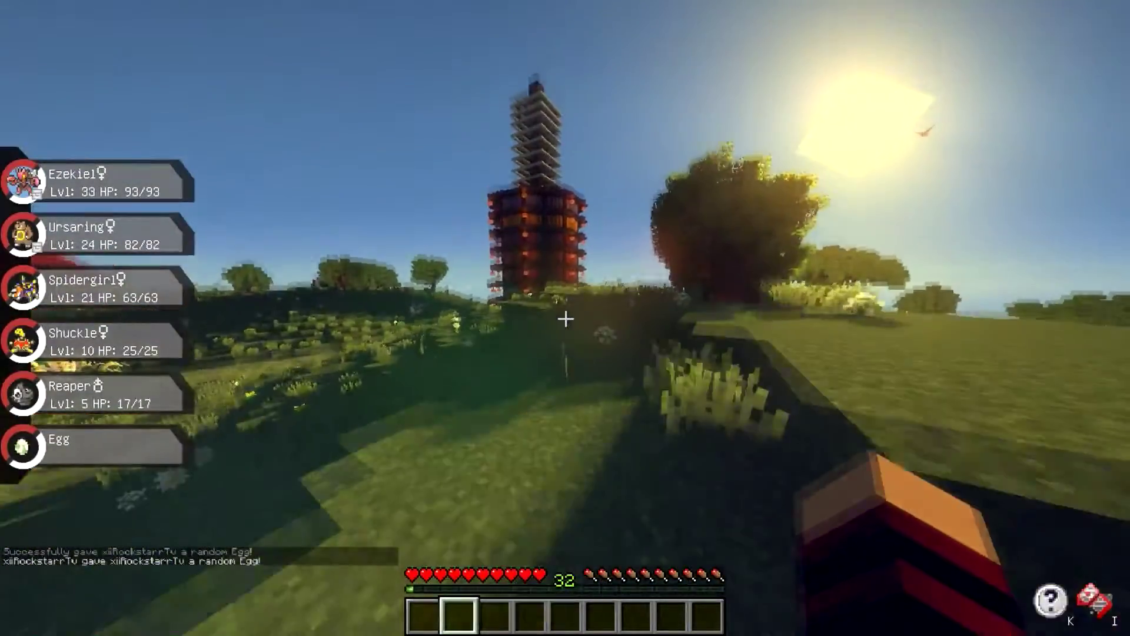
key(w)
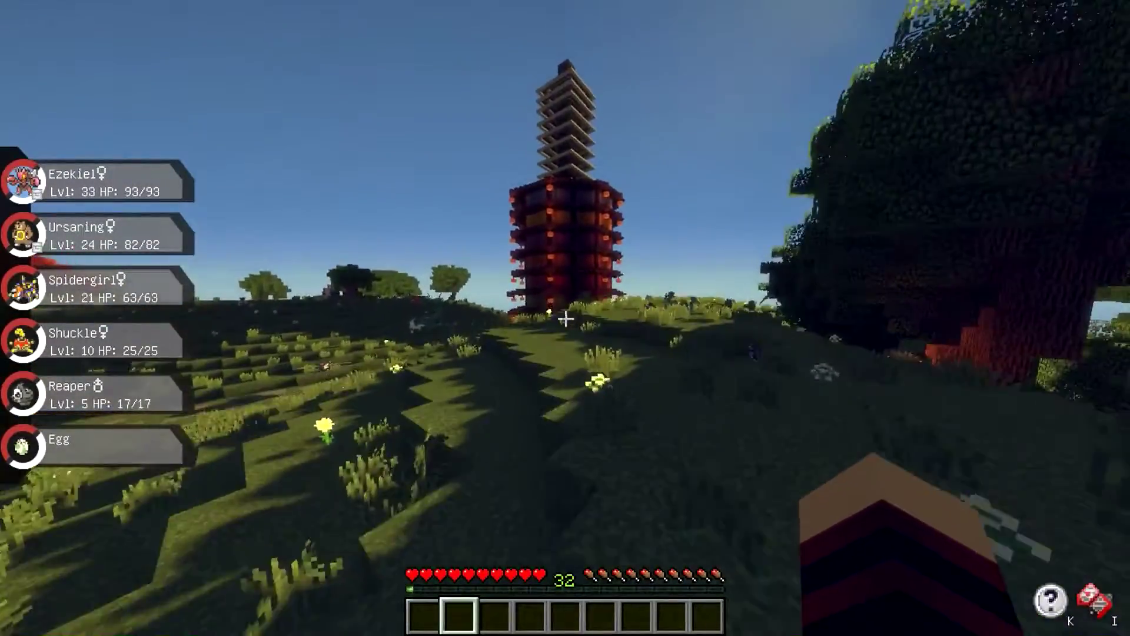
key(w)
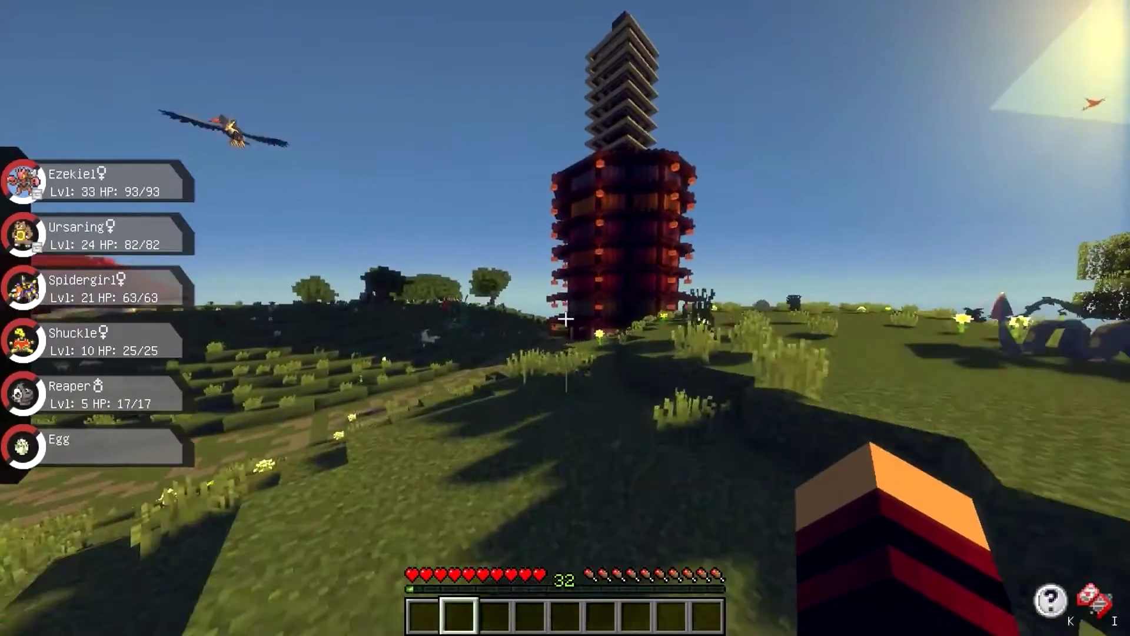
key(w)
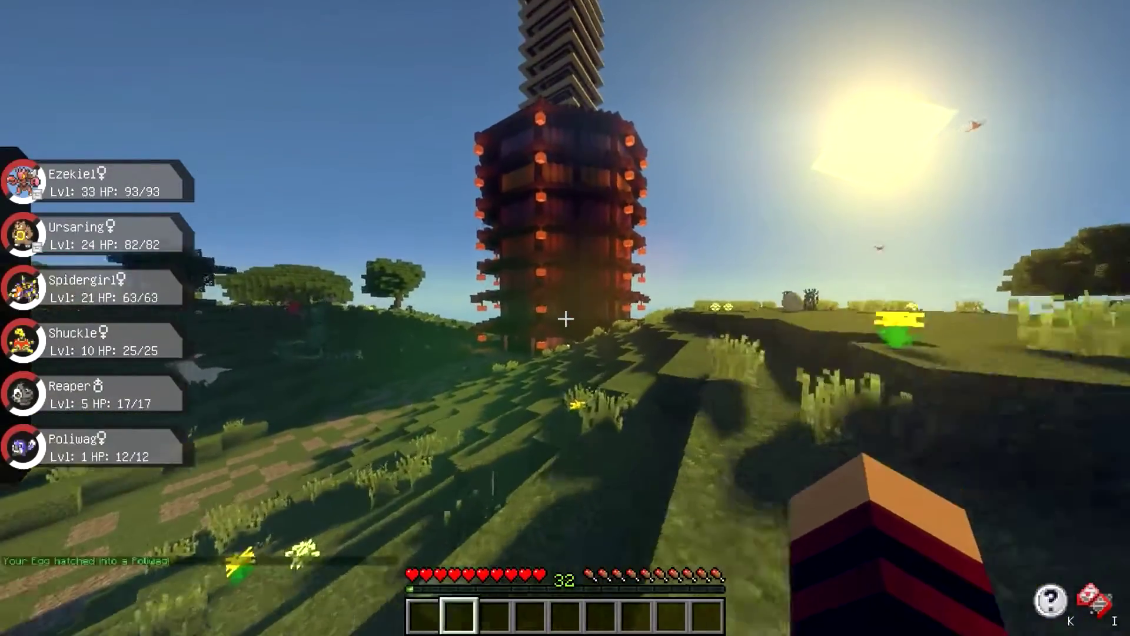
key(w)
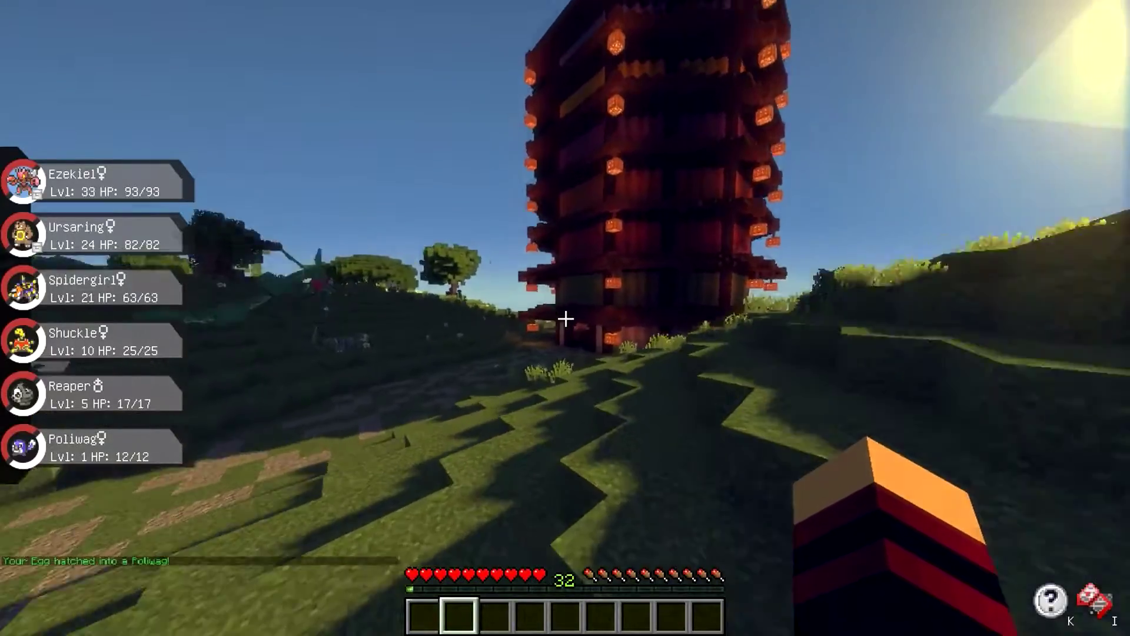
key(w)
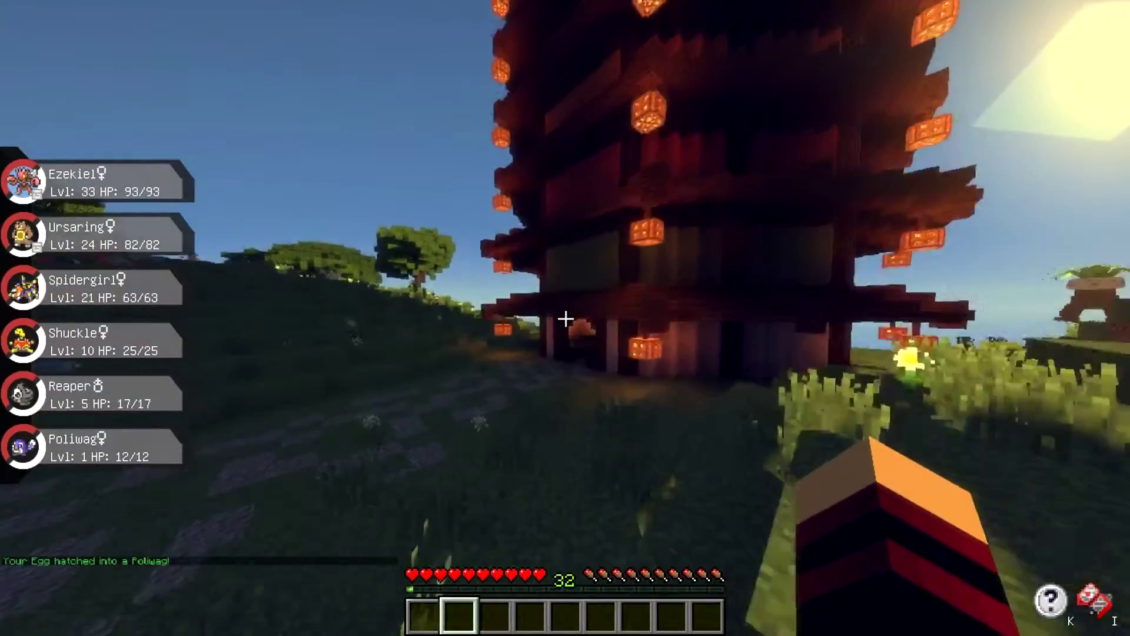
key(w)
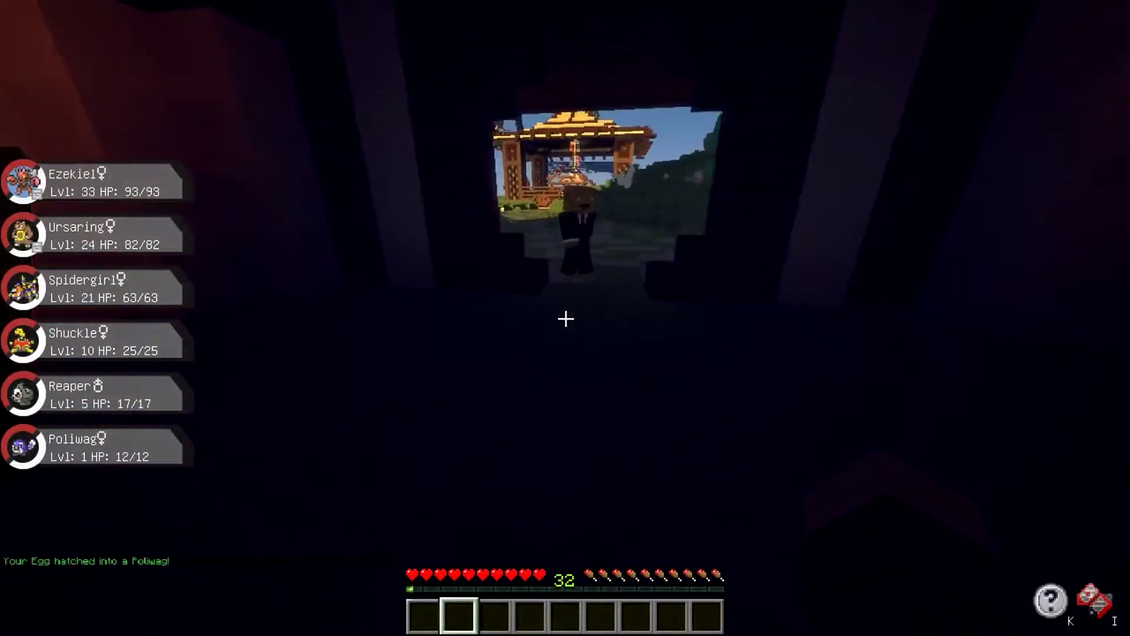
Send out and recall the newly hatched level 1 Poliwag, and open the inventory.
key(s)
key(r)
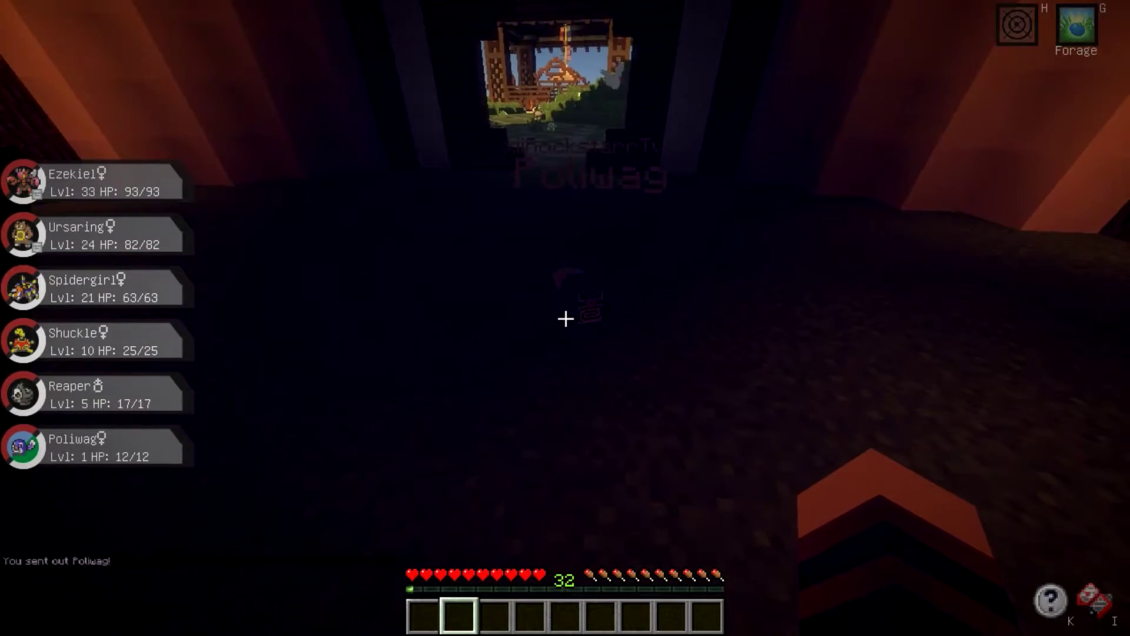
key(r)
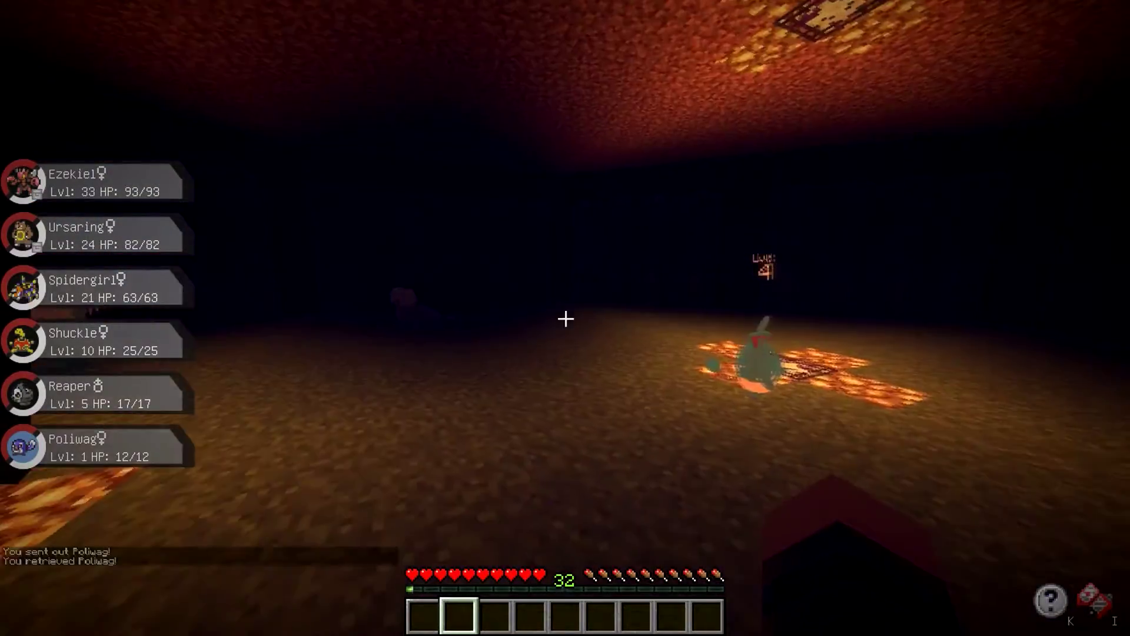
key(e)
Review Poliwag's summary: its moves, stats, nature, ability and experience.
click(366, 372)
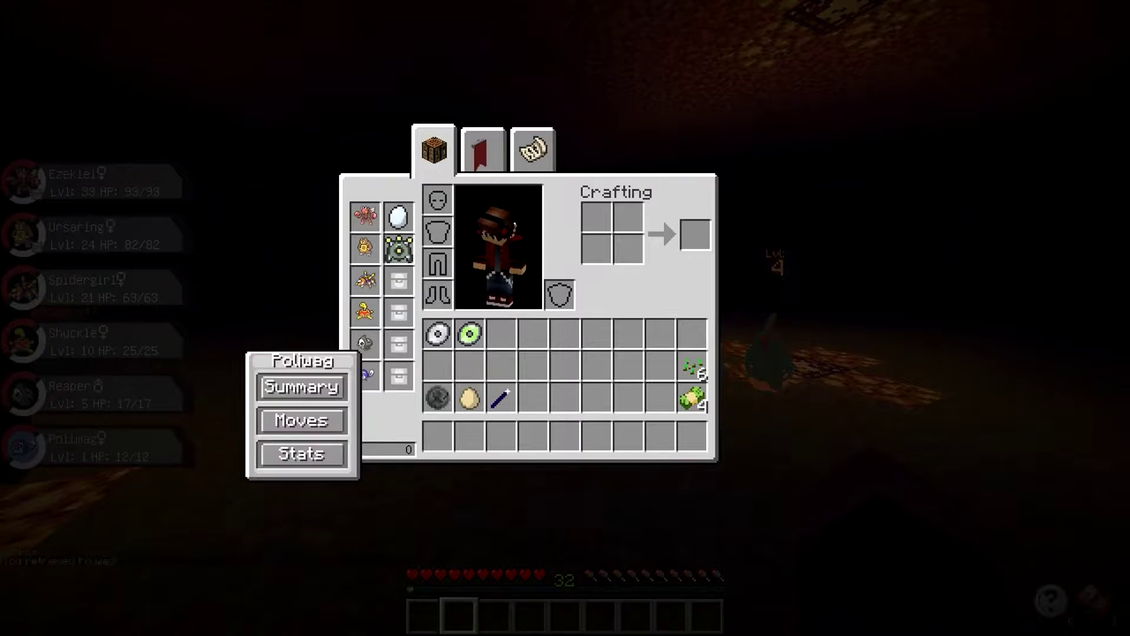
click(300, 386)
click(564, 471)
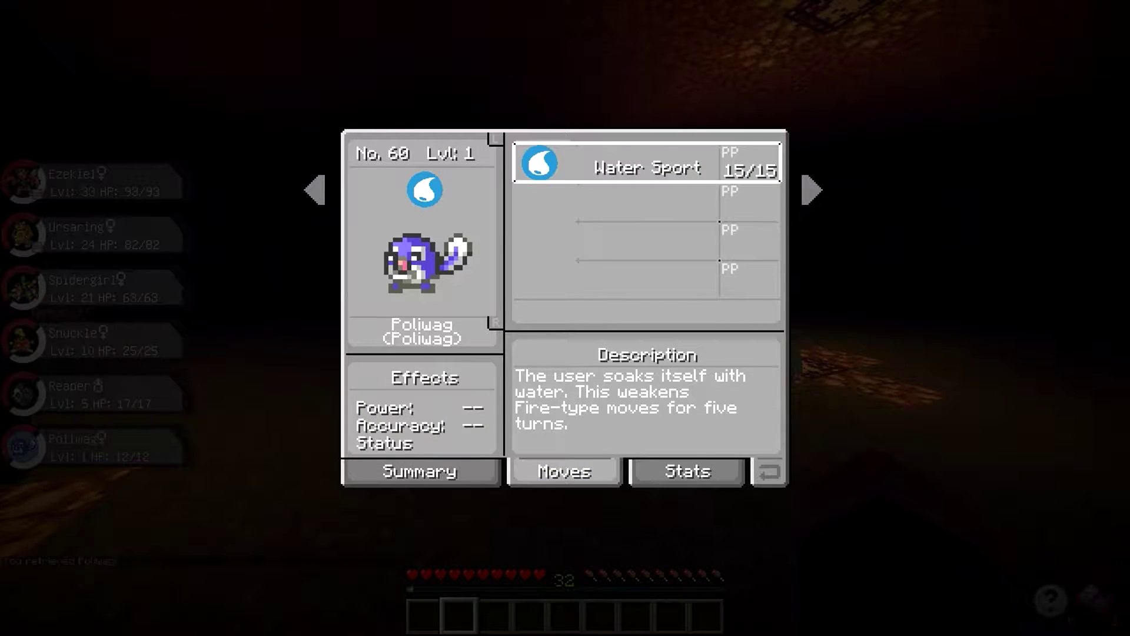
click(688, 471)
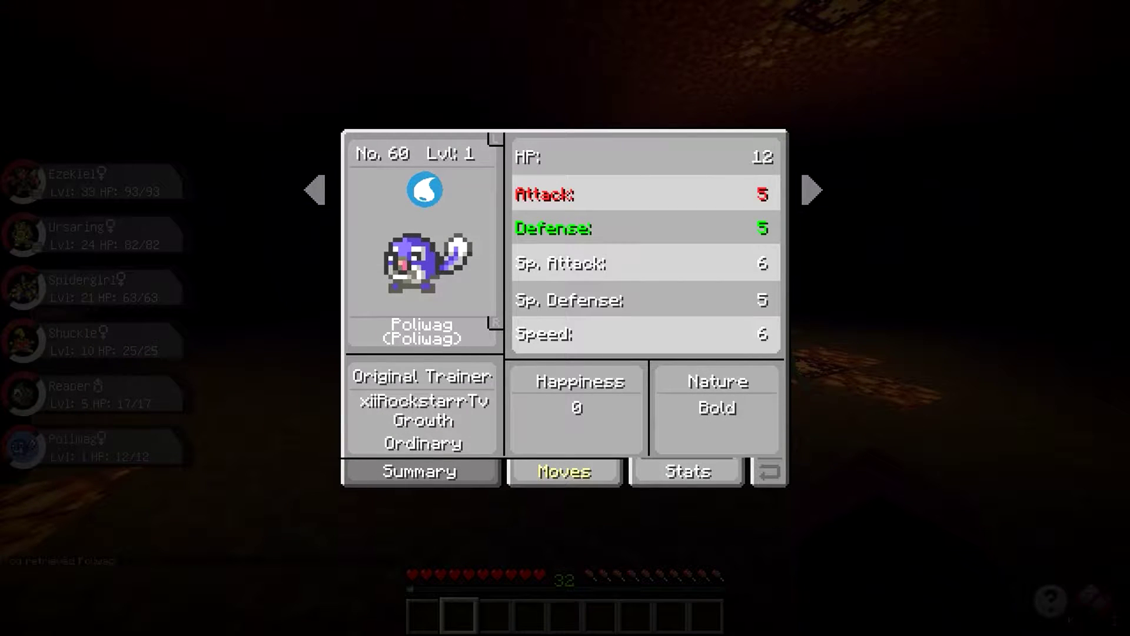
click(563, 471)
click(419, 470)
click(563, 471)
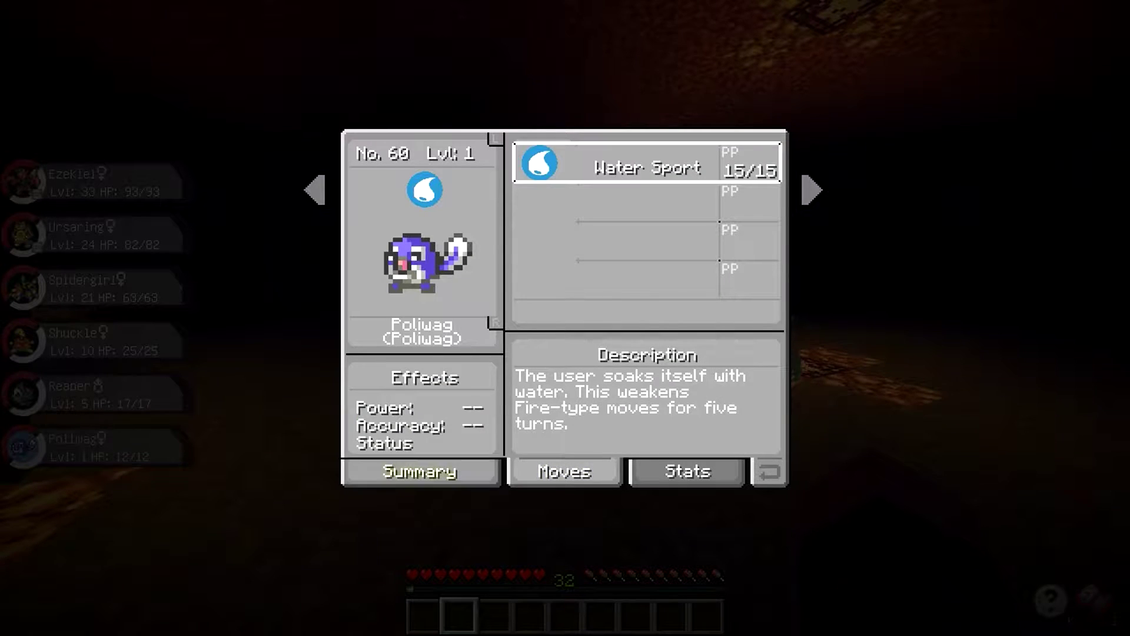
click(420, 470)
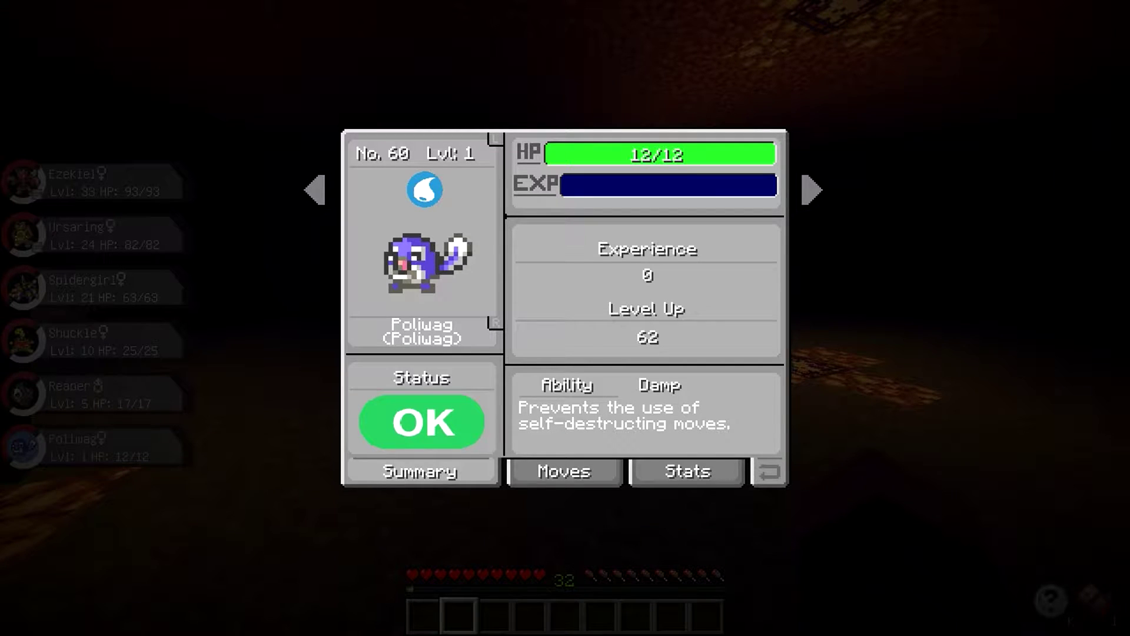
click(564, 471)
click(687, 471)
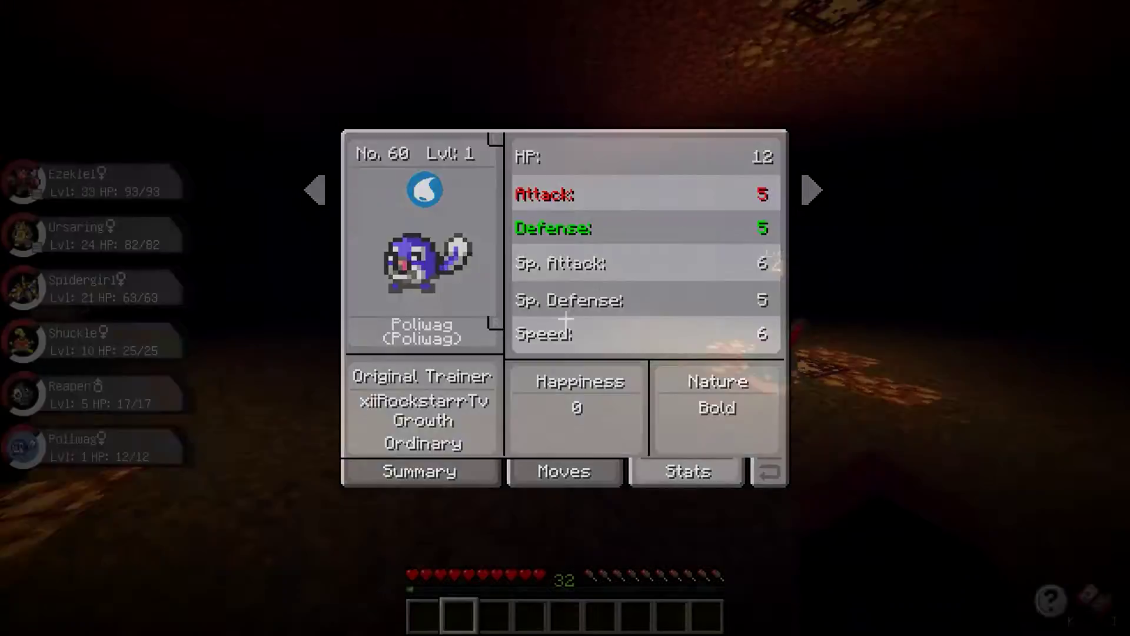
key(Escape)
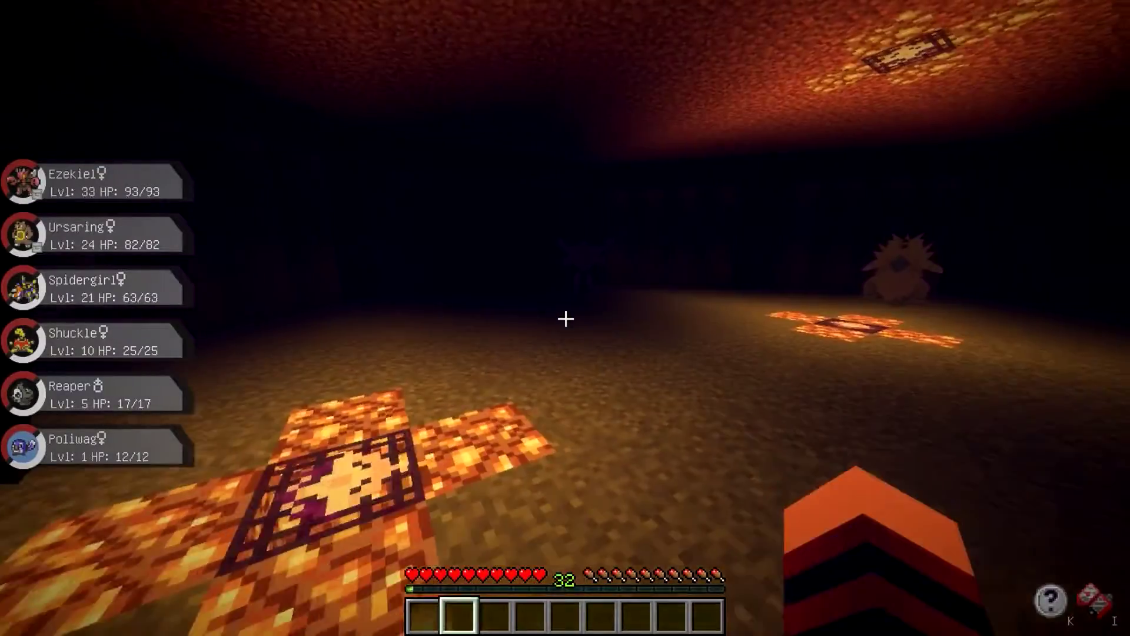
Check Ursaring's EVs with /evs (Attack 255, Speed 175) and send it into battle.
key(e)
click(364, 246)
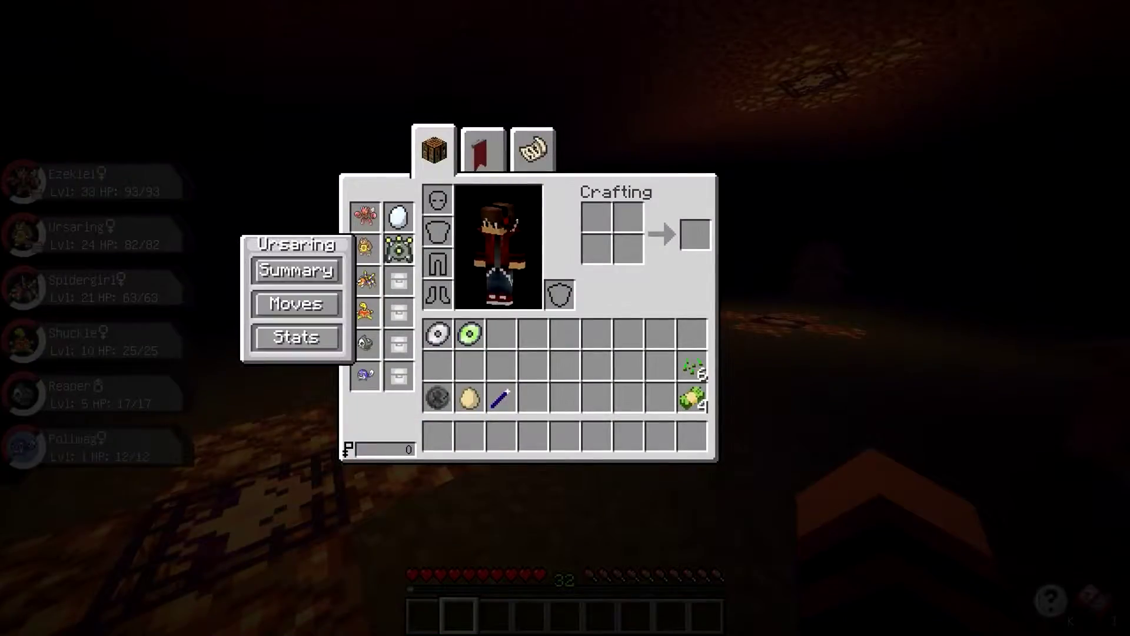
key(Escape)
text(/evs)
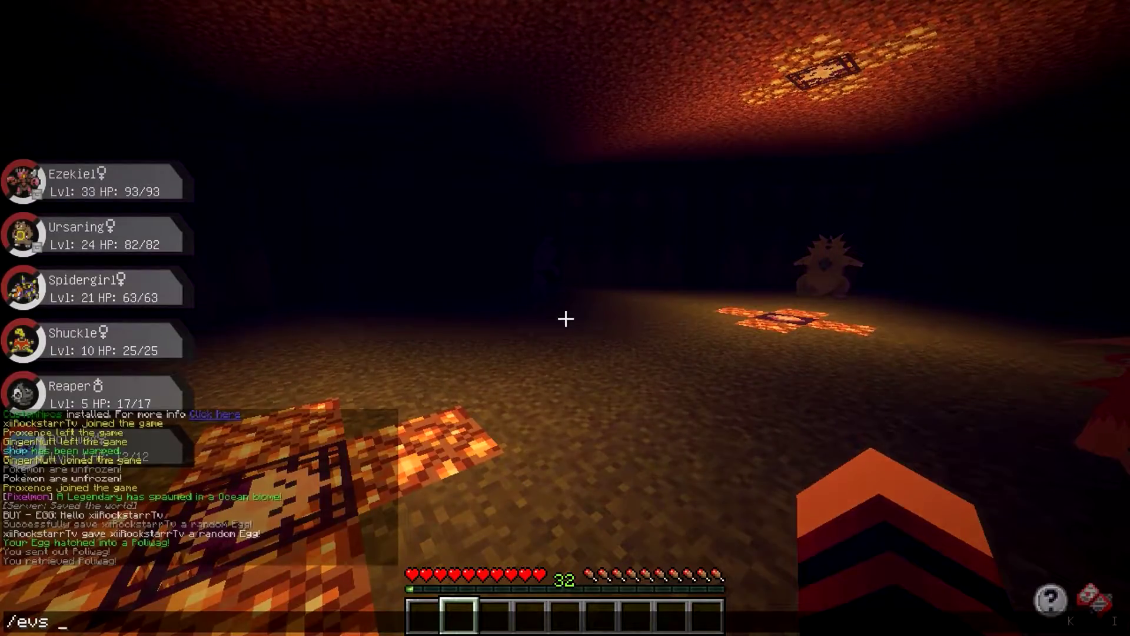
text(2)
key(Return)
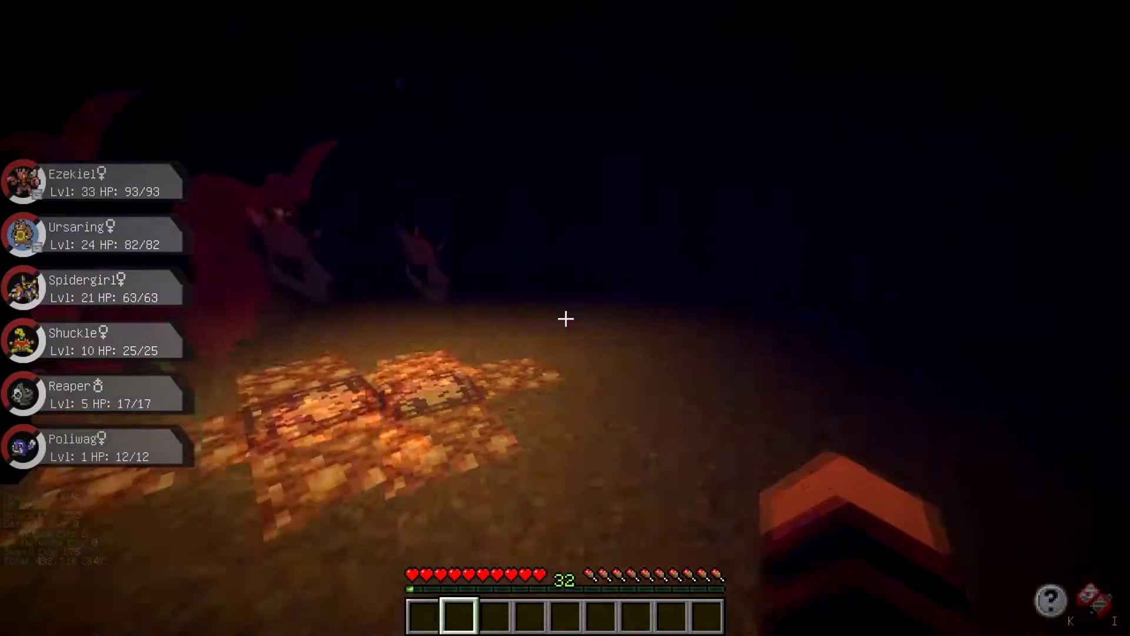
key(r)
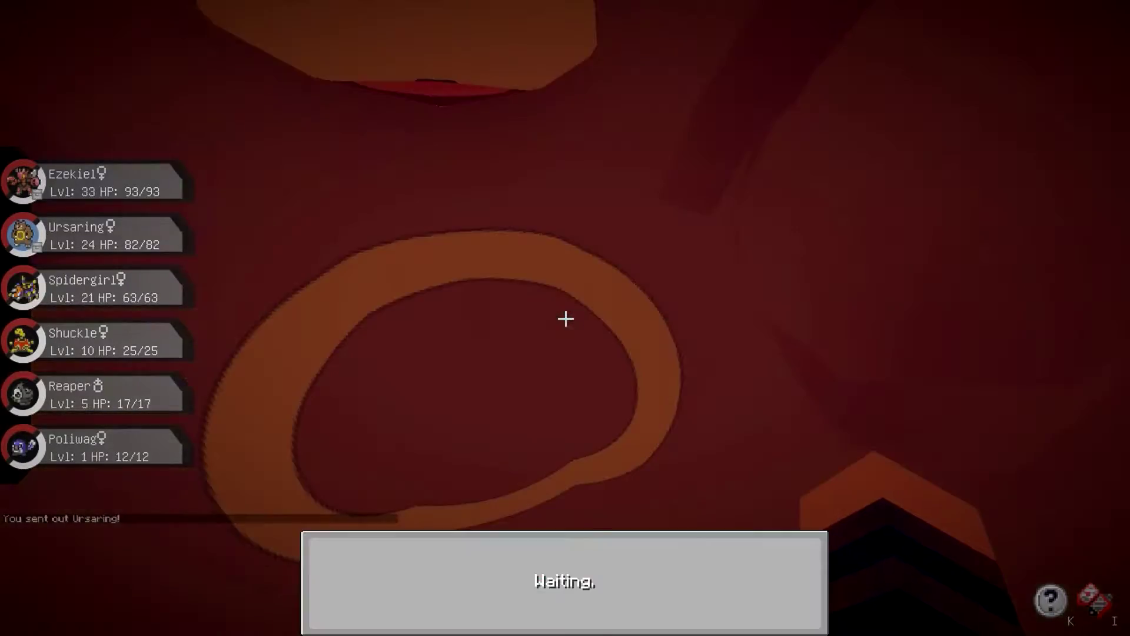
Win several battles against wild Jumpluff with Ursaring, including Feint Attack.
click(392, 560)
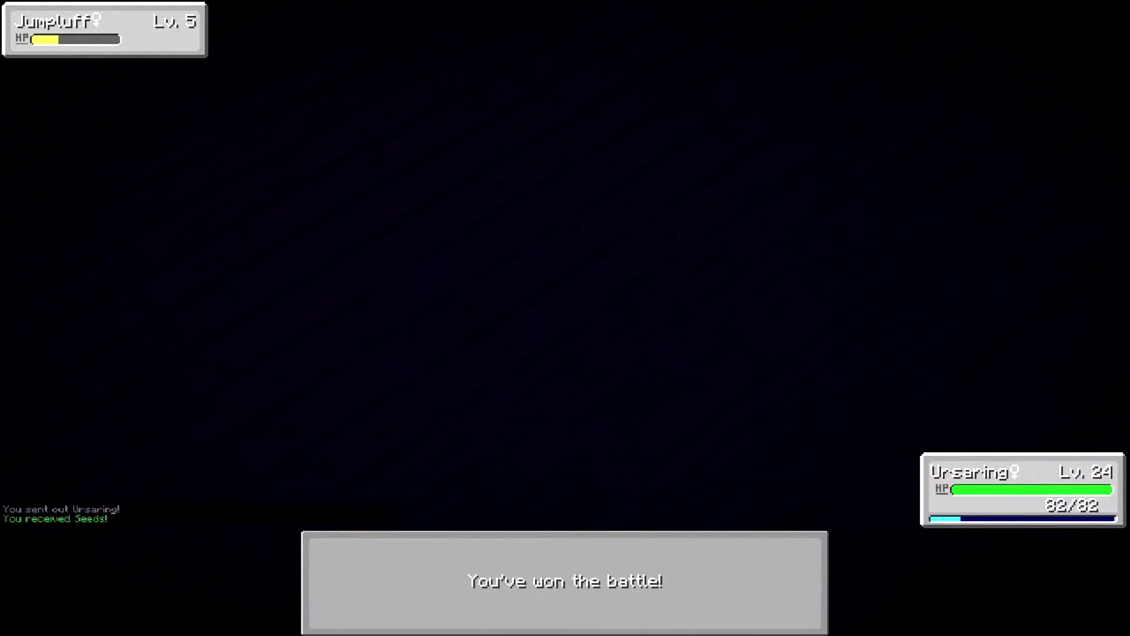
key(r)
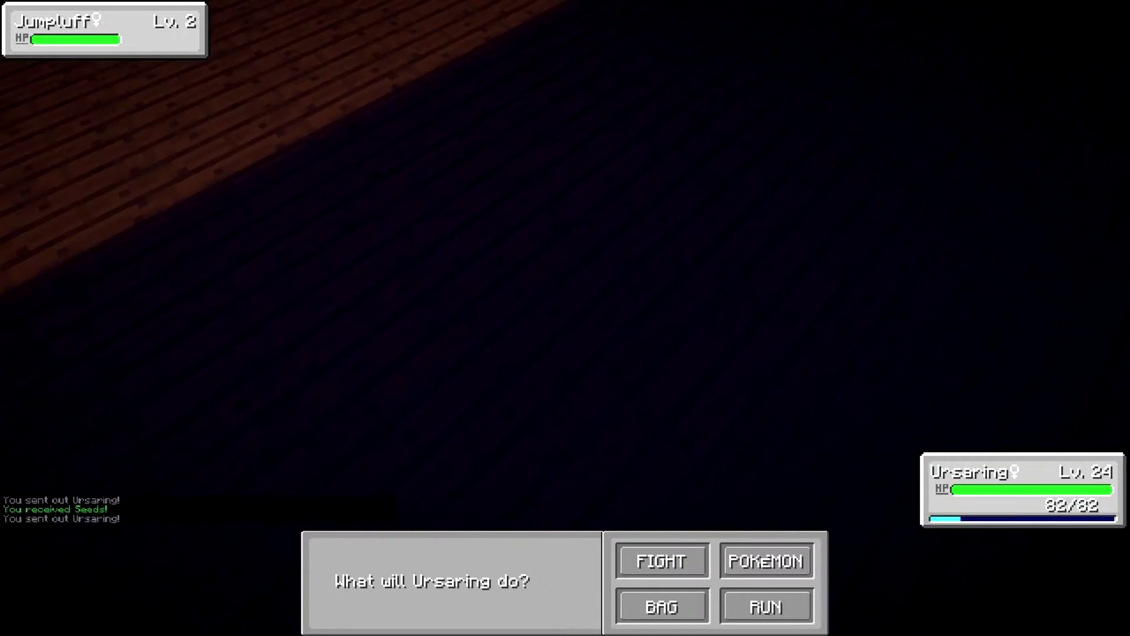
click(661, 560)
click(390, 560)
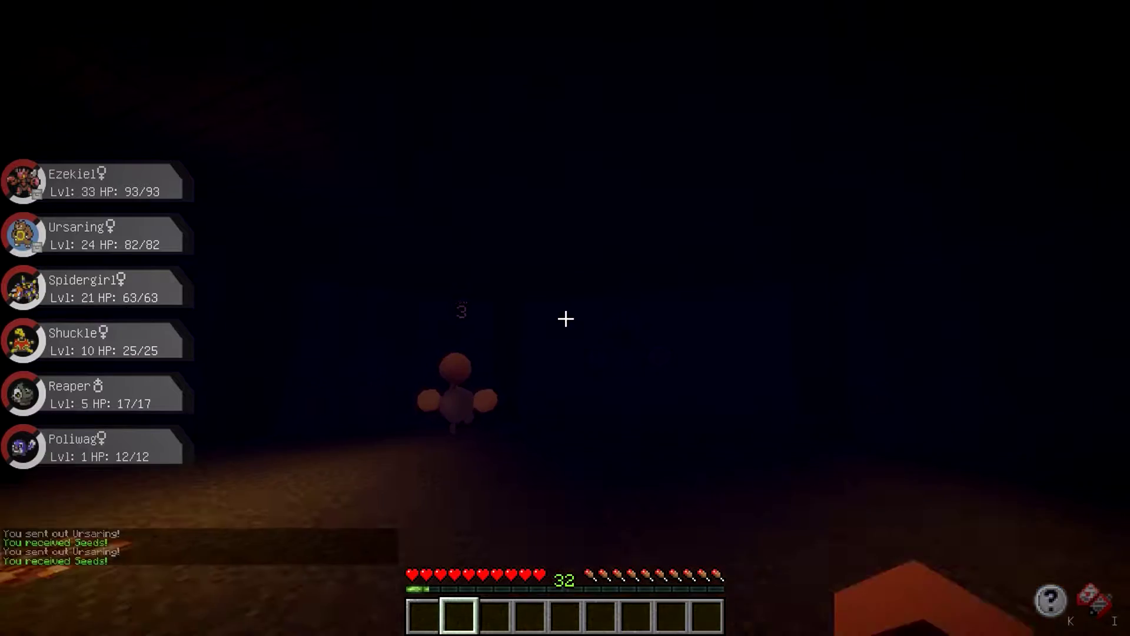
key(r)
click(657, 557)
click(393, 565)
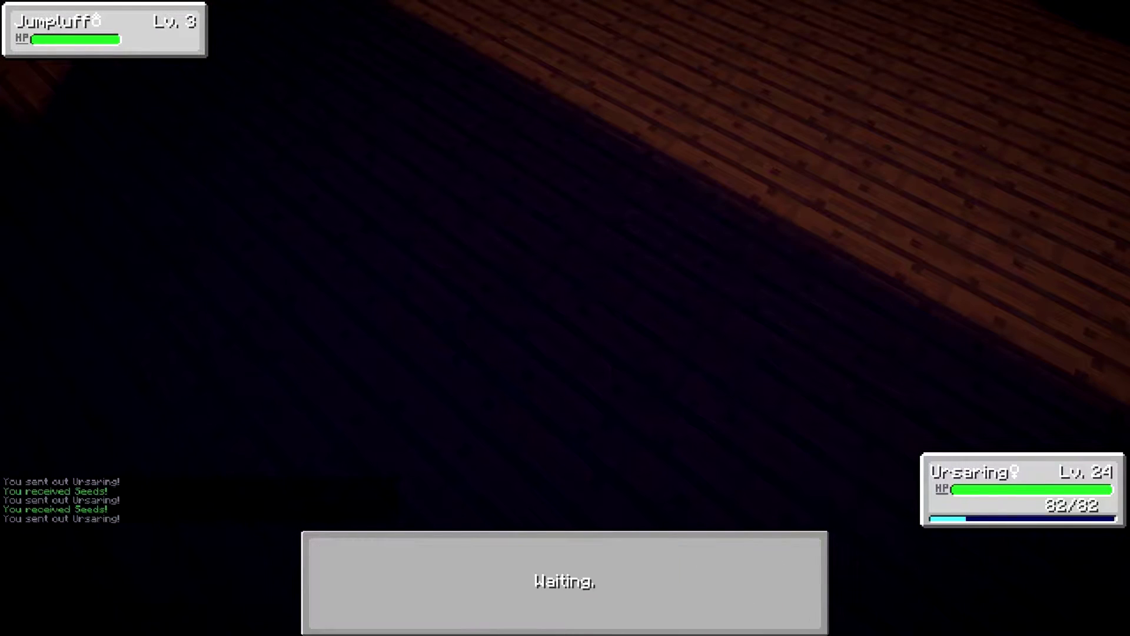
key(r)
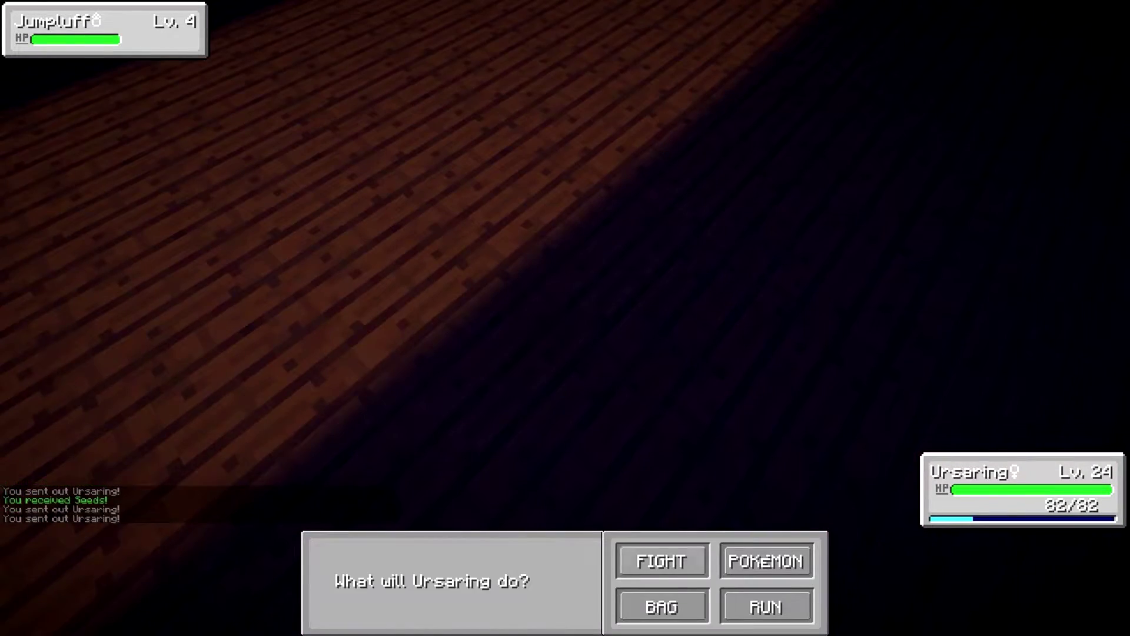
click(662, 562)
click(391, 606)
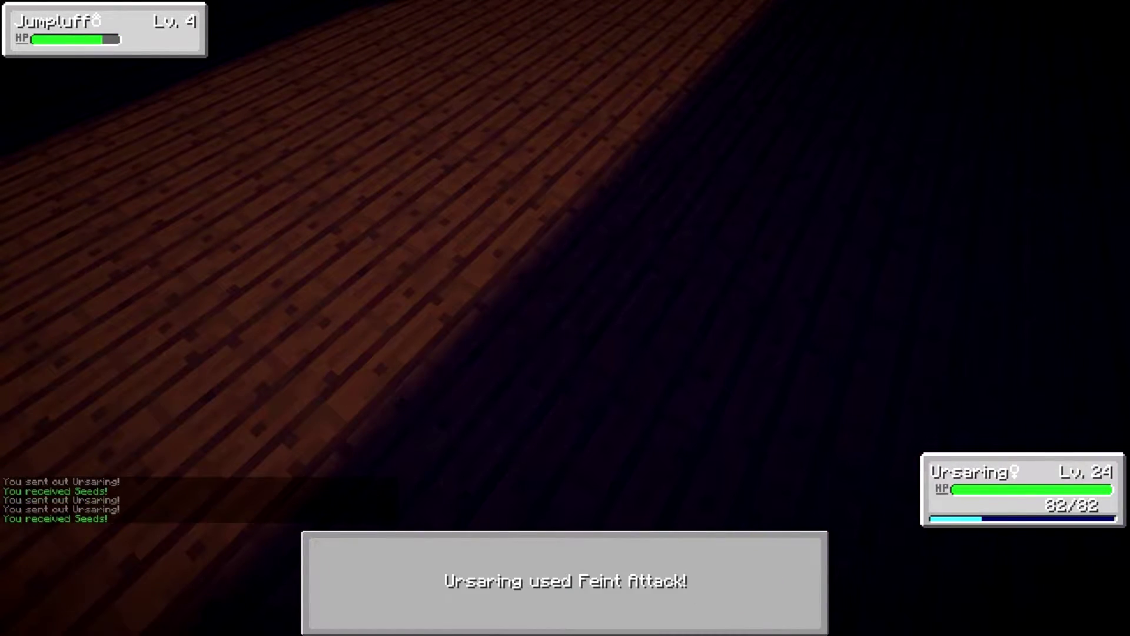
key(r)
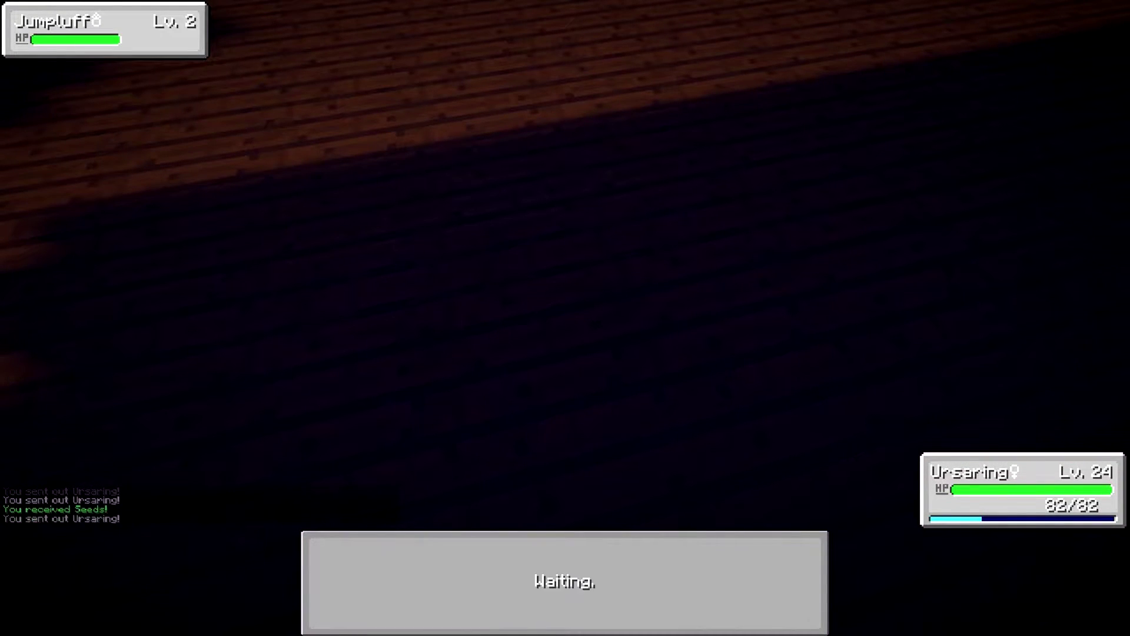
Battle Lv 5, 1 and 3 Jumpluff, a Lv 3 Raichu, then Lv 1 and Lv 5 Scolipede.
key(r)
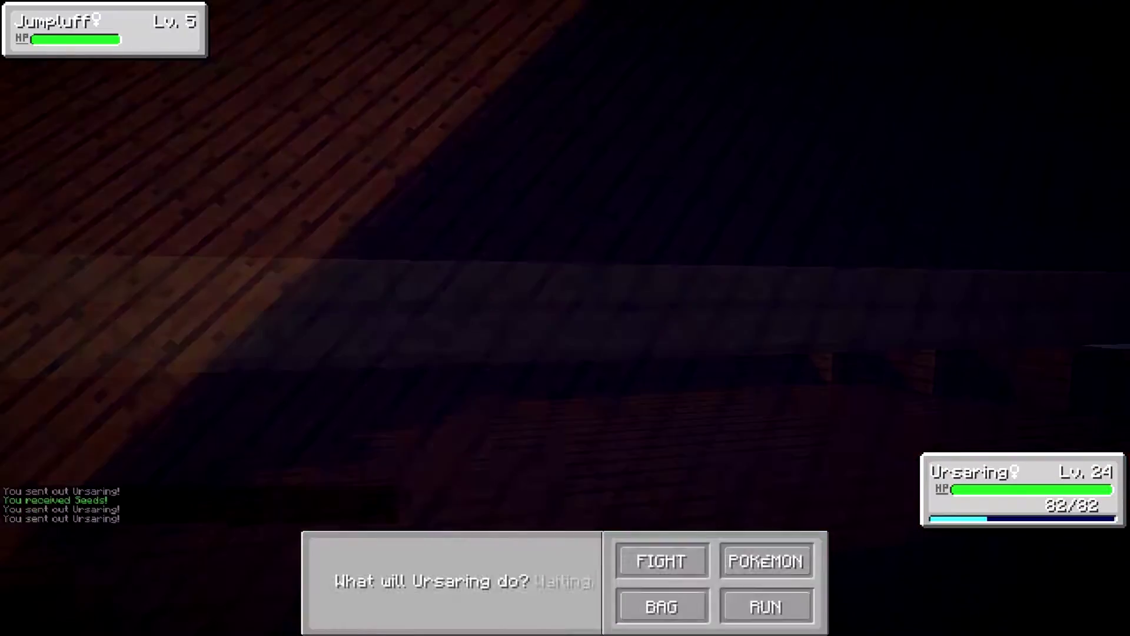
click(661, 561)
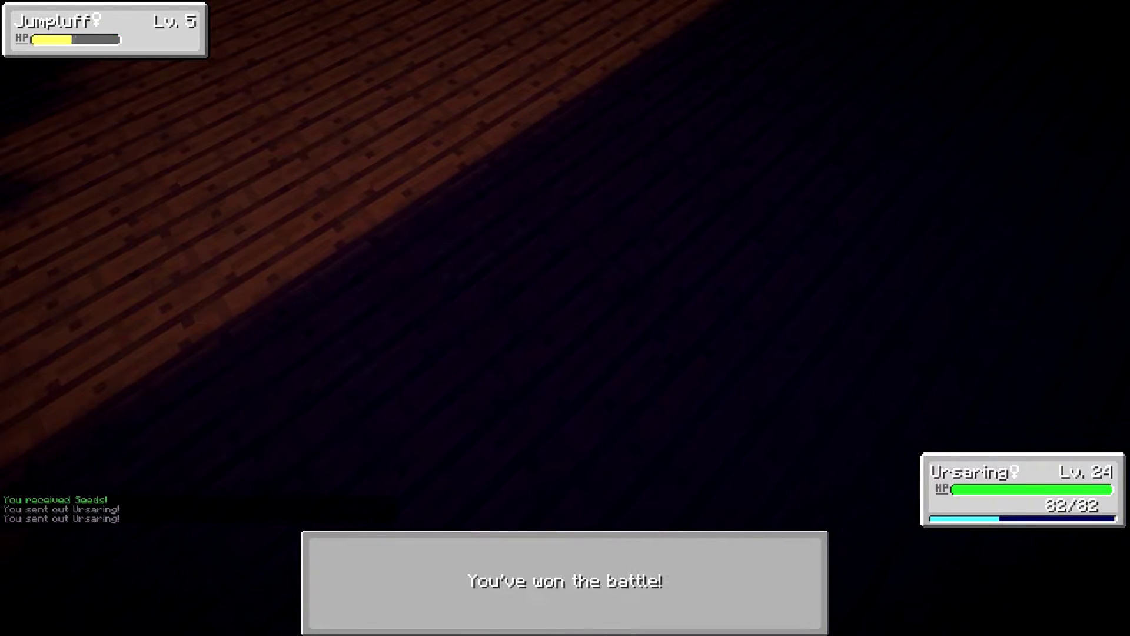
key(r)
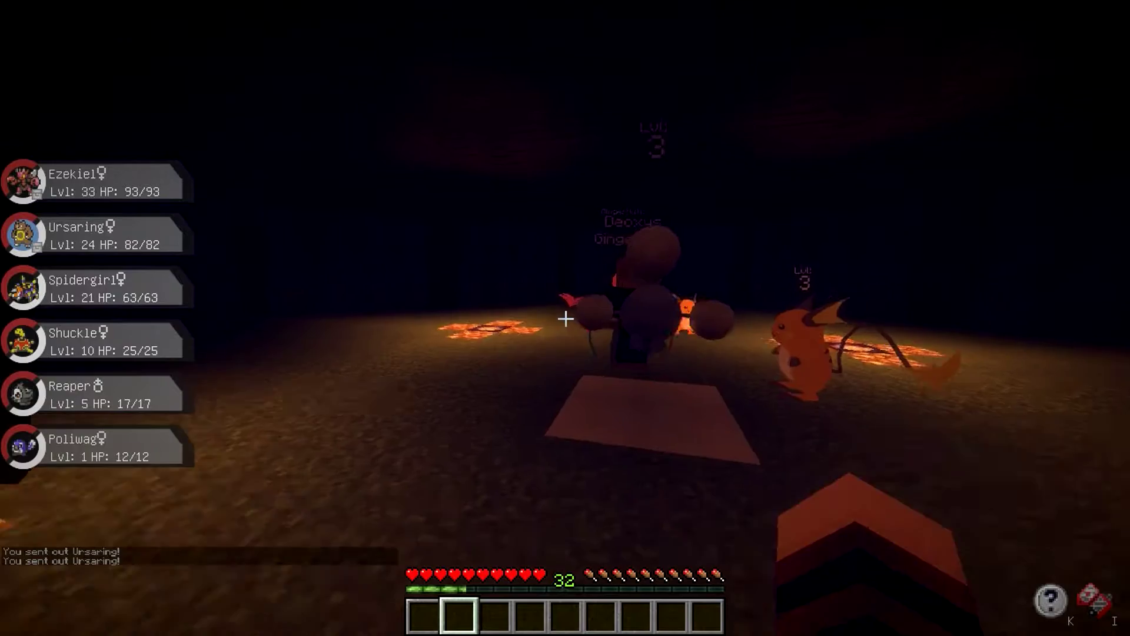
key(r)
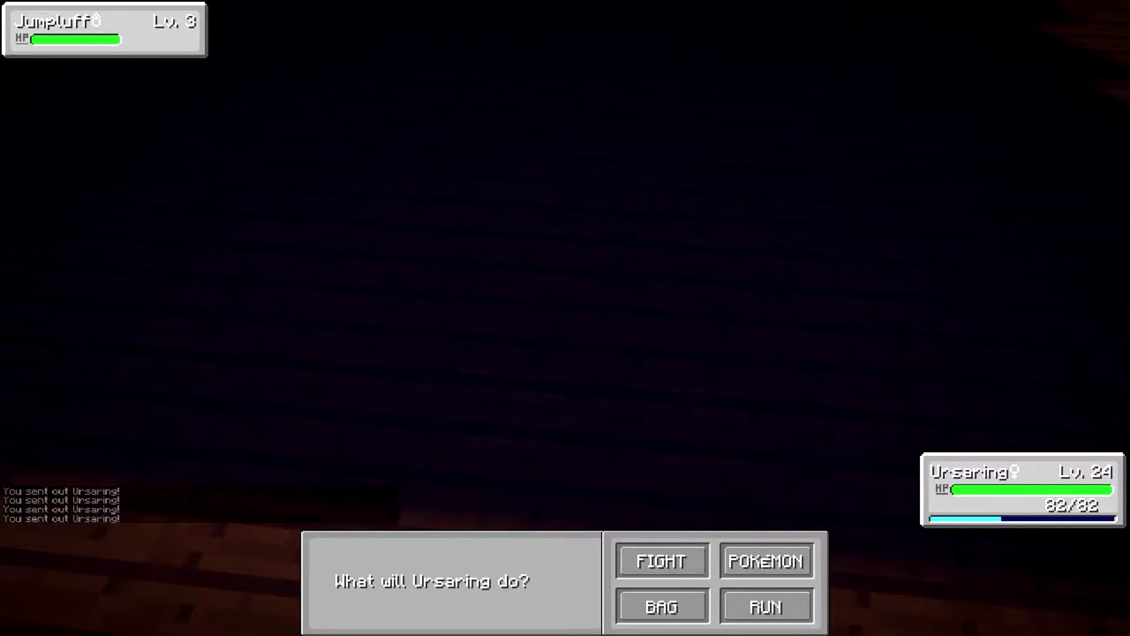
click(656, 556)
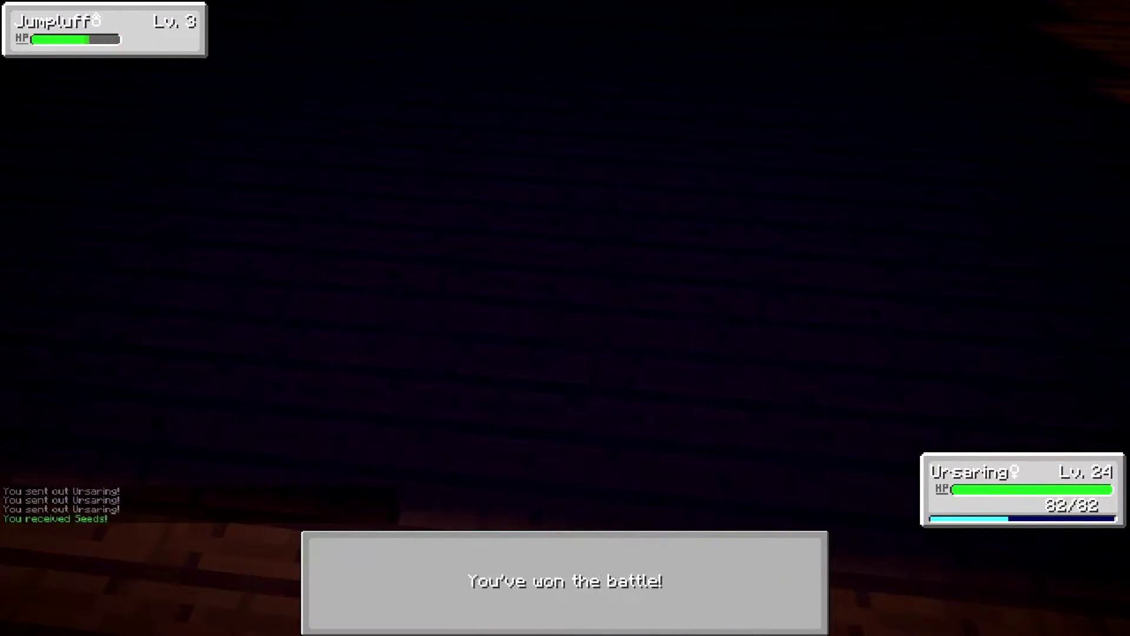
key(r)
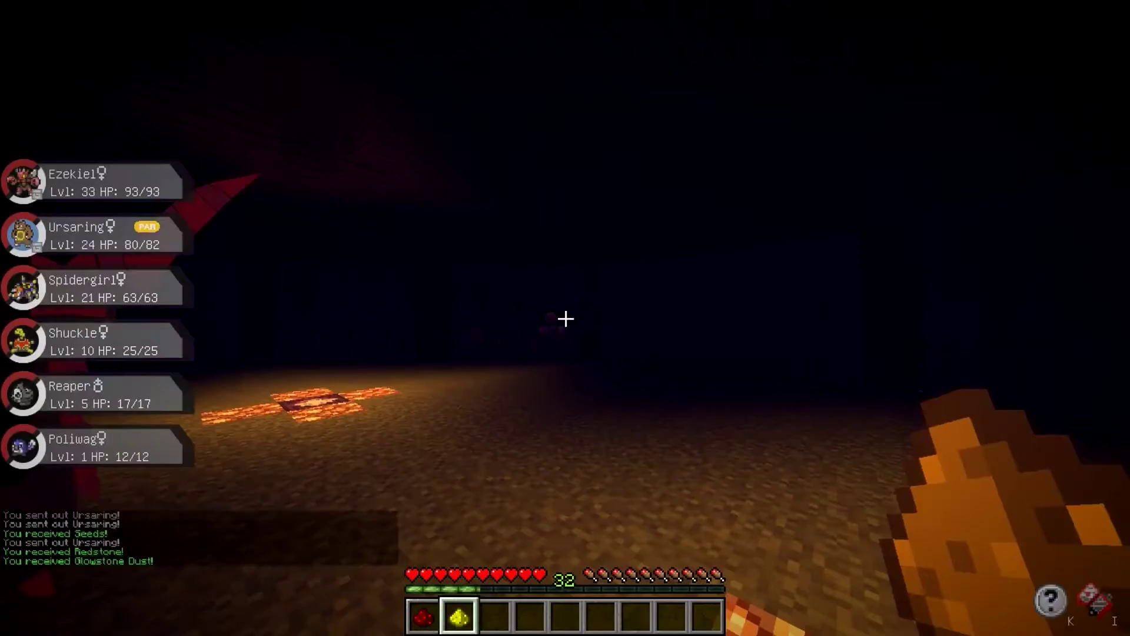
key(r)
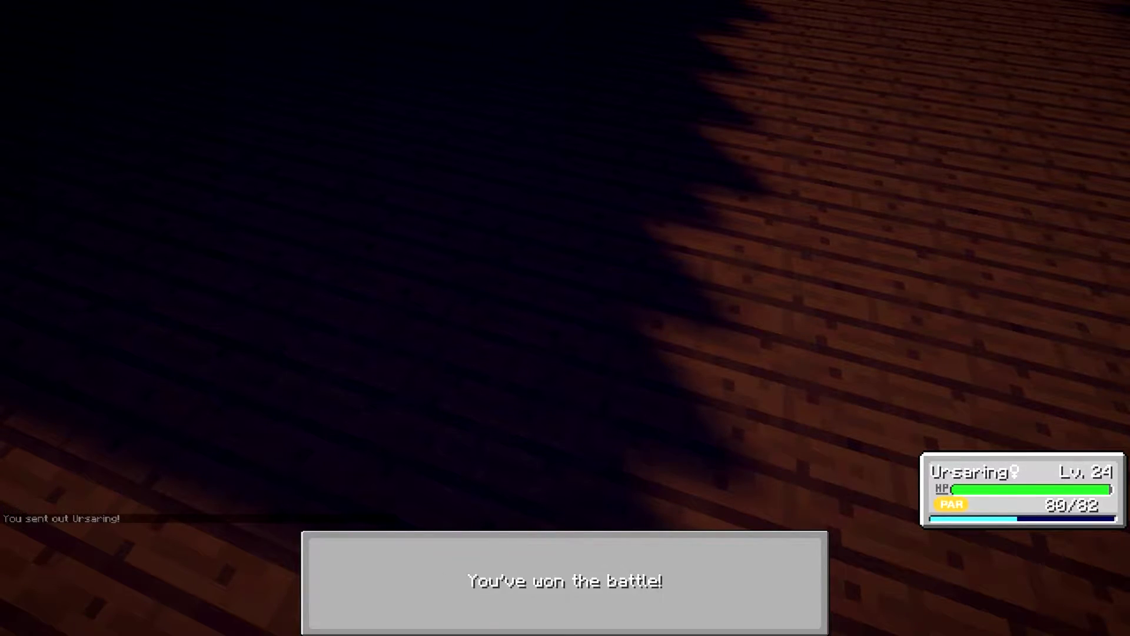
key(r)
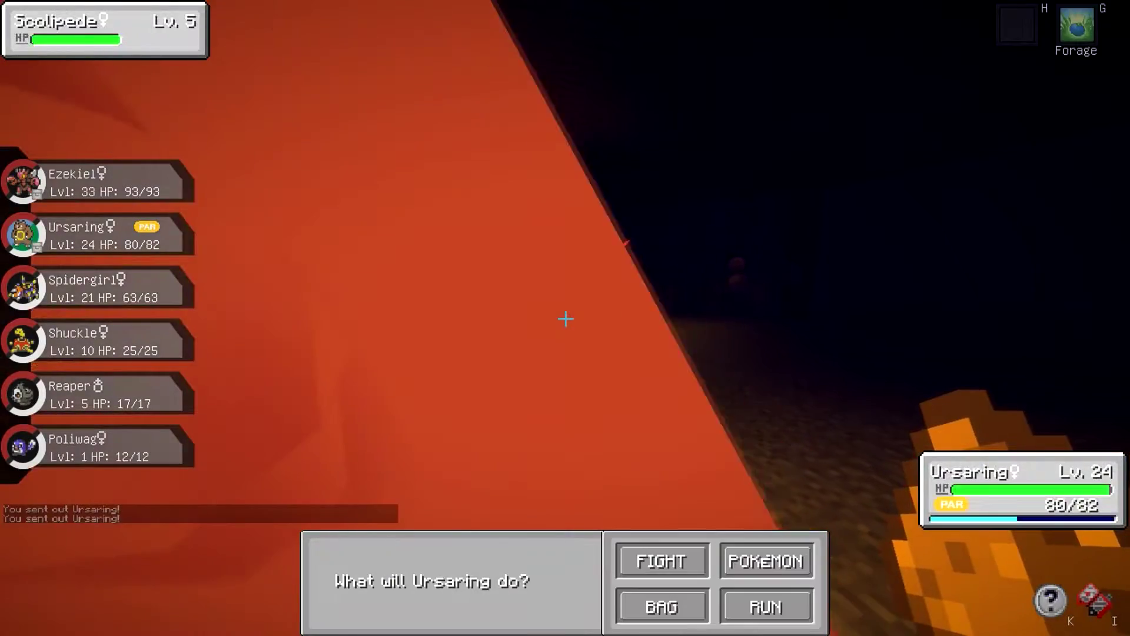
Battle wild Raichu and Jumpluff with Ursaring, finishing with Feint Attack.
key(1)
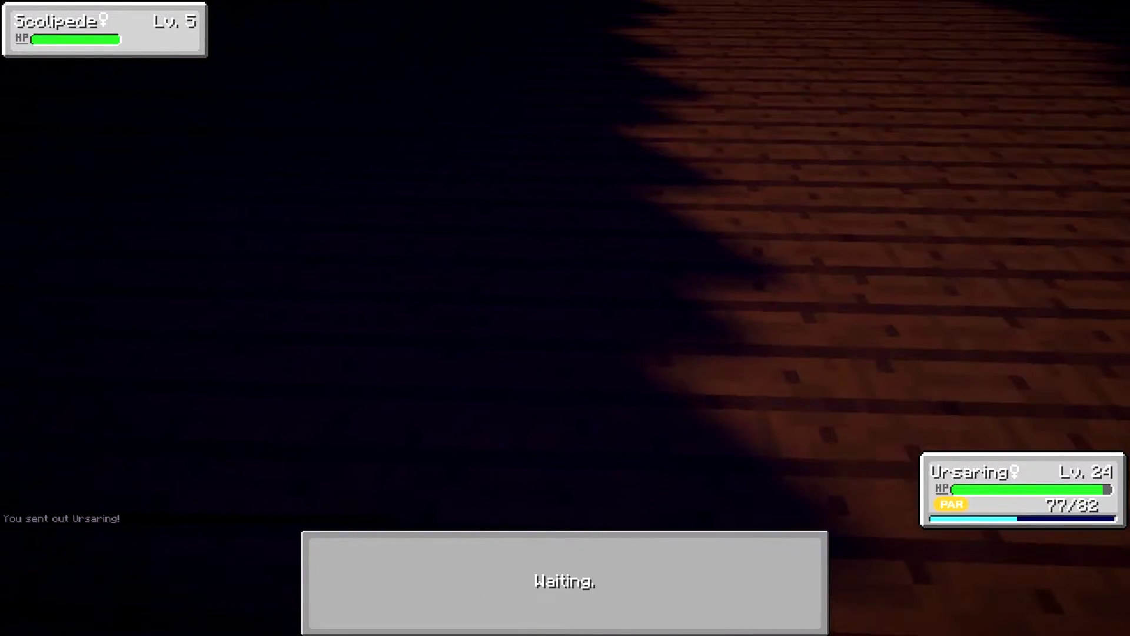
key(r)
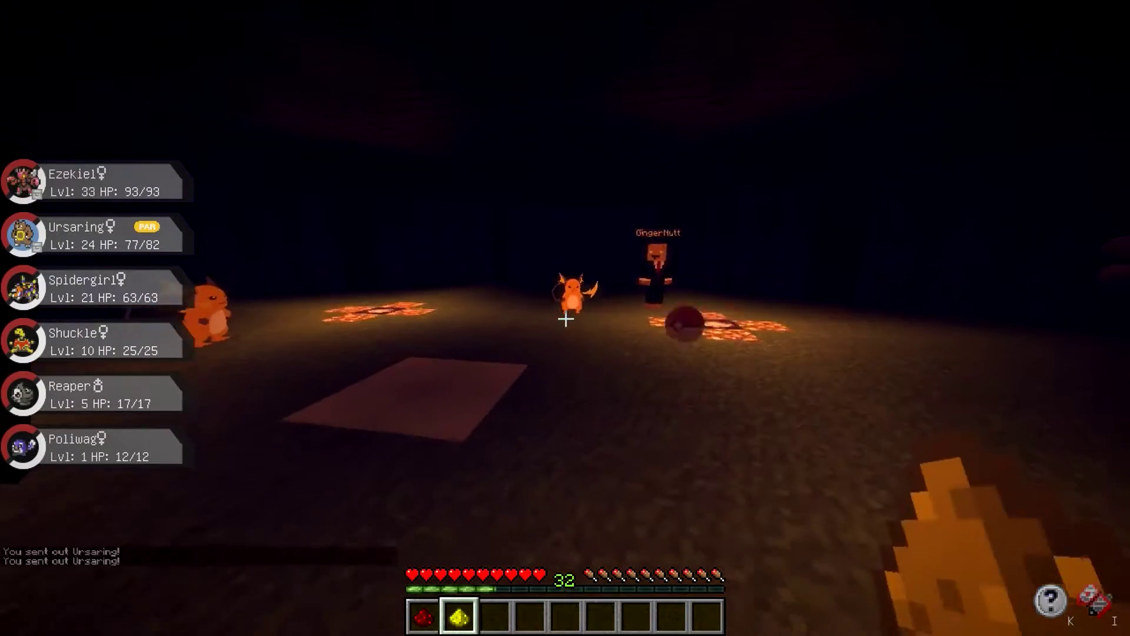
key(r)
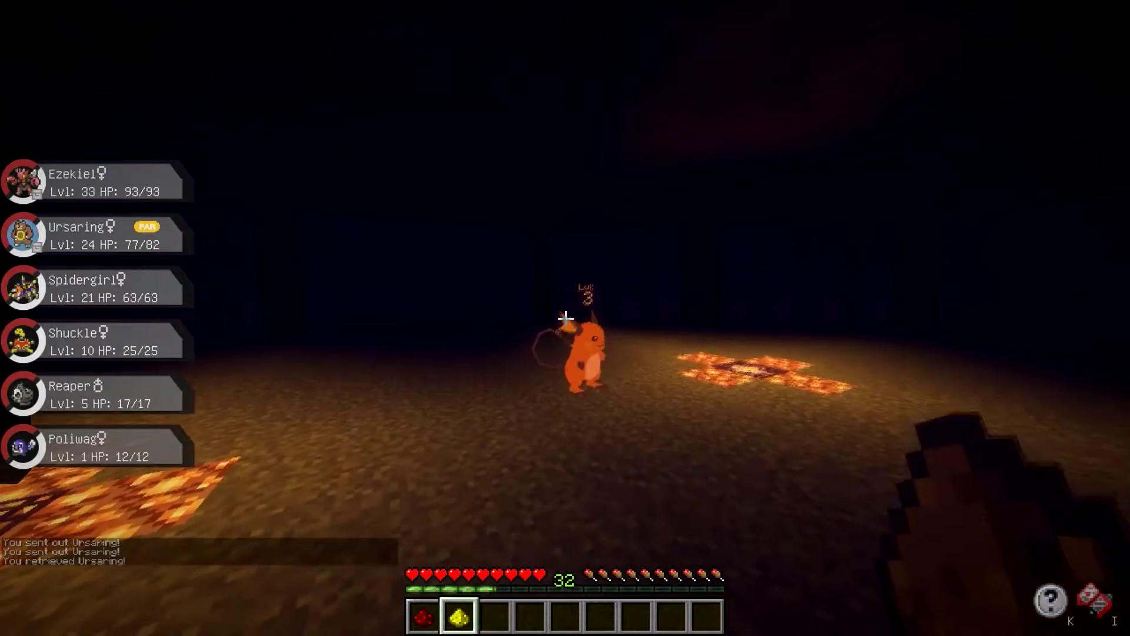
key(r)
click(662, 560)
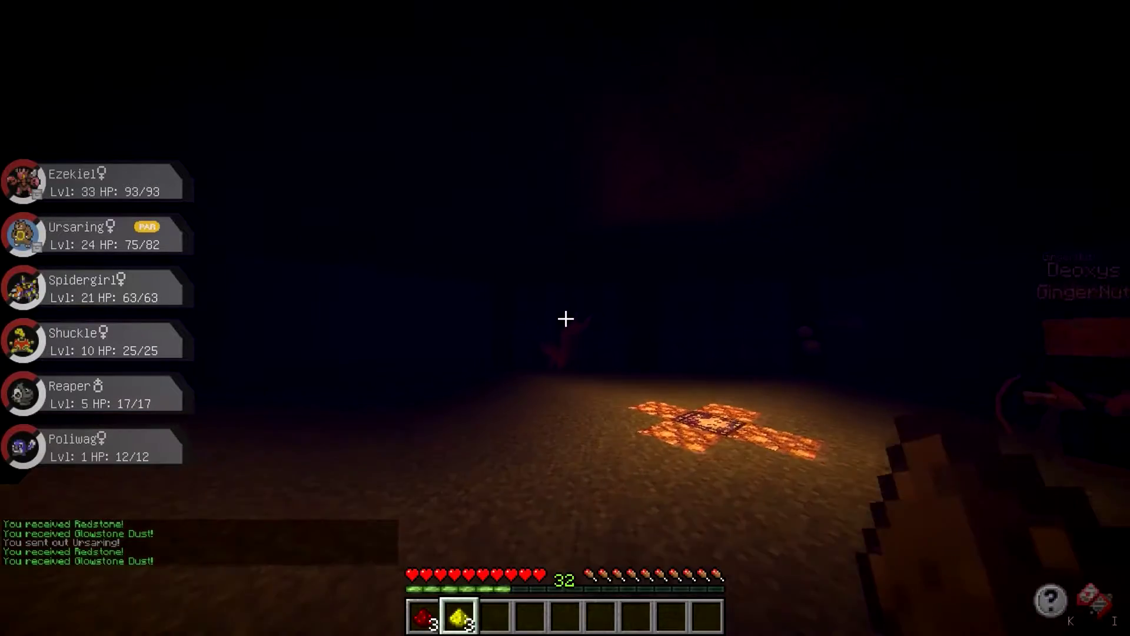
key(r)
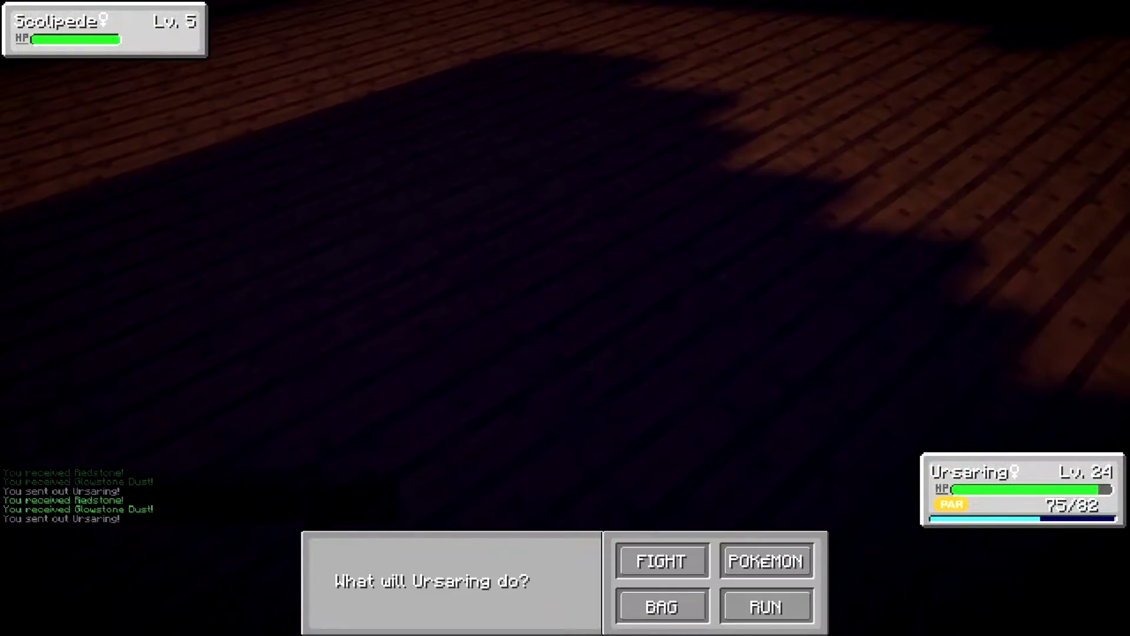
click(659, 558)
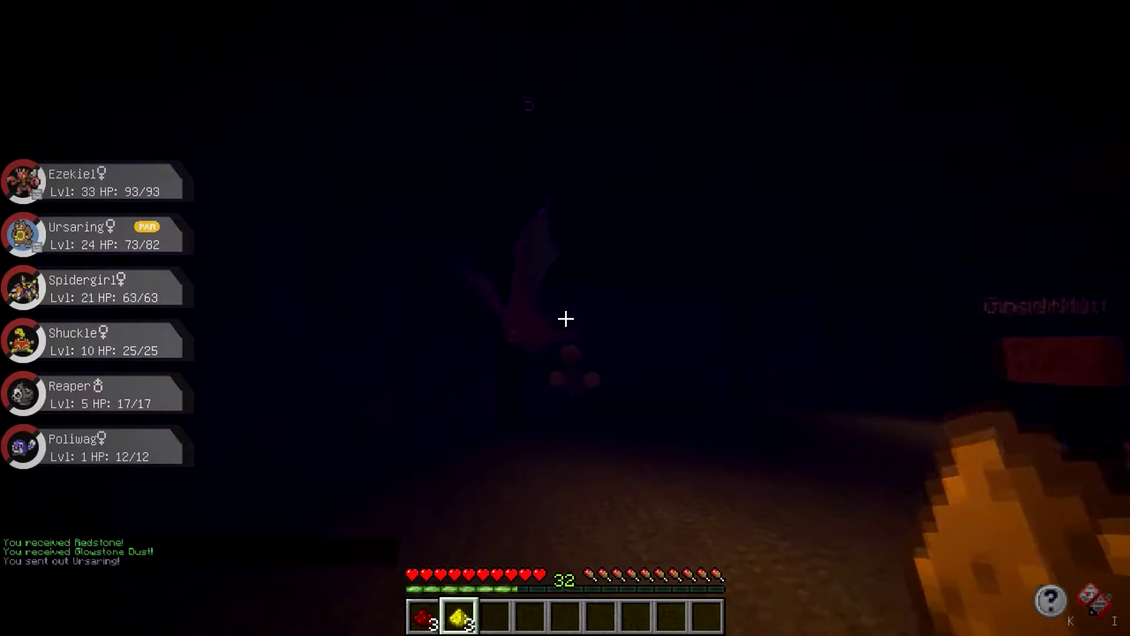
key(r)
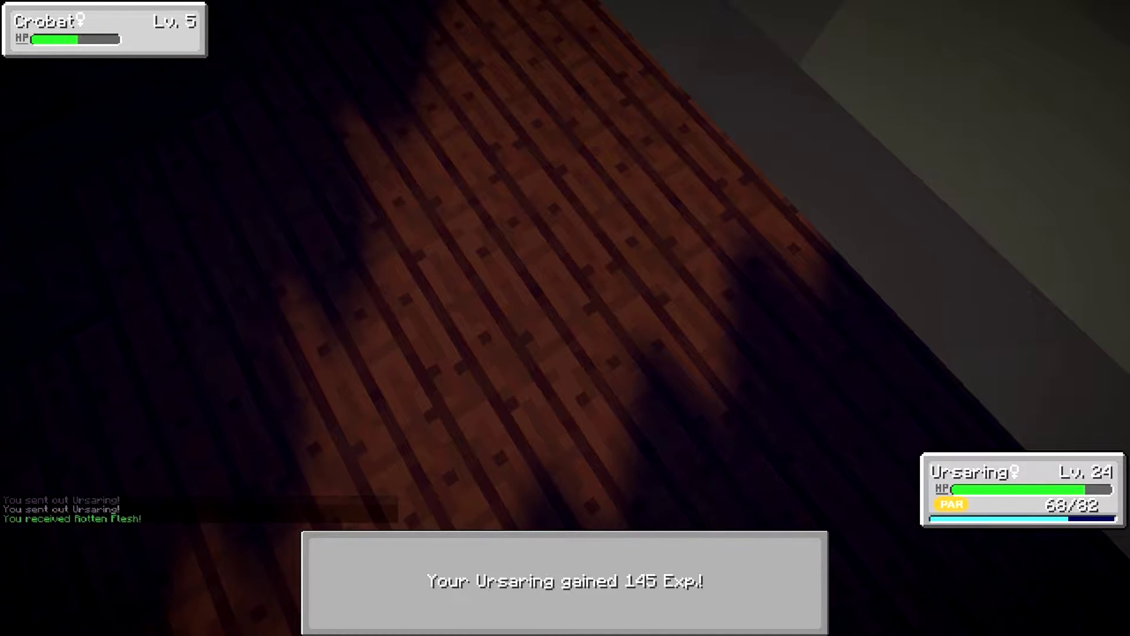
key(r)
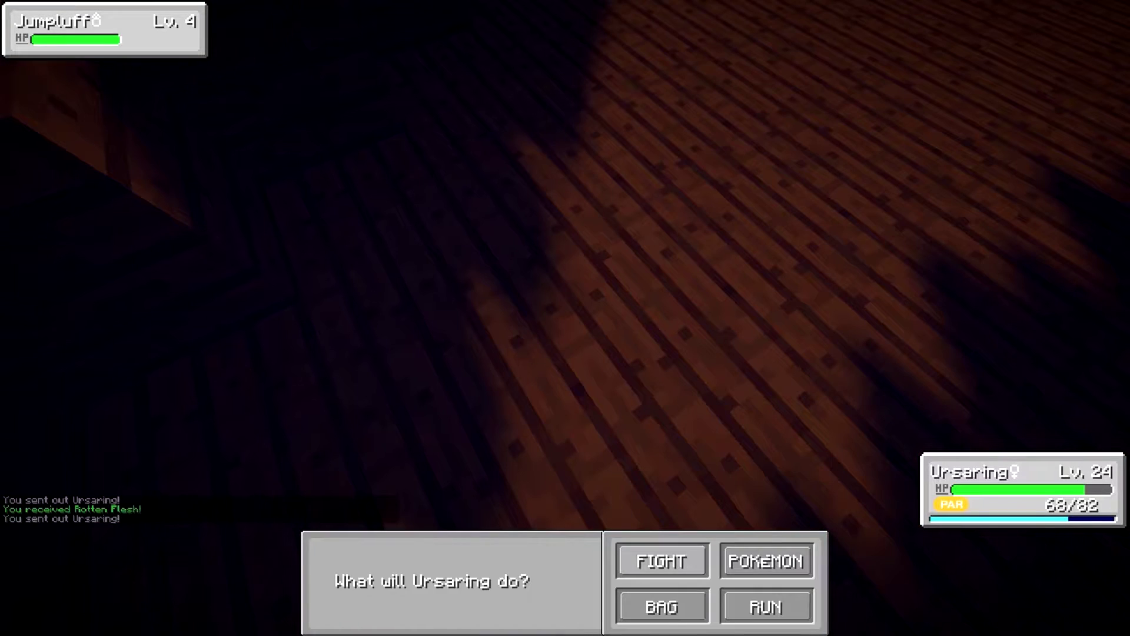
click(662, 561)
click(392, 607)
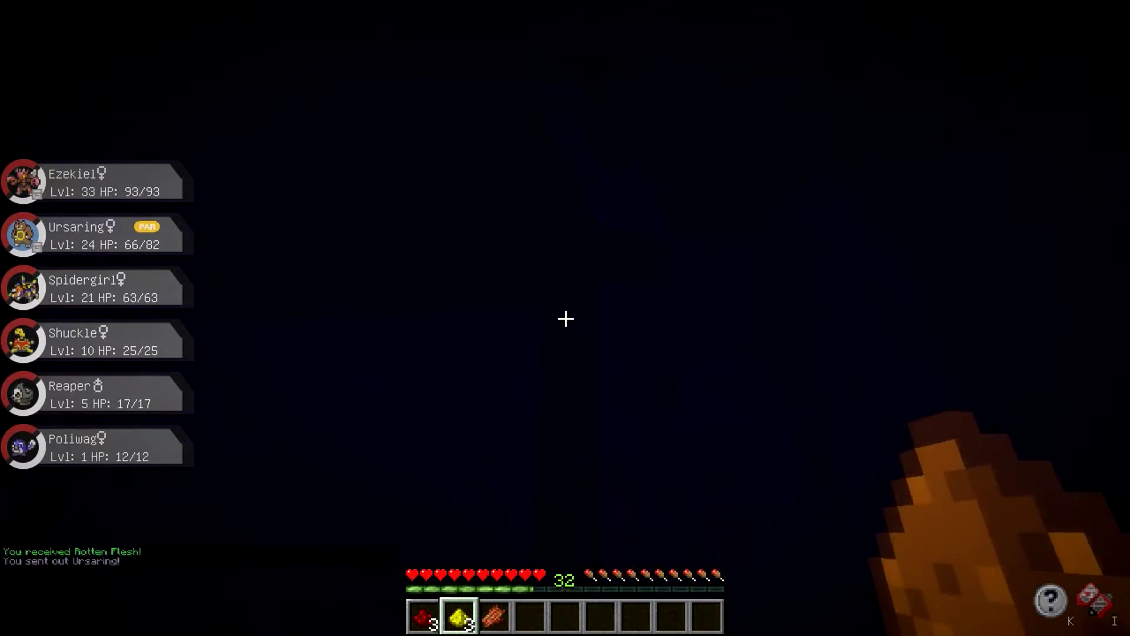
Defeat the Crobat, two Scolipede with Feint Attack, and the level 5 Raichu.
key(r)
click(656, 558)
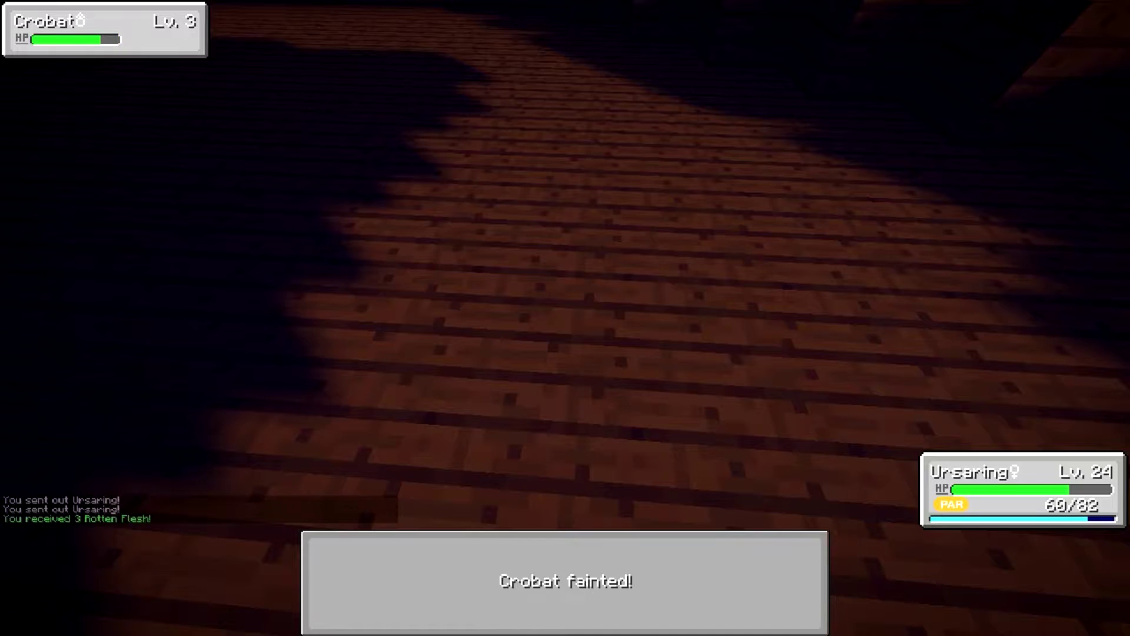
key(r)
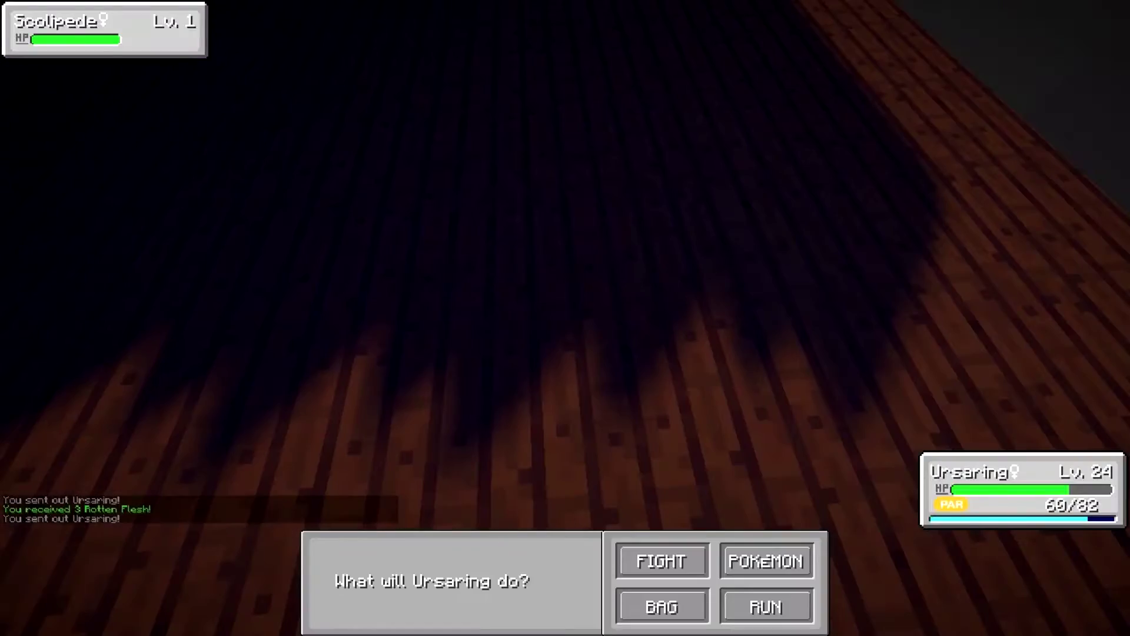
click(662, 562)
click(392, 605)
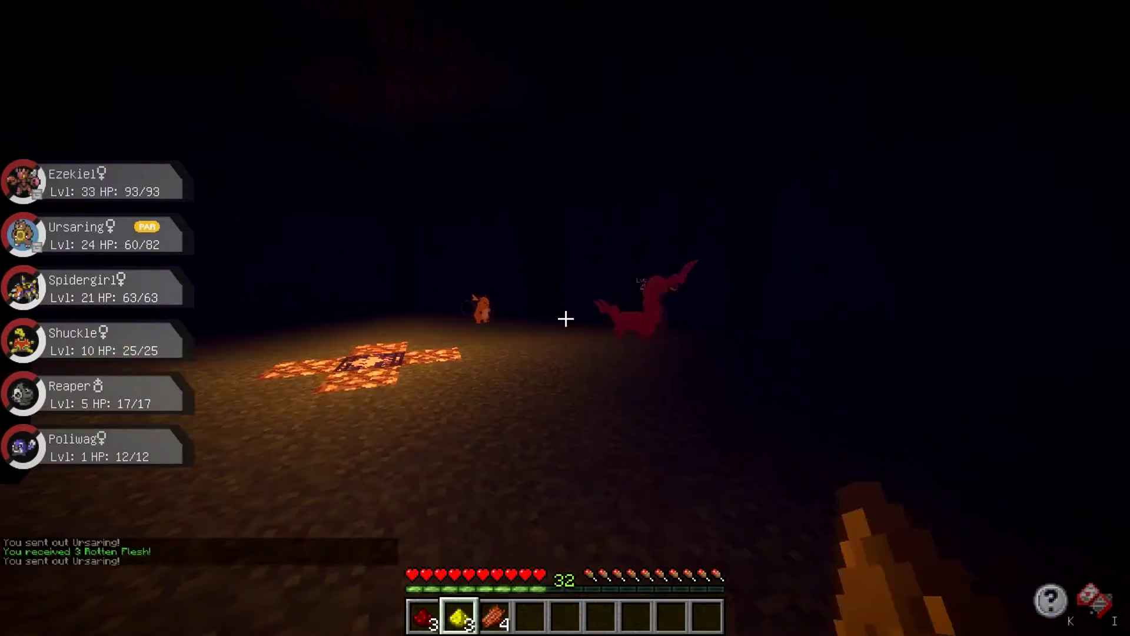
key(r)
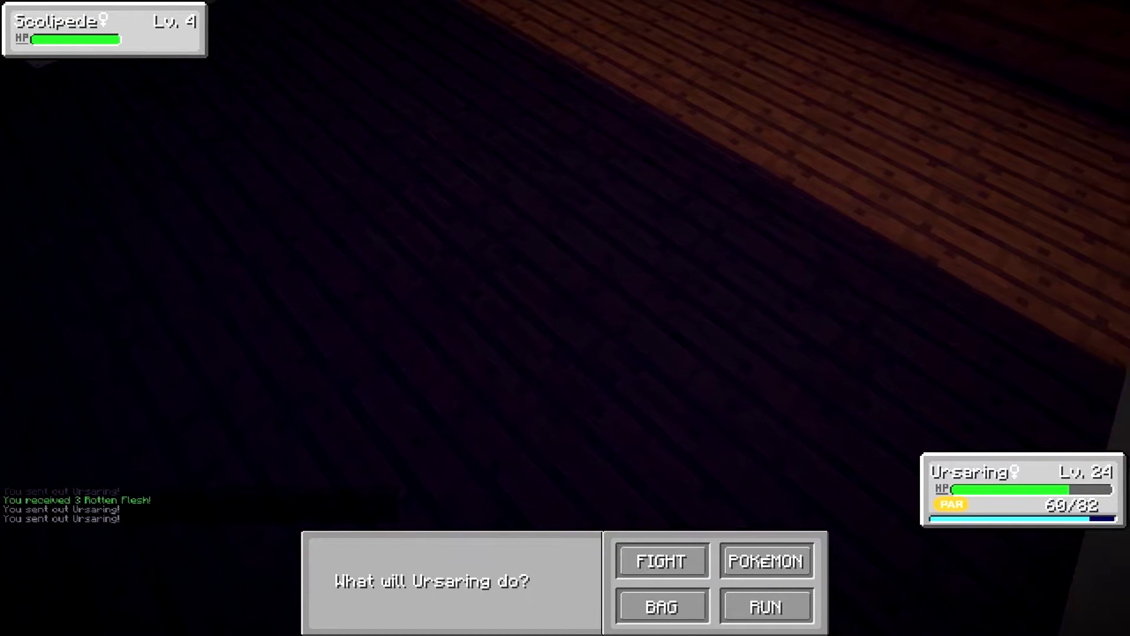
click(662, 560)
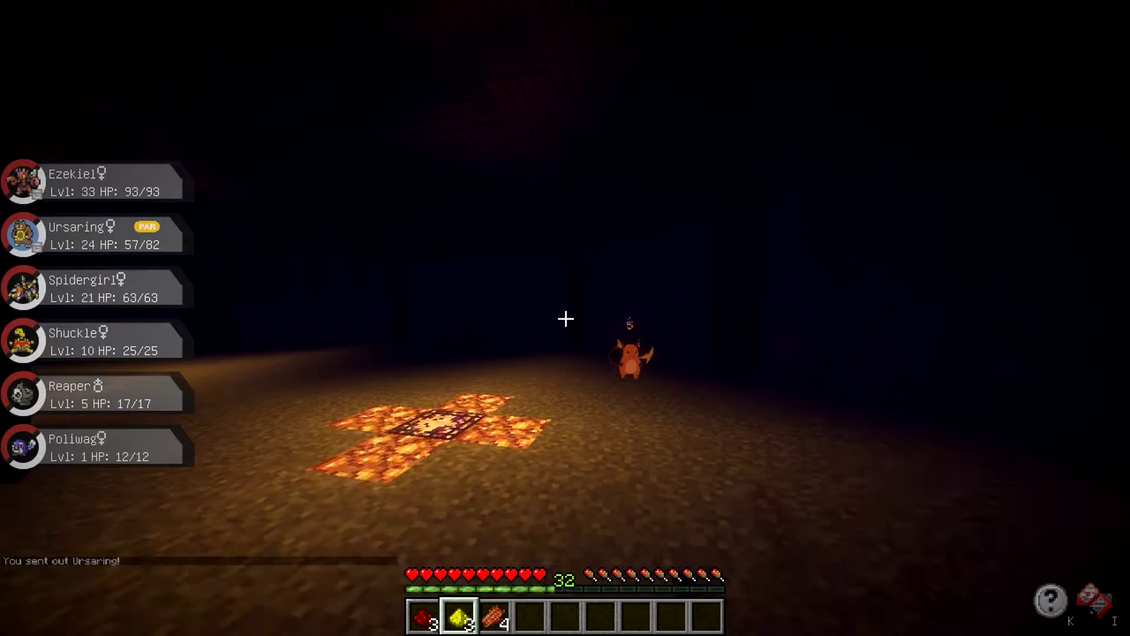
key(r)
click(765, 606)
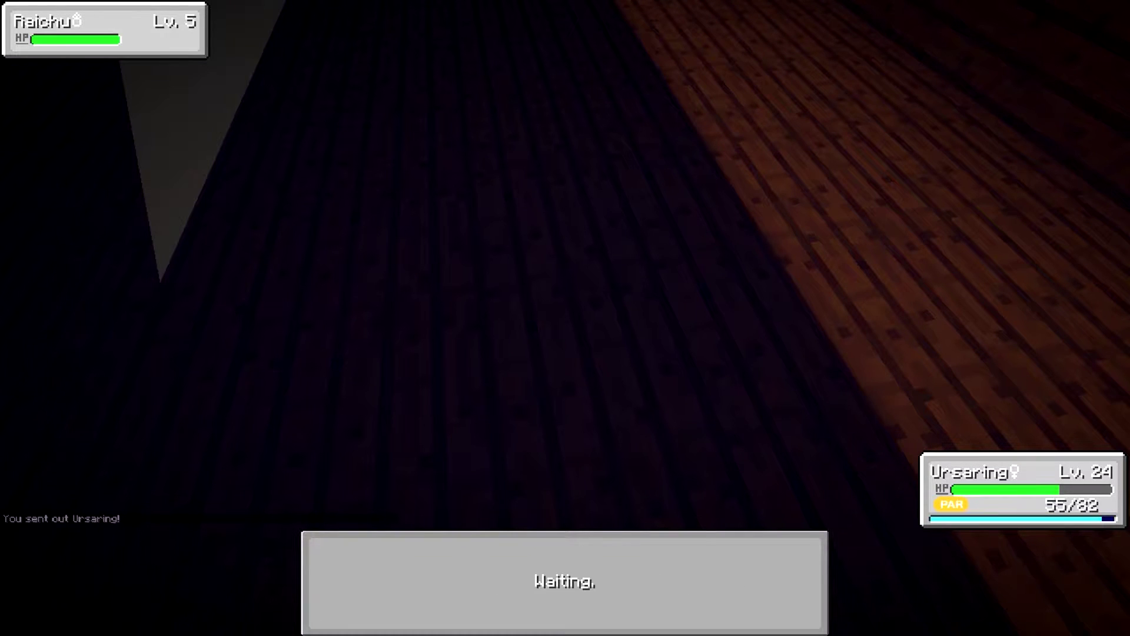
click(662, 561)
click(389, 606)
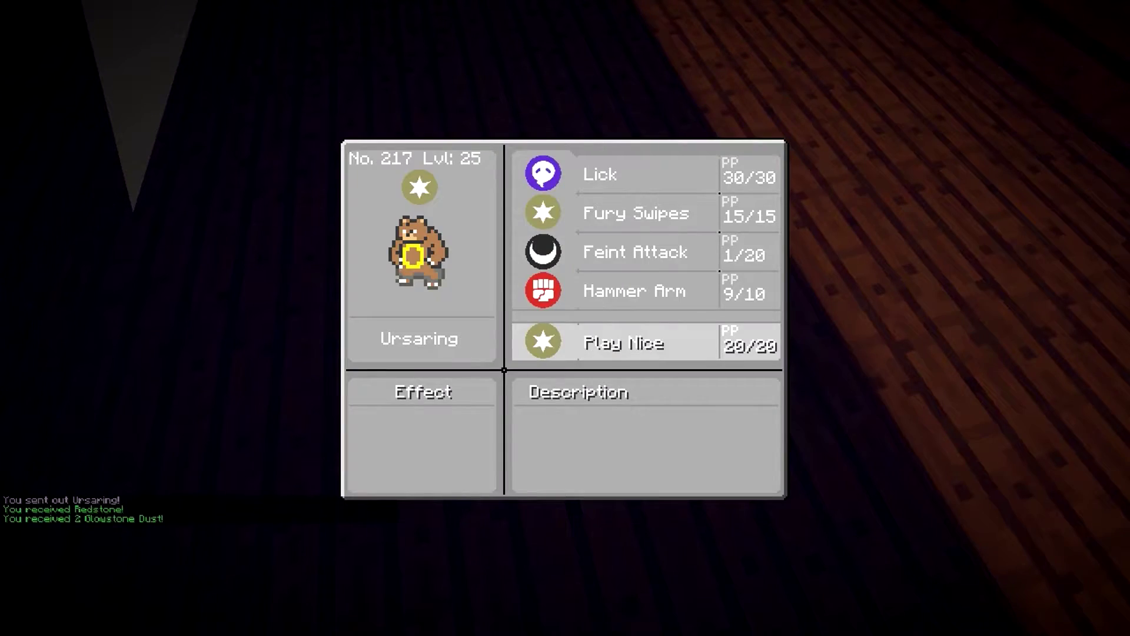
Decline learning Play Nice at level 25 and battle another wild Raichu.
click(625, 343)
click(714, 283)
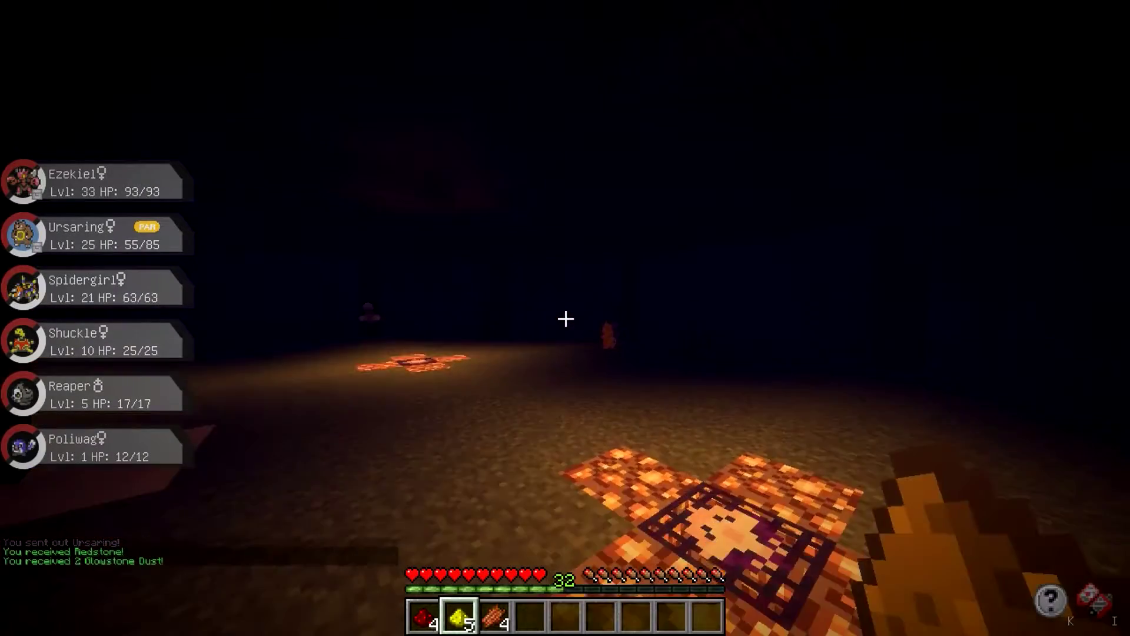
key(r)
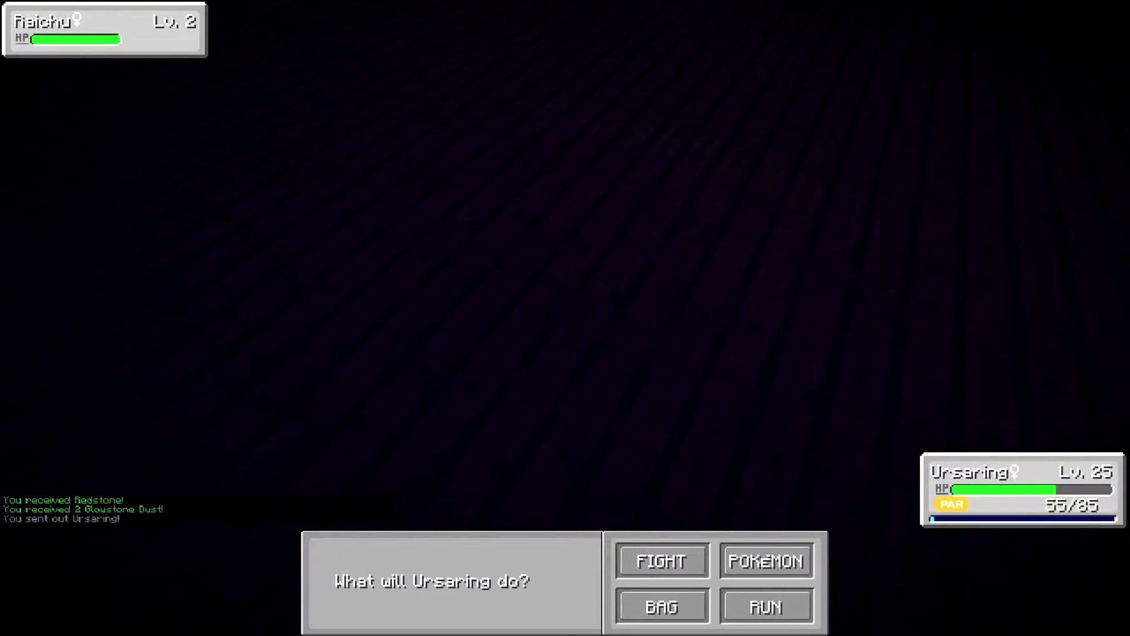
click(657, 557)
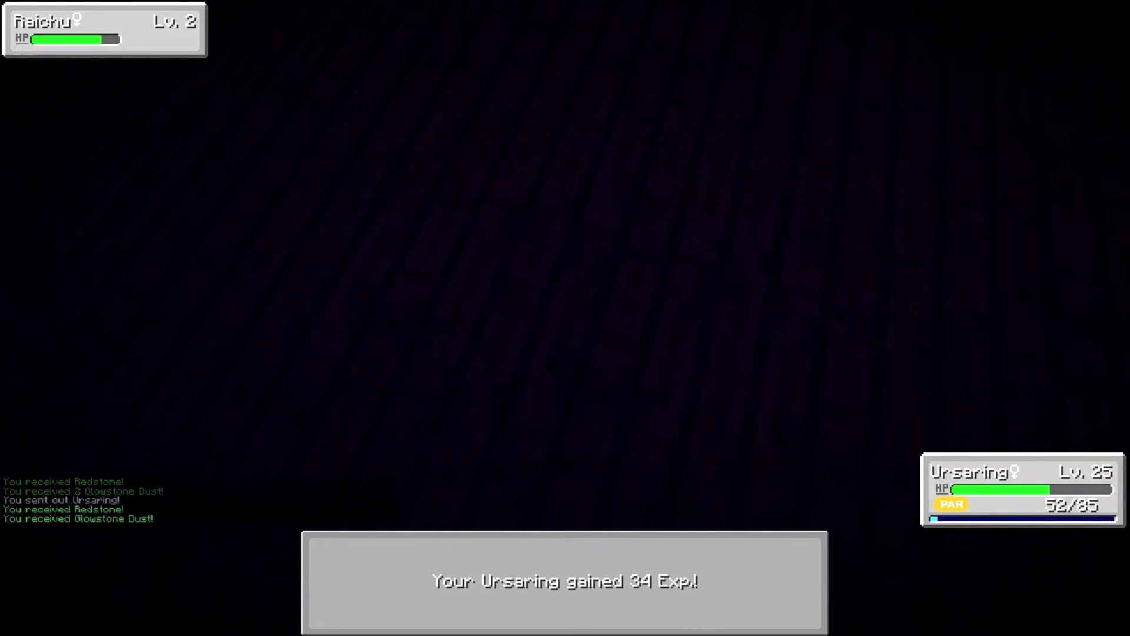
Beat another wild Raichu, then attack a wild Jumpluff with Fury Swipes.
key(r)
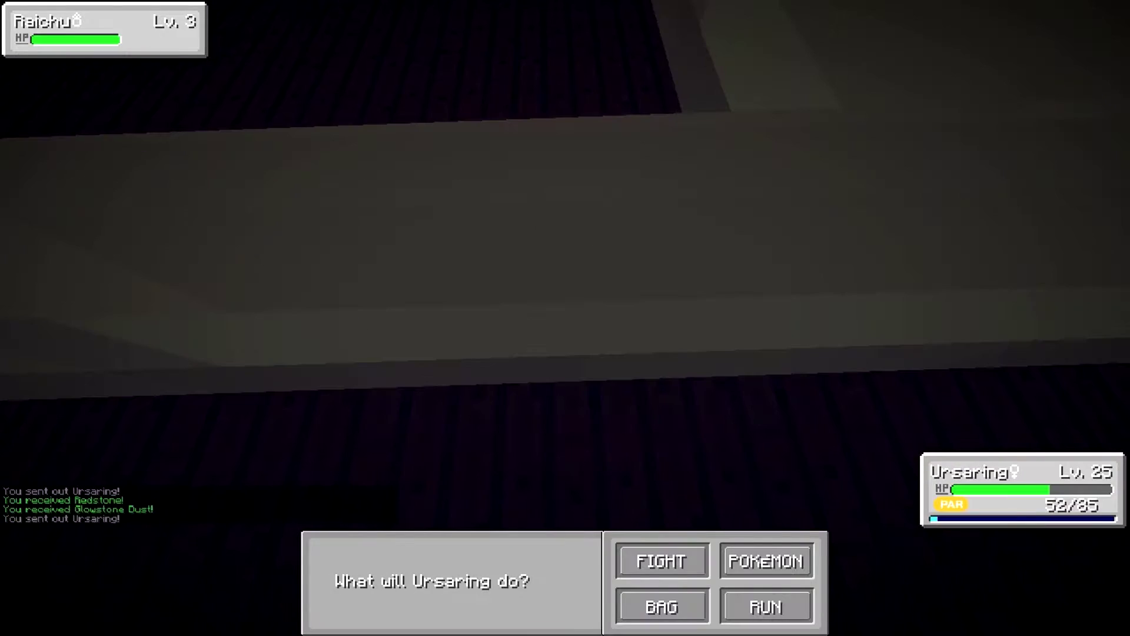
click(662, 562)
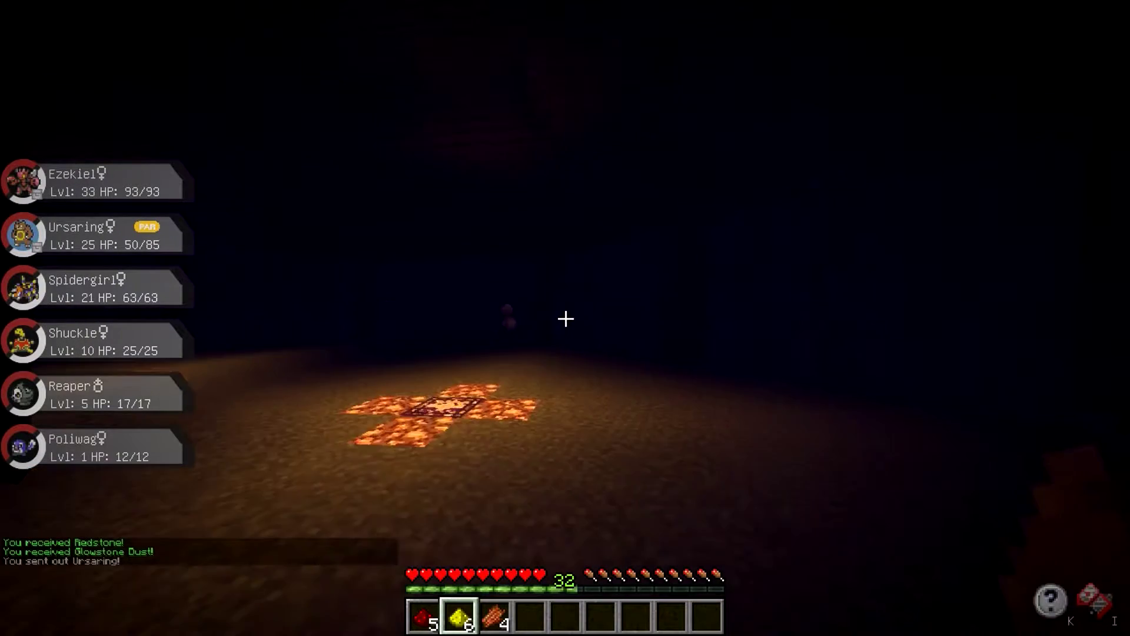
key(r)
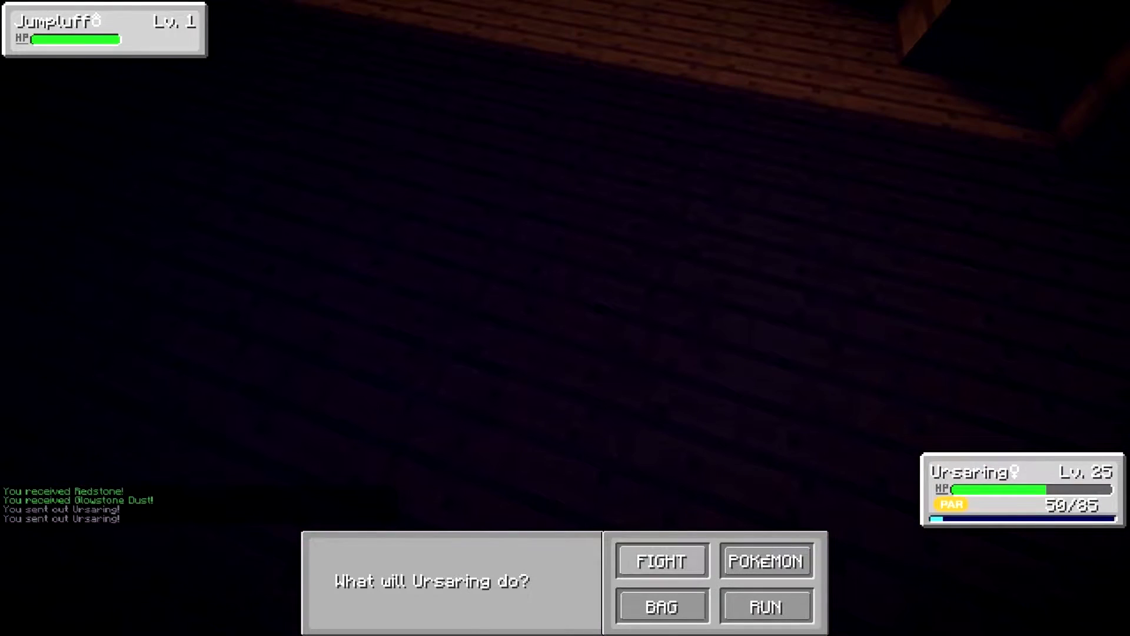
click(661, 562)
click(380, 562)
text(/evs 3)
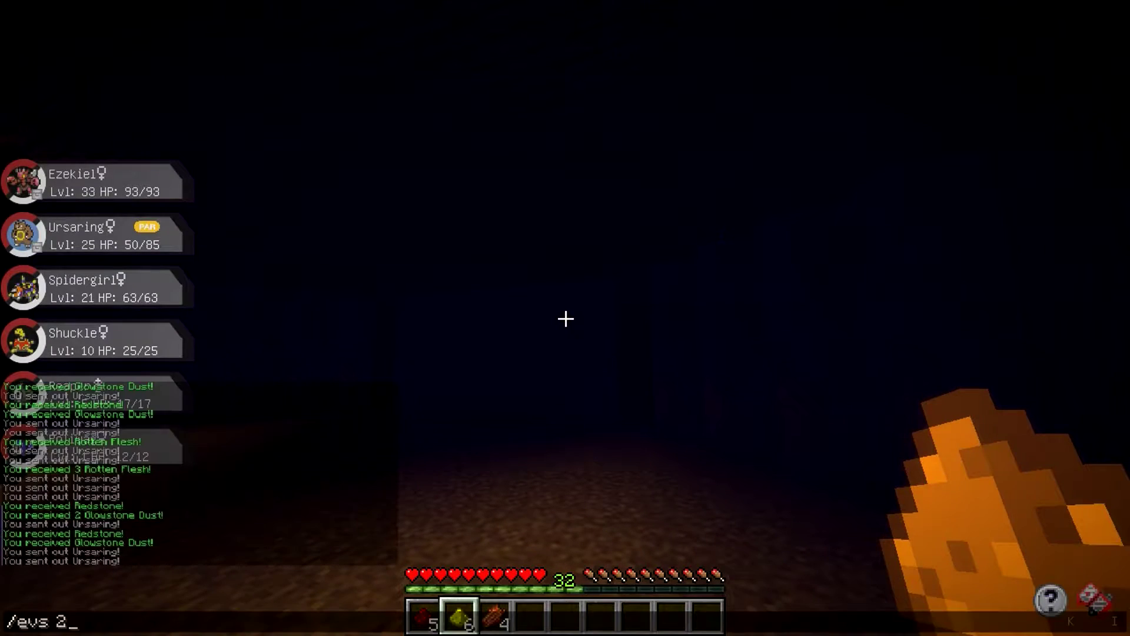
Confirm Ursaring's EVs at 501/510, then beat Scolipede and Raichu at levels 4, 3 and 2.
key(Return)
key(w)
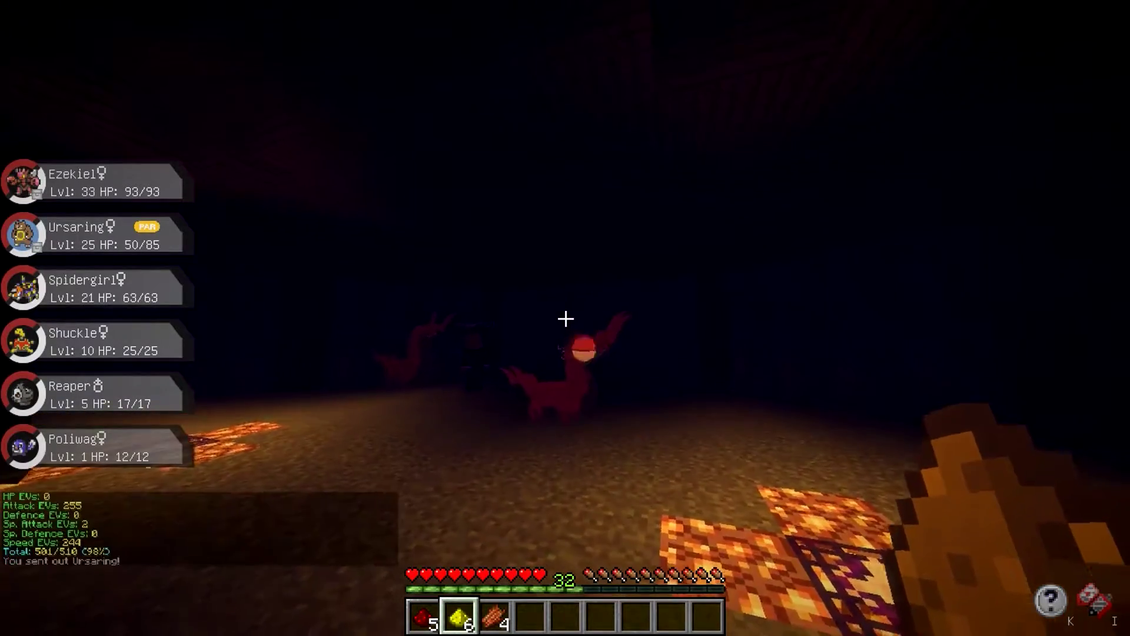
key(r)
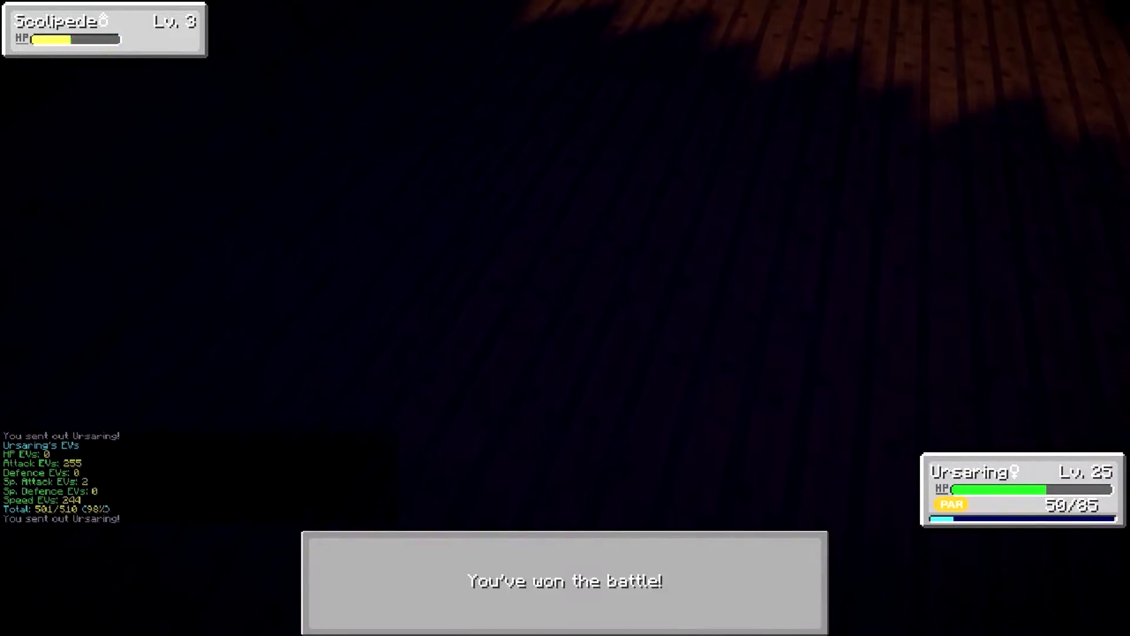
key(r)
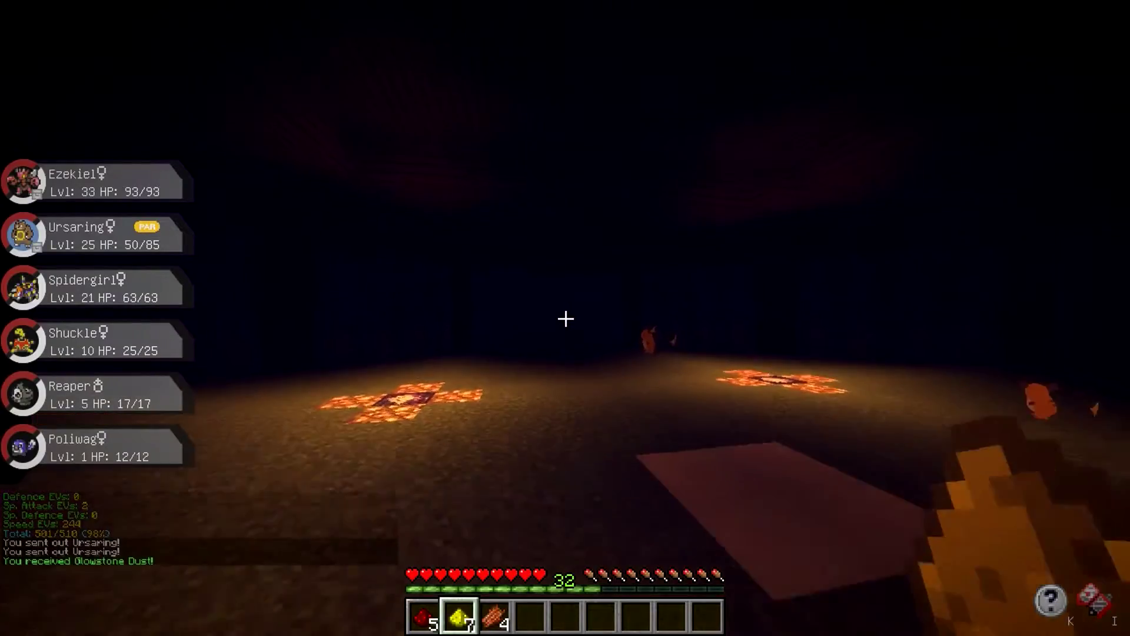
key(r)
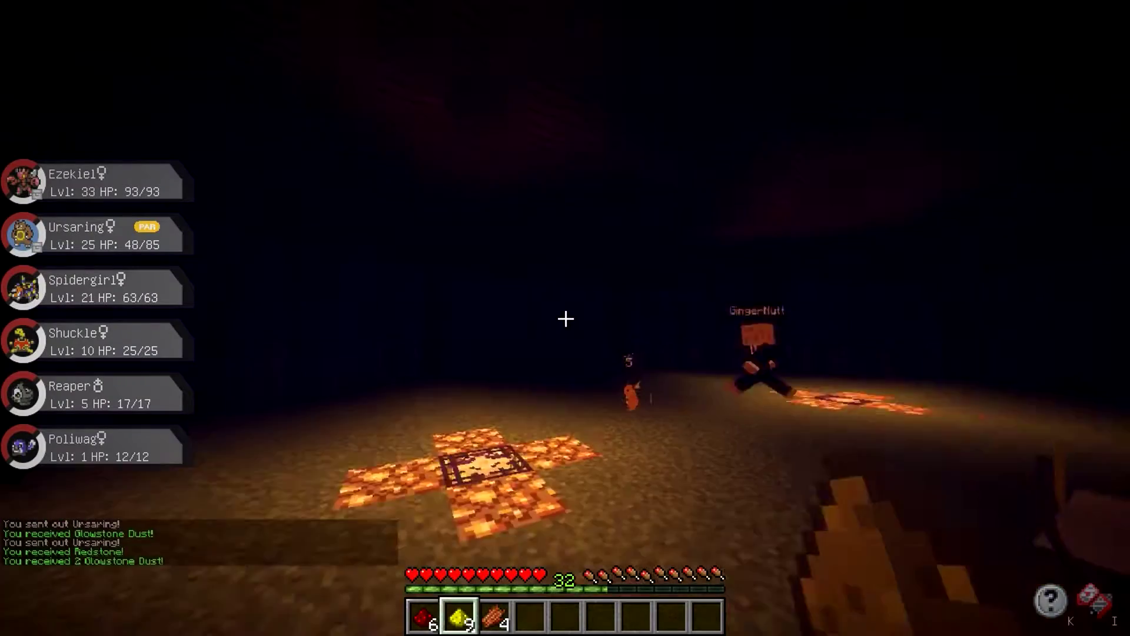
key(r)
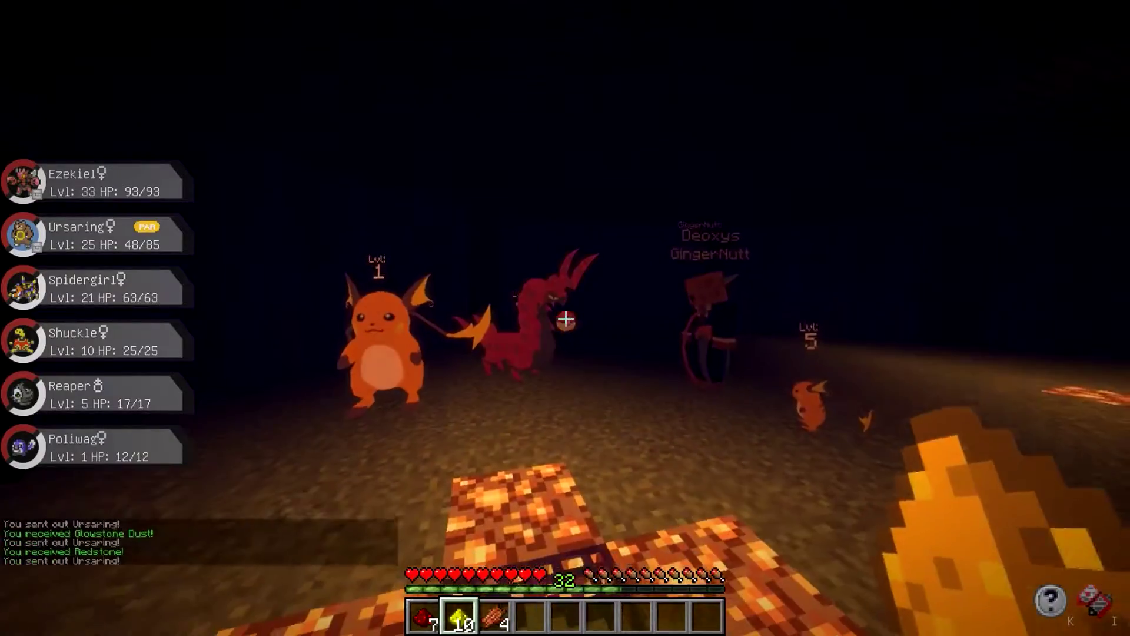
Battle more Raichu and Scolipede, knocking out two level 4 Scolipede and a level 4 Jumpluff.
key(r)
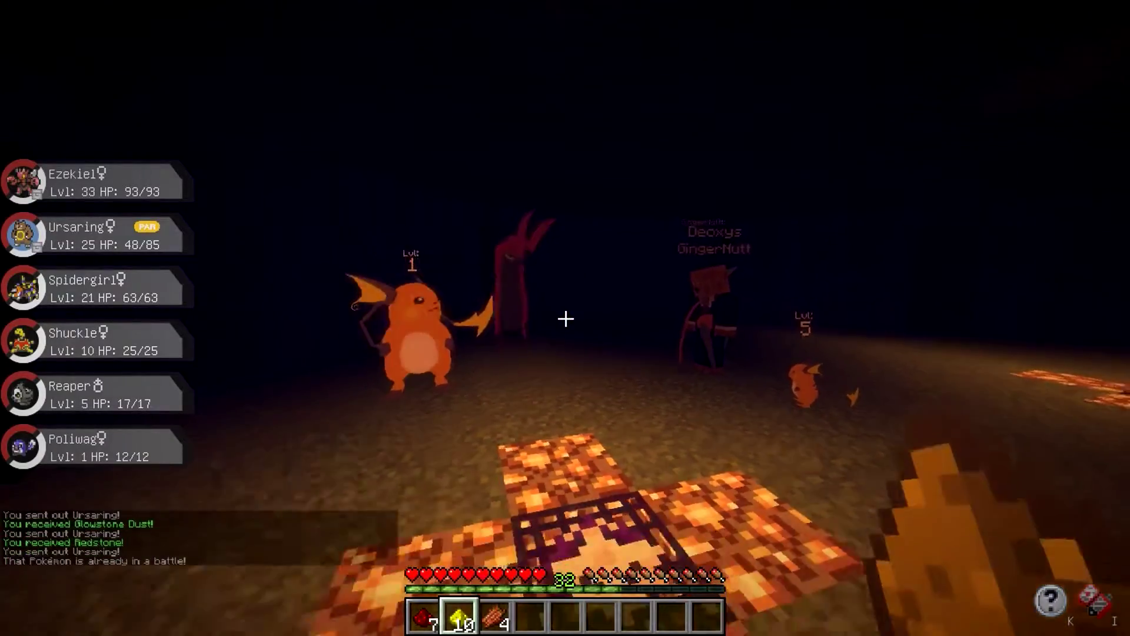
key(r)
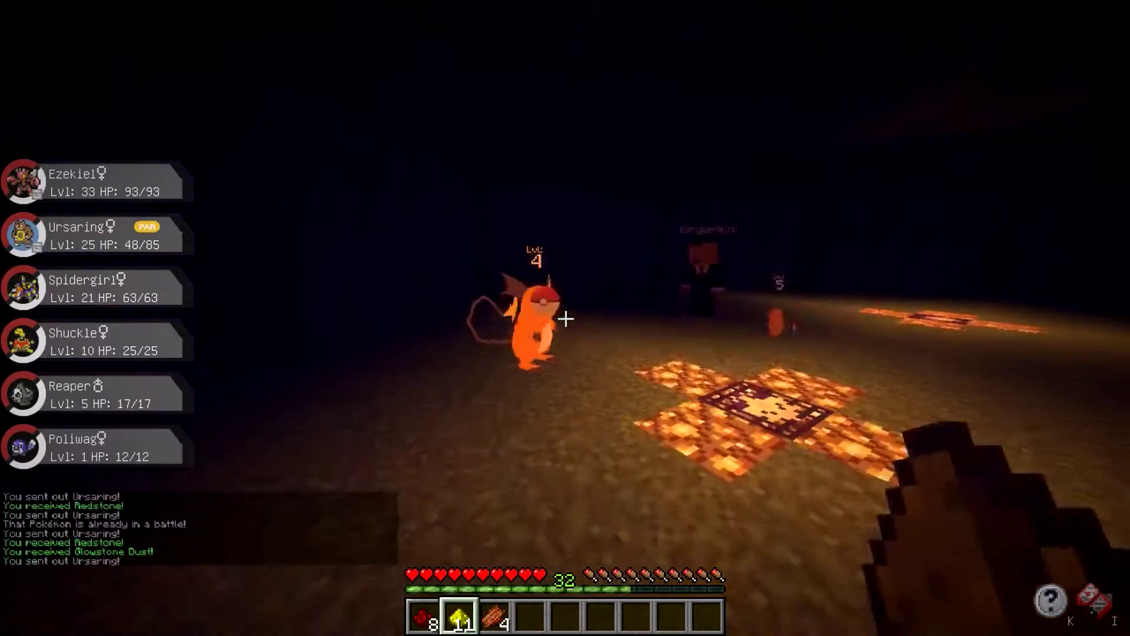
key(r)
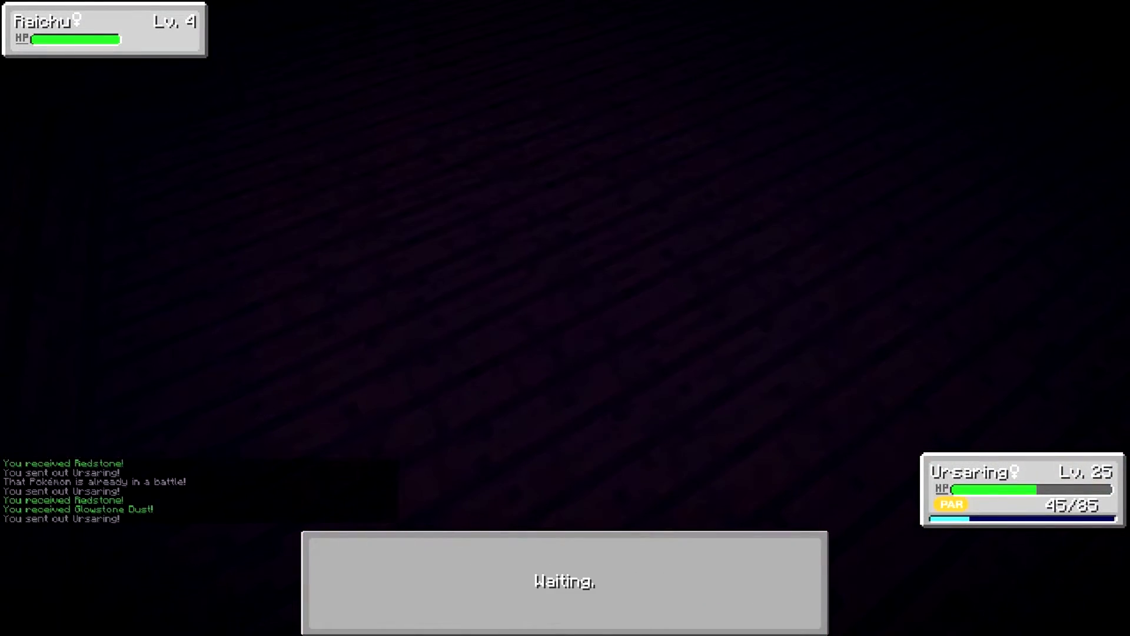
key(r)
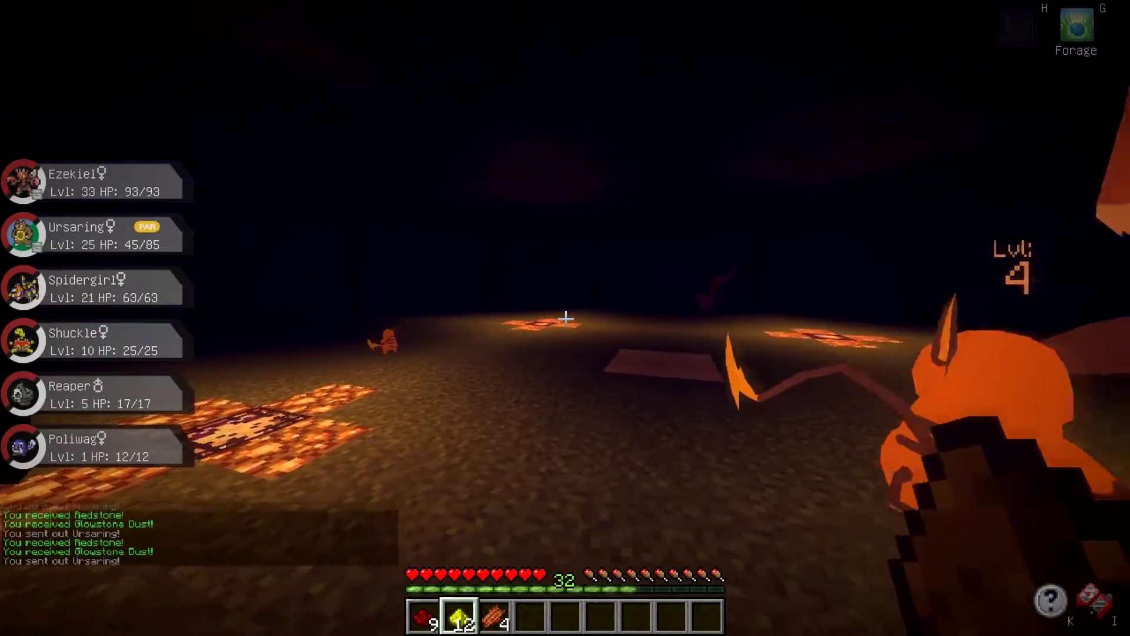
key(r)
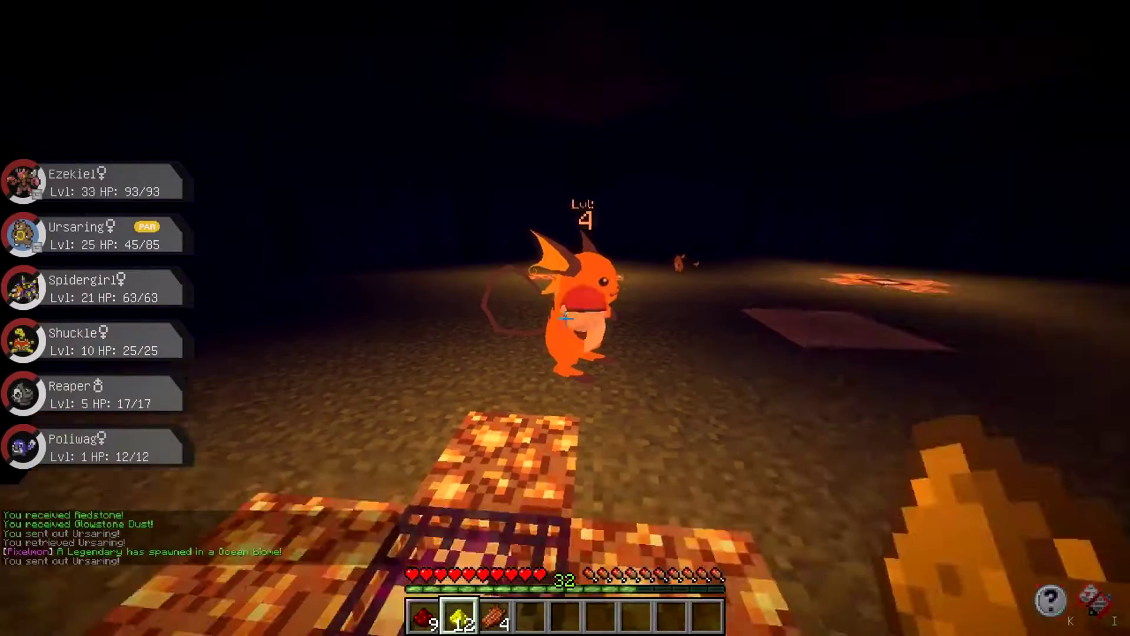
key(r)
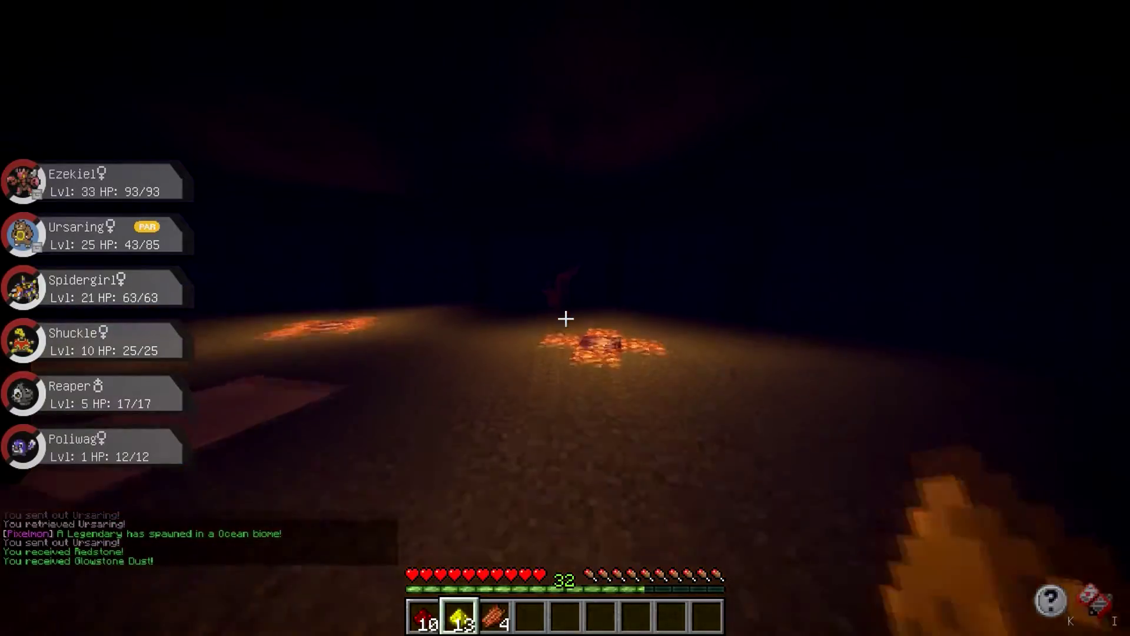
key(r)
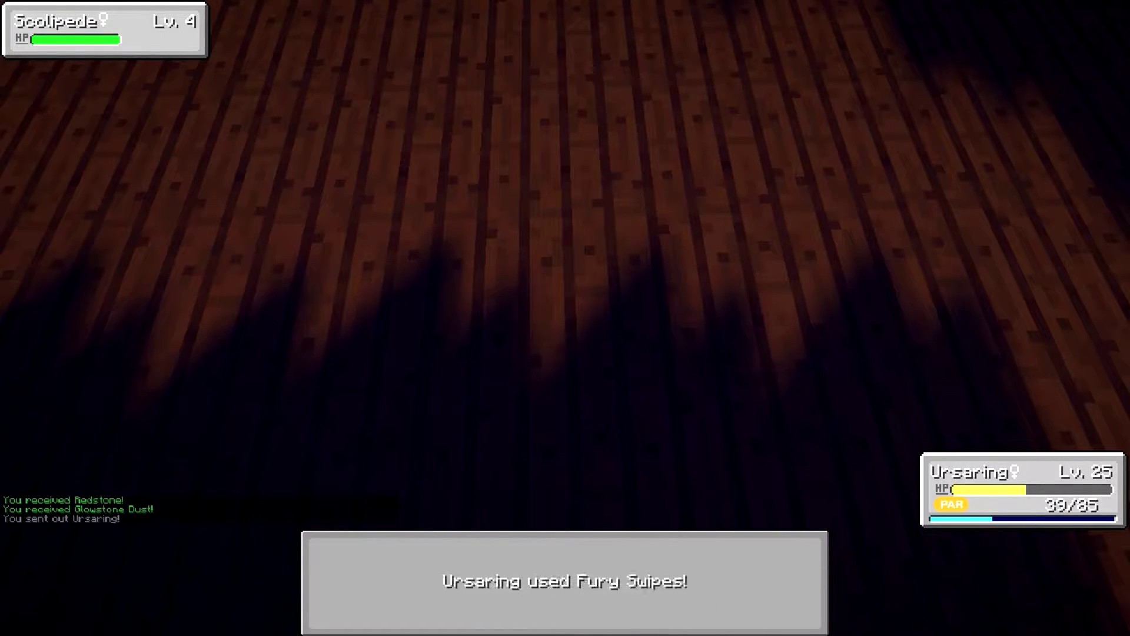
key(r)
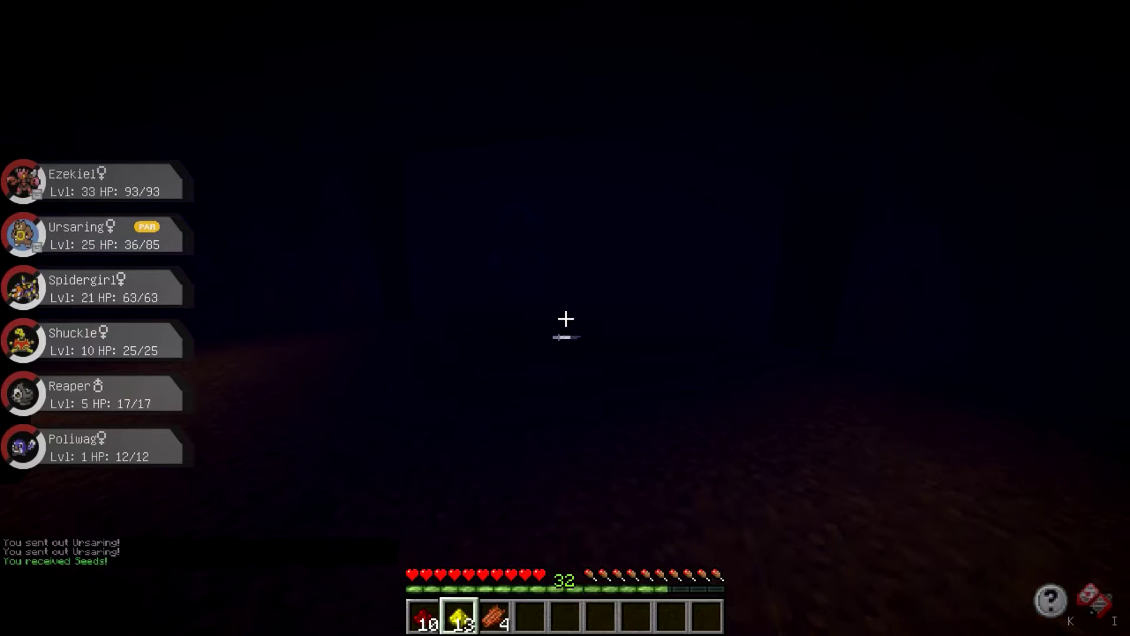
List Ursaring's EVs, then battle the level 3 and level 2 Scolipede.
key(slash)
text(evs 2)
key(Return)
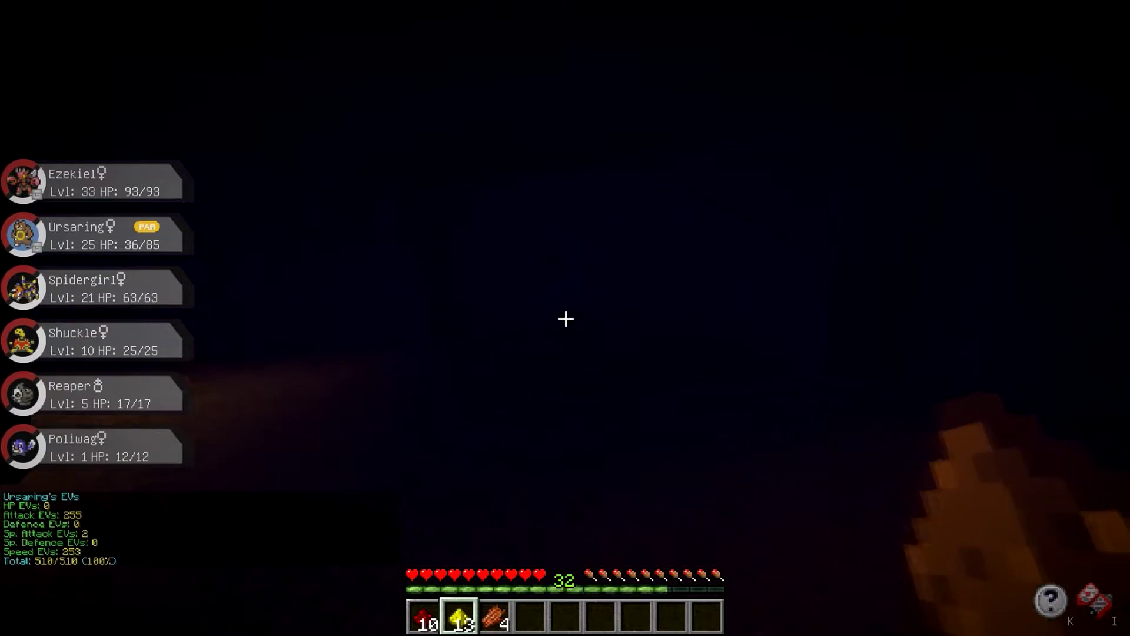
key(r)
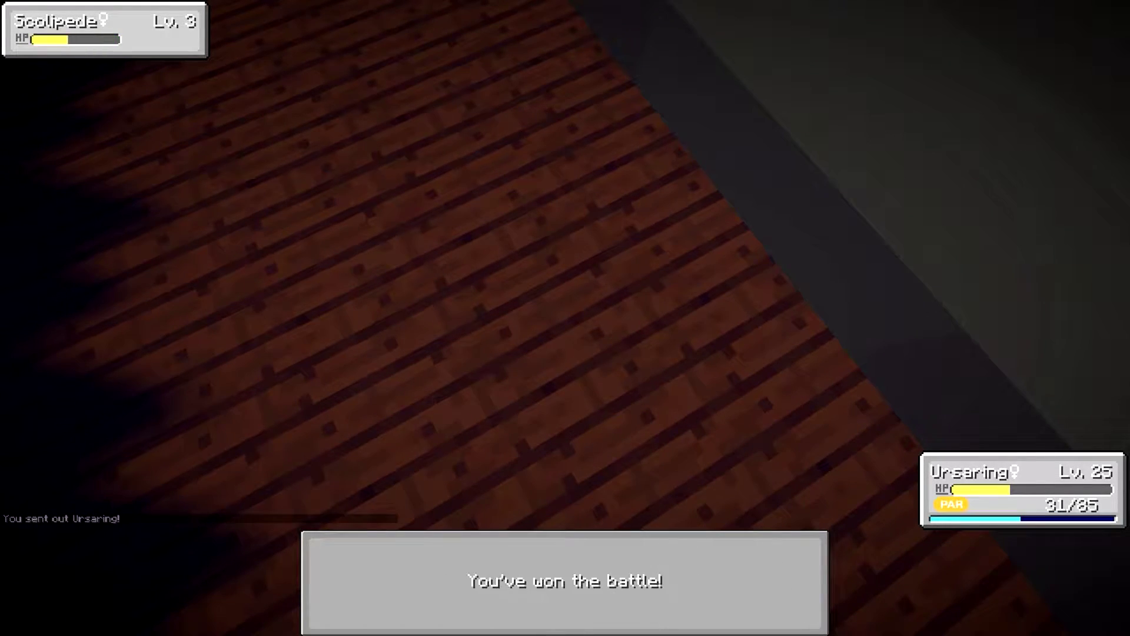
key(r)
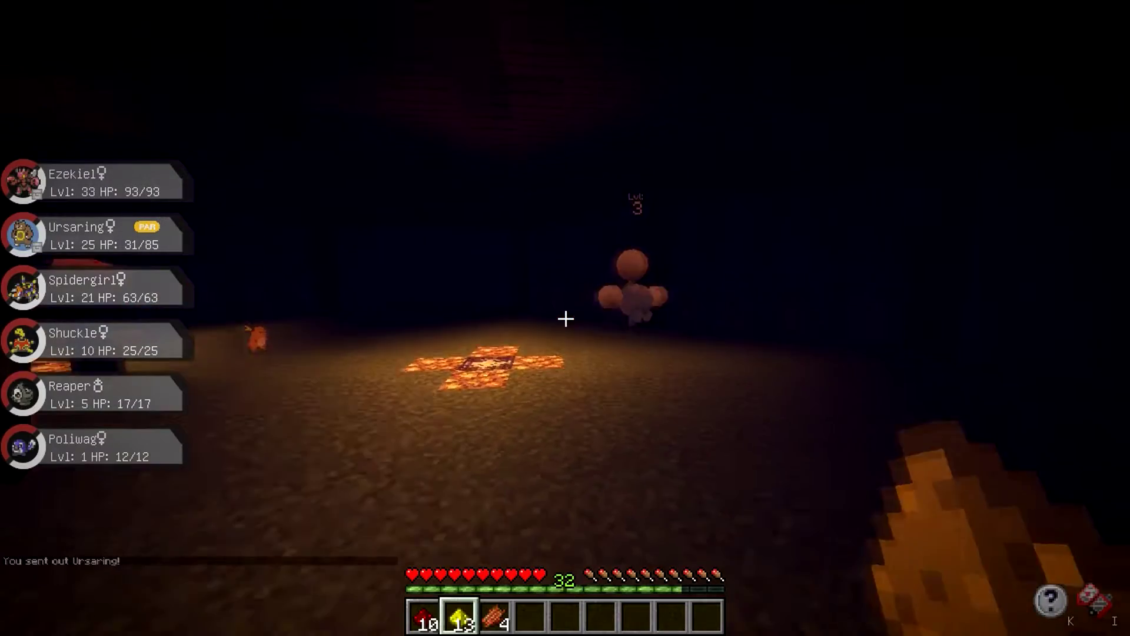
Send Ursaring against the level 3 Jumpluff and choose its attacks.
key(r)
key(Return)
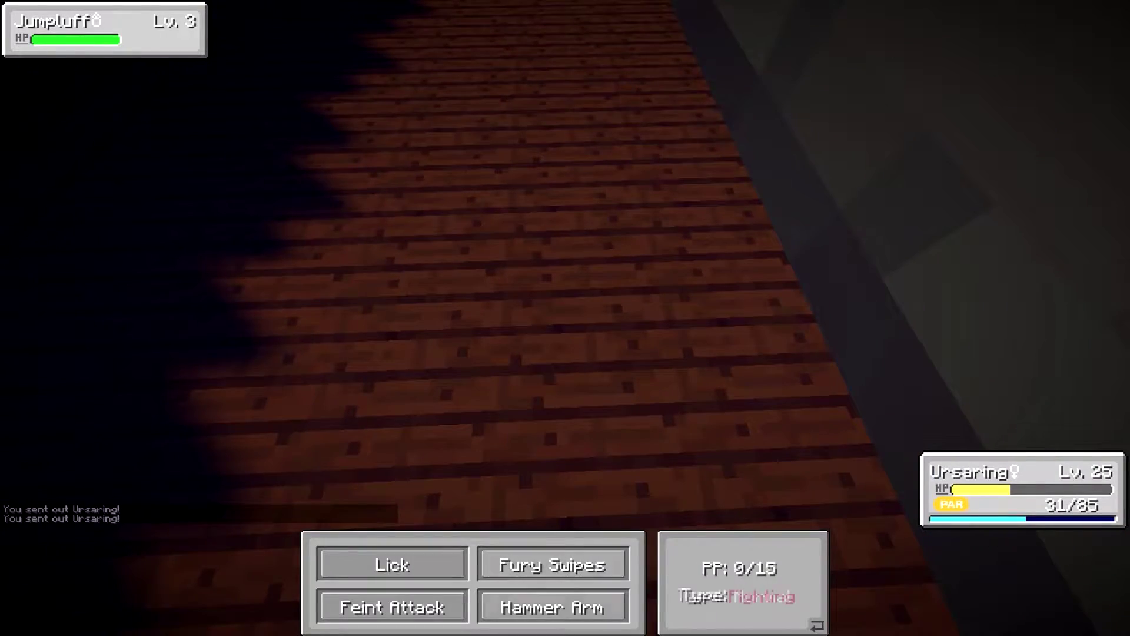
key(Return)
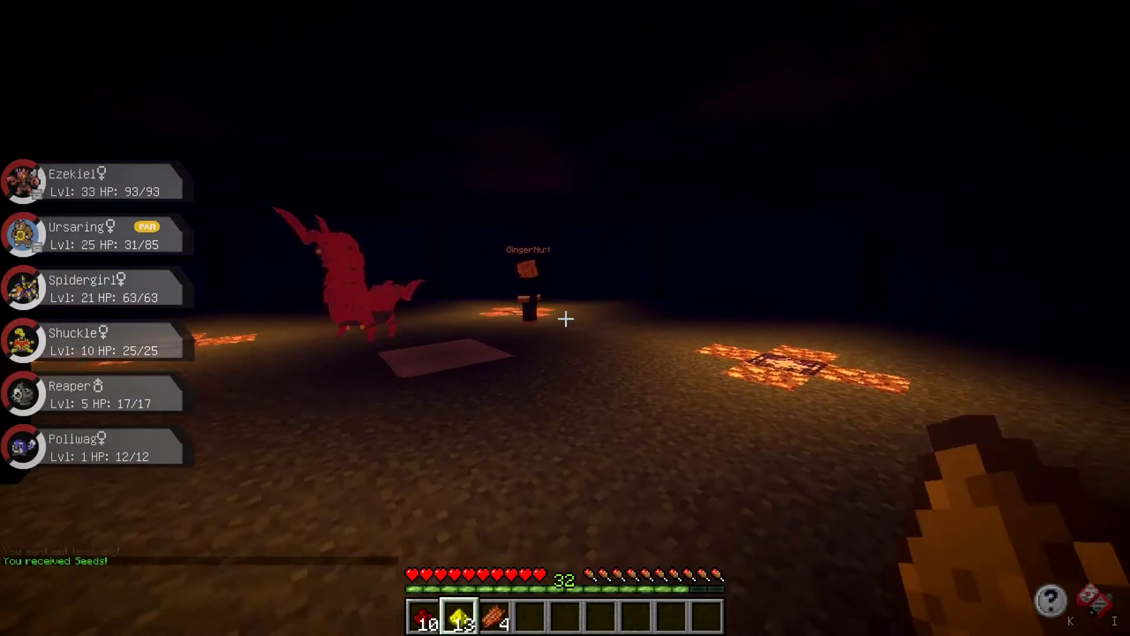
text(/evs 2)
Confirm Ursaring's EVs total 510/510 with /evs 2, then battle a wild Scolipede.
key(Return)
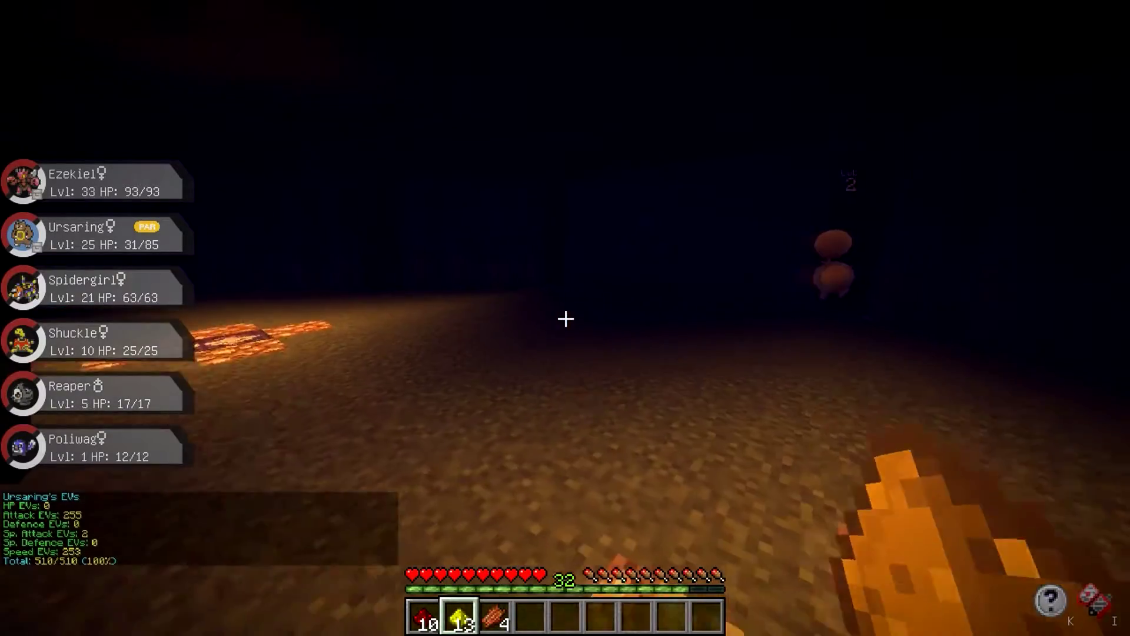
key(r)
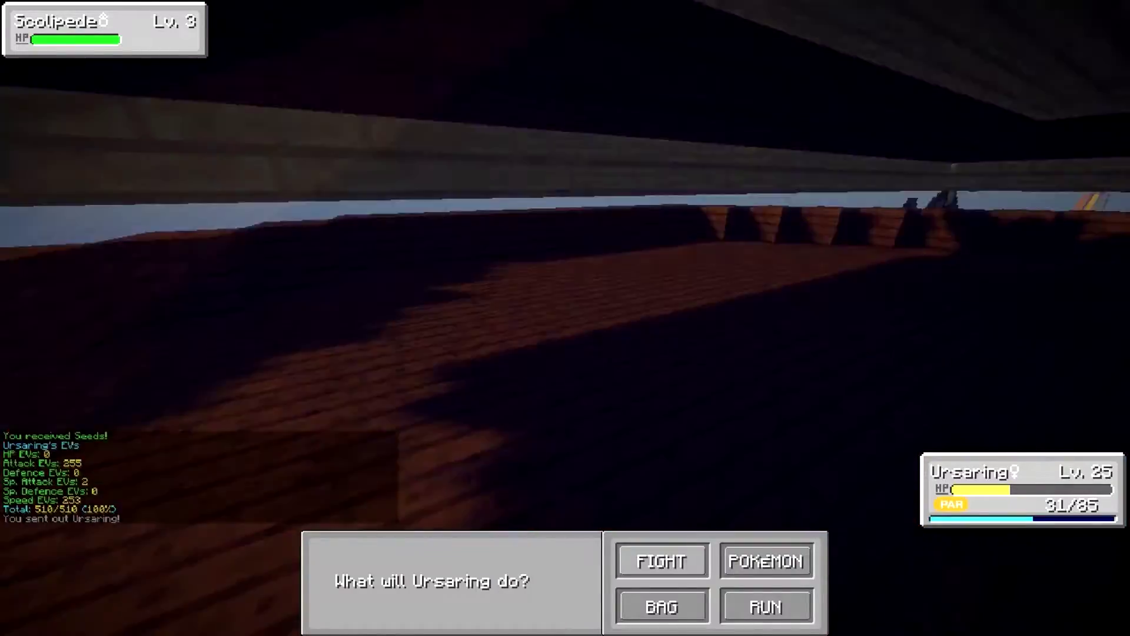
click(650, 557)
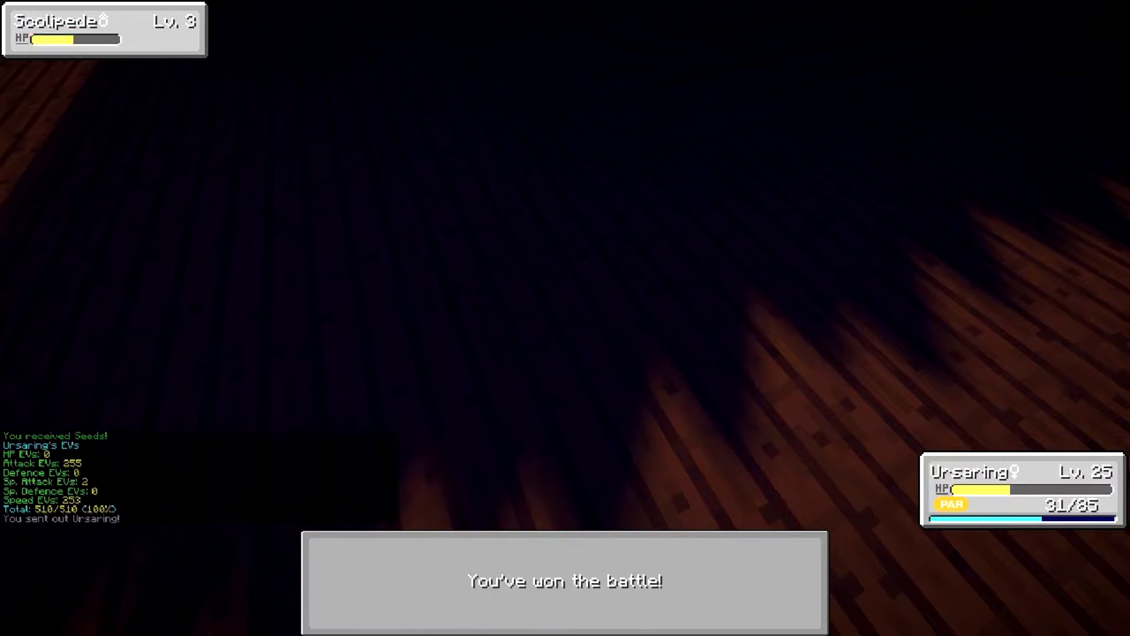
key(e)
key(e)
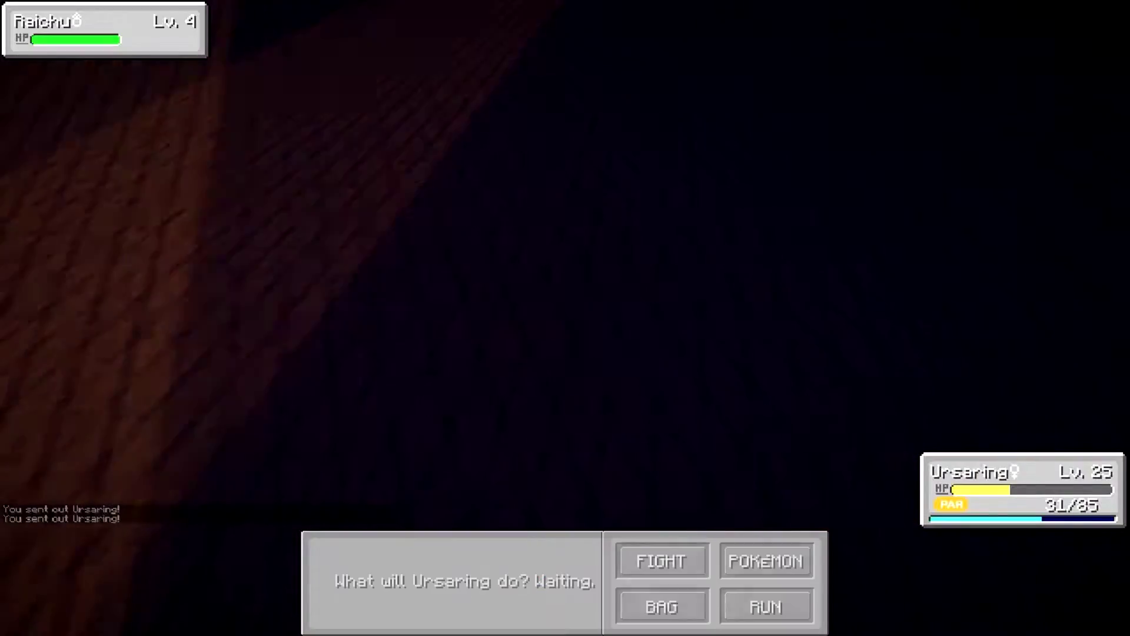
Keep Ursaring beating wild Scolipede, including level 4 and level 1 ones.
click(661, 561)
click(373, 563)
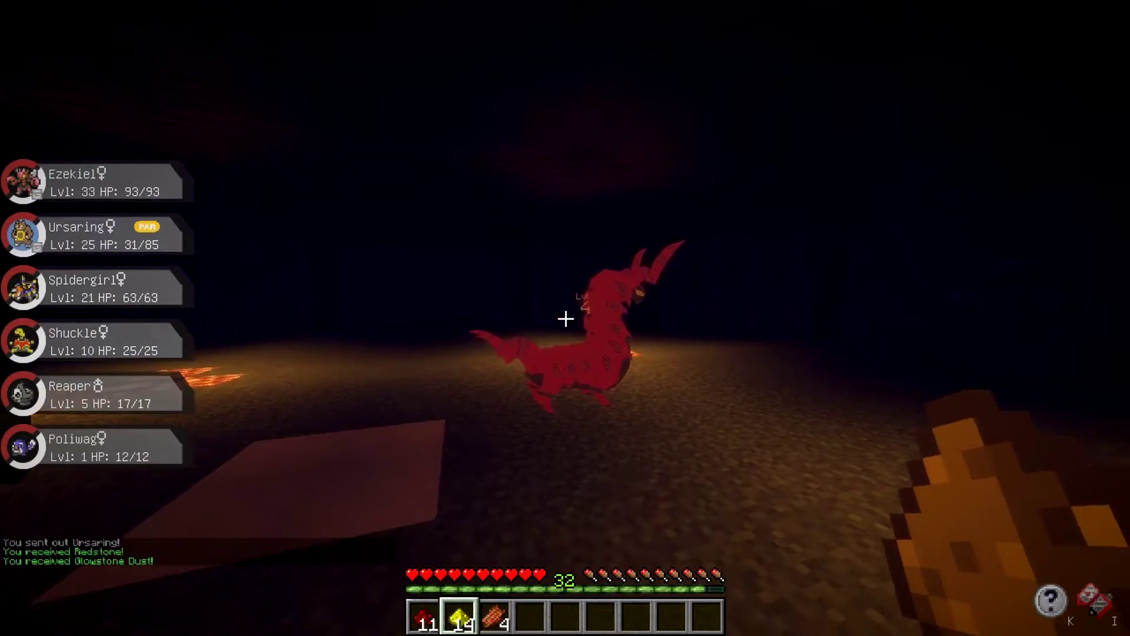
key(r)
click(660, 560)
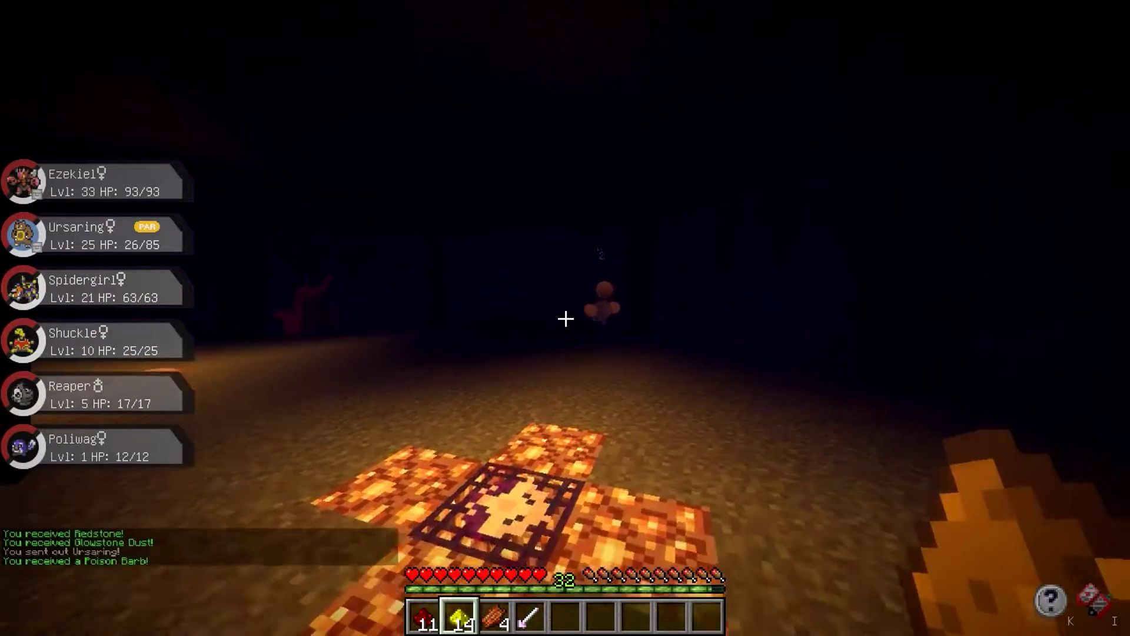
key(r)
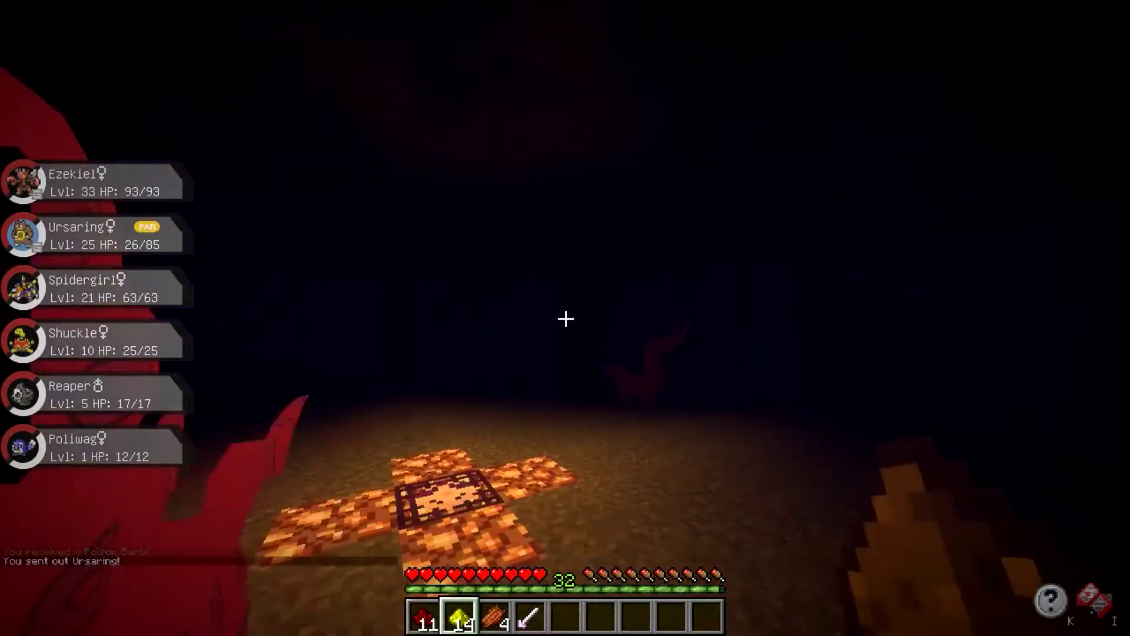
key(r)
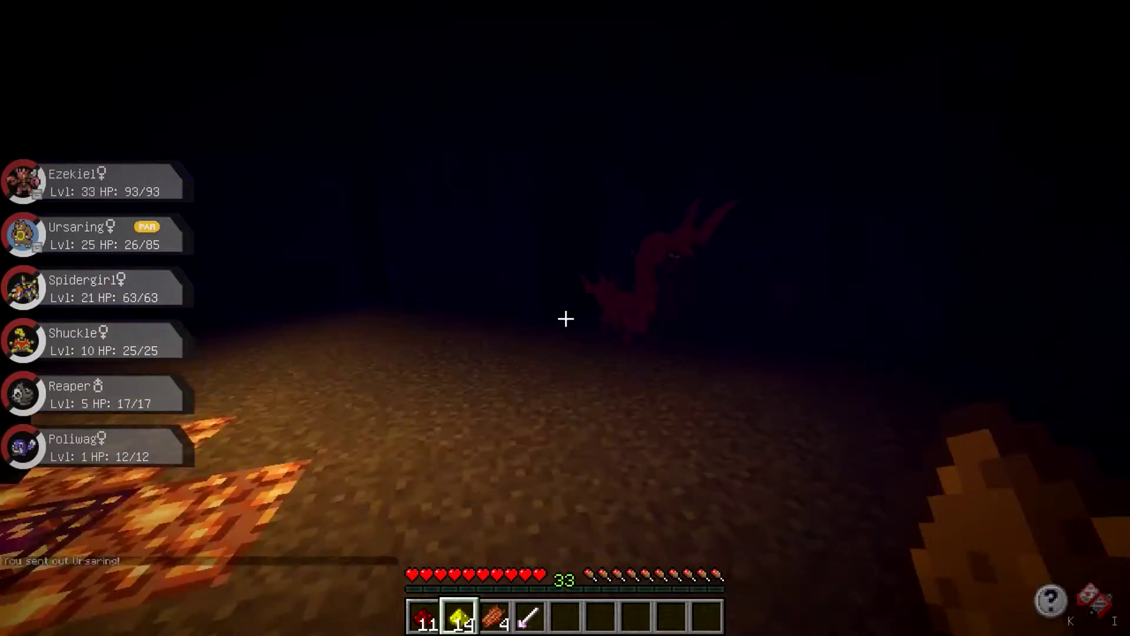
key(r)
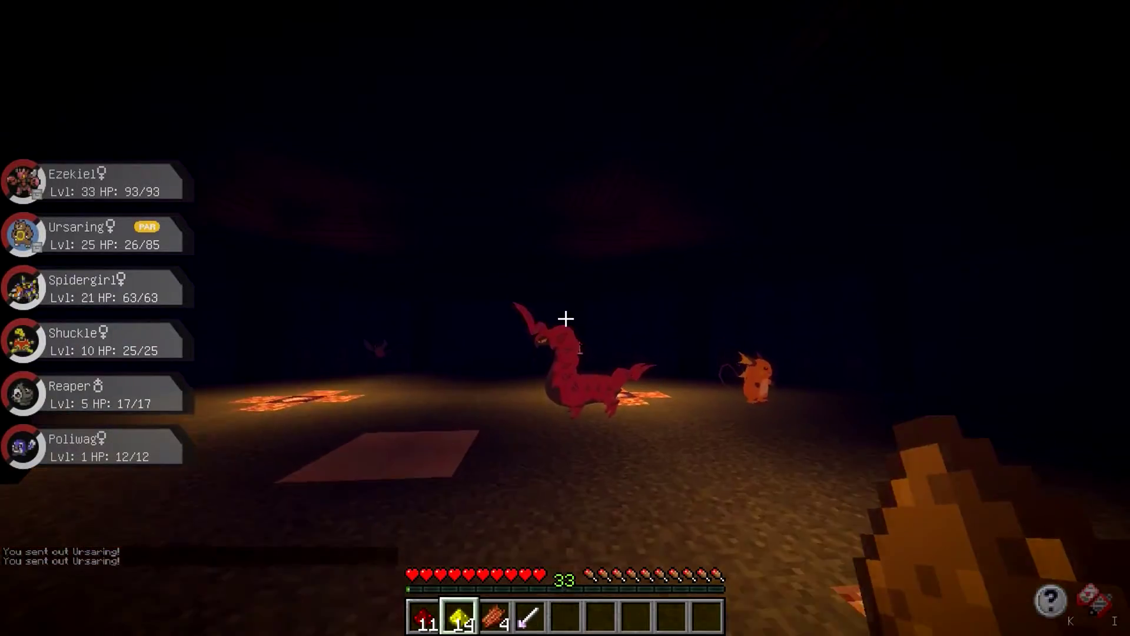
key(r)
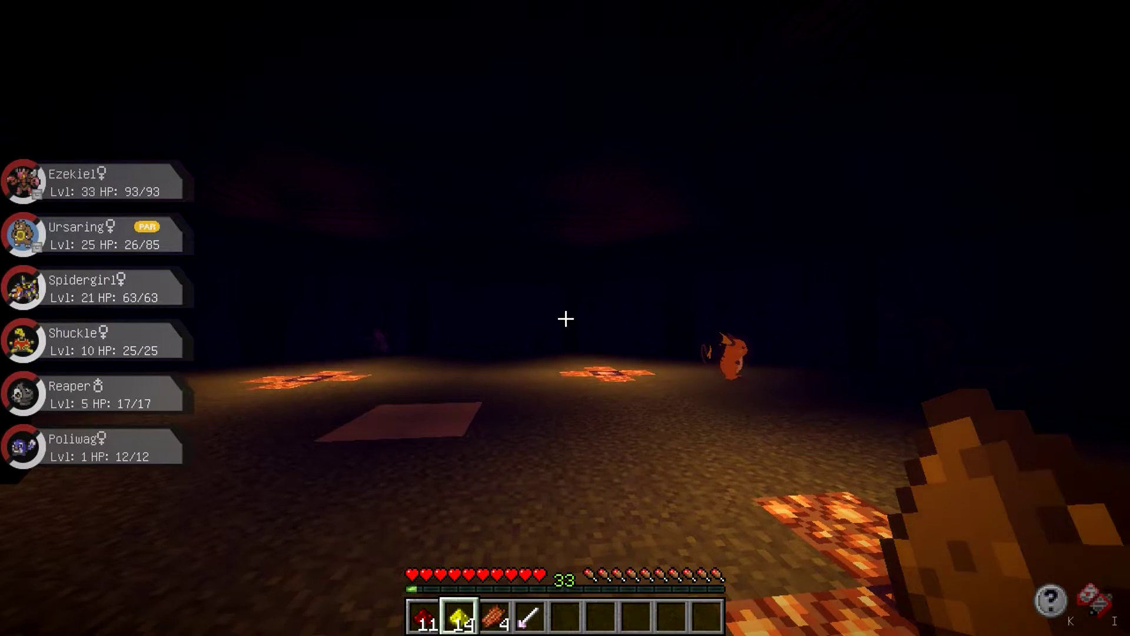
Check the inventory, then walk across the cave into the spawner room.
key(e)
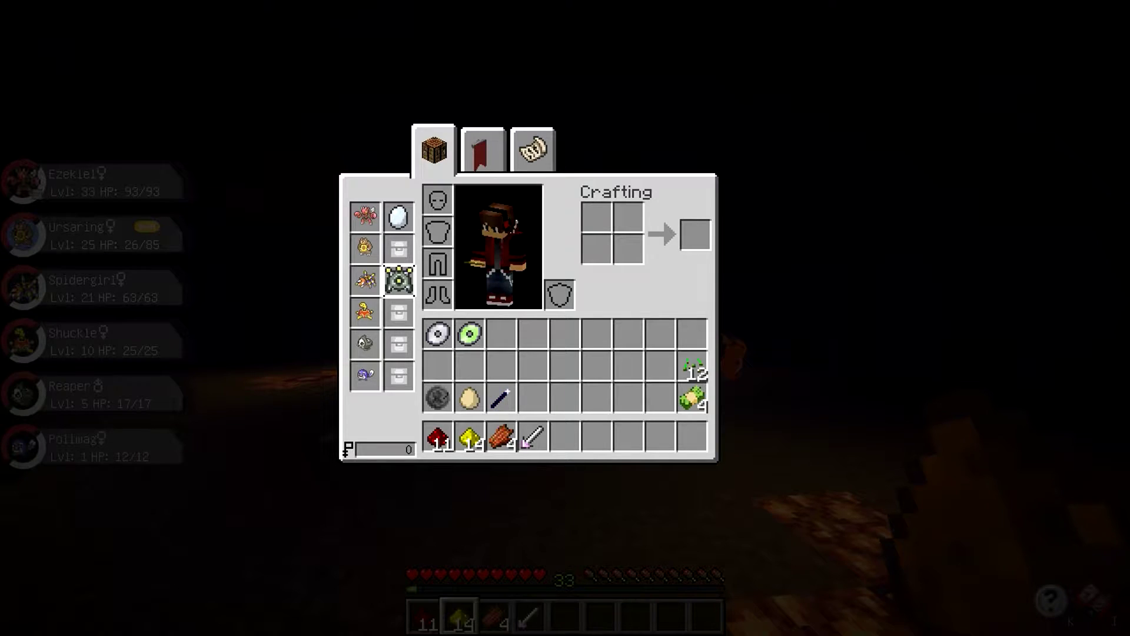
key(e)
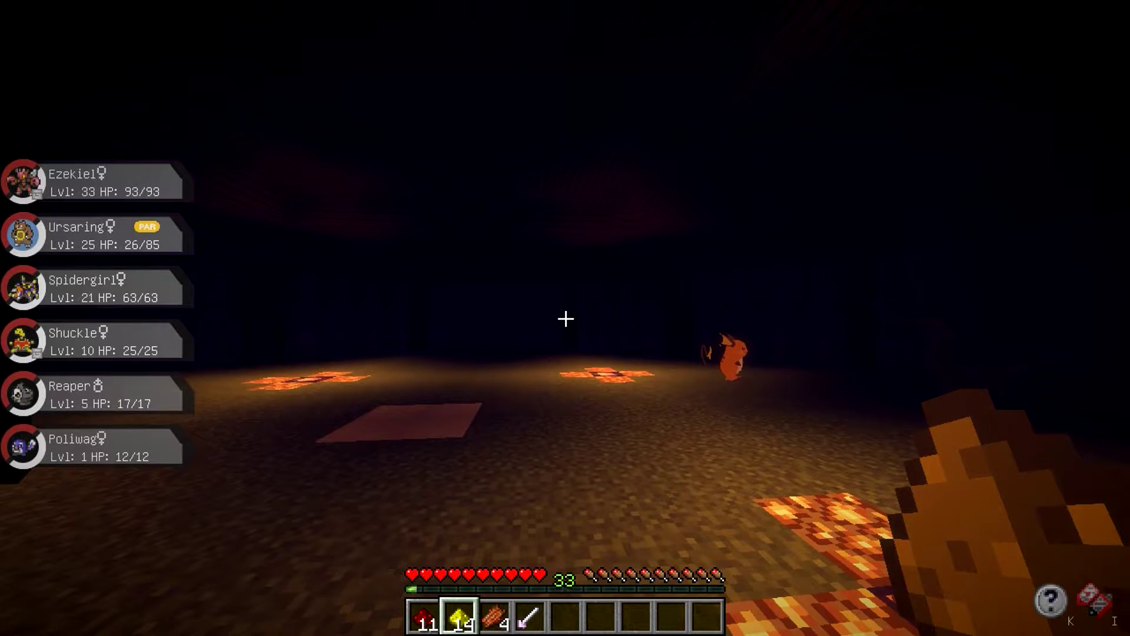
key(w)
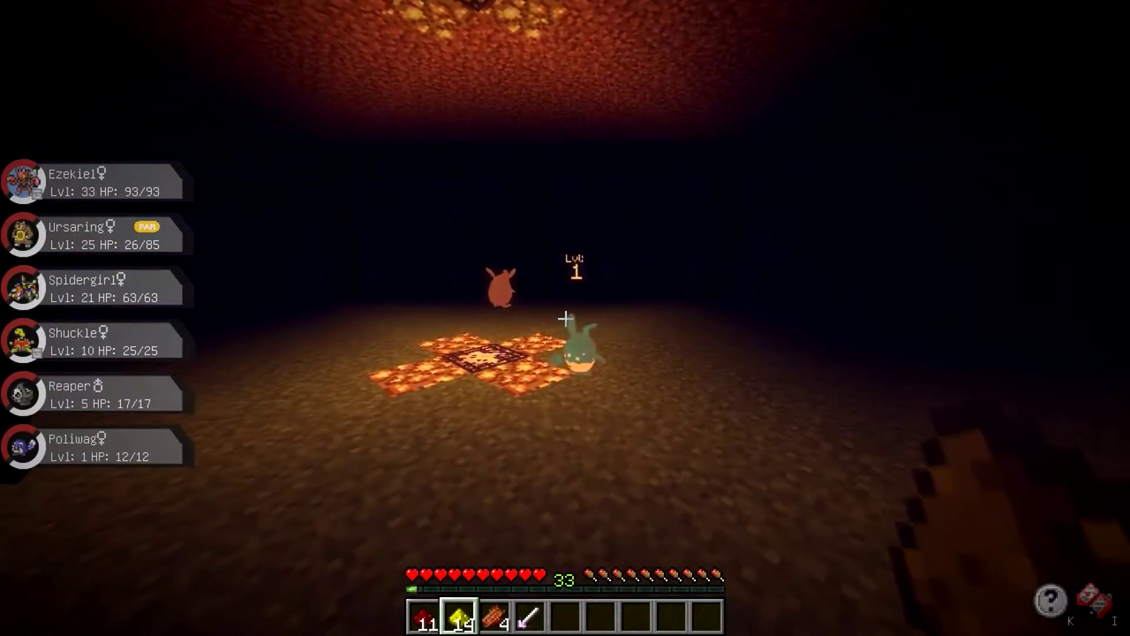
Have Ezekiel beat wild Azumarill and Wigglytuff, earning Raw Rabbit and Rabbit Hide.
key(5)
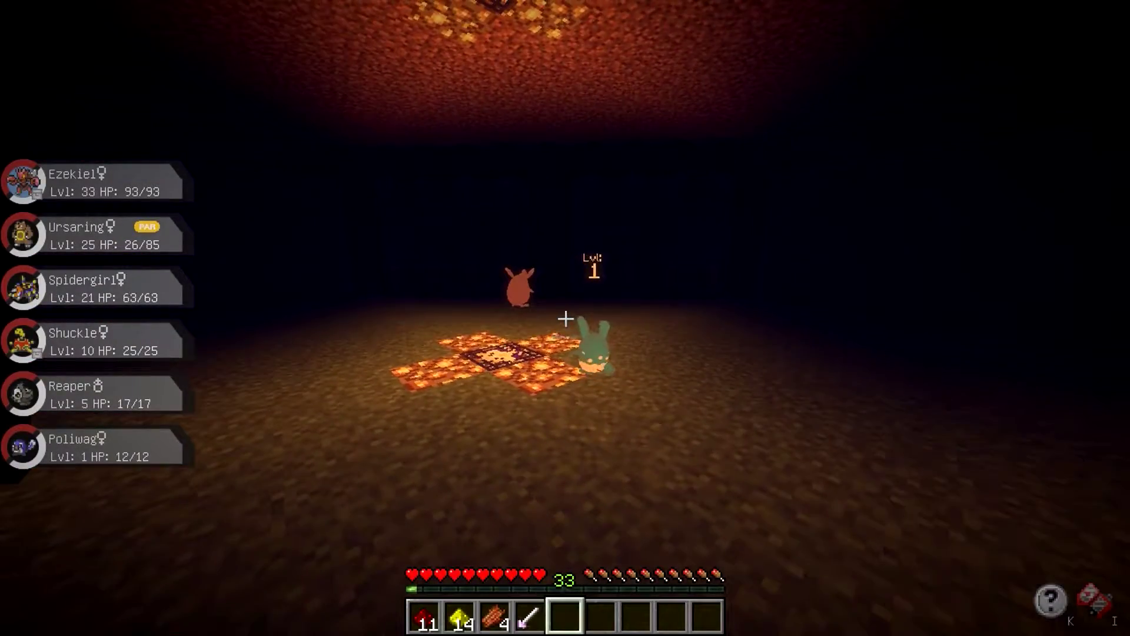
key(r)
click(657, 560)
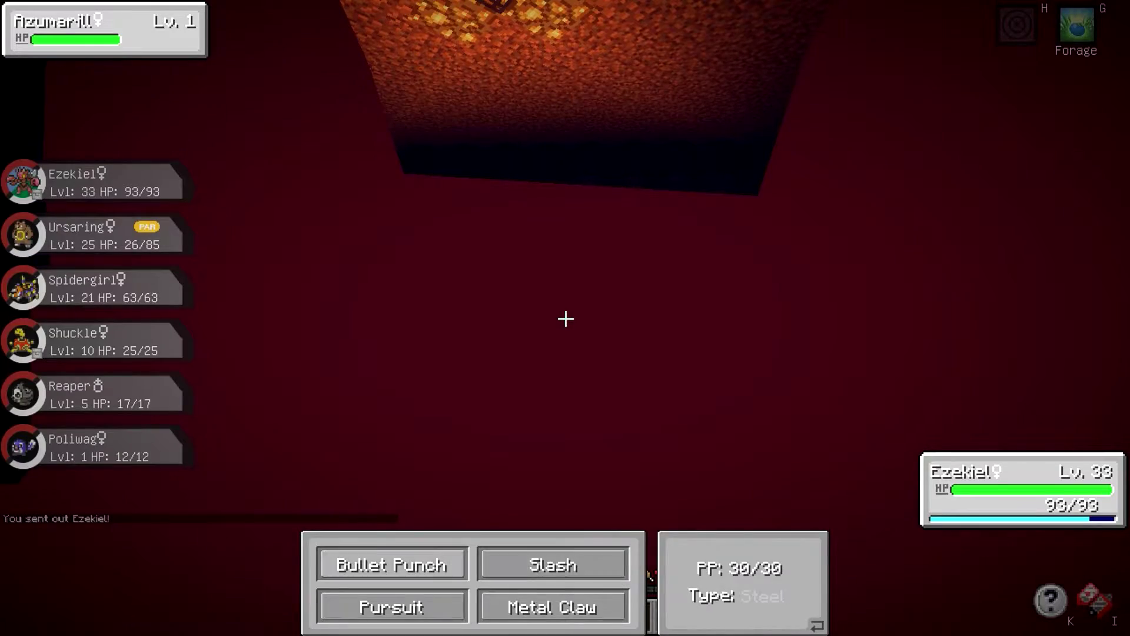
key(r)
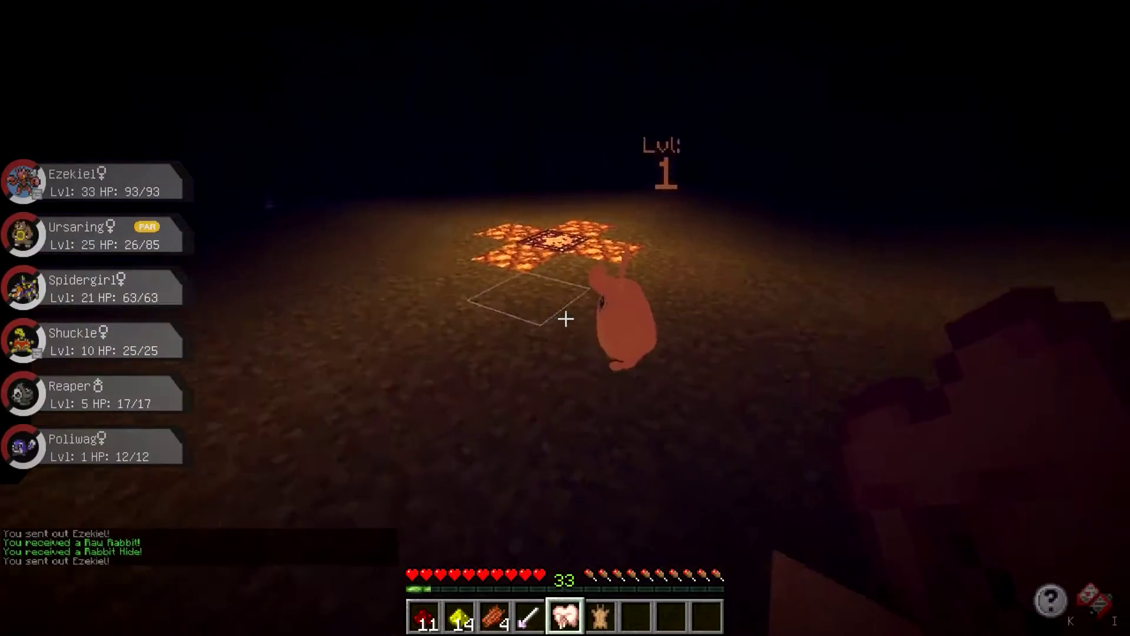
key(r)
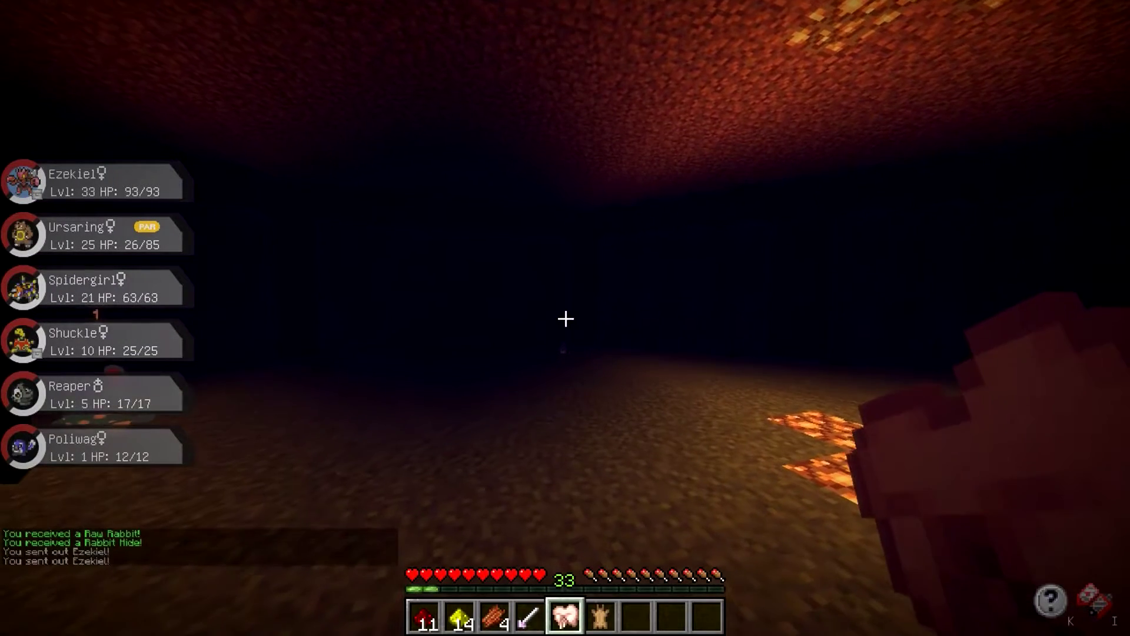
text(/evs 4)
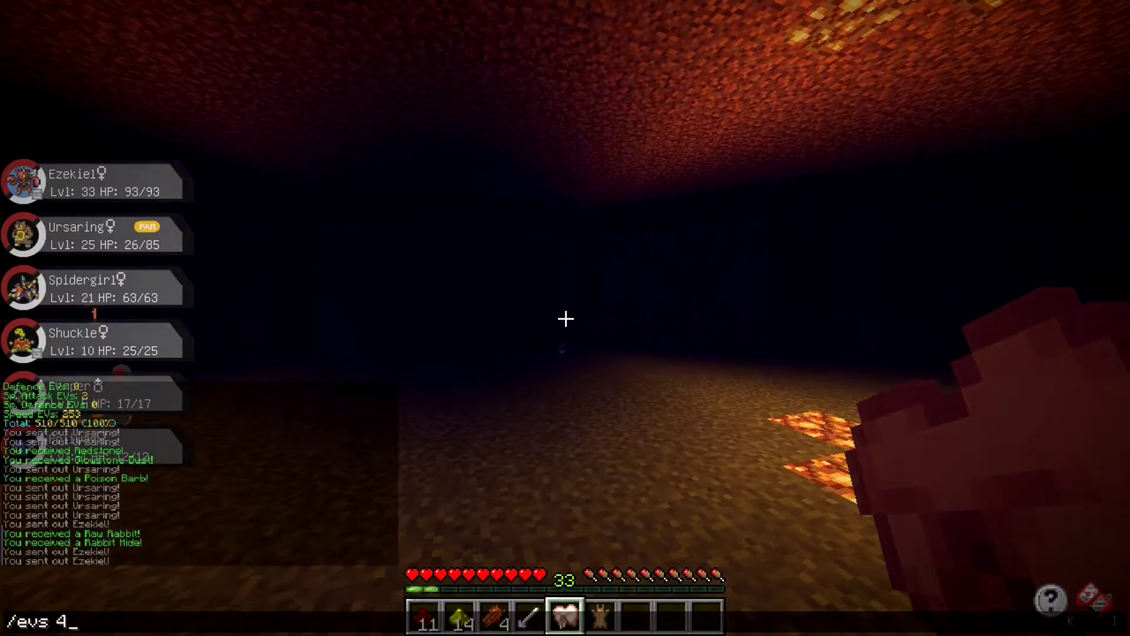
Check Shuckle's EVs with /evs 4, then battle wild Wigglytuff and Azumarill.
key(Return)
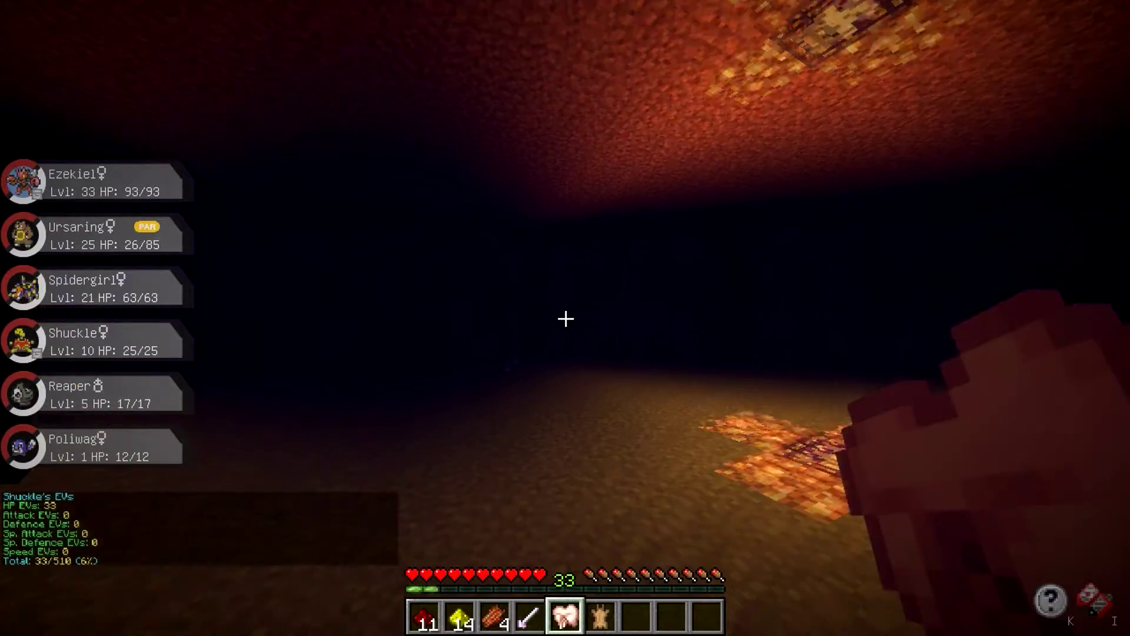
key(r)
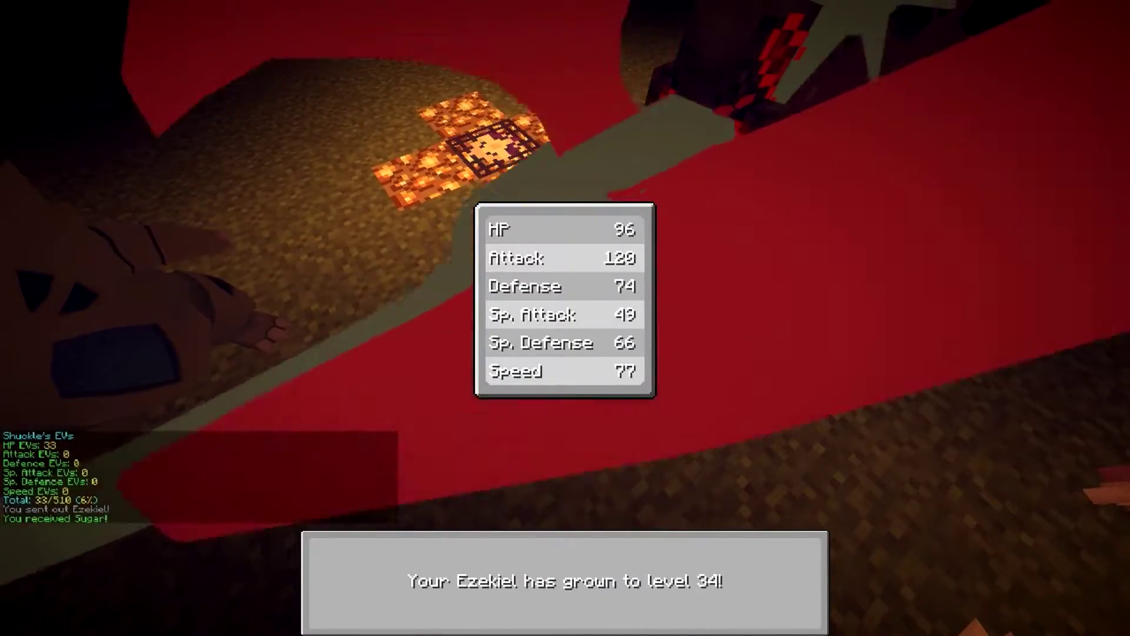
key(r)
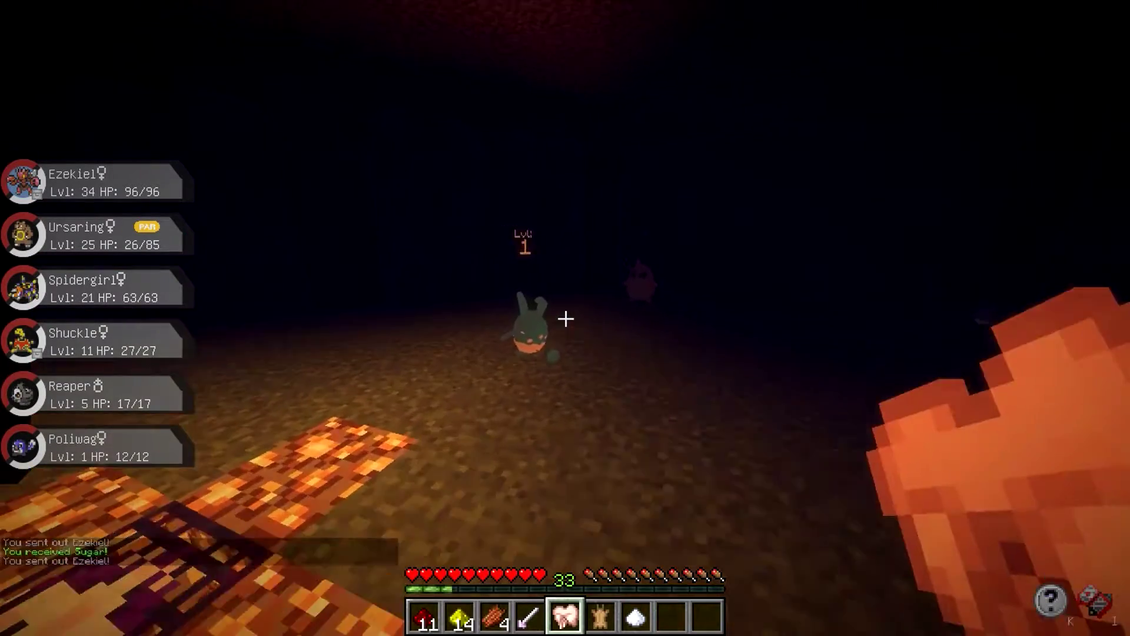
key(r)
click(664, 555)
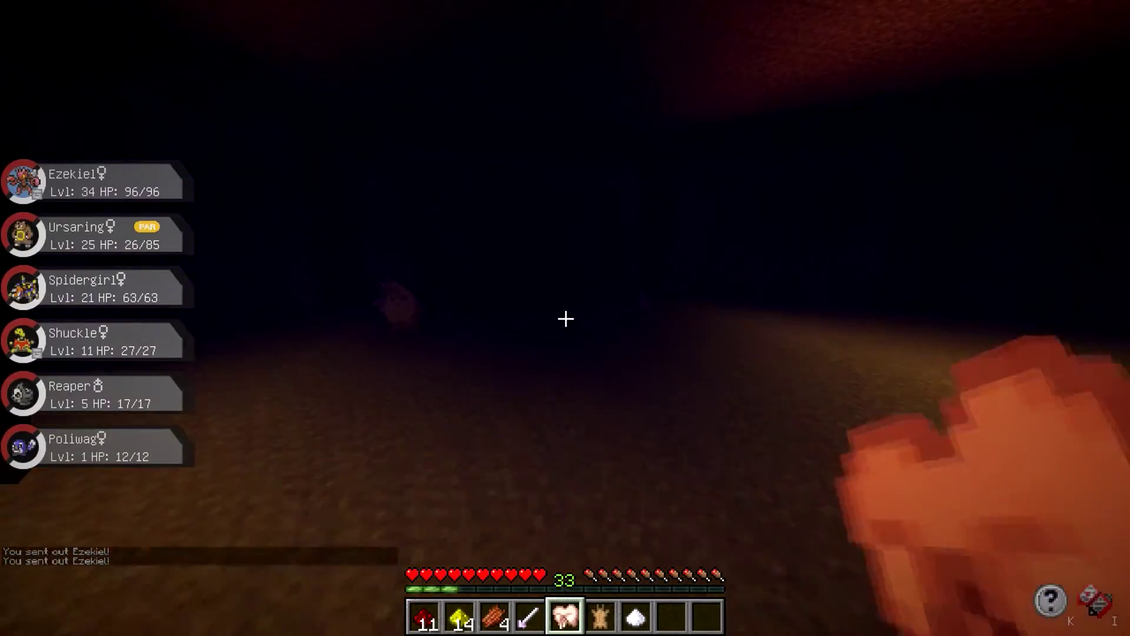
Keep battling Wigglytuff, Azumarill and Nidoqueen until Shuckle reaches level 12.
key(r)
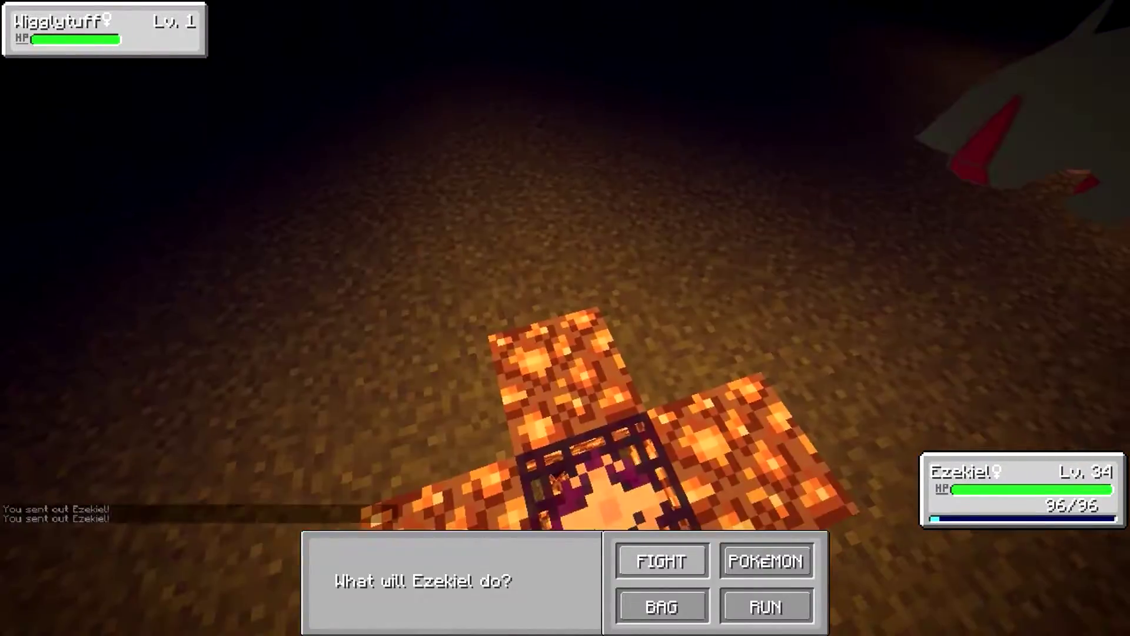
click(663, 561)
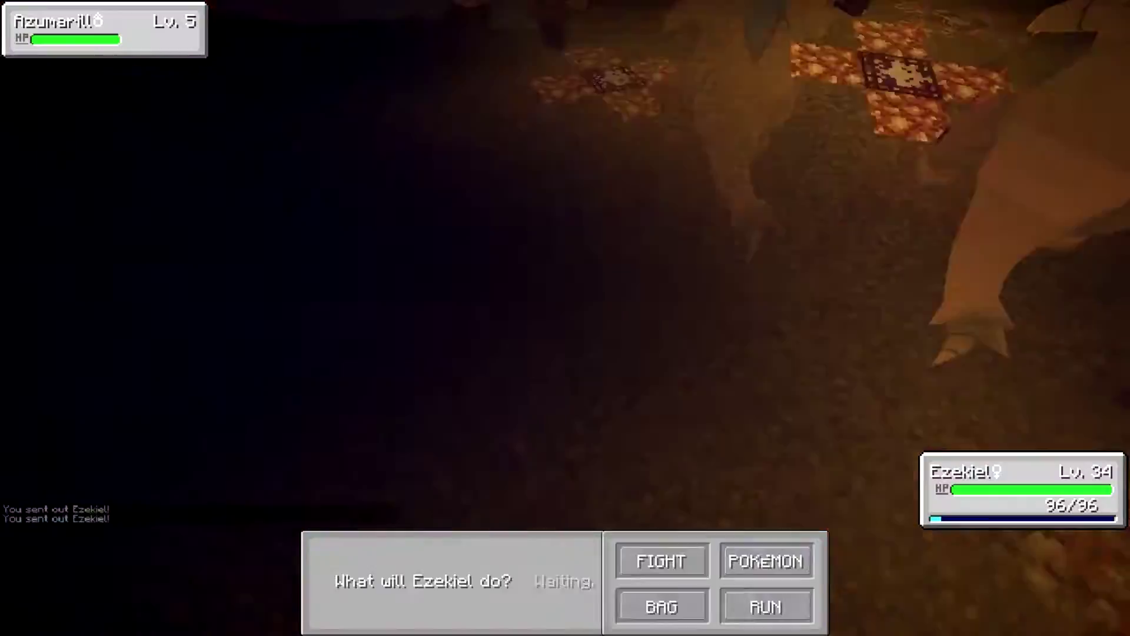
click(656, 558)
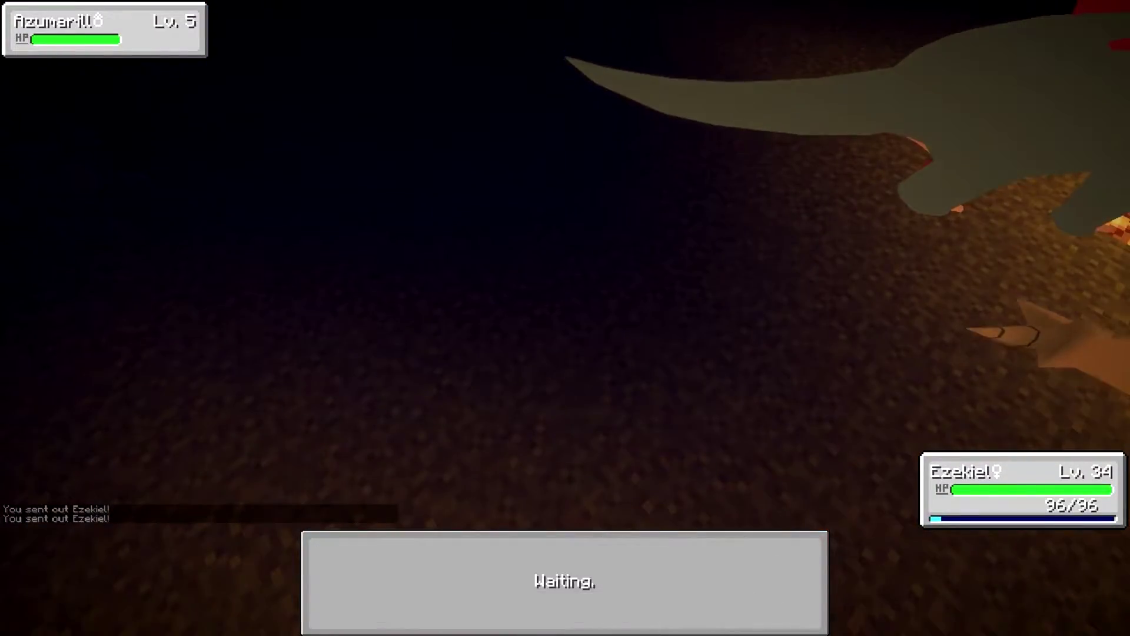
key(r)
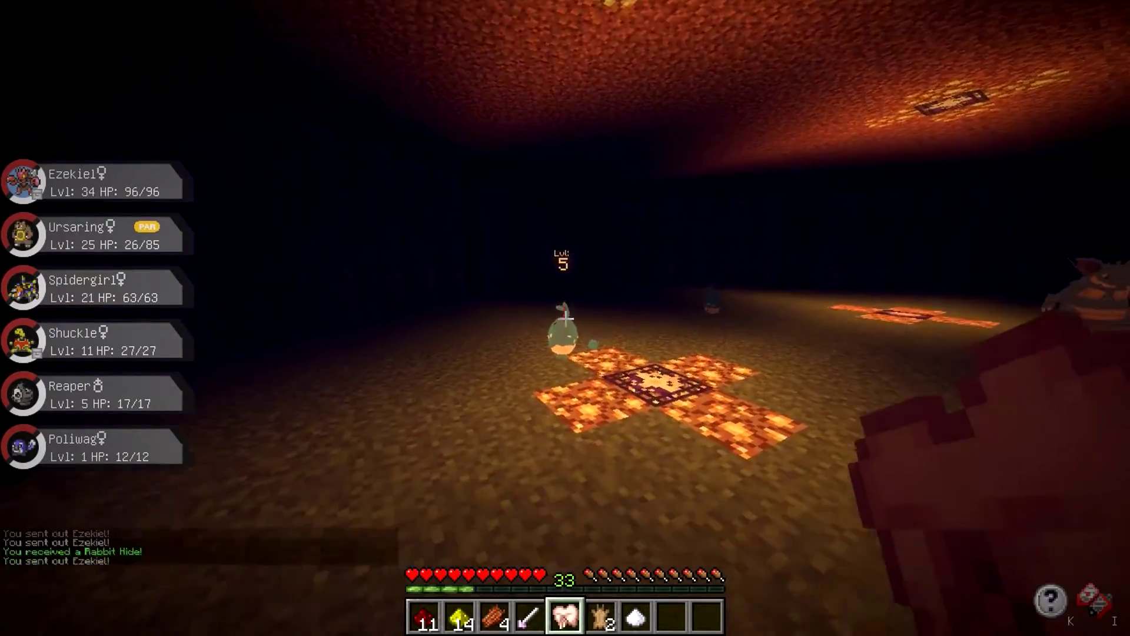
click(765, 607)
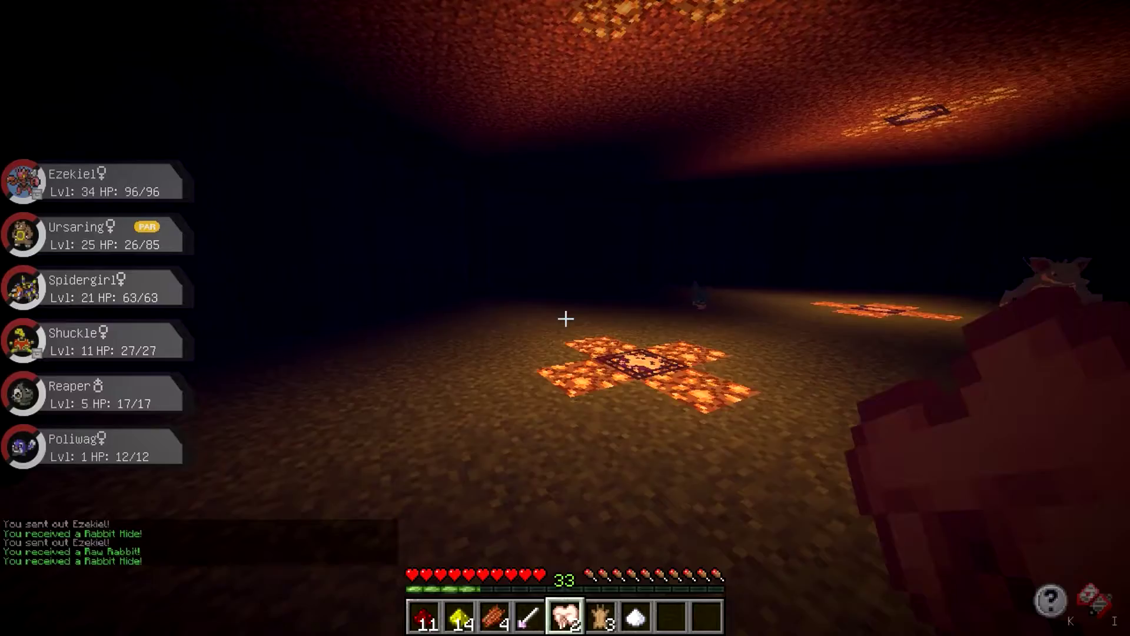
key(r)
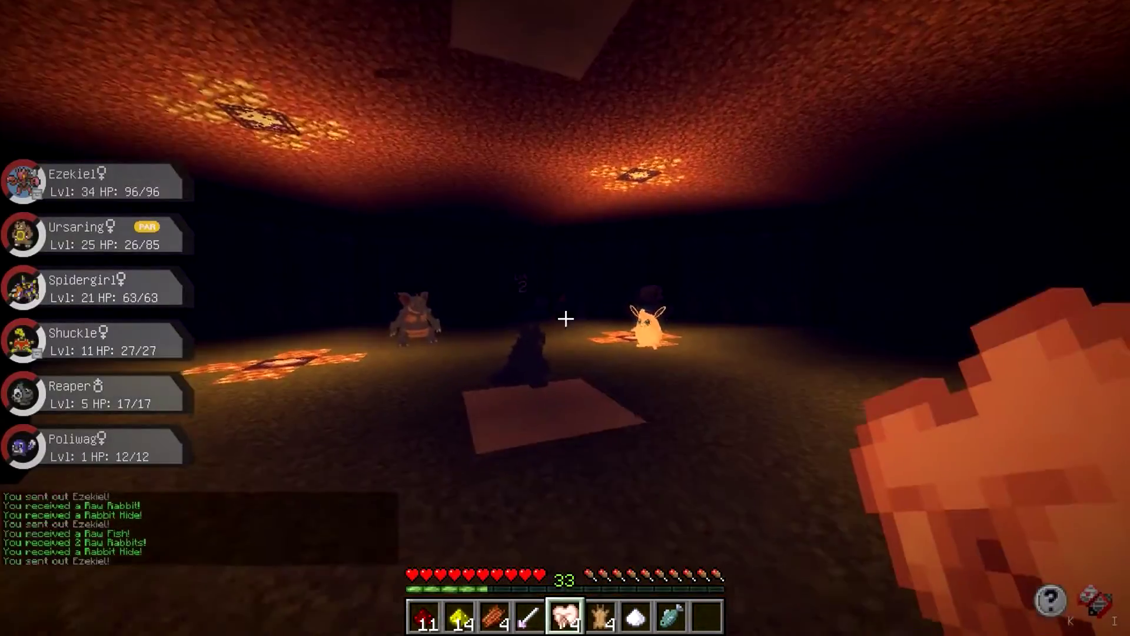
key(r)
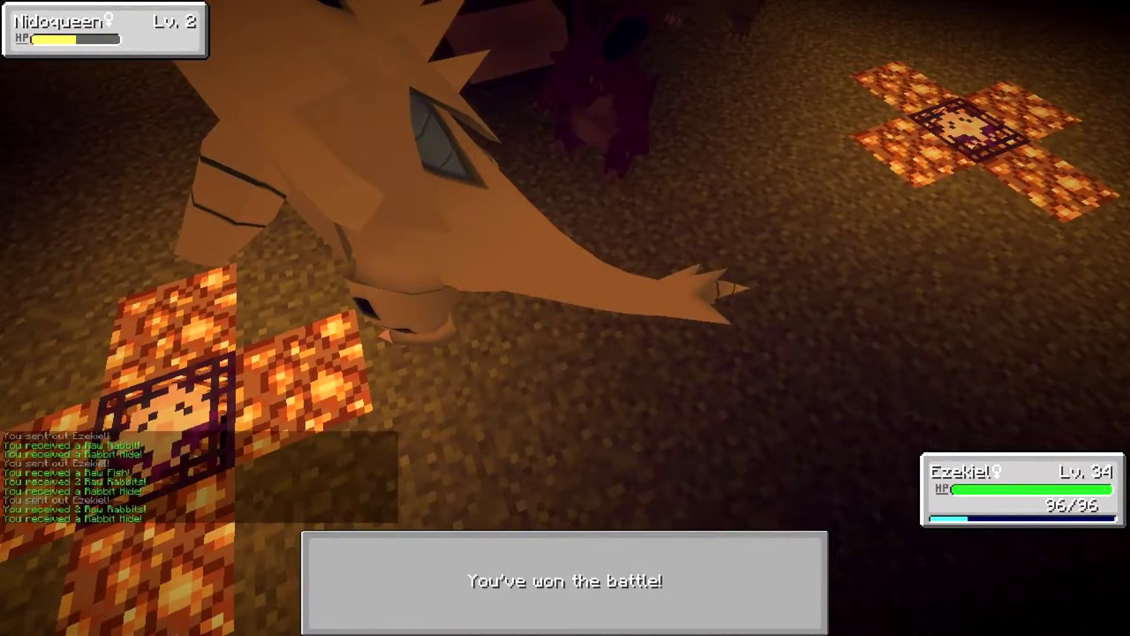
key(r)
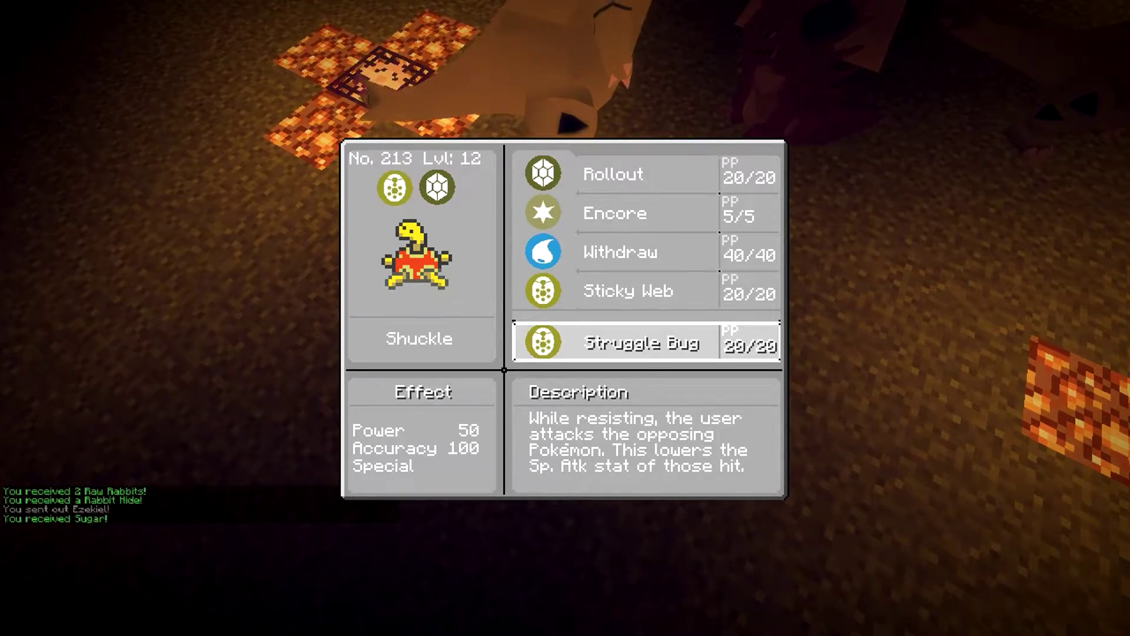
Decline Struggle Bug for Shuckle, then defeat the wild Nidoqueen with Bullet Punch.
click(644, 343)
click(714, 283)
key(r)
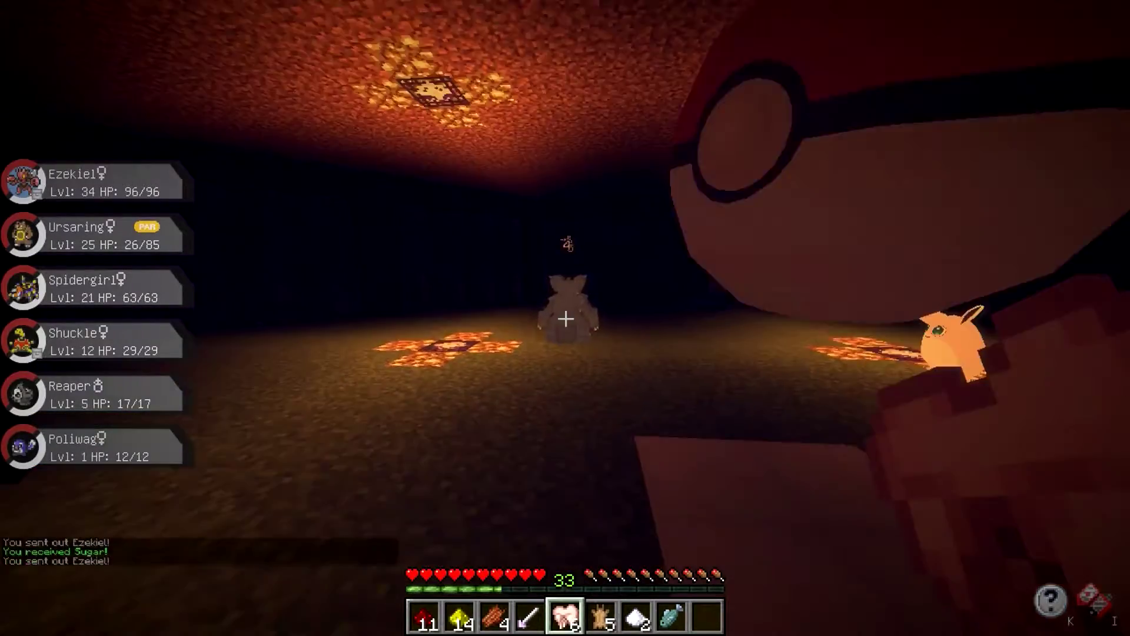
click(392, 566)
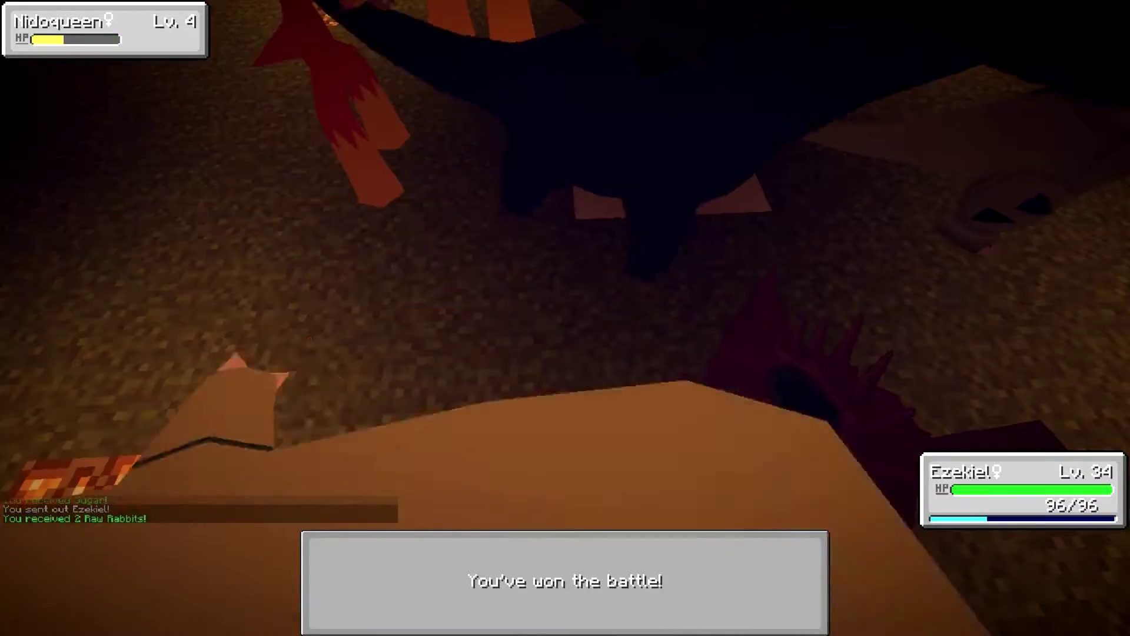
key(r)
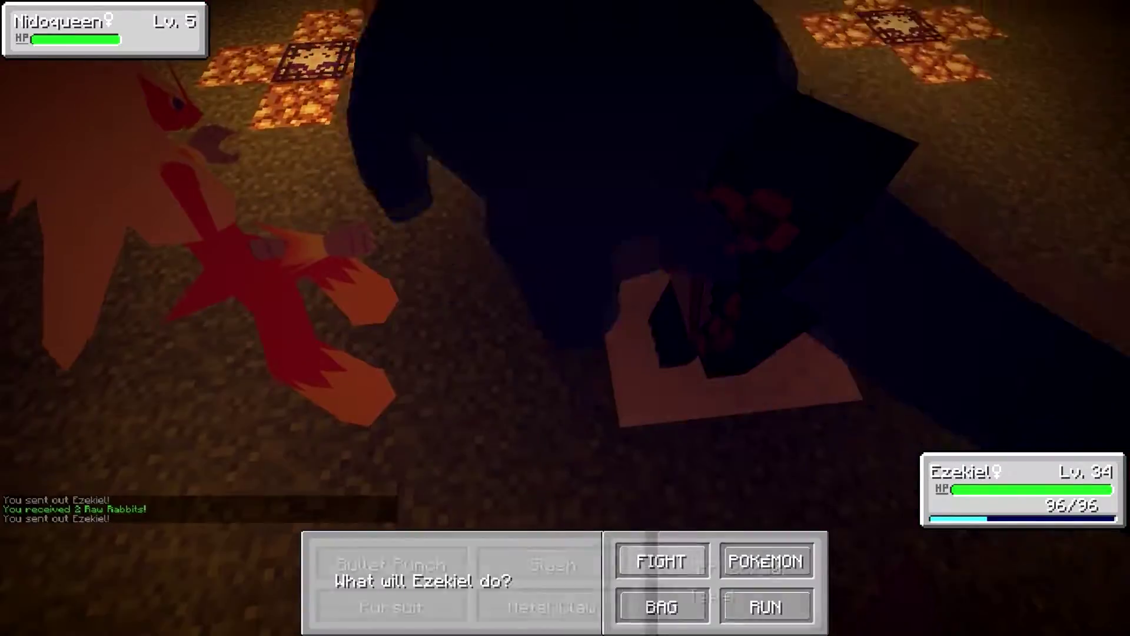
click(659, 557)
click(391, 560)
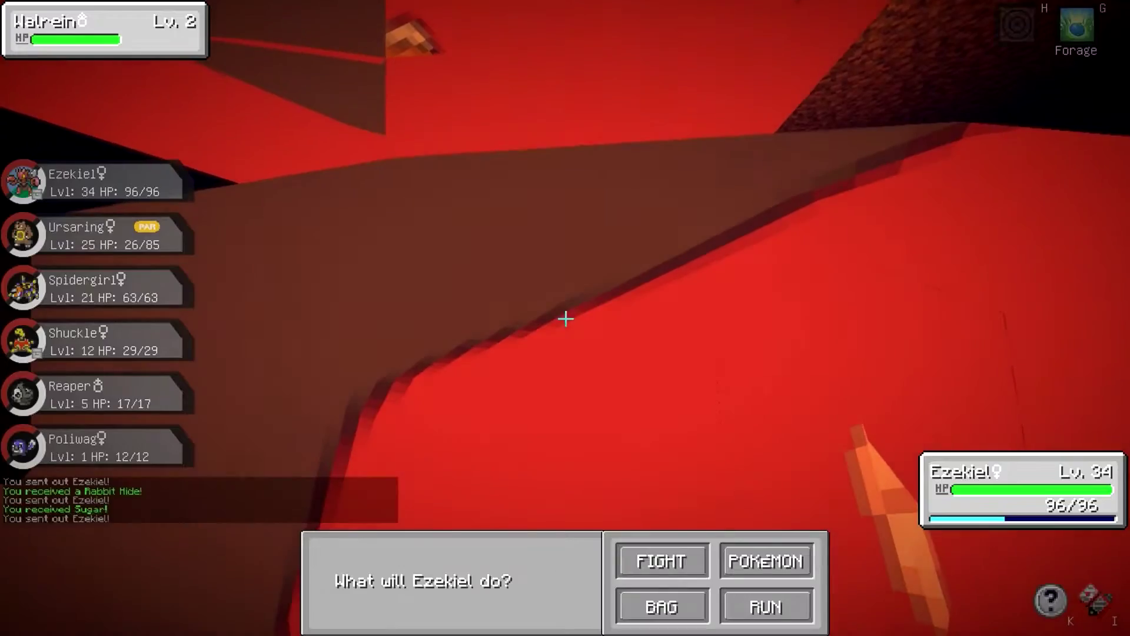
click(654, 557)
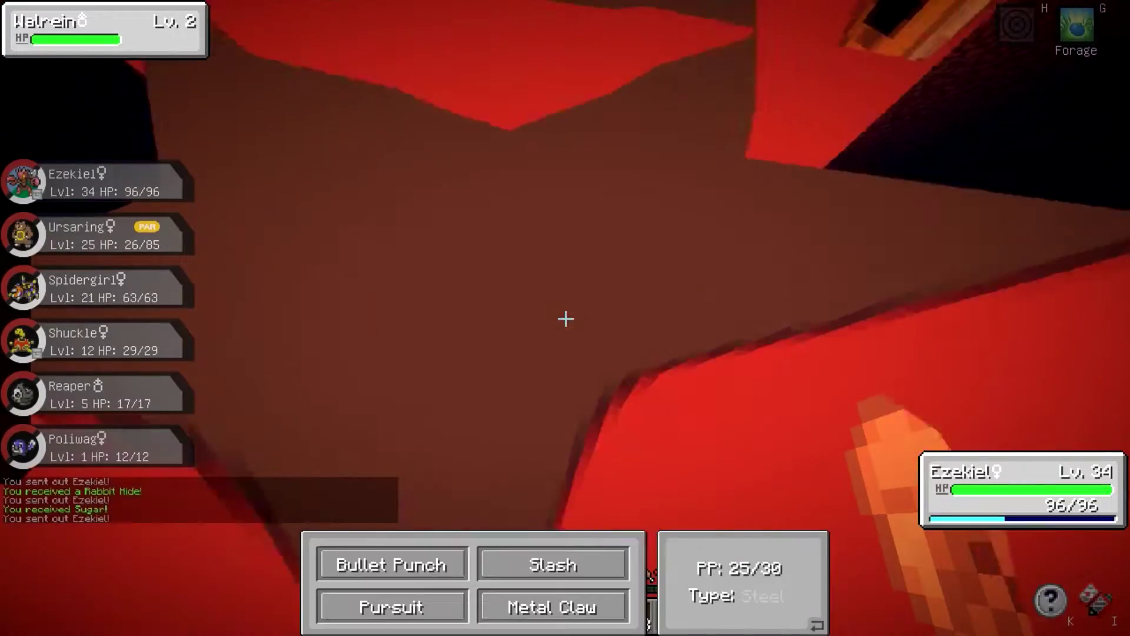
click(386, 560)
Battle Lv 1–4 Walrein and a Nidoqueen, attacking with Bullet Punch.
key(r)
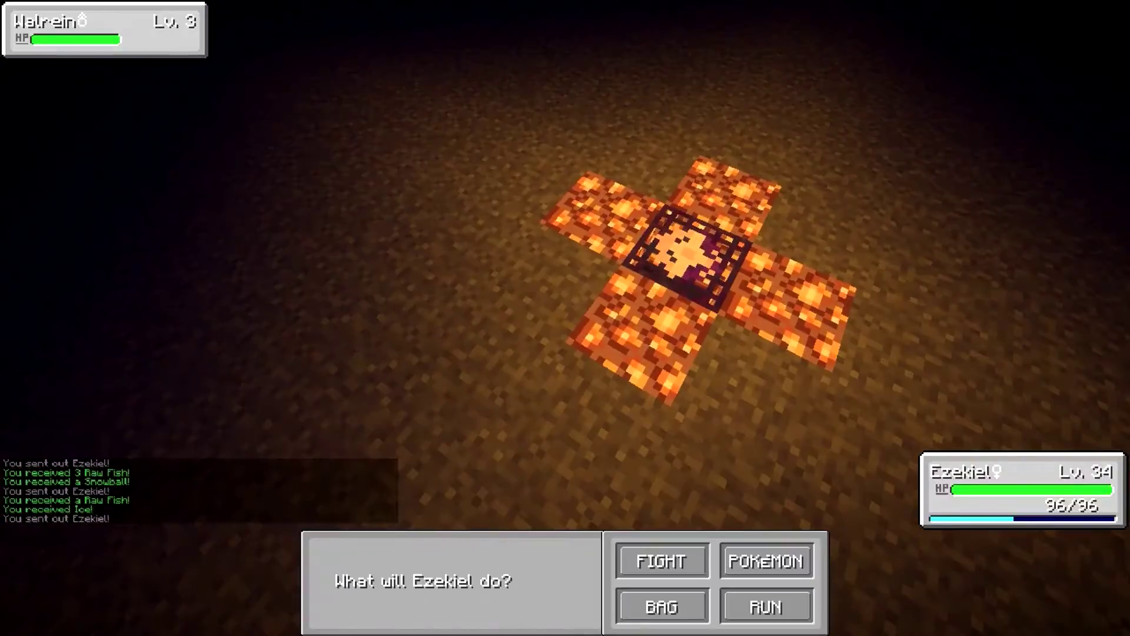
click(654, 558)
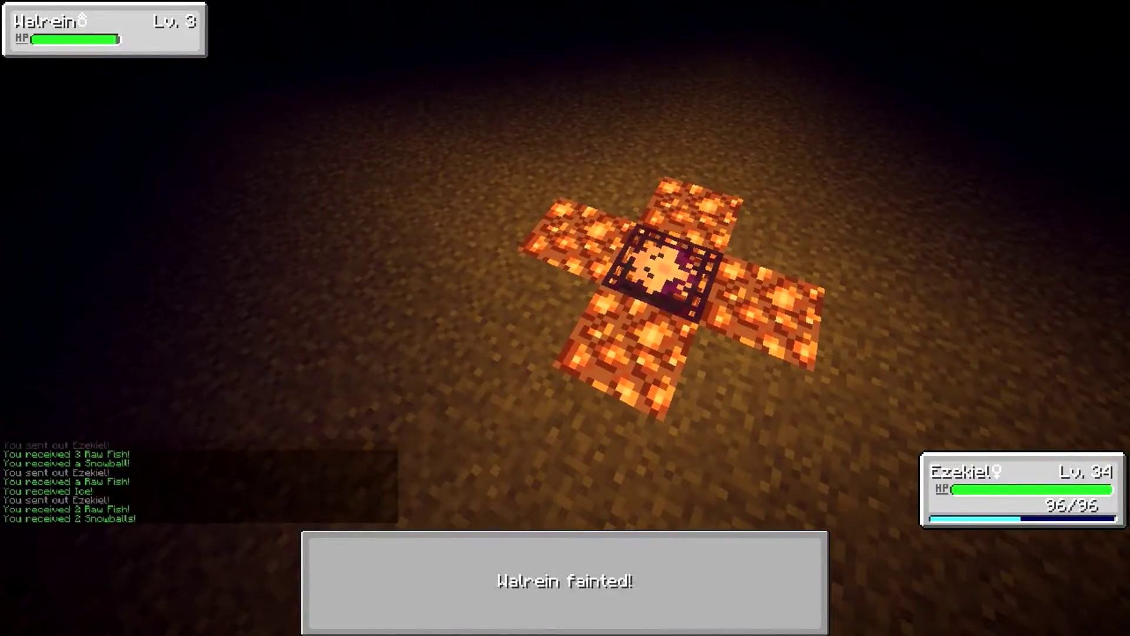
key(r)
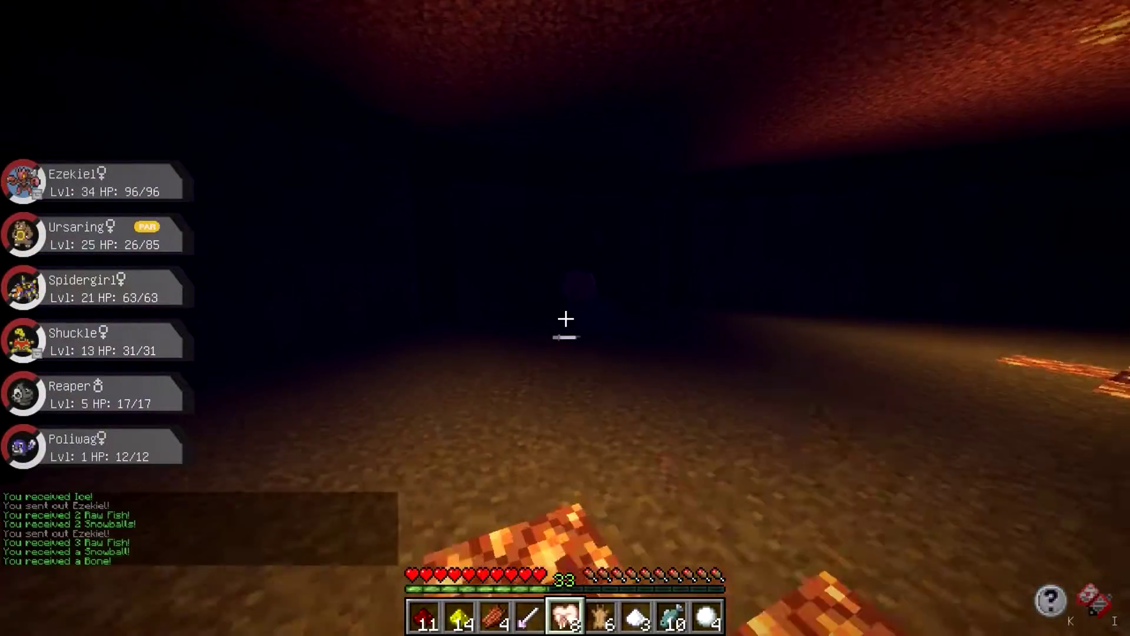
key(r)
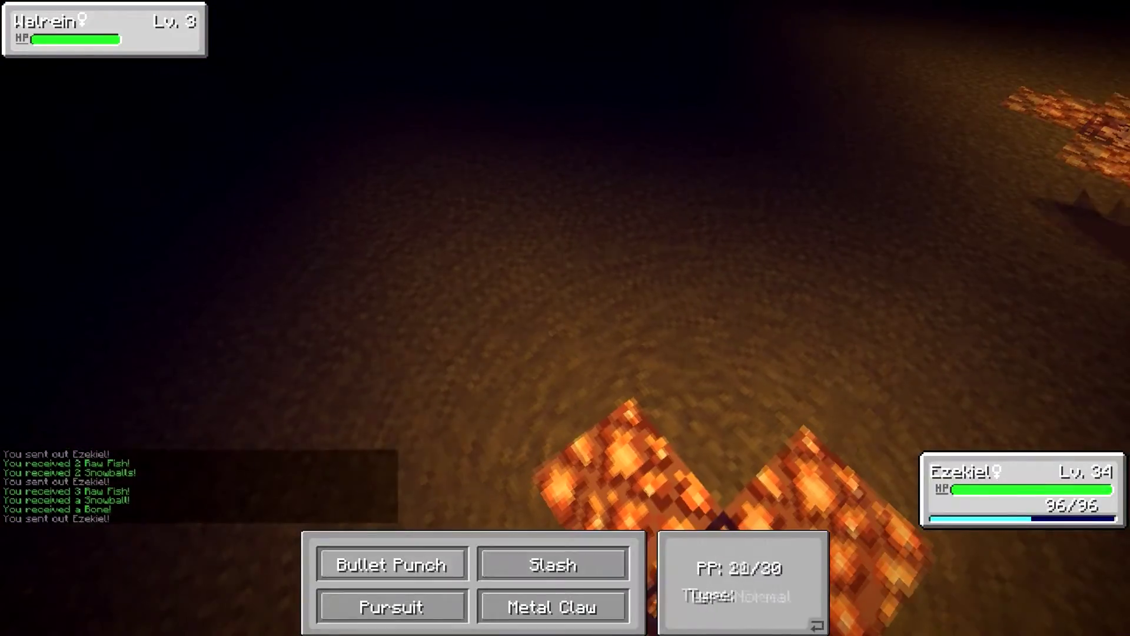
click(392, 564)
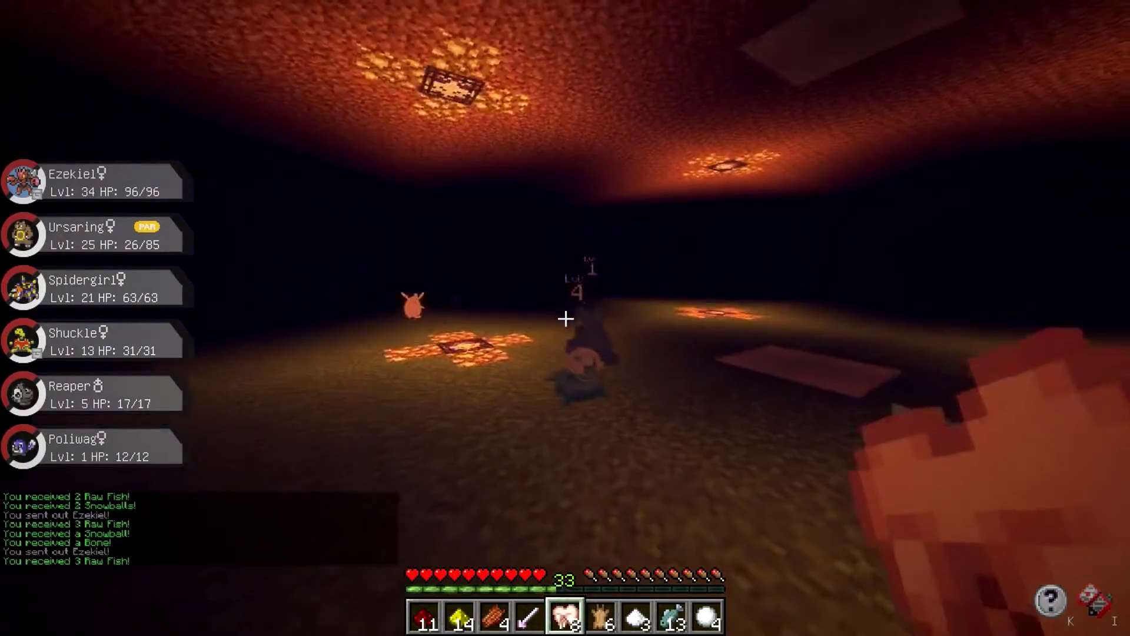
key(r)
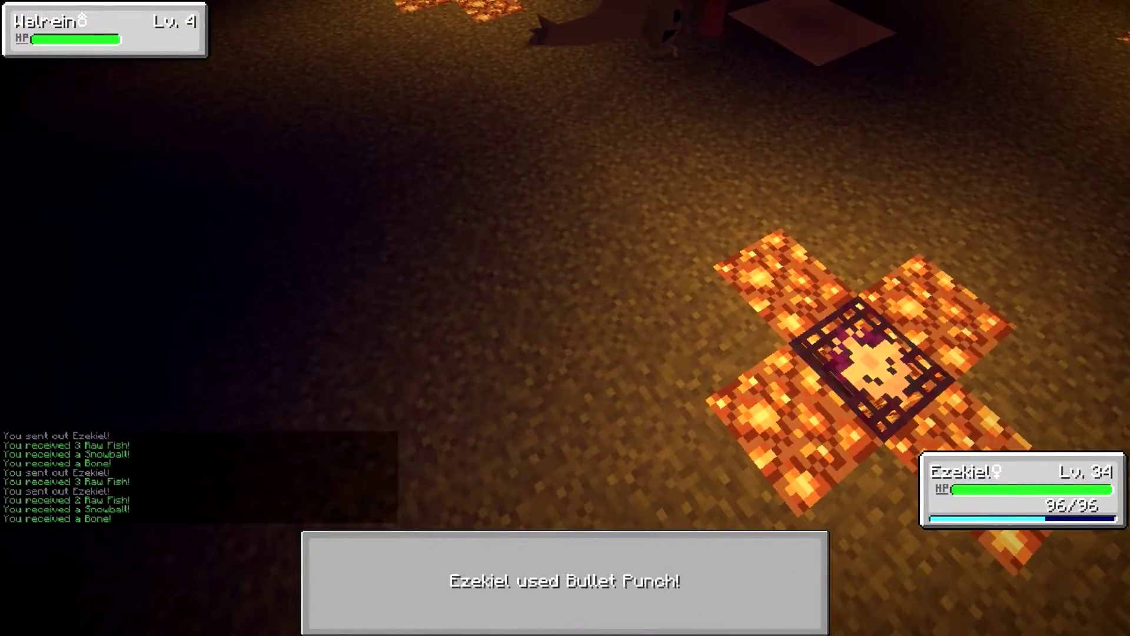
key(r)
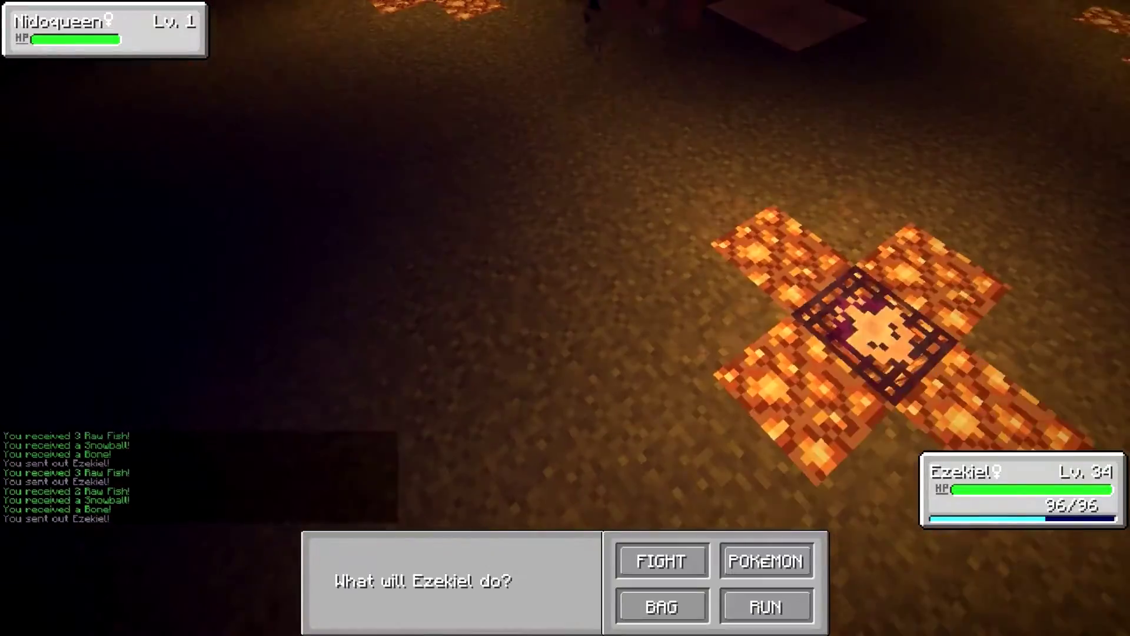
click(391, 564)
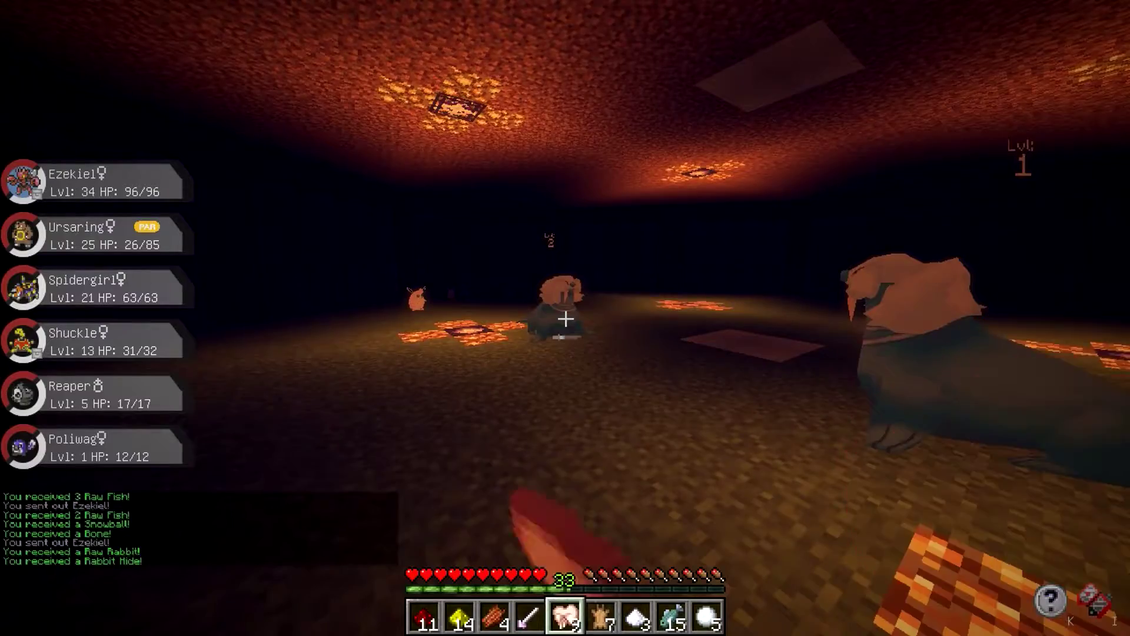
key(r)
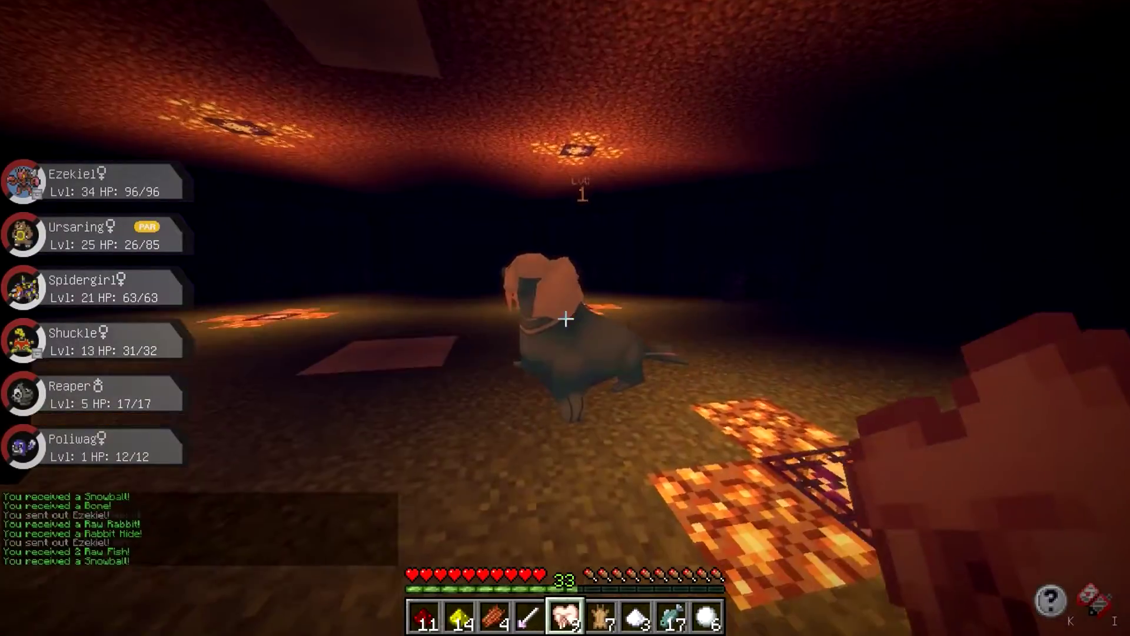
key(r)
click(662, 563)
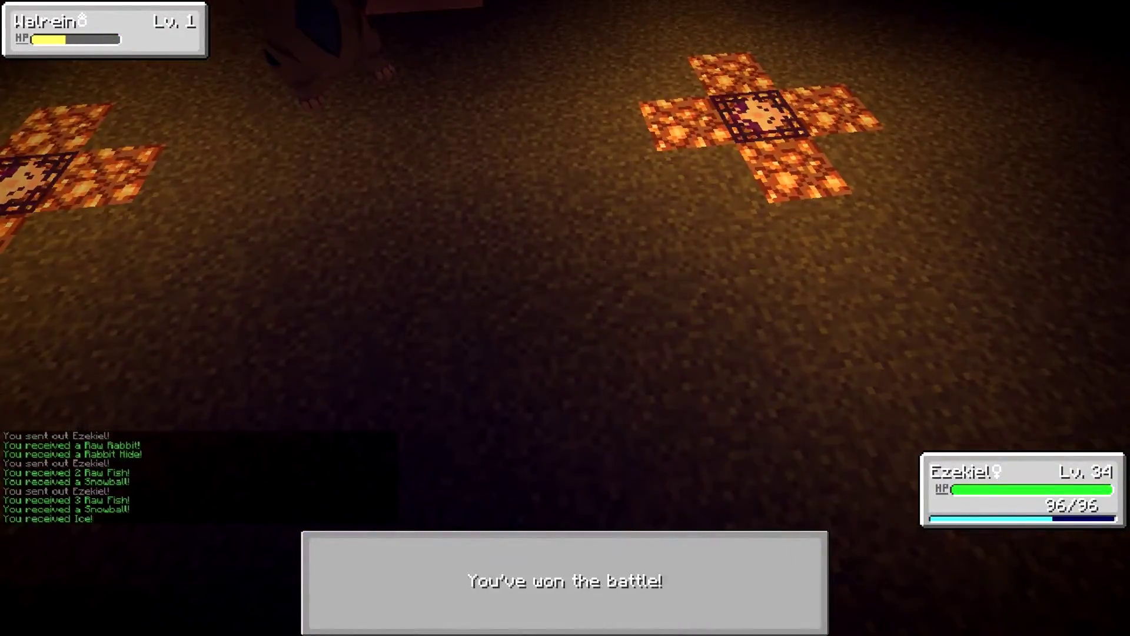
Defeat Lv 2, 5 and 4 Wigglytuff and Lv 3, 4 and 2 Walrein.
key(r)
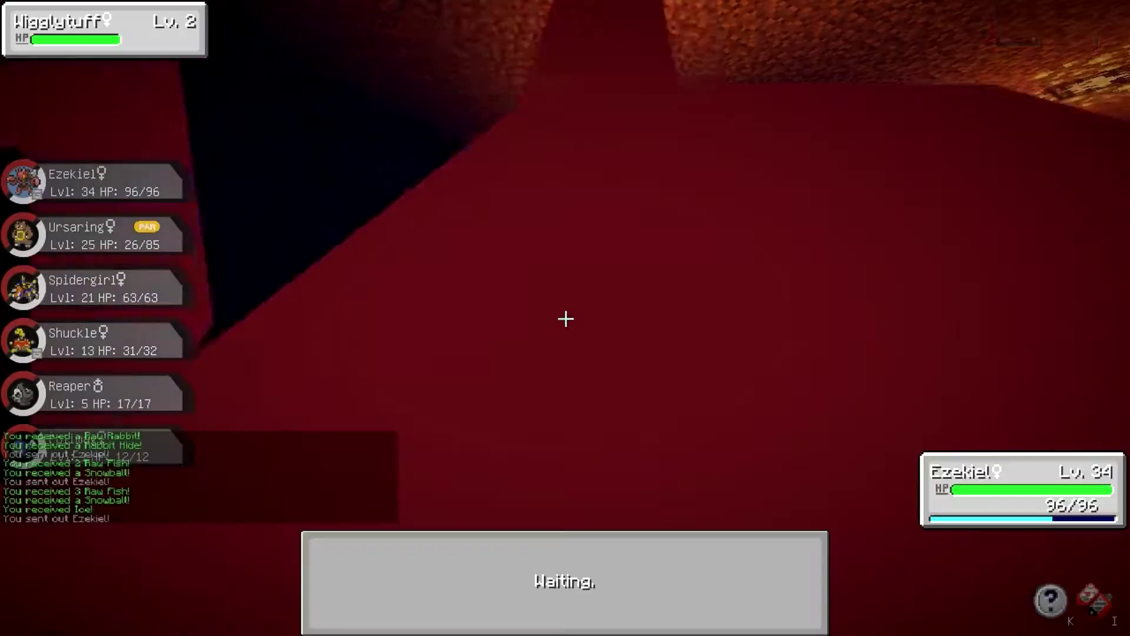
click(391, 566)
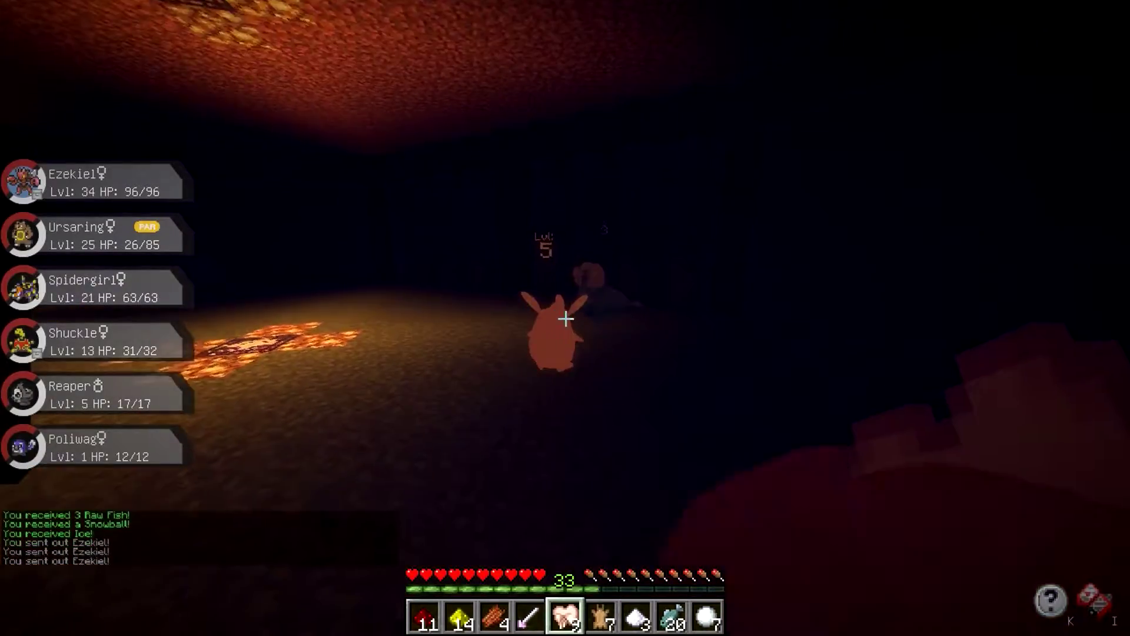
key(r)
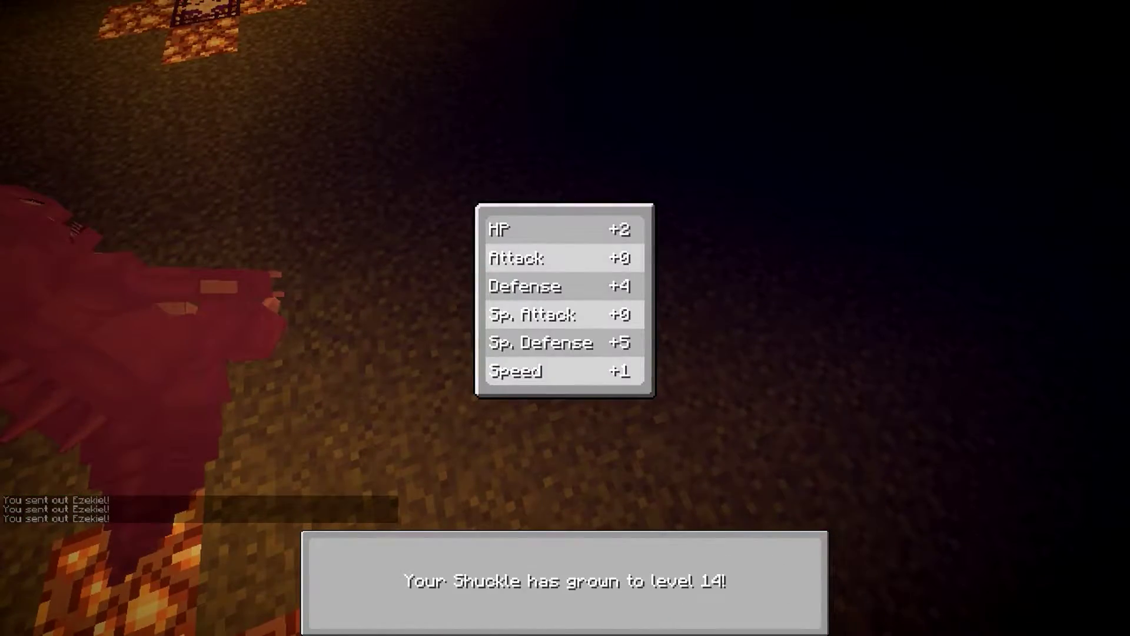
key(e)
key(e)
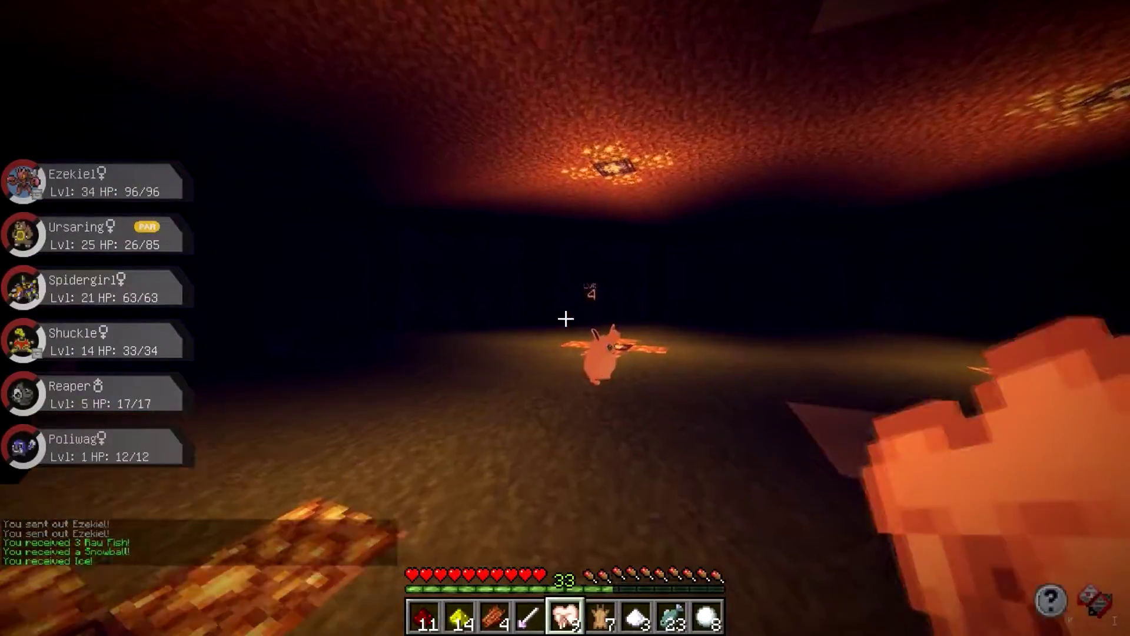
key(r)
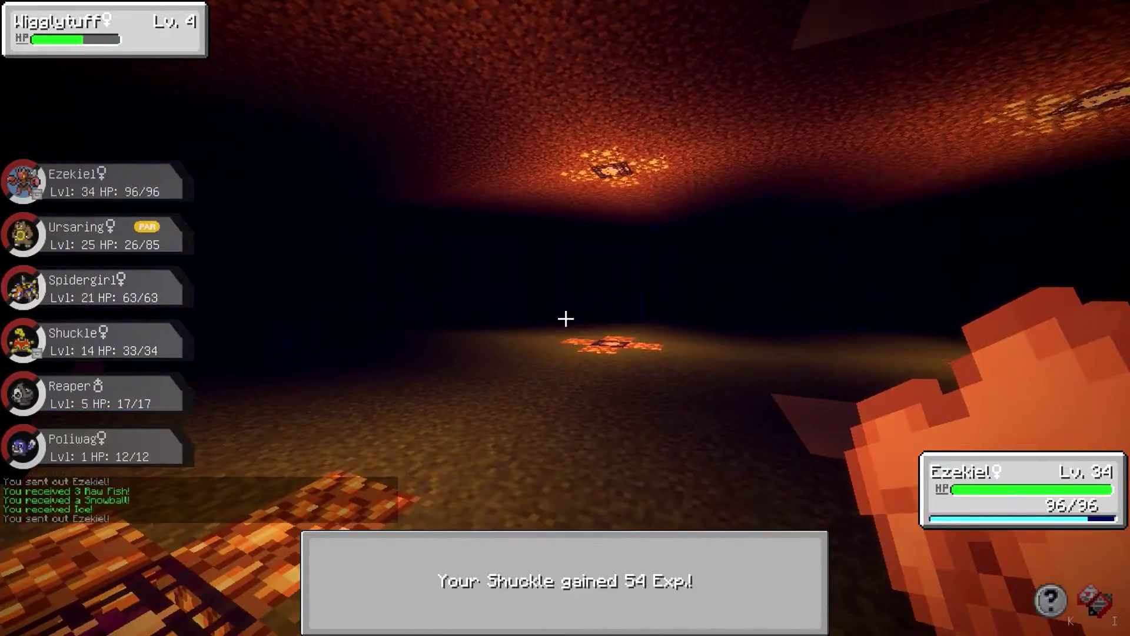
key(r)
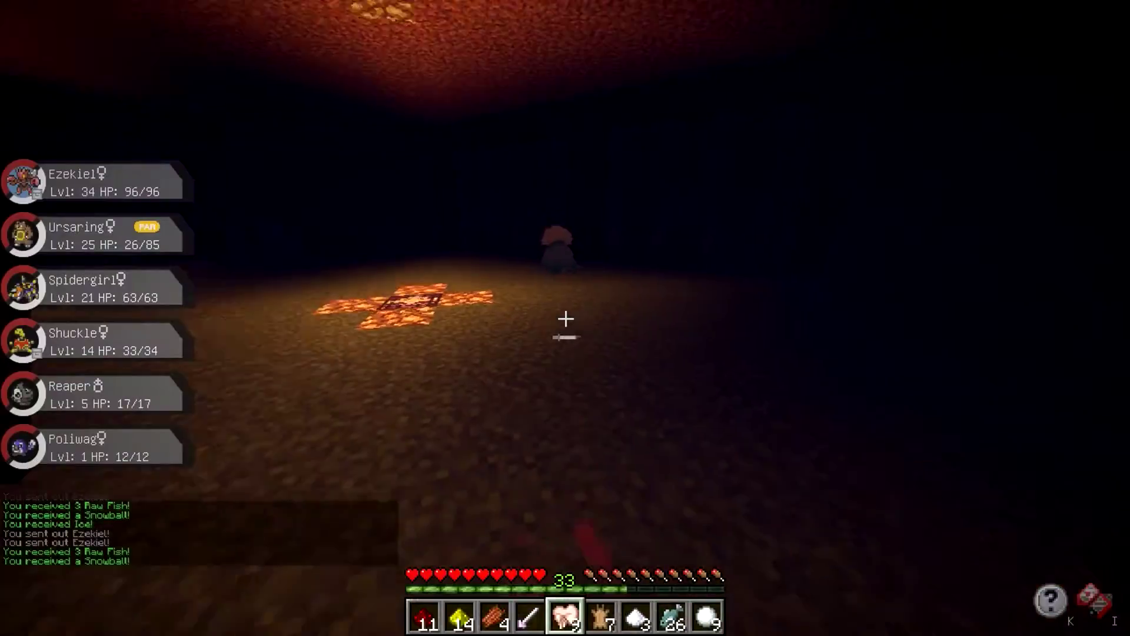
key(r)
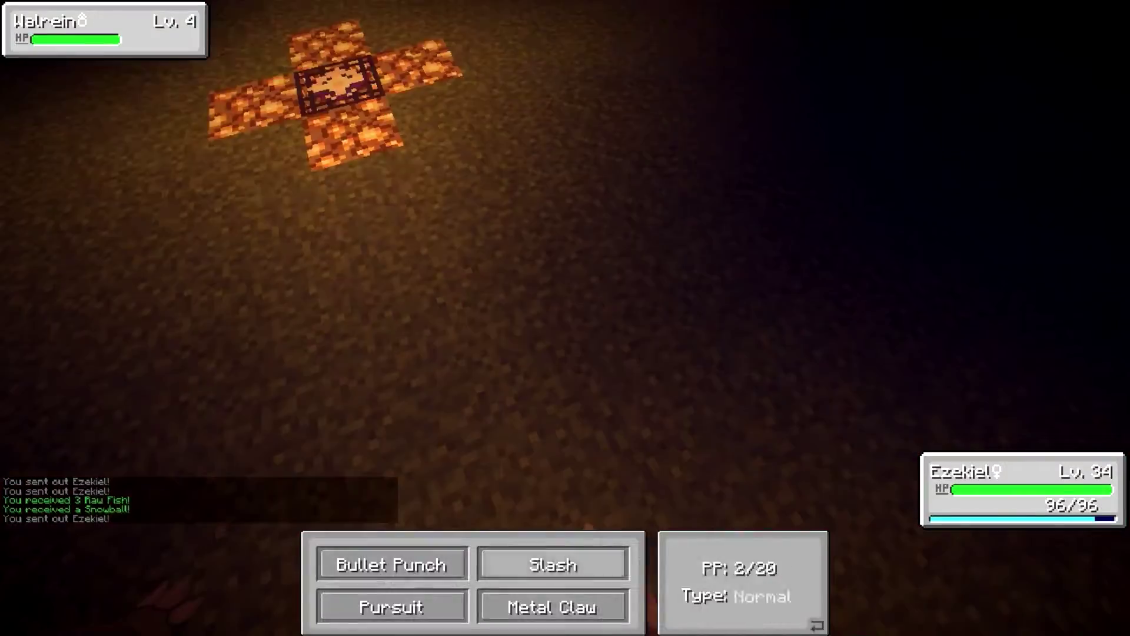
click(391, 560)
key(r)
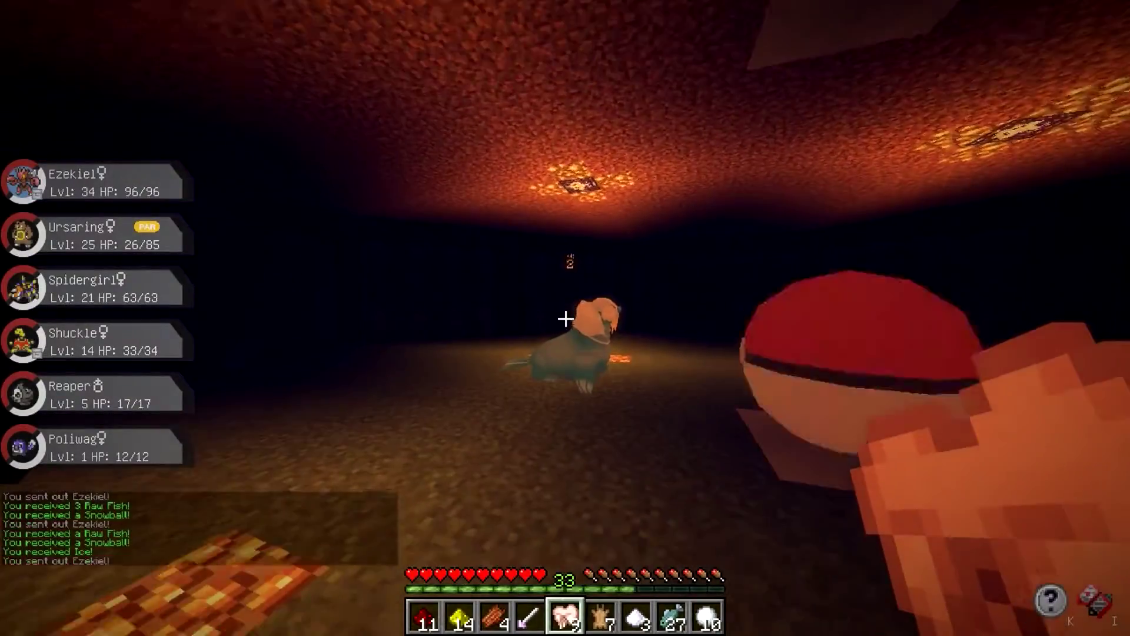
click(669, 557)
click(391, 560)
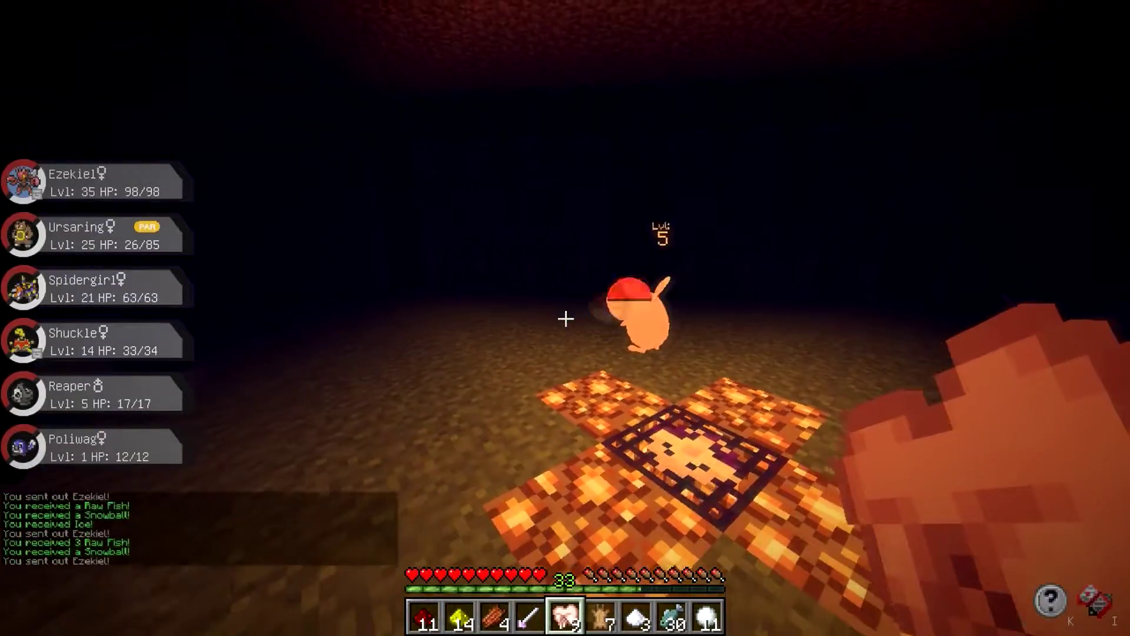
Defeat the Lv 5 Wigglytuff and Lv 5 Azumarill with Bullet Punch.
key(r)
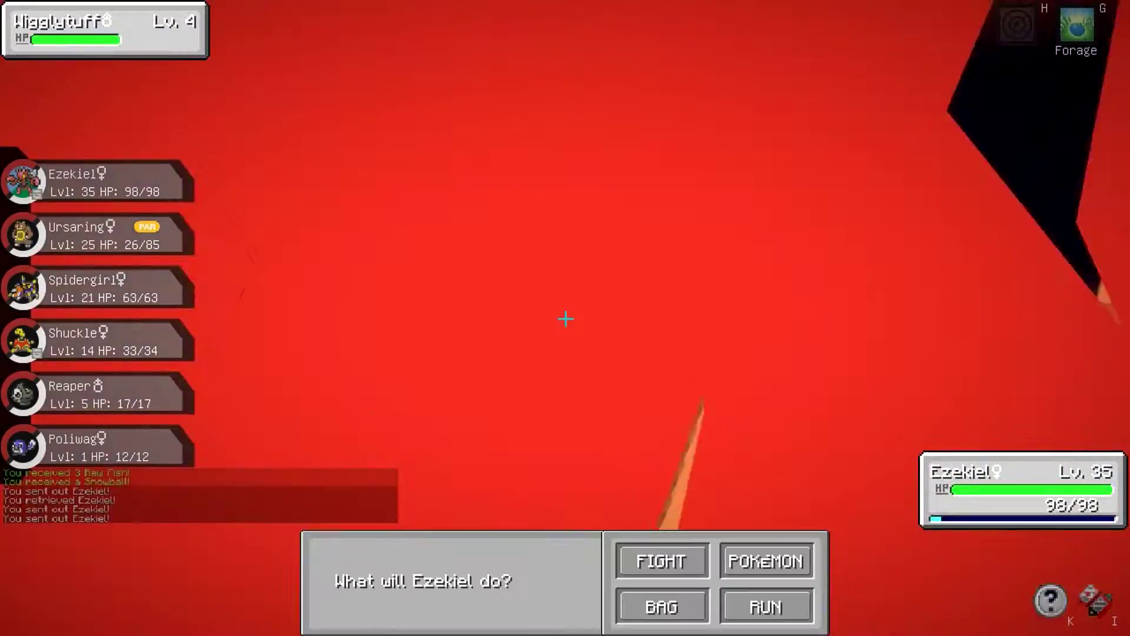
click(662, 560)
click(386, 560)
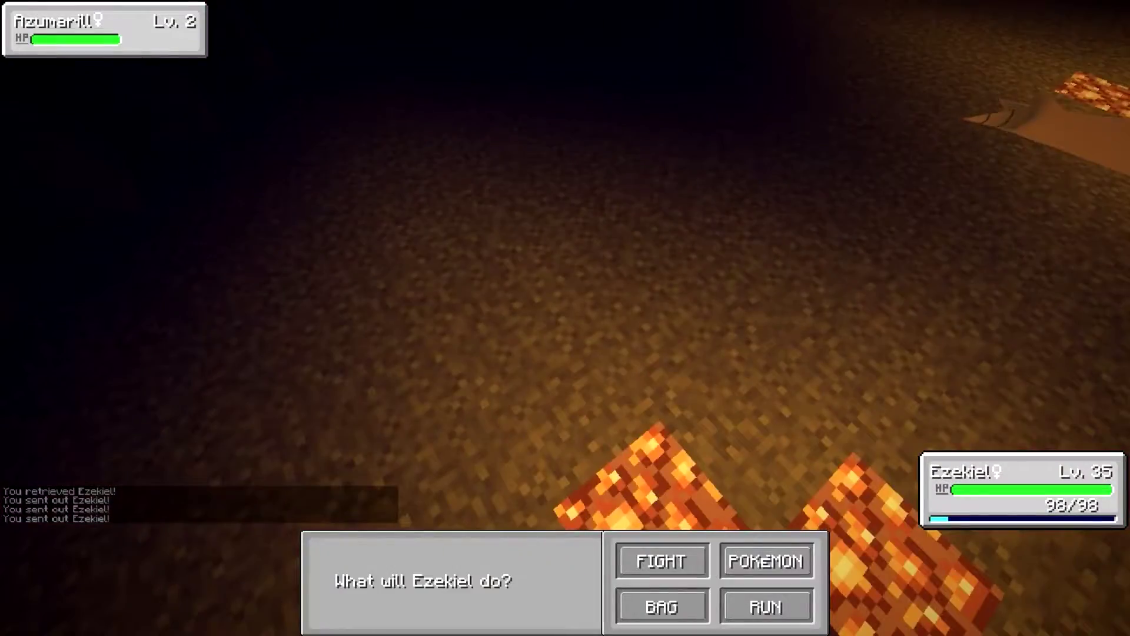
click(658, 560)
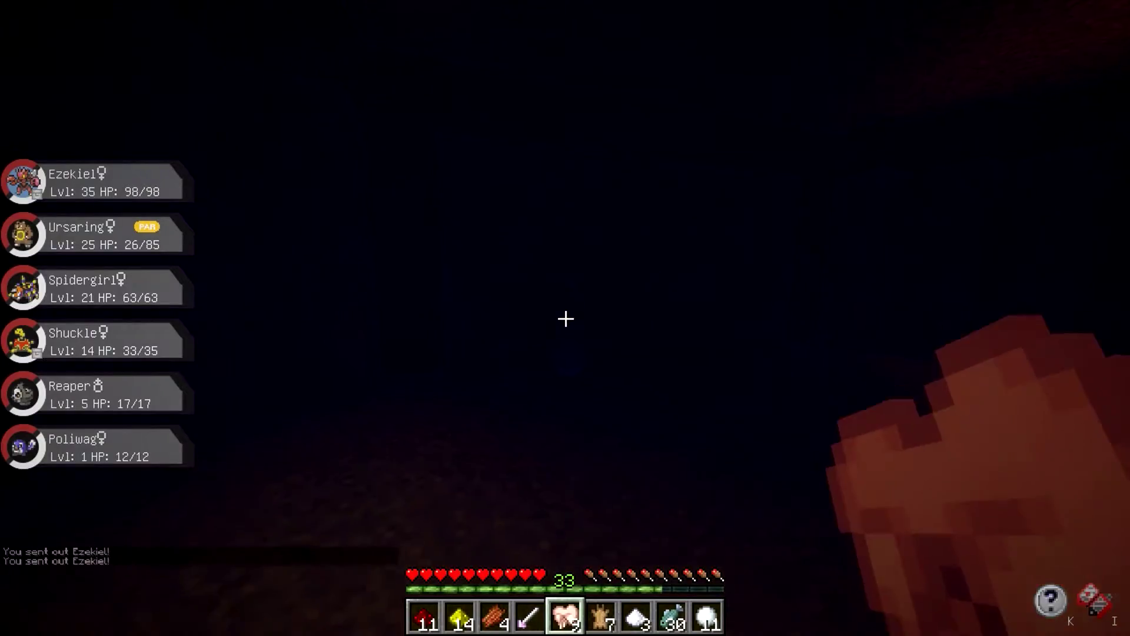
key(r)
click(658, 561)
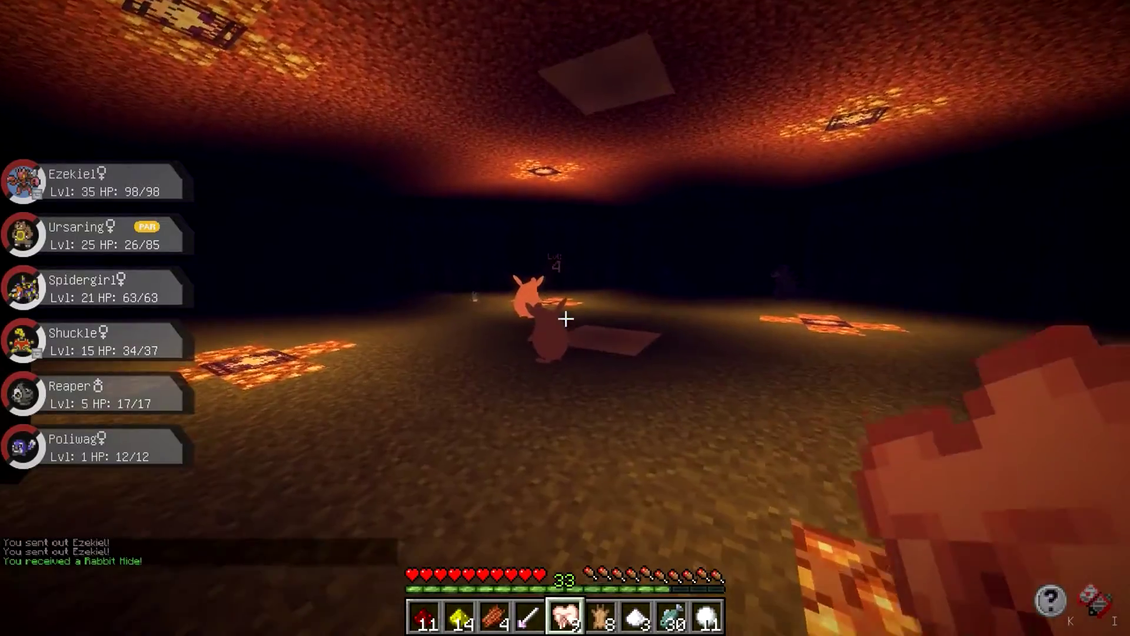
Beat the Lv 4 and Lv 2 Wigglytuff and a Lv 2 Azumarill.
key(r)
click(658, 560)
click(392, 560)
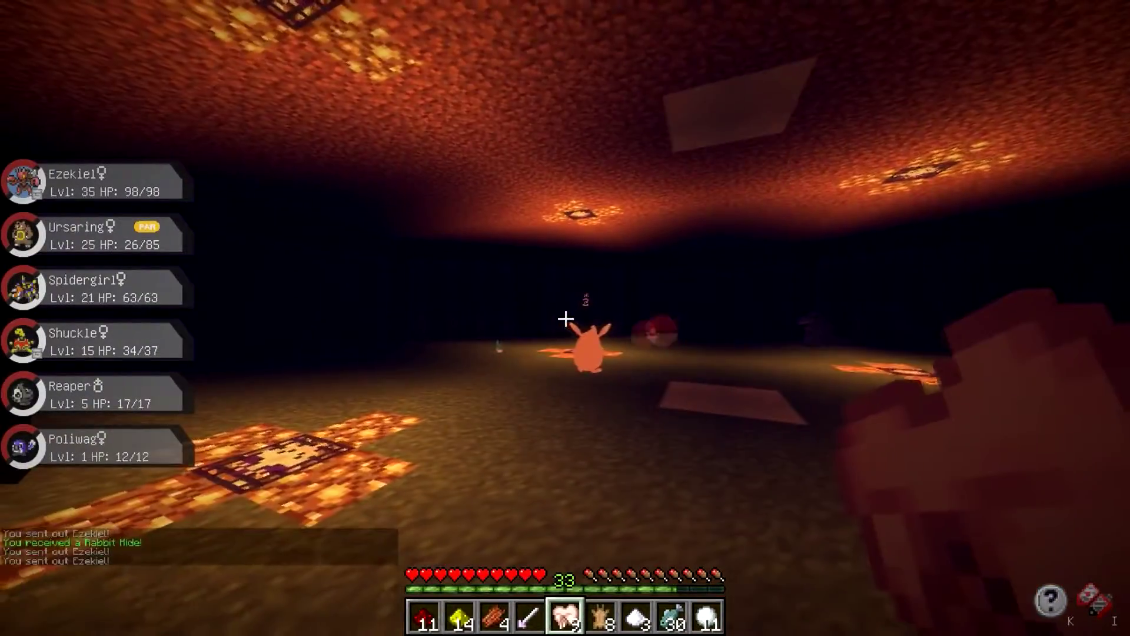
key(r)
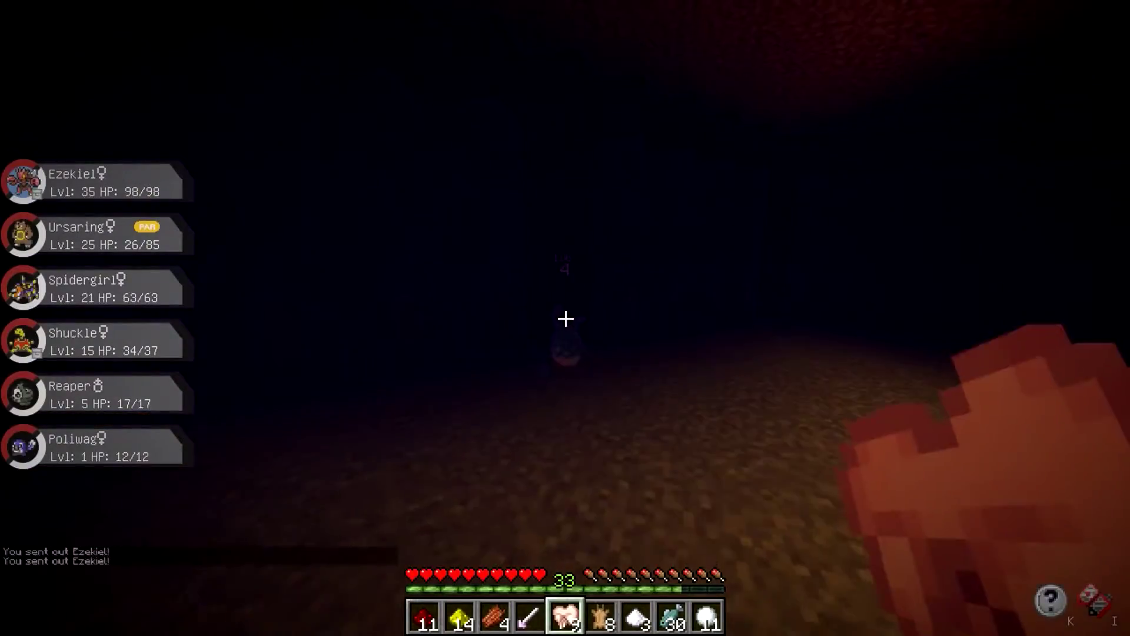
key(r)
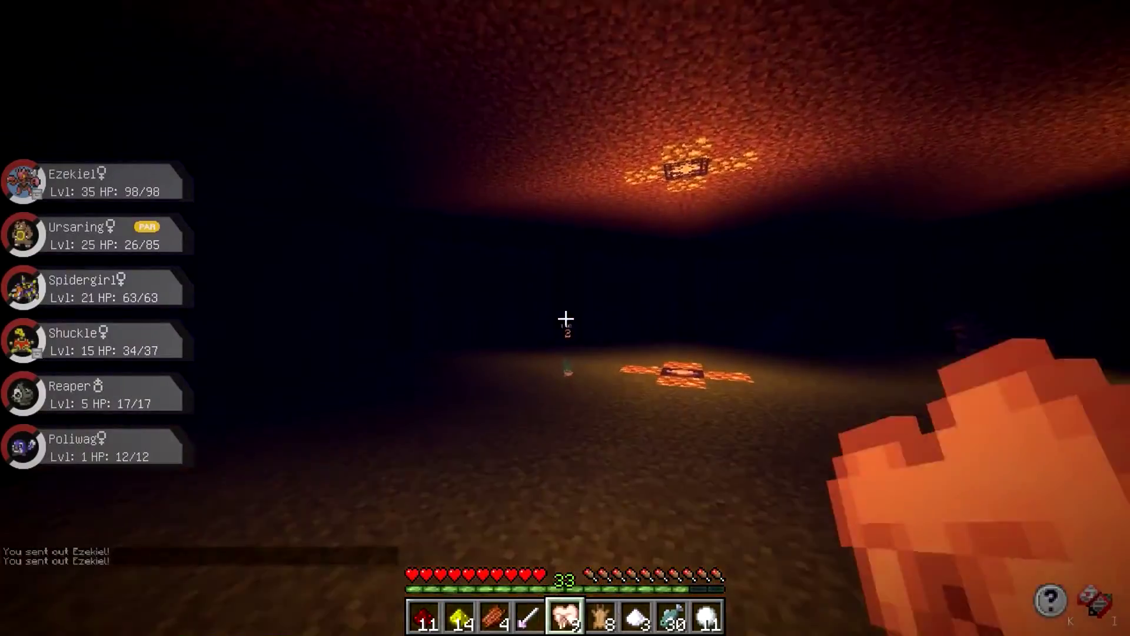
key(r)
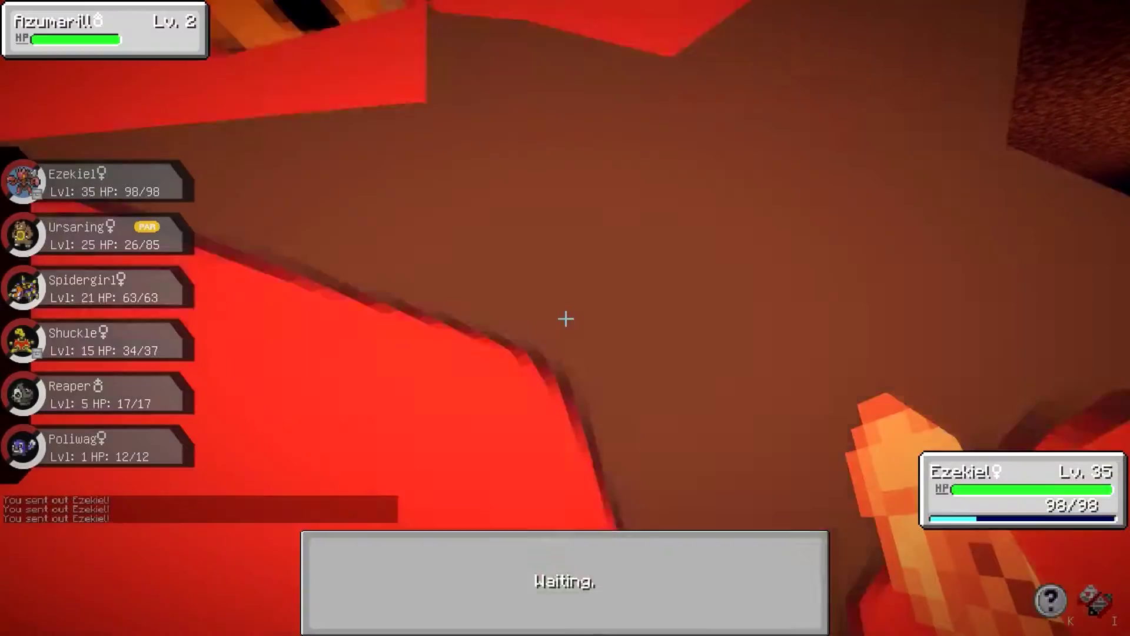
key(1)
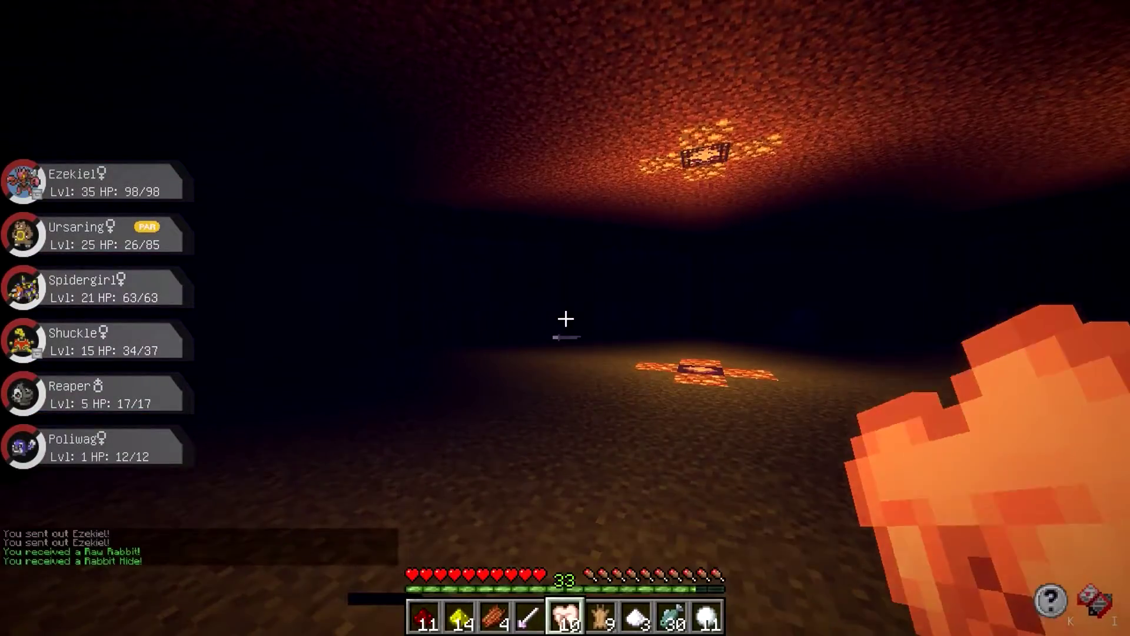
Battle more Azumarill and Lv 1–5 Wigglytuff until Ezekiel hits level 35.
key(r)
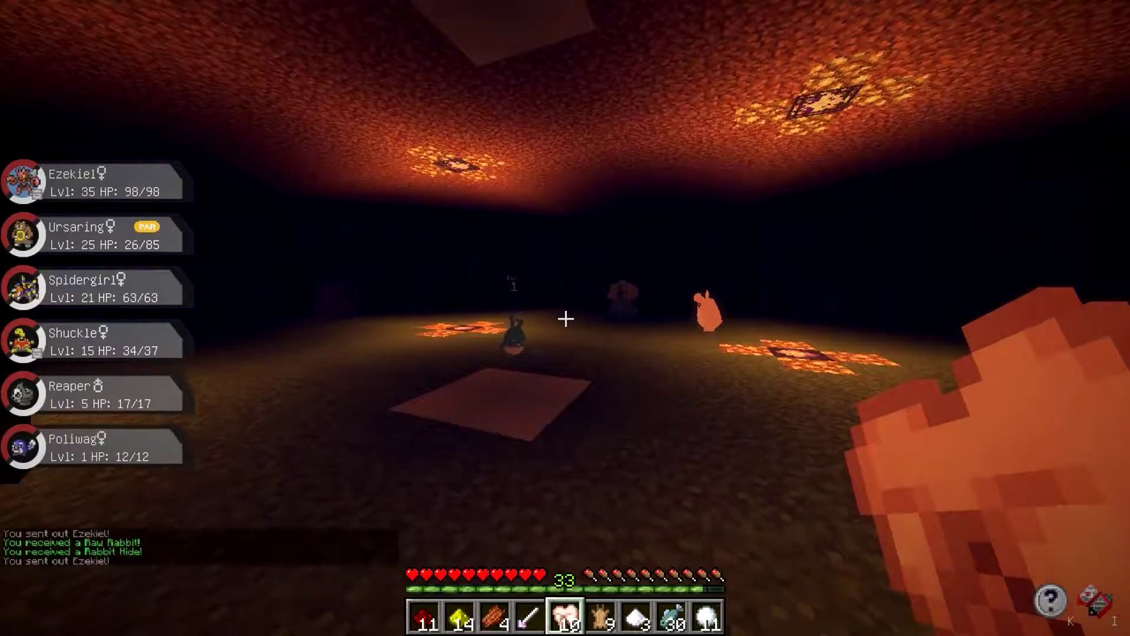
key(r)
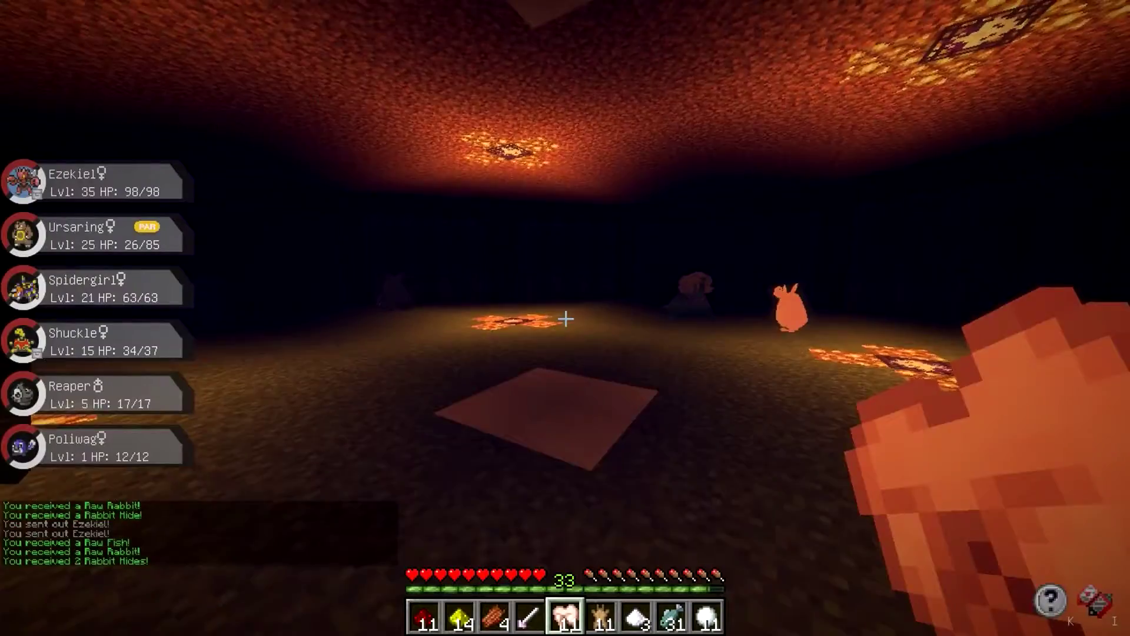
key(r)
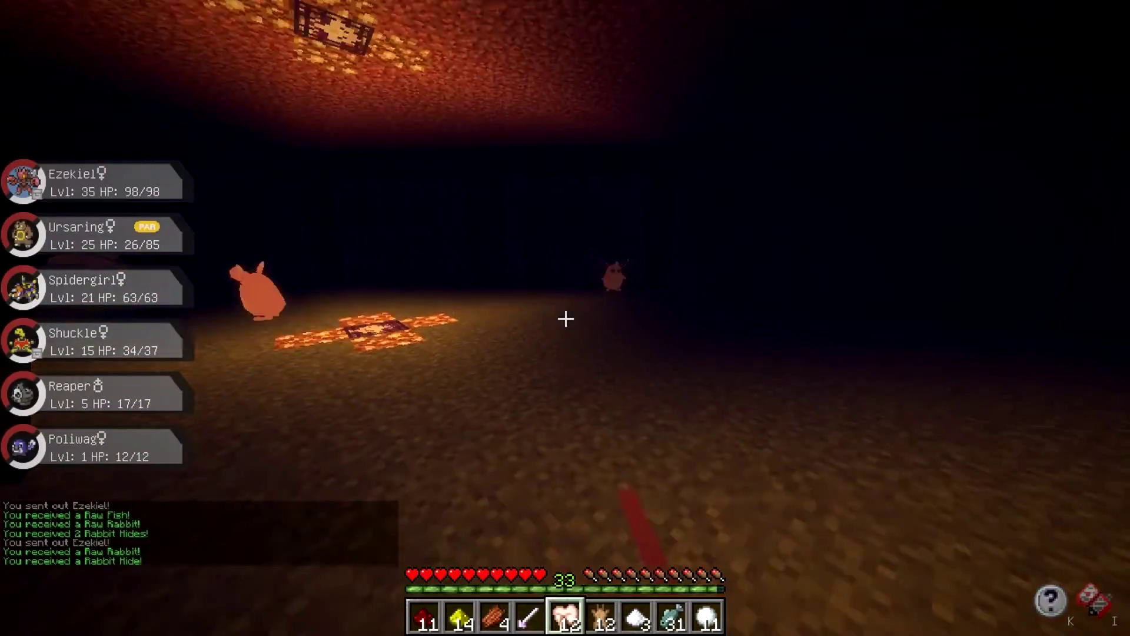
key(r)
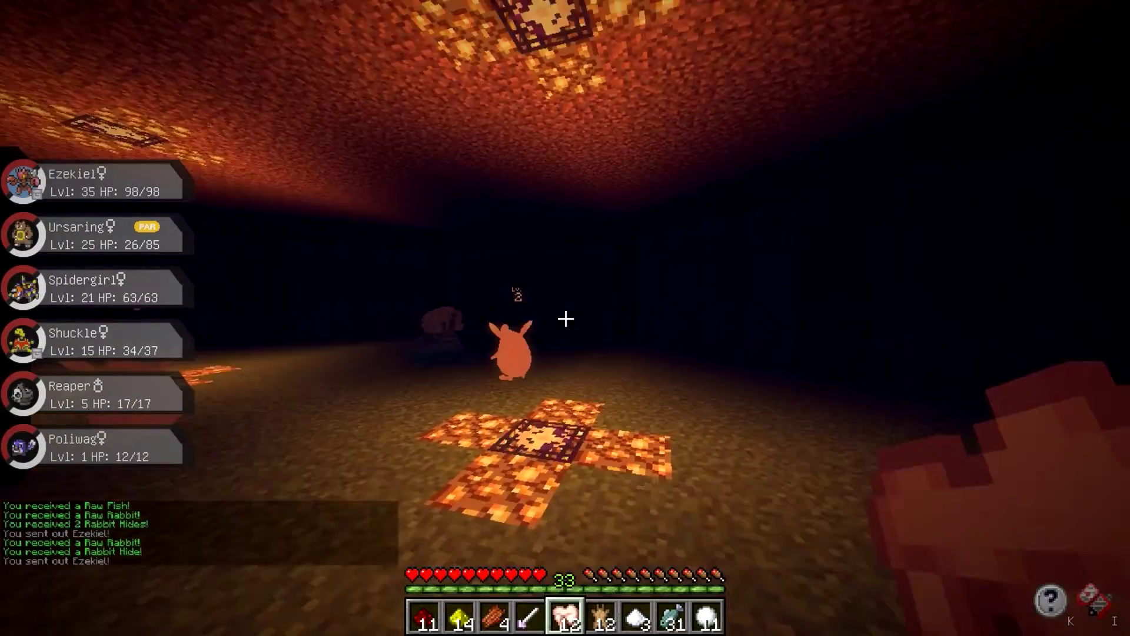
key(r)
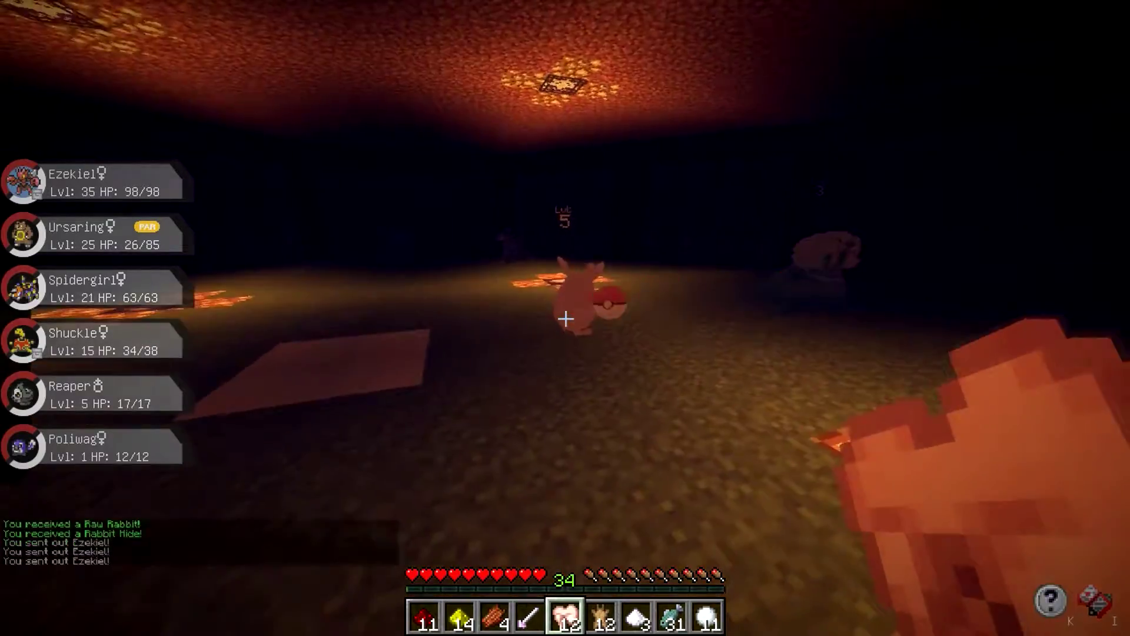
key(r)
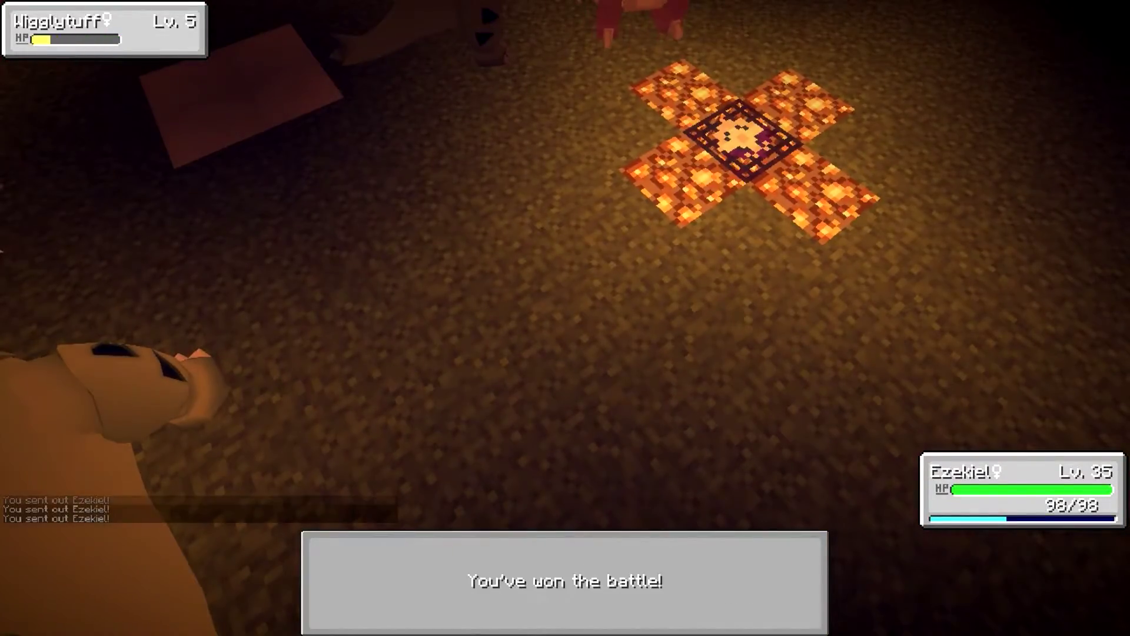
key(r)
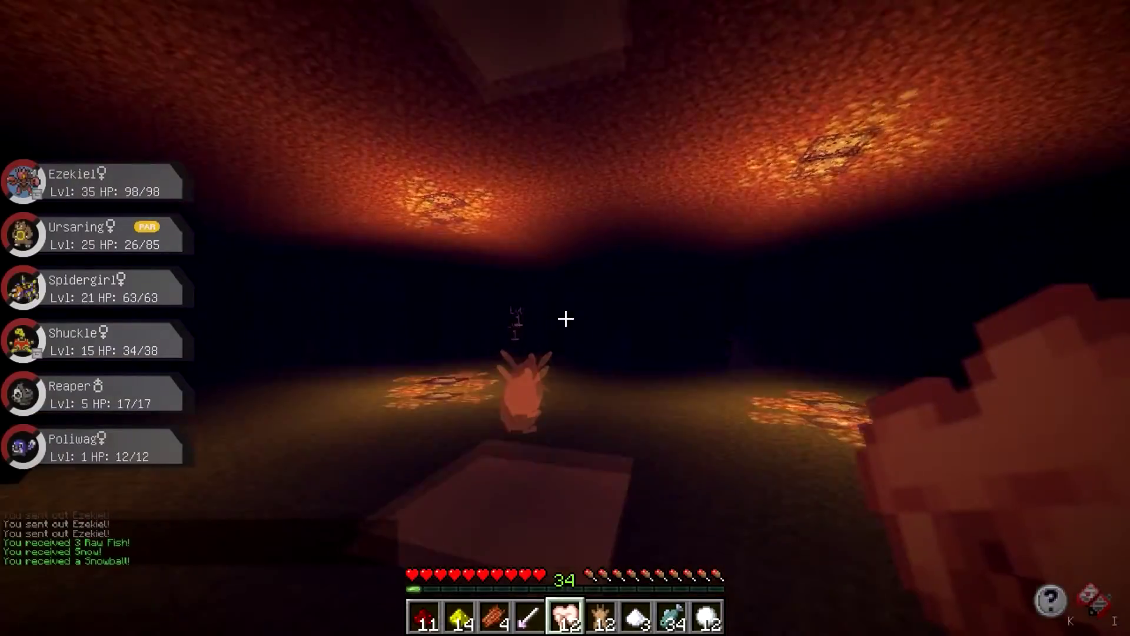
key(r)
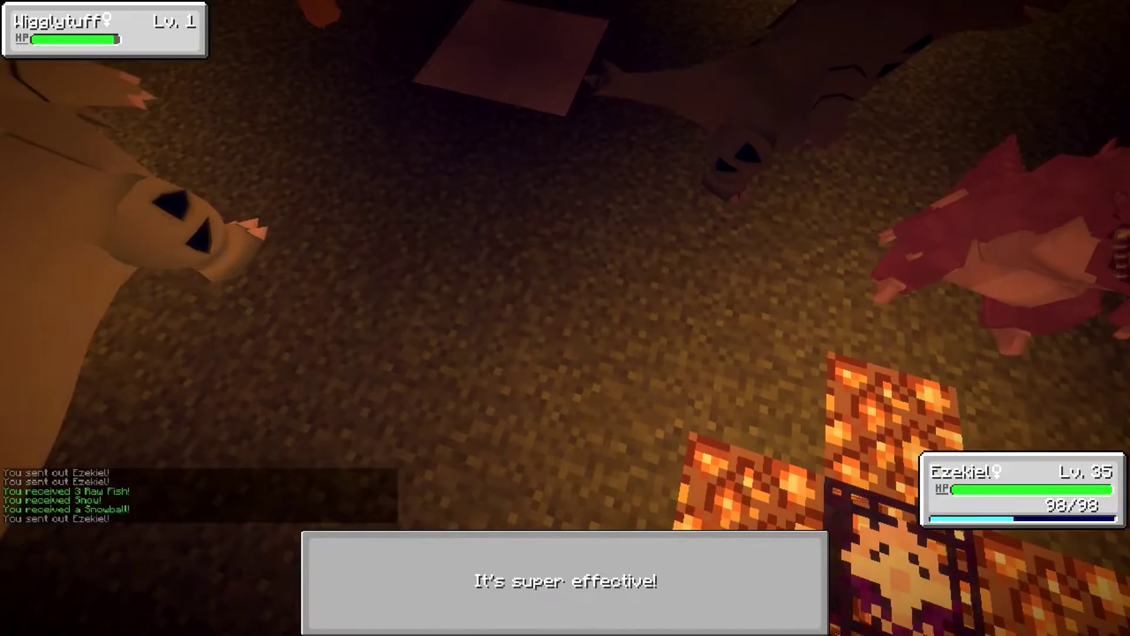
key(r)
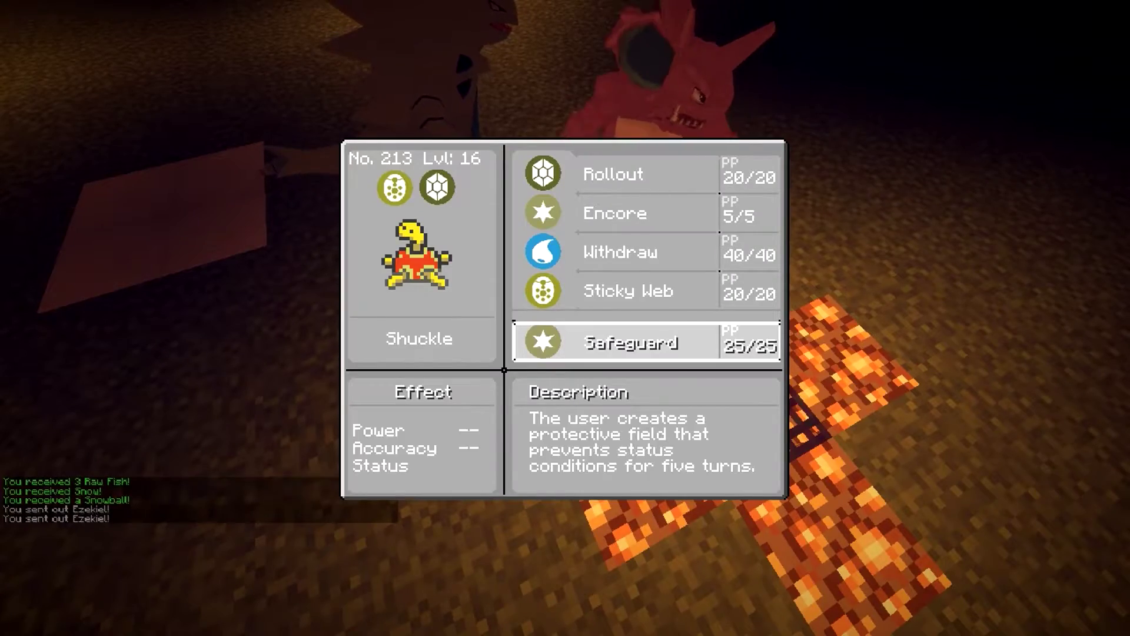
Close Shuckle's move-learning screen and battle Lv 5 and Lv 1 Walrein and a Nidoqueen.
key(Escape)
key(r)
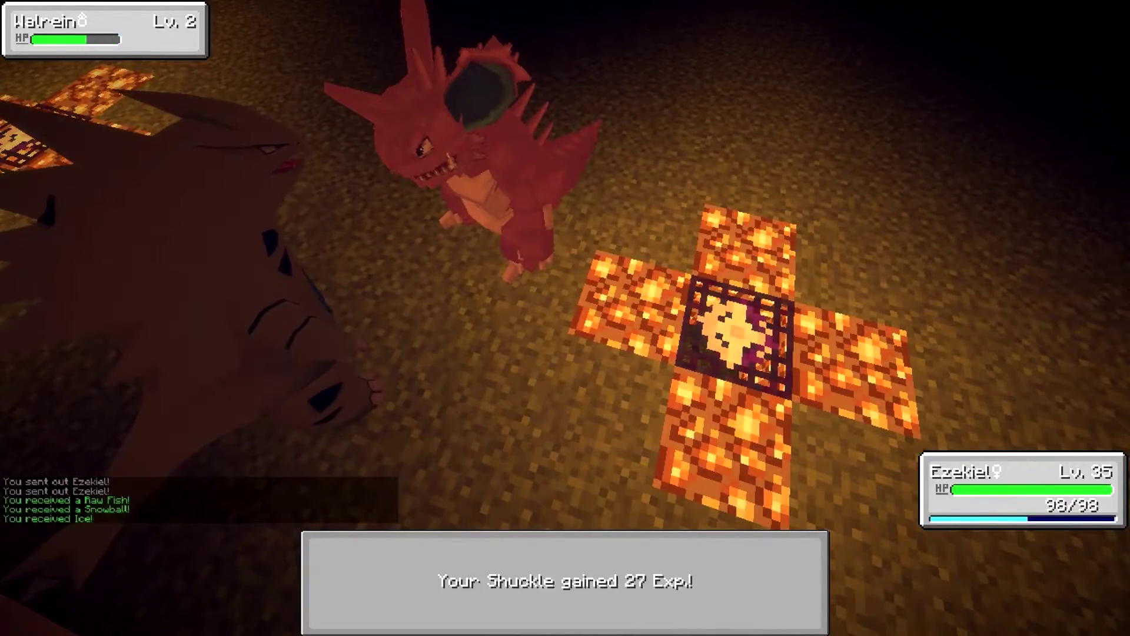
key(r)
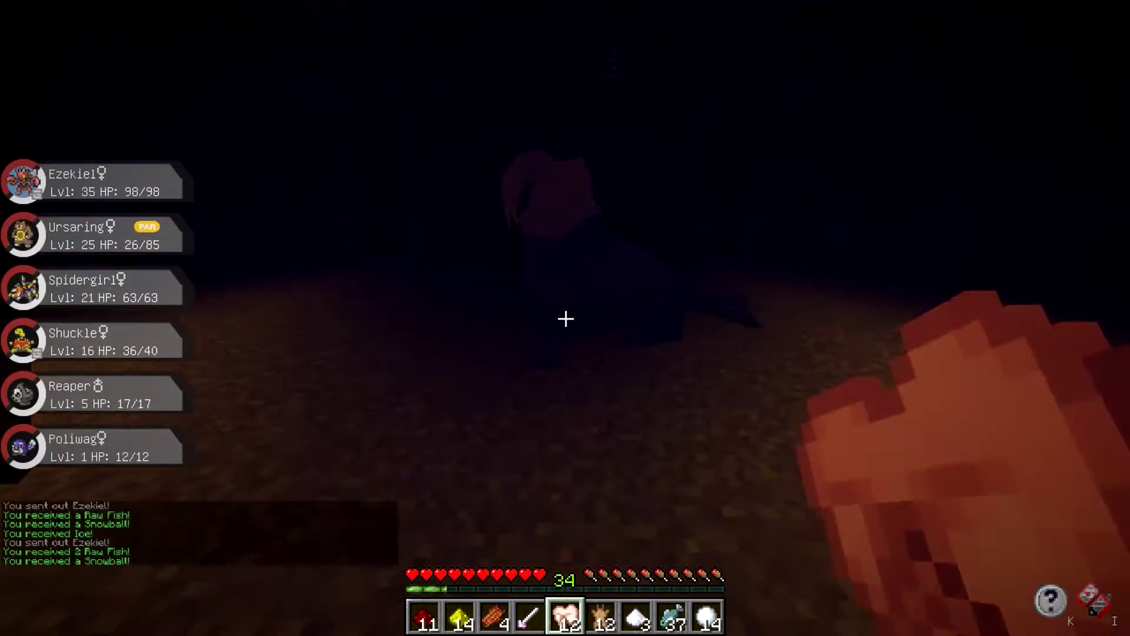
key(r)
click(661, 558)
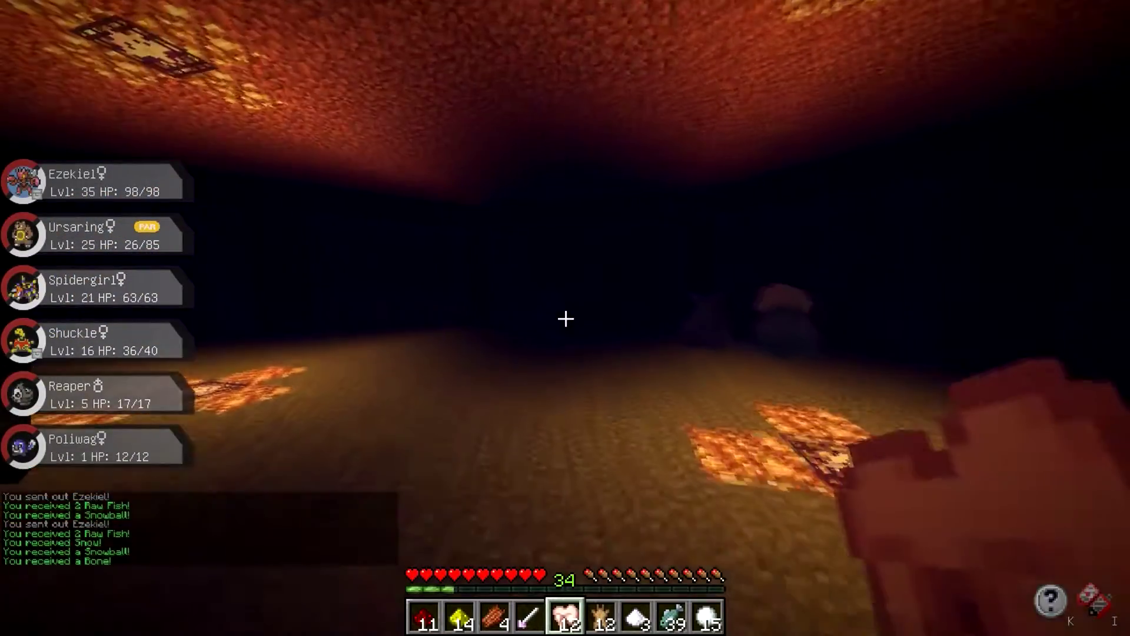
key(r)
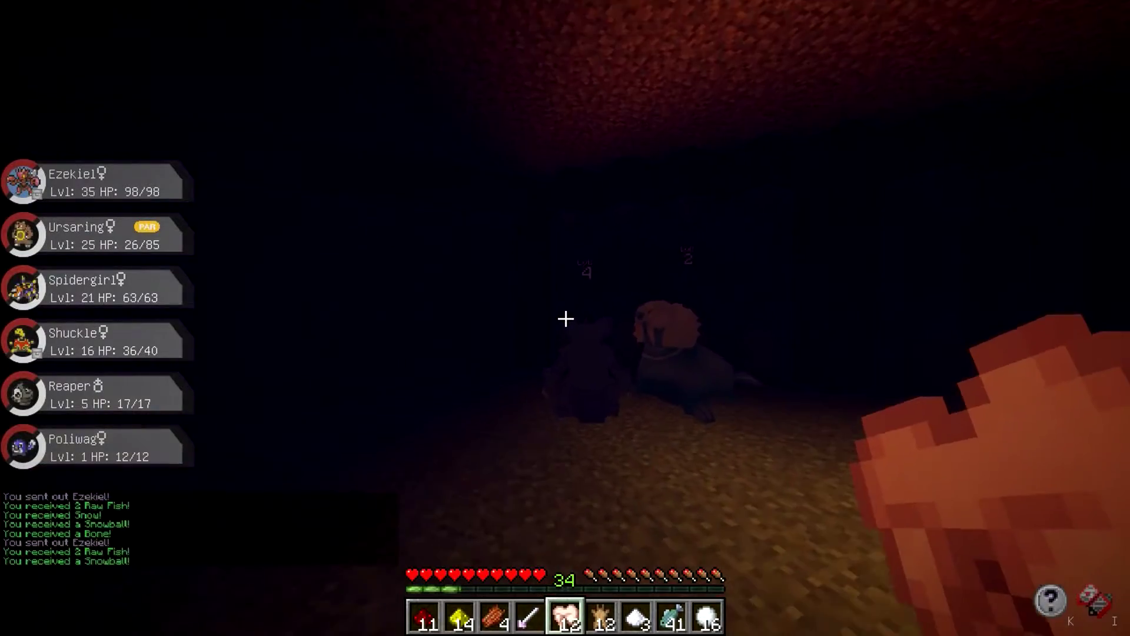
key(r)
click(766, 607)
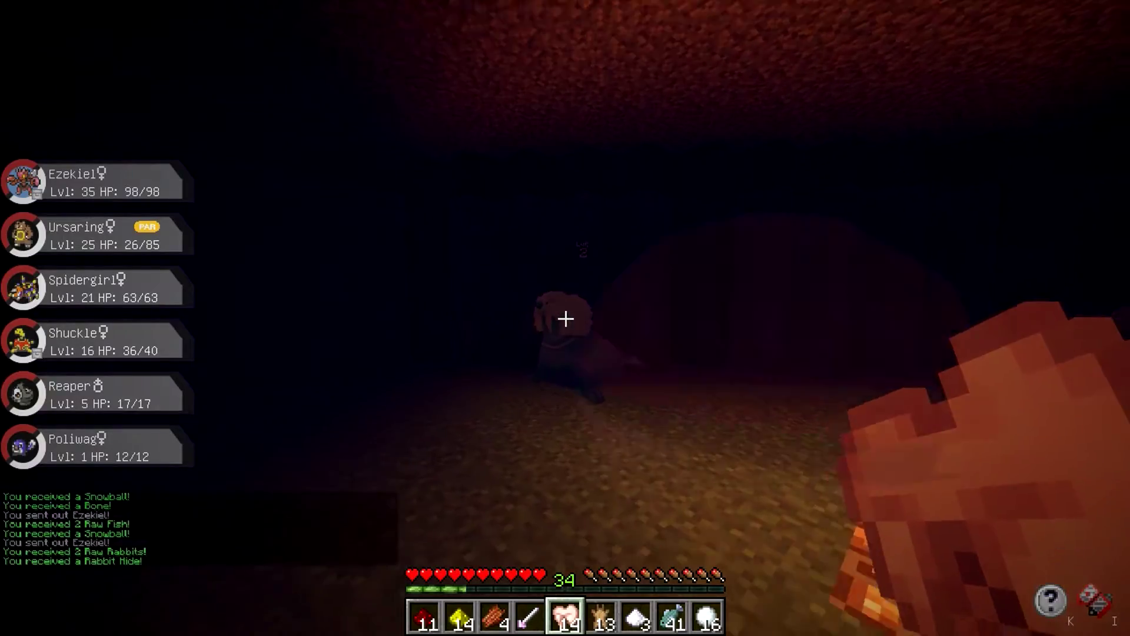
Faint Lv 4 and Lv 3 Walrein, then battle Wigglytuff and Azumarill.
key(r)
click(659, 557)
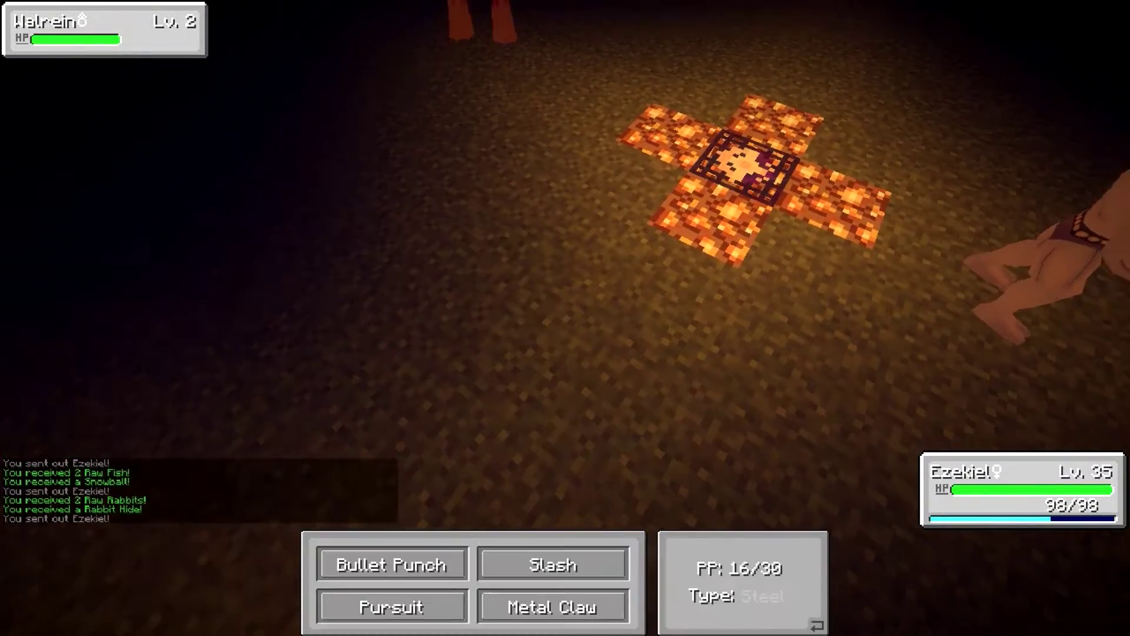
click(397, 560)
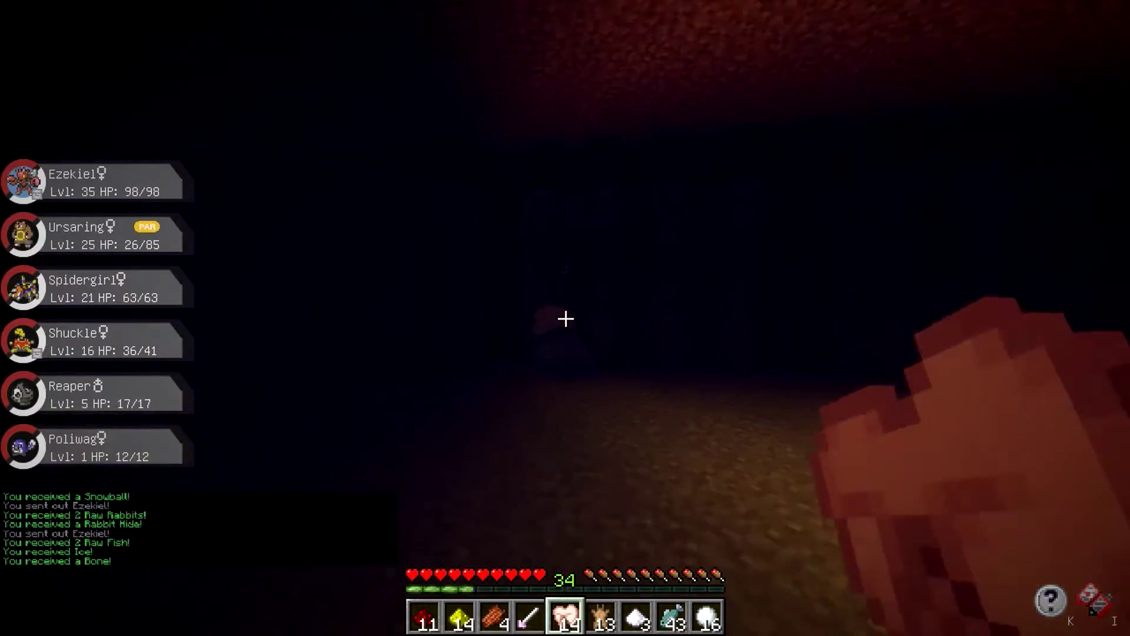
key(r)
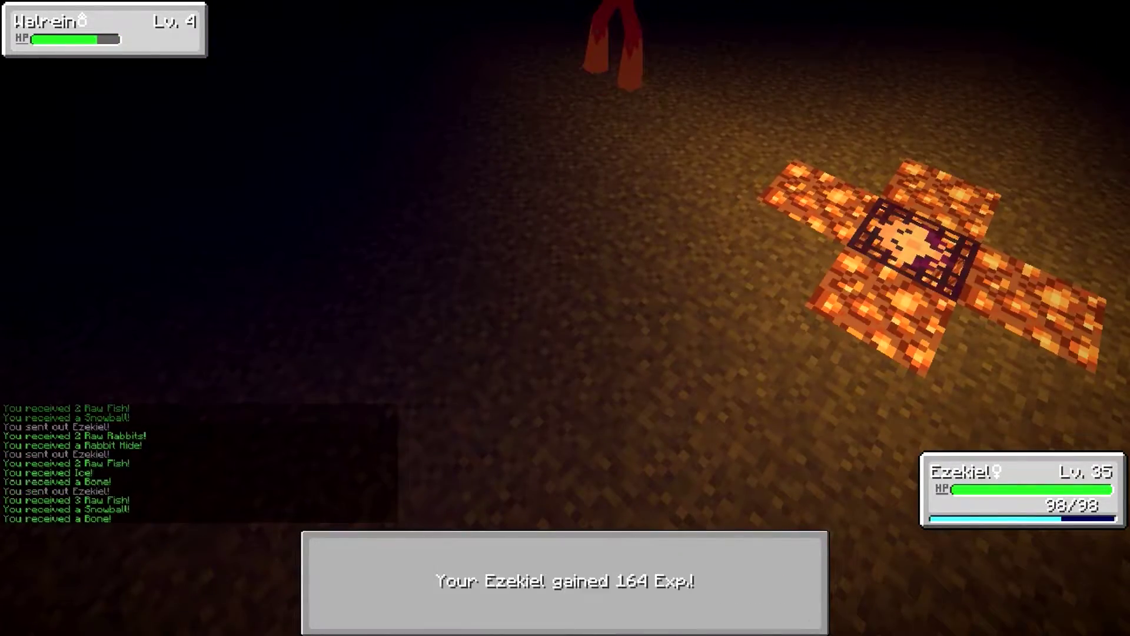
key(r)
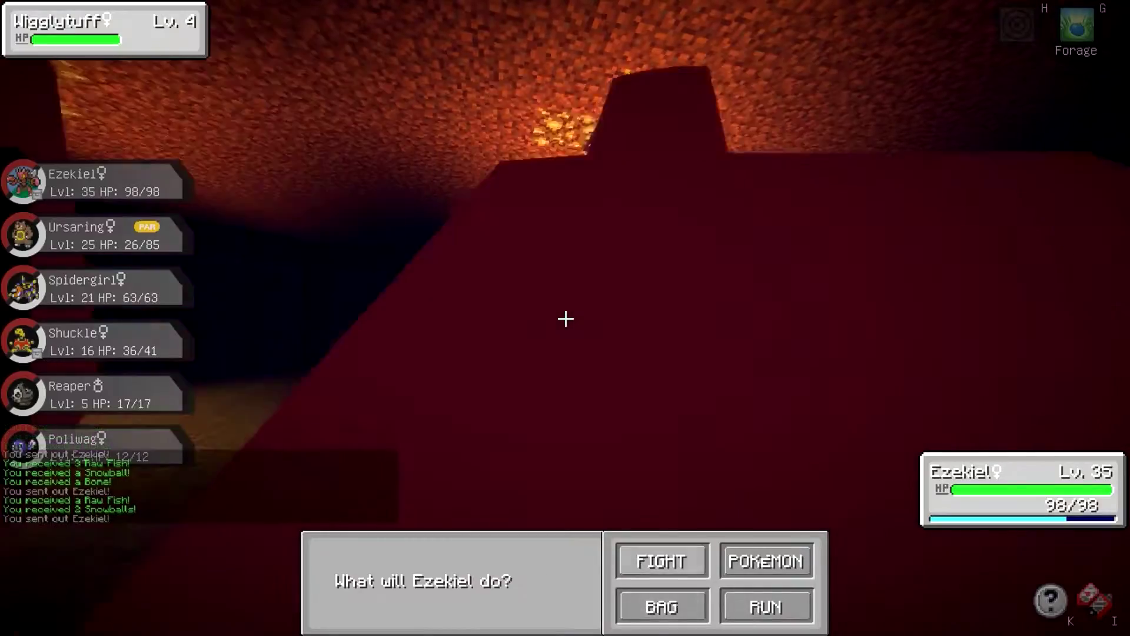
click(661, 560)
click(661, 560)
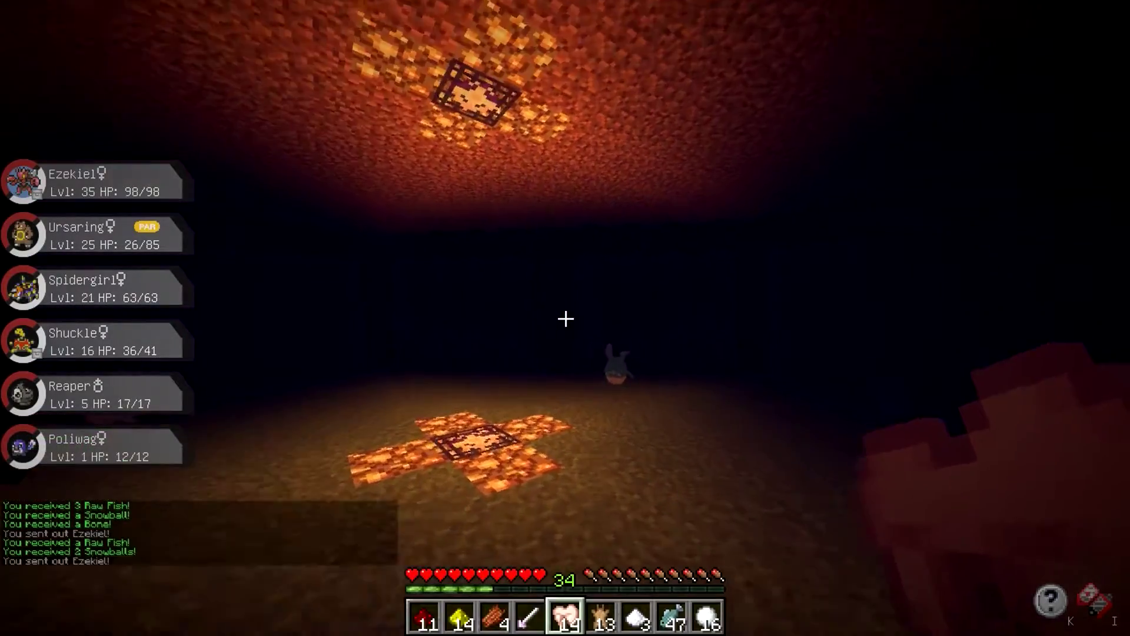
key(r)
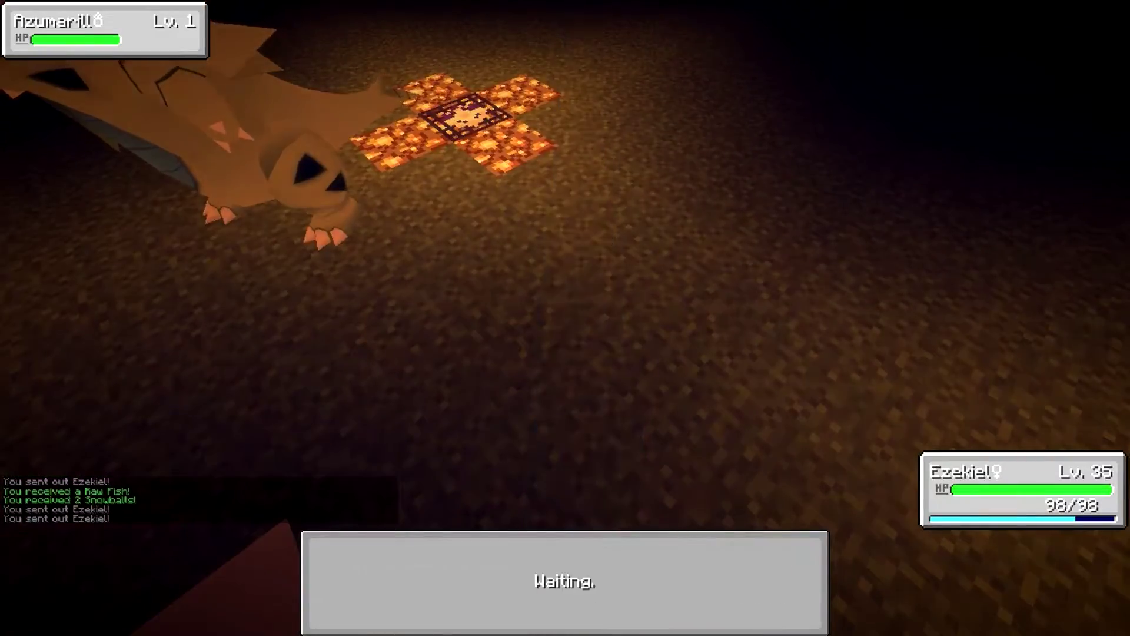
key(r)
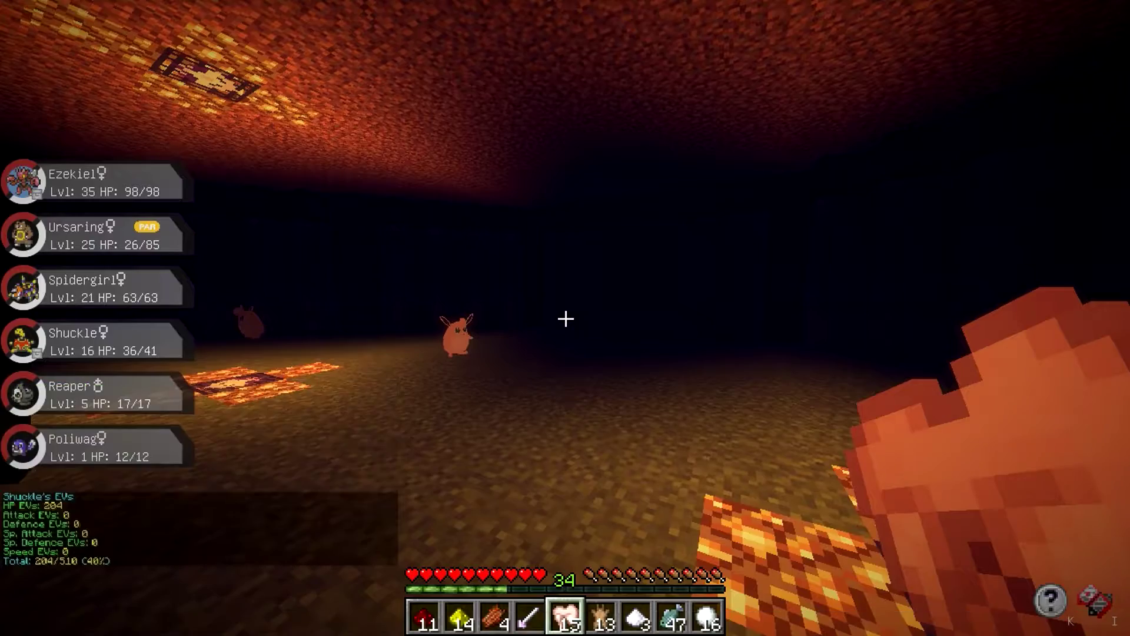
Walk up and defeat Lv 2, 5, 1 and 4 Wigglytuff with Ezekiel.
key(w)
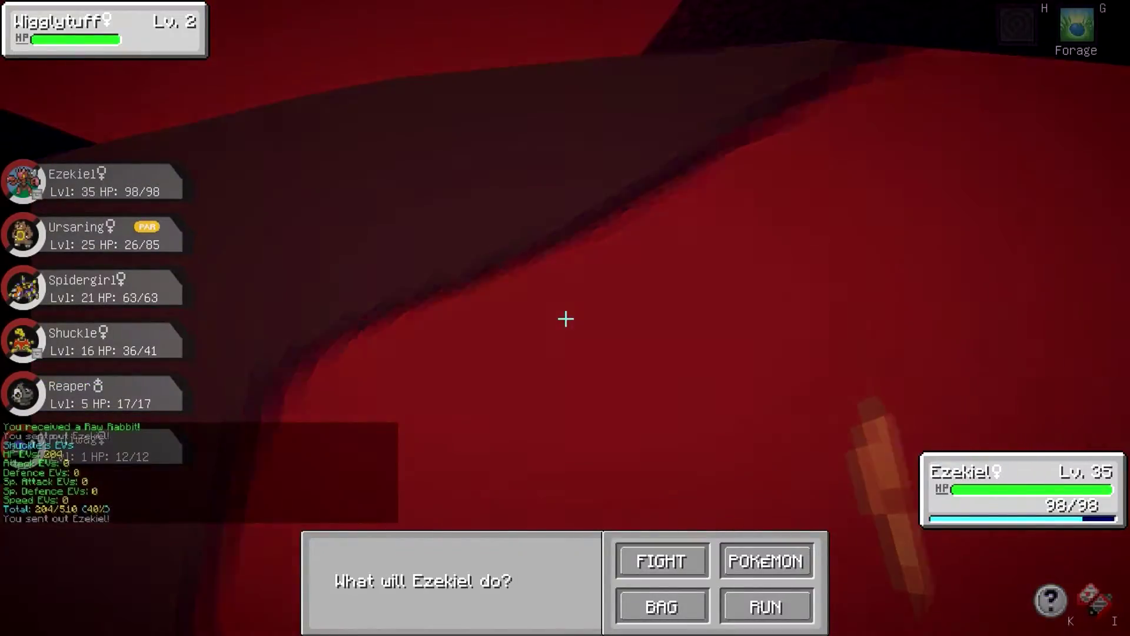
click(661, 561)
click(662, 561)
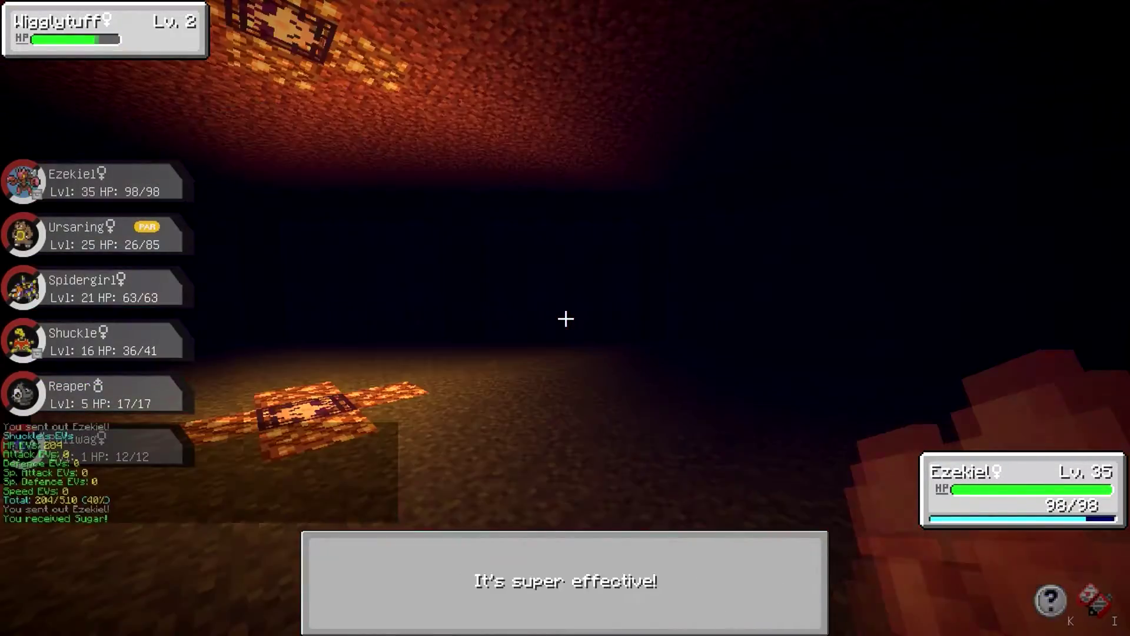
key(r)
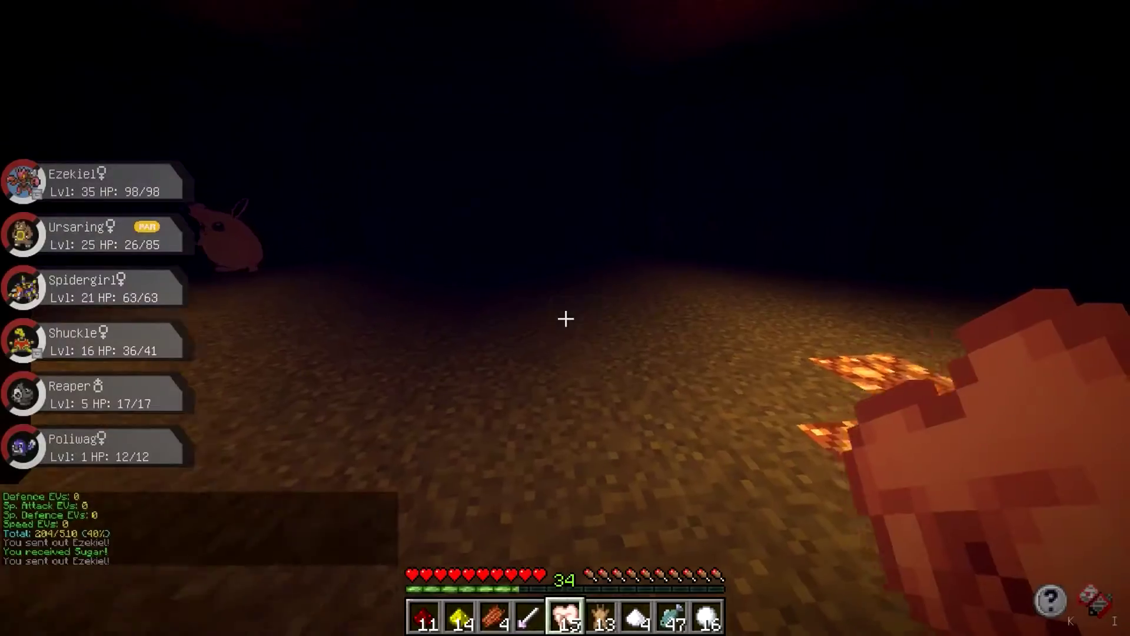
key(r)
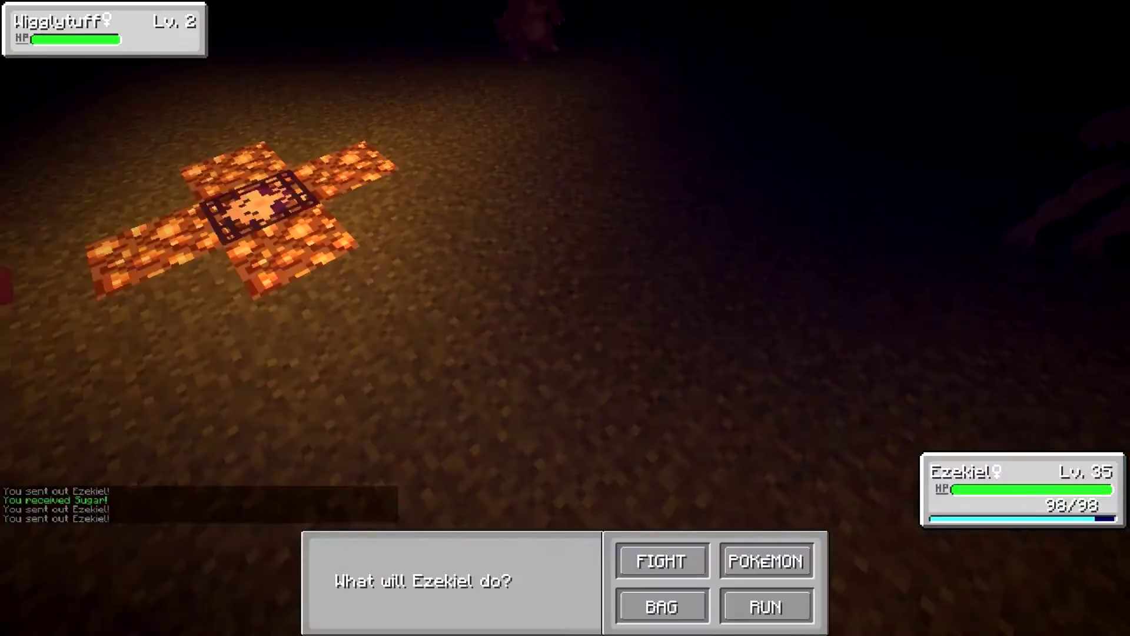
click(651, 558)
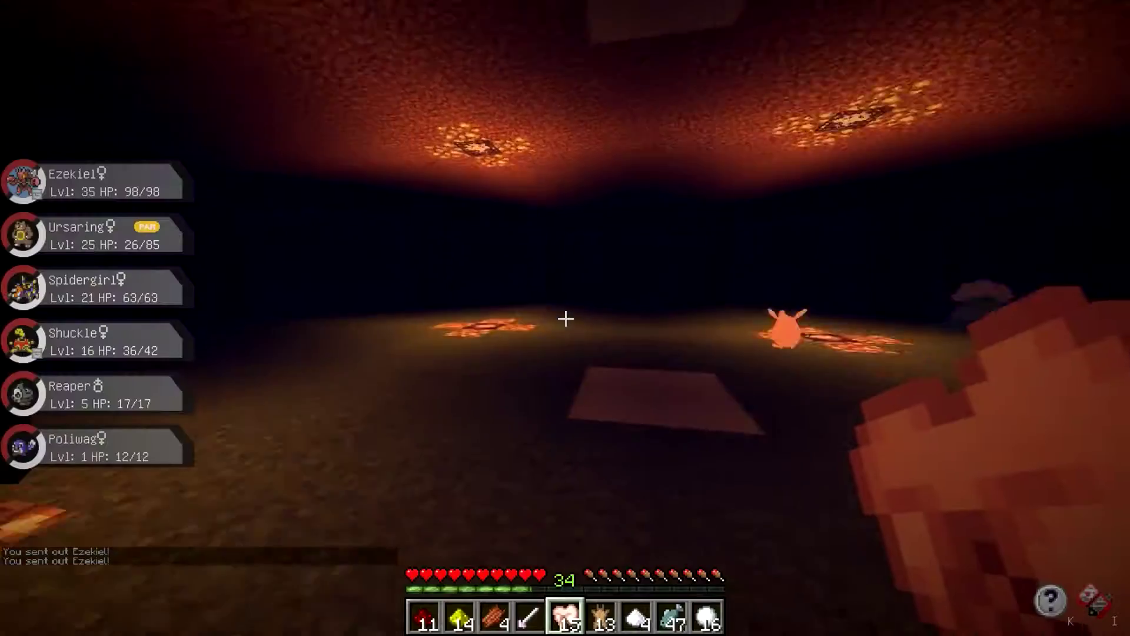
key(r)
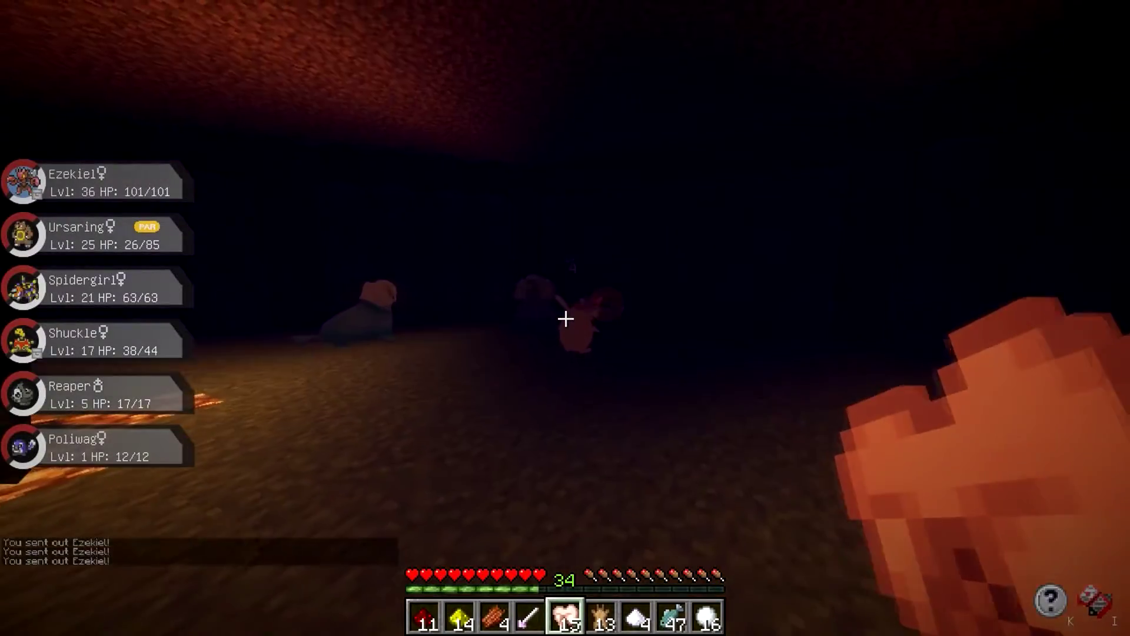
key(r)
click(659, 558)
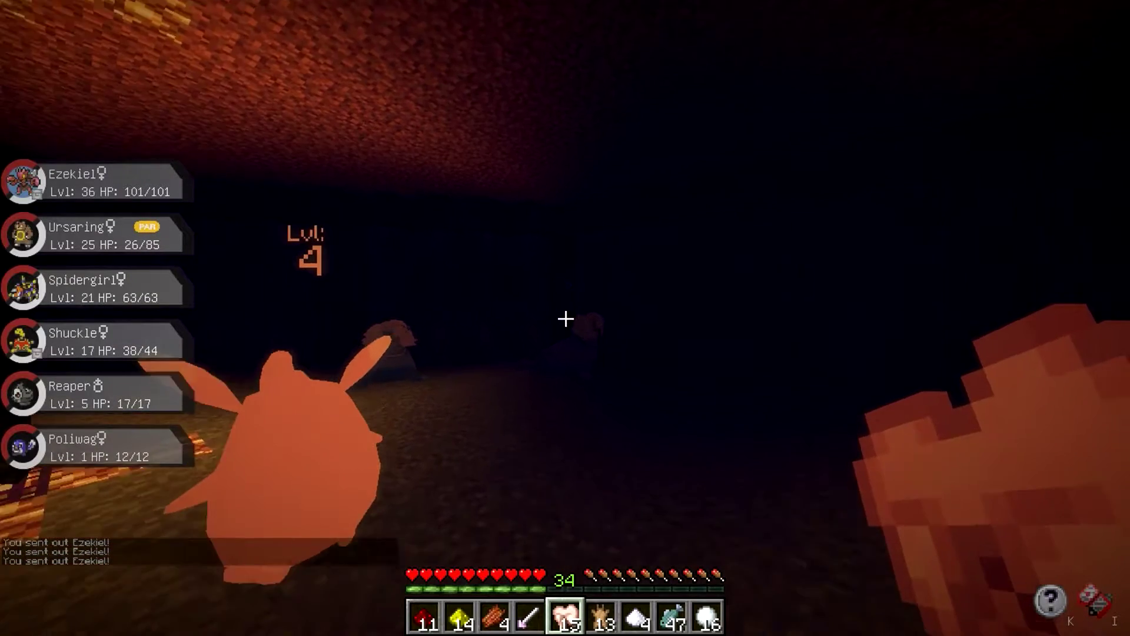
Browse battle items, then fight Wigglytuff and a Lv 5 Walrein with an Attack-raising move.
key(r)
click(661, 604)
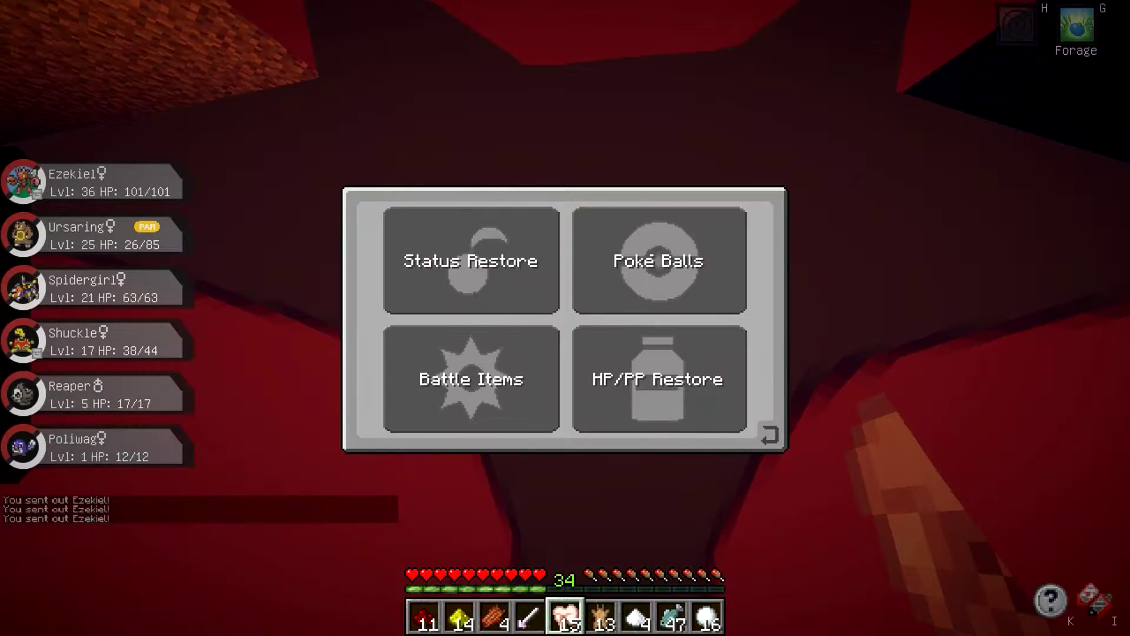
key(Escape)
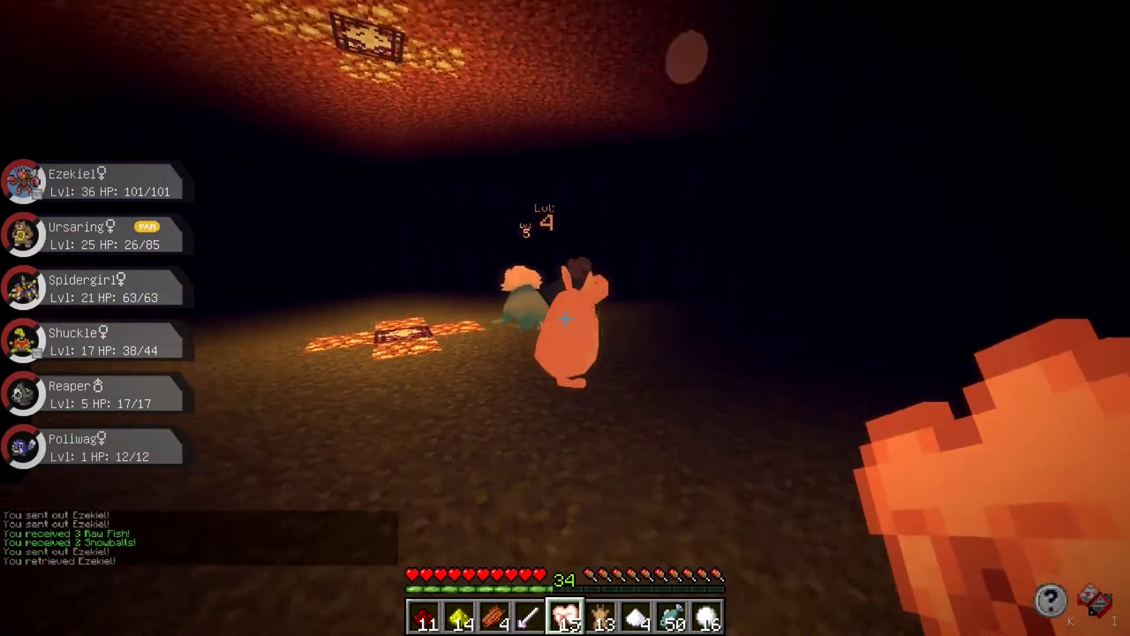
key(r)
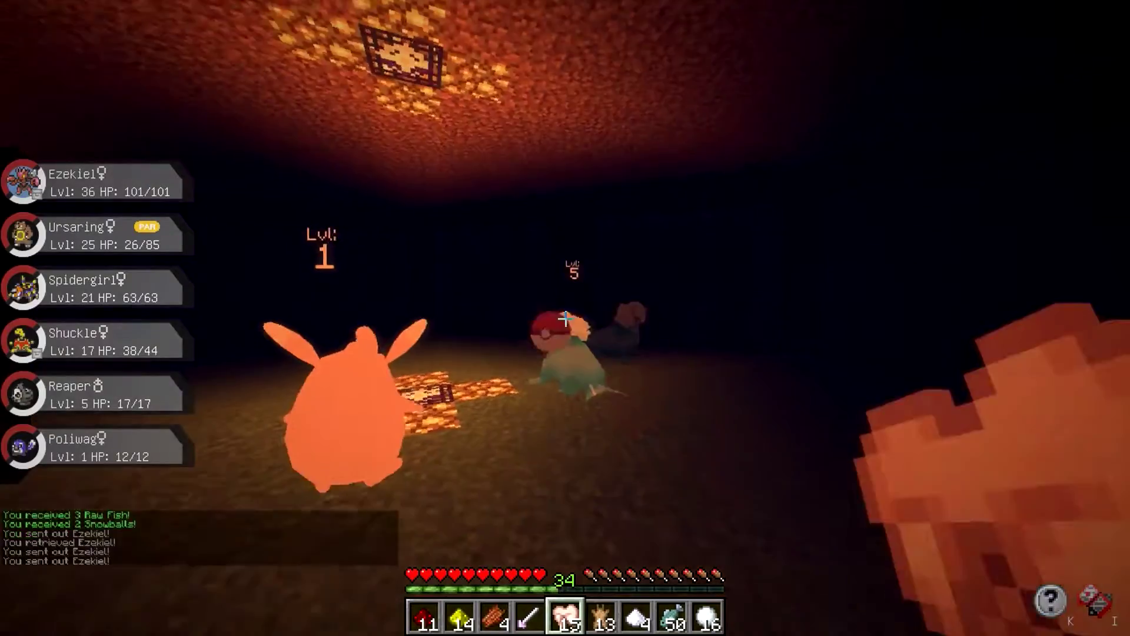
key(r)
click(552, 607)
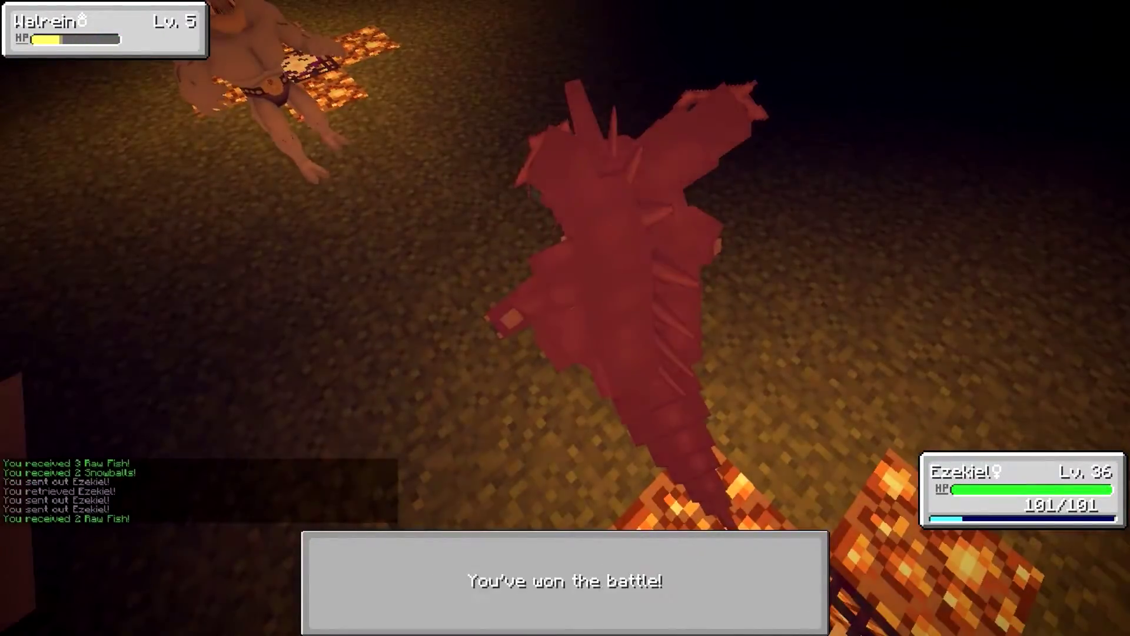
key(r)
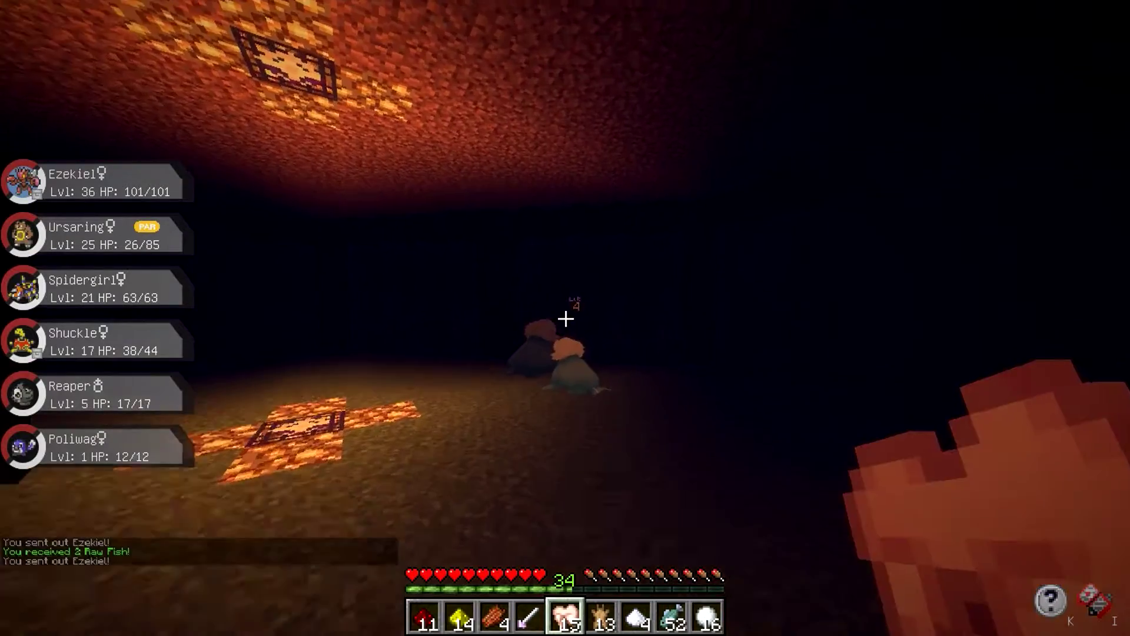
Battle two Lv 4 Walrein, recall Ezekiel, then attack a wild Wigglytuff.
key(r)
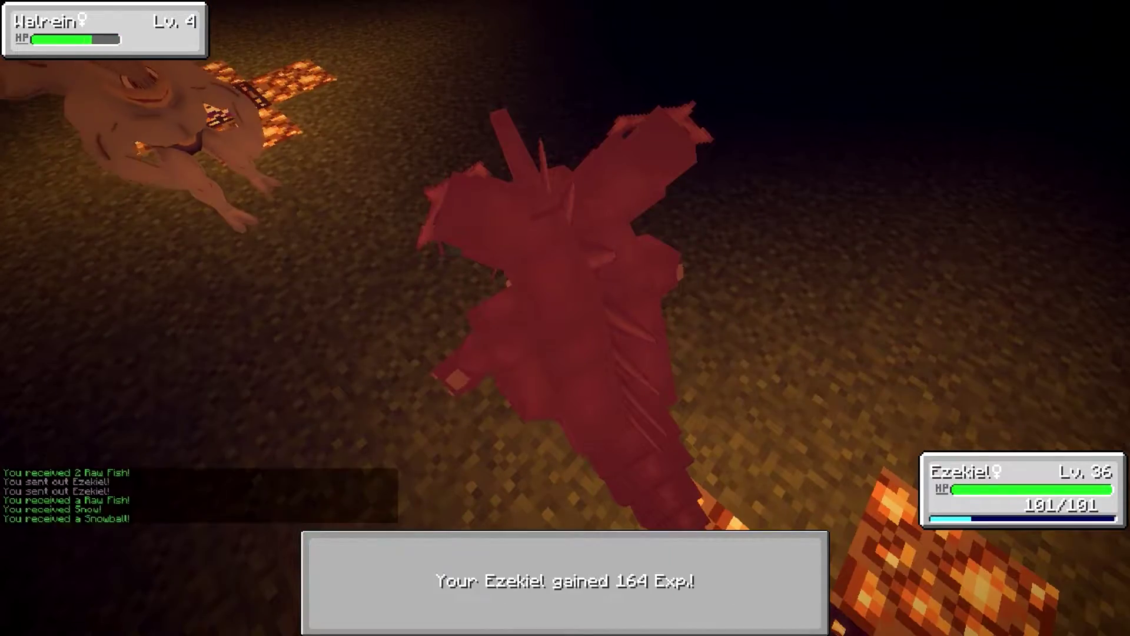
key(r)
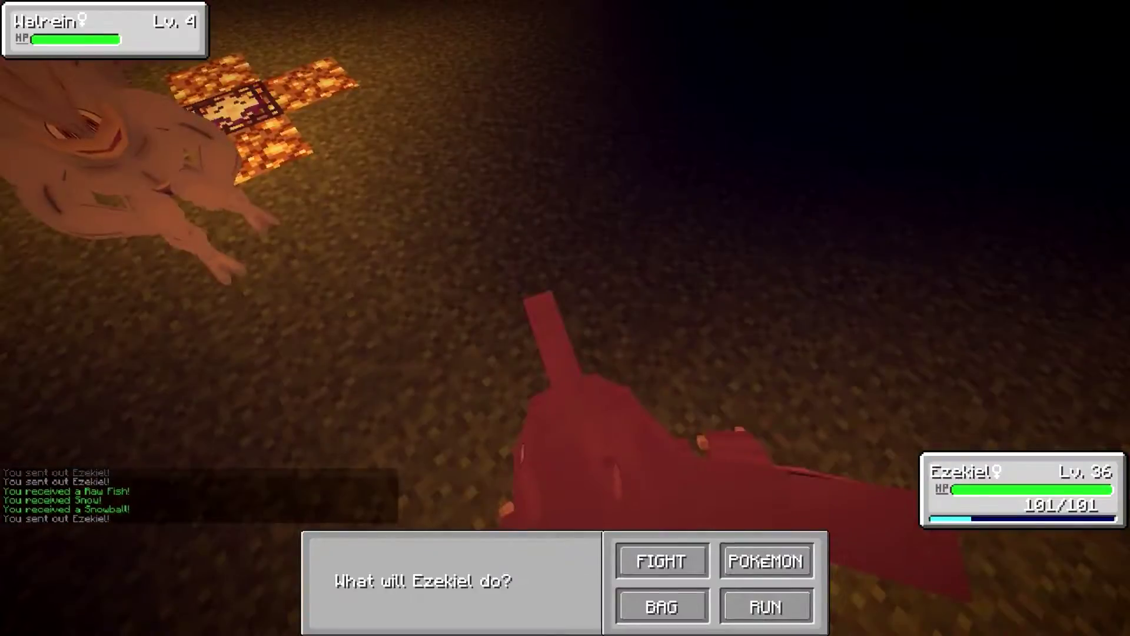
key(r)
key(r)
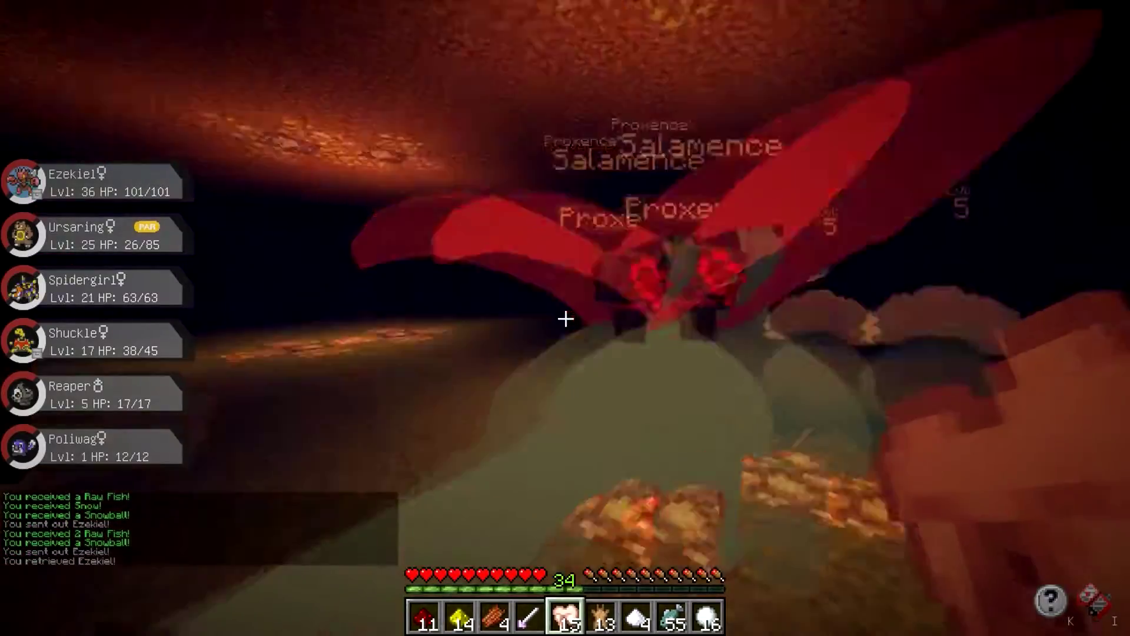
key(r)
key(r)
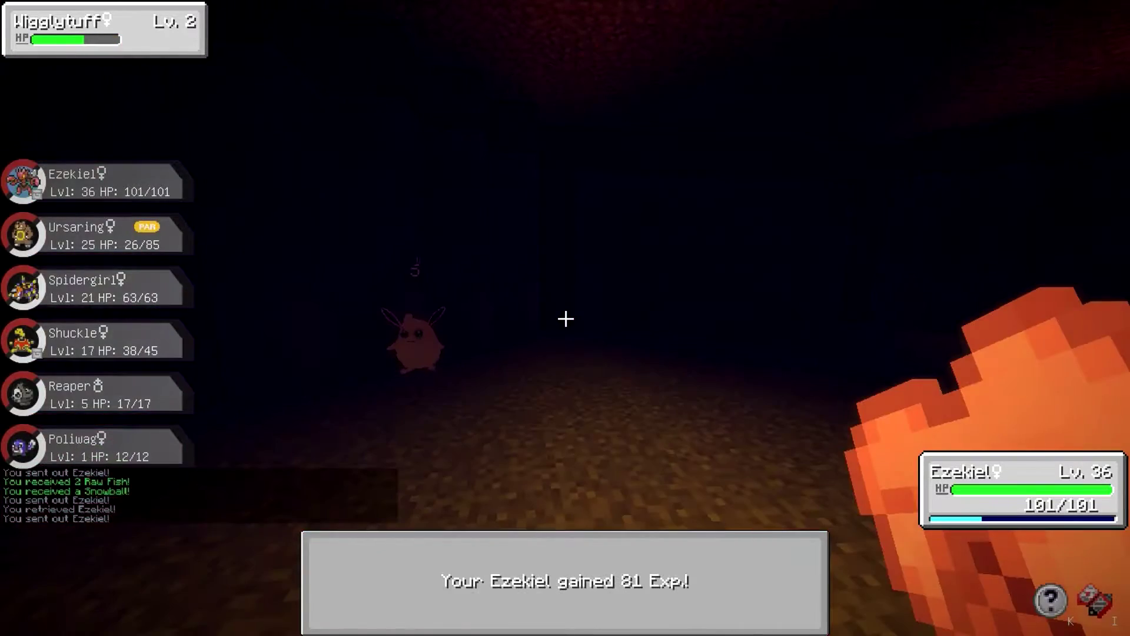
key(r)
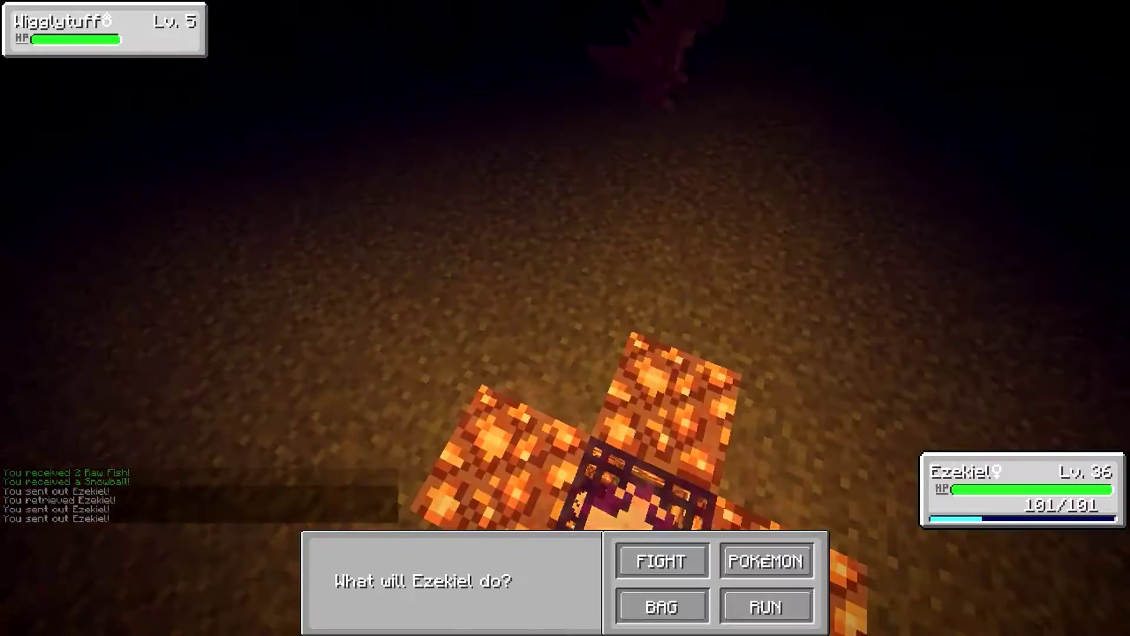
click(391, 564)
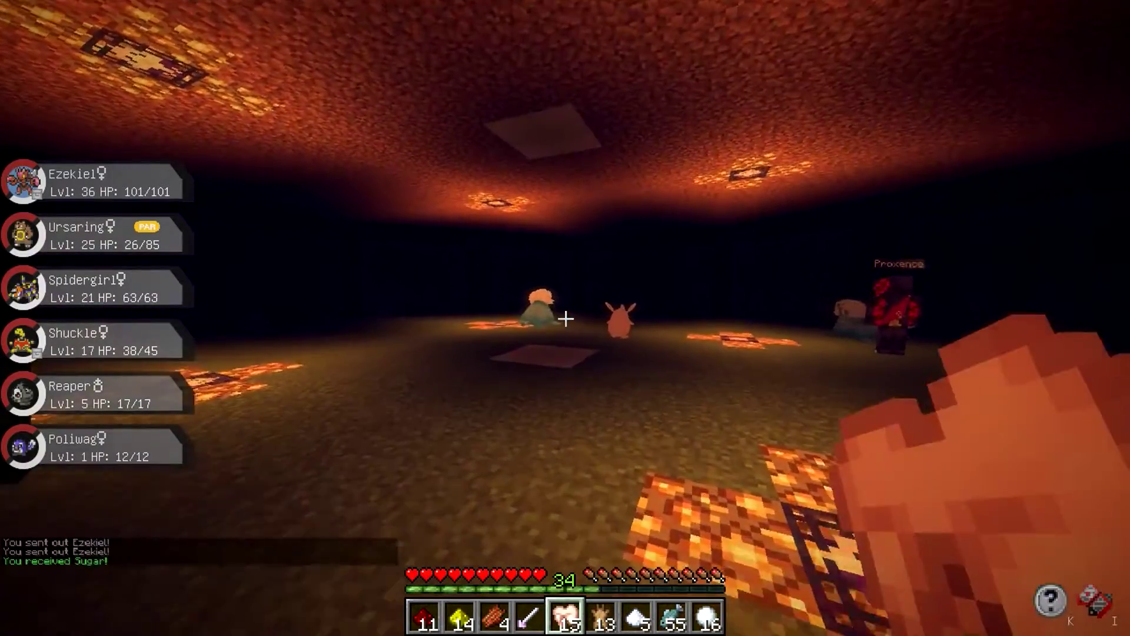
Knock out more Wigglytuff and Lv 2 and Lv 5 Walrein until Ezekiel reaches level 36.
key(r)
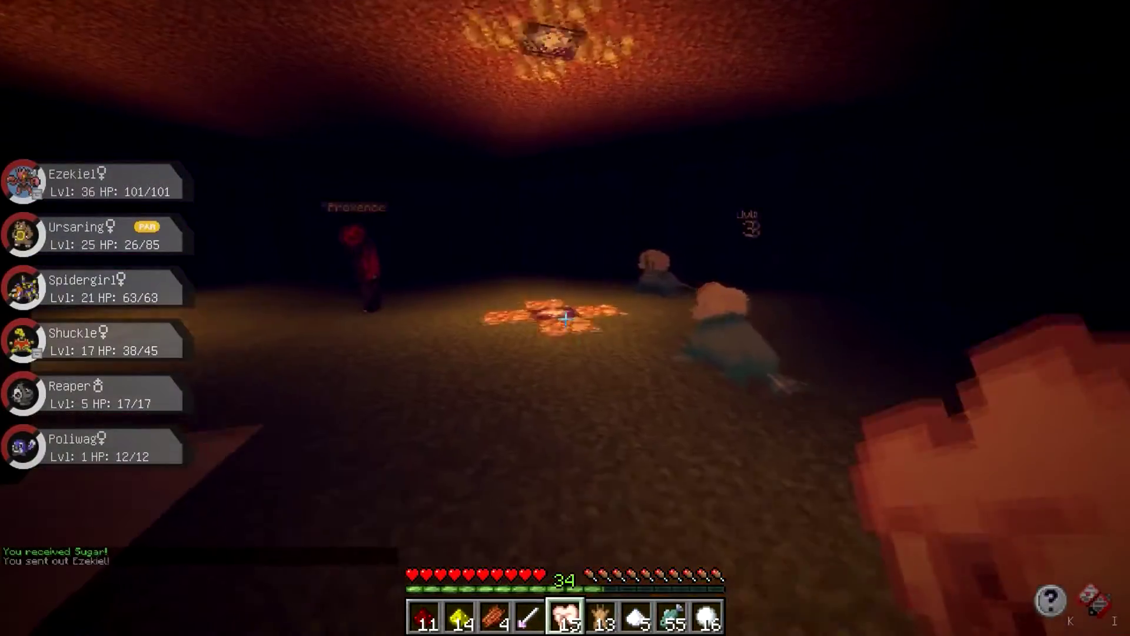
key(r)
key(r)
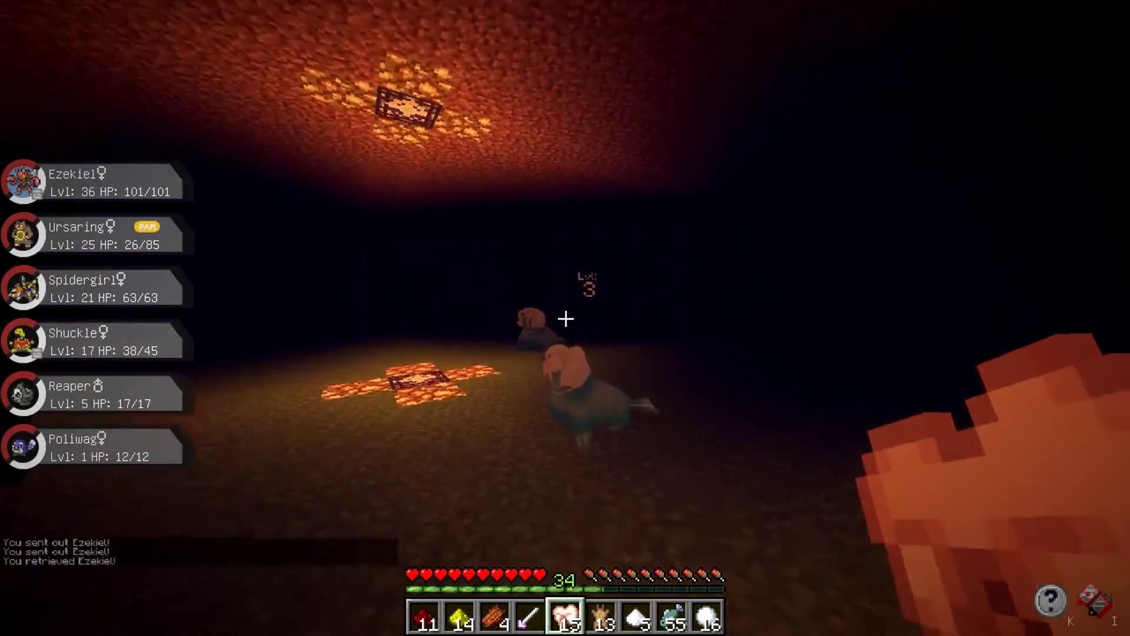
key(r)
click(661, 562)
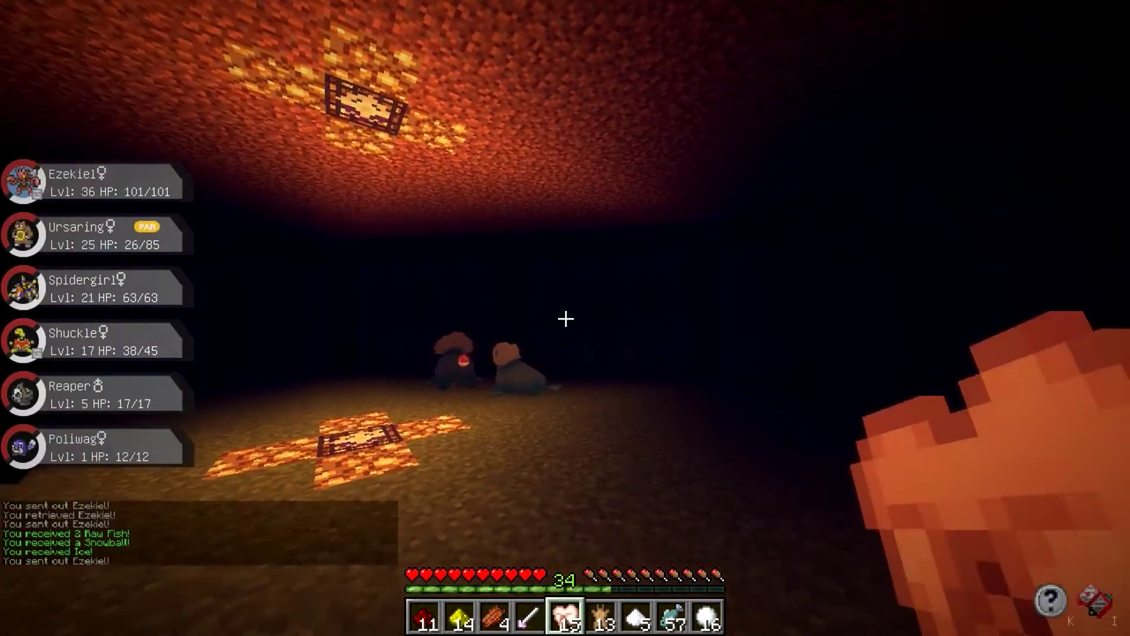
key(r)
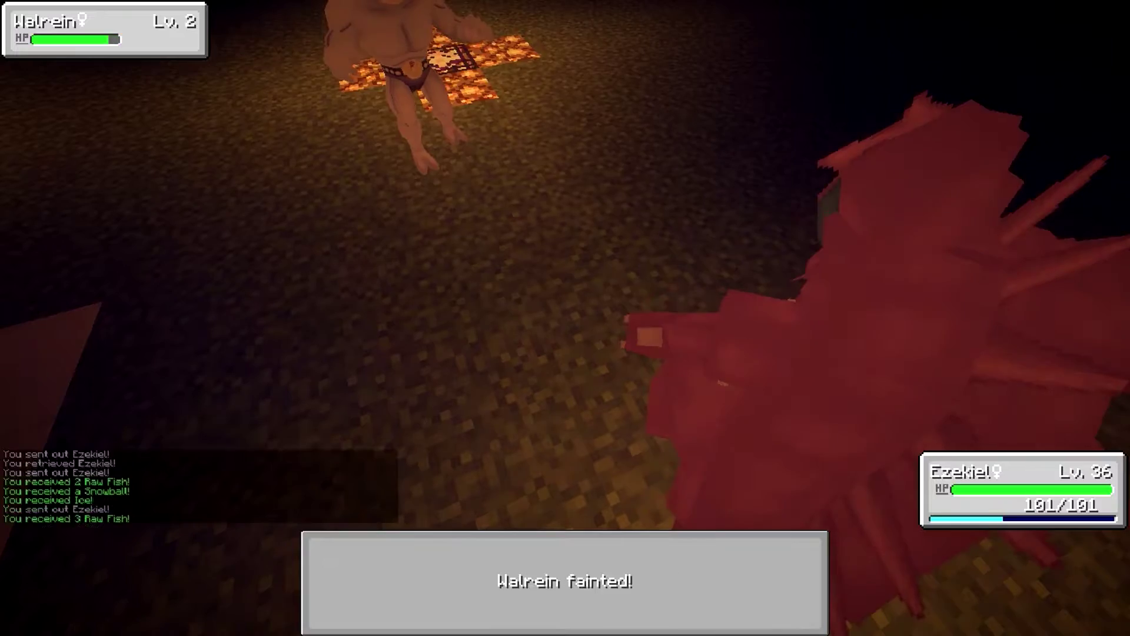
key(r)
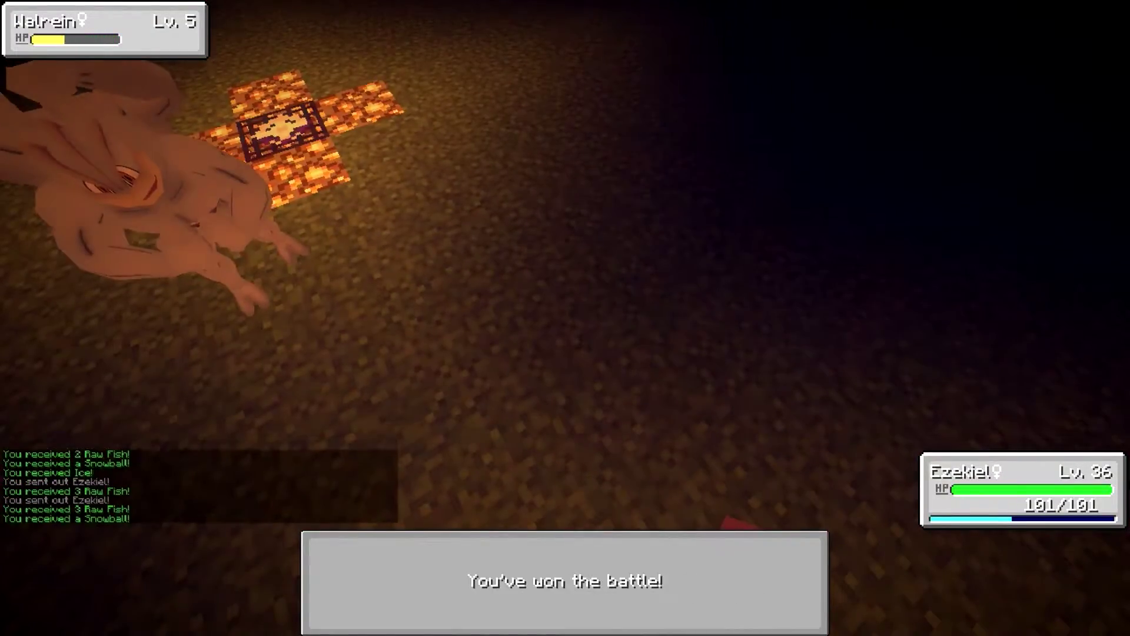
key(r)
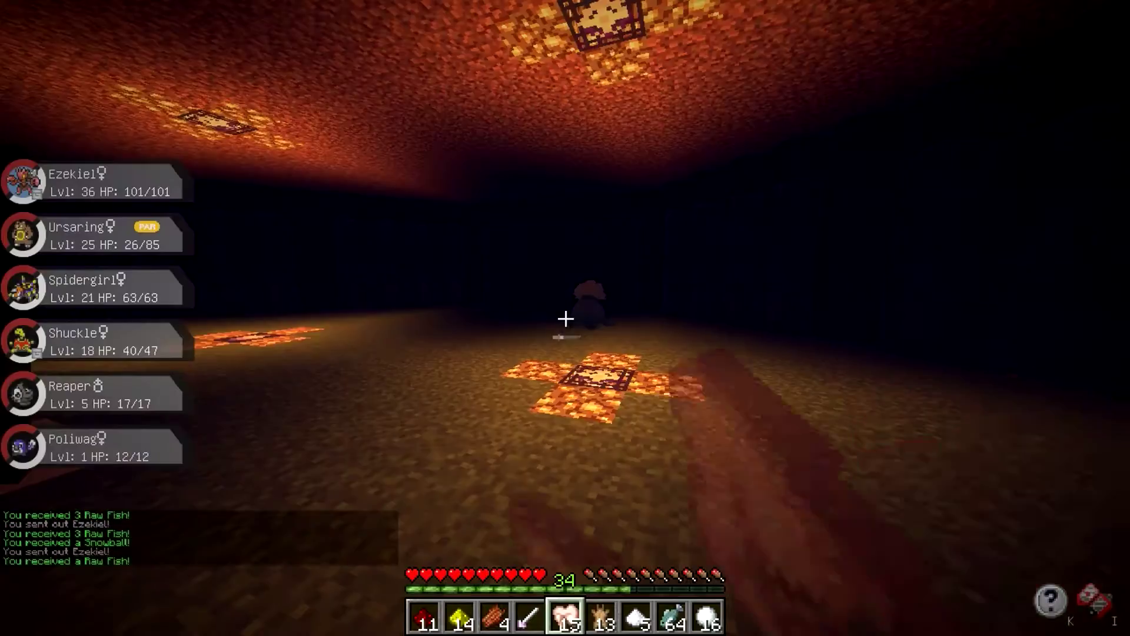
Send Ezekiel out, glance at the inventory, and fight a wild Wigglytuff.
key(r)
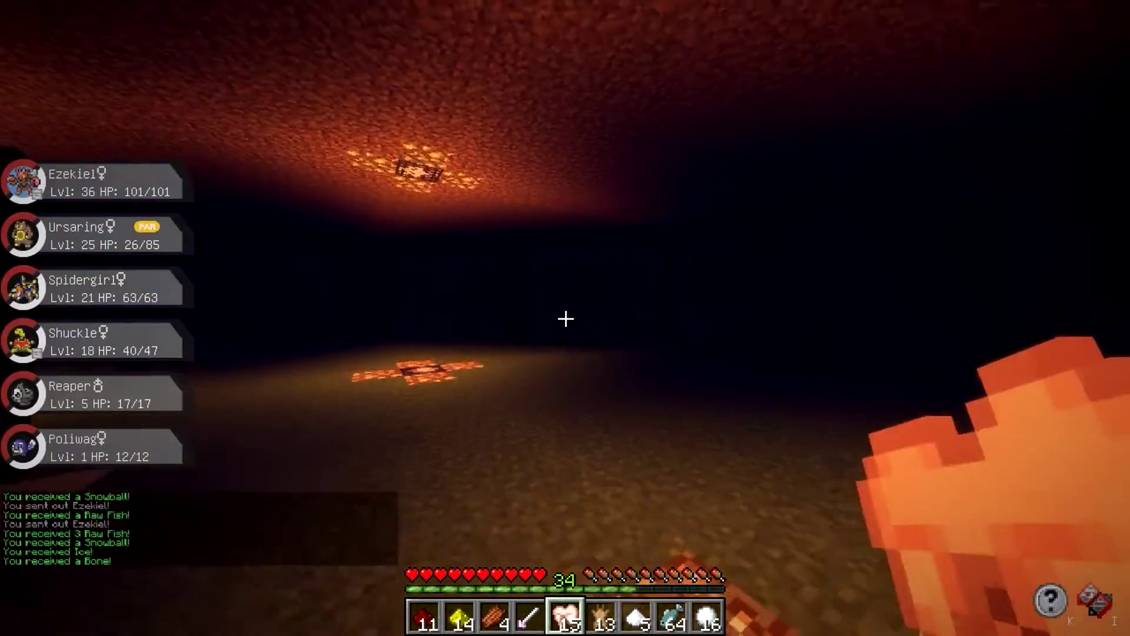
key(e)
key(e)
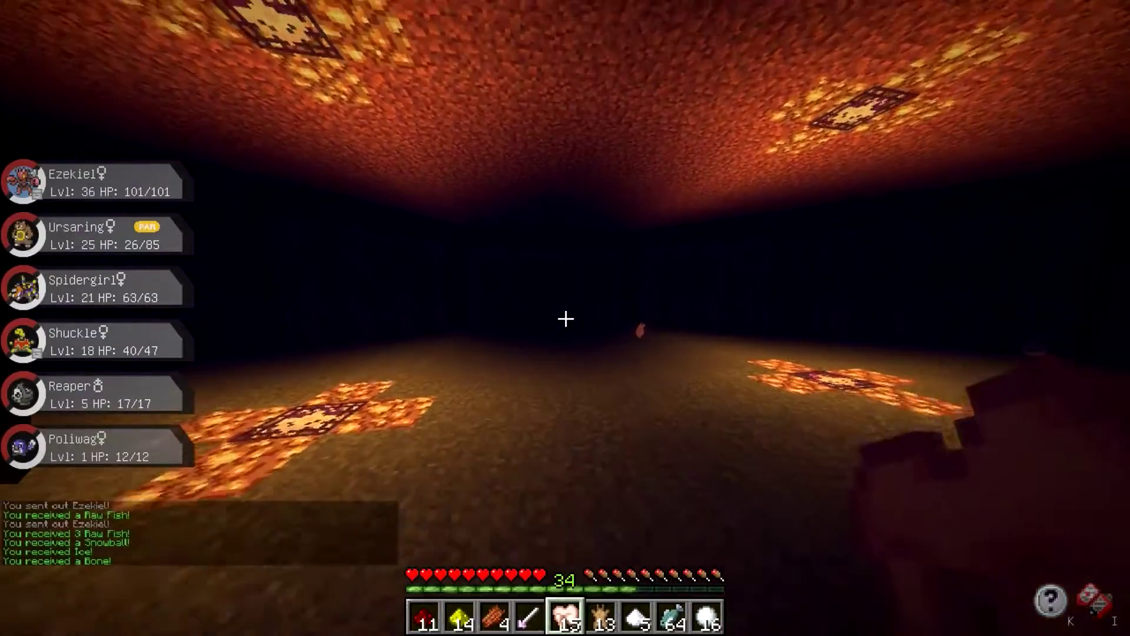
key(r)
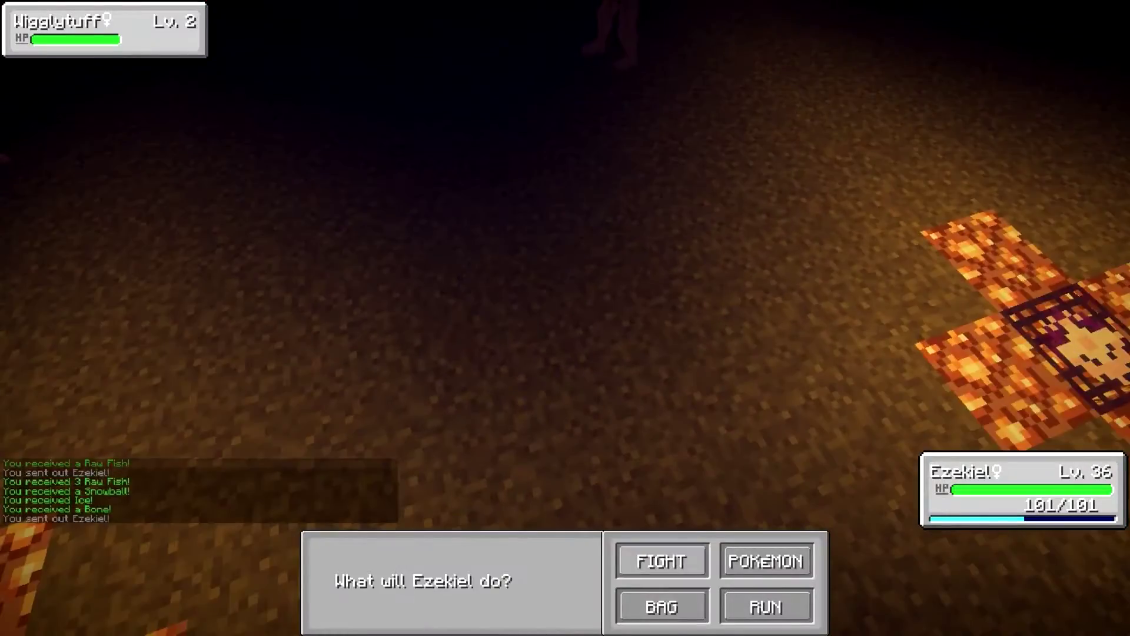
click(663, 558)
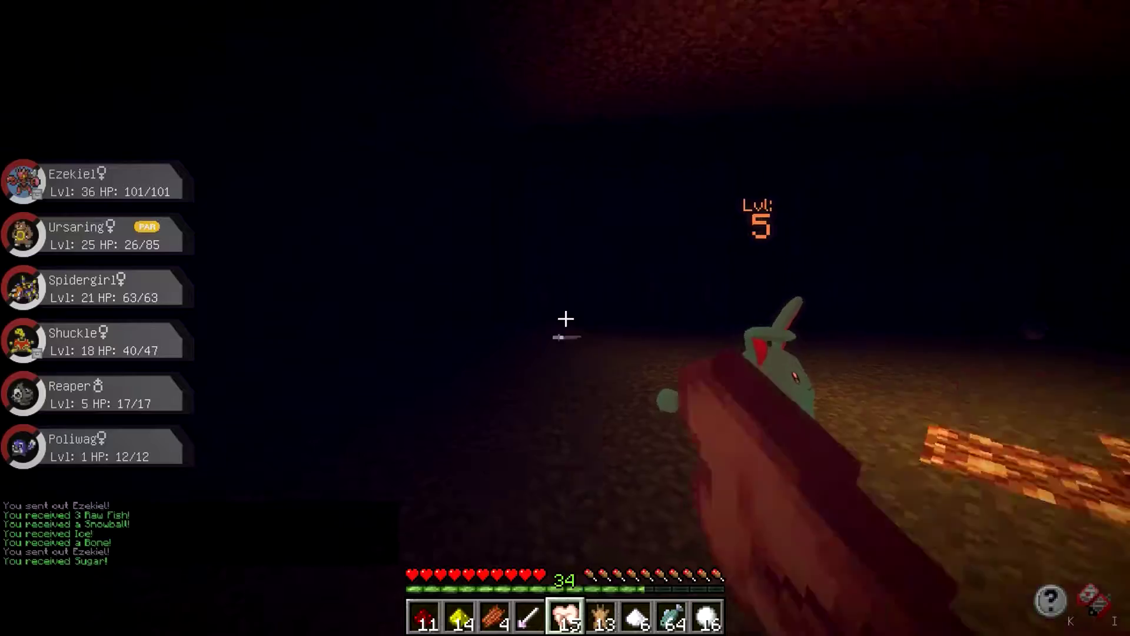
Battle several wild Azumarill with Ezekiel, attacking each one.
key(r)
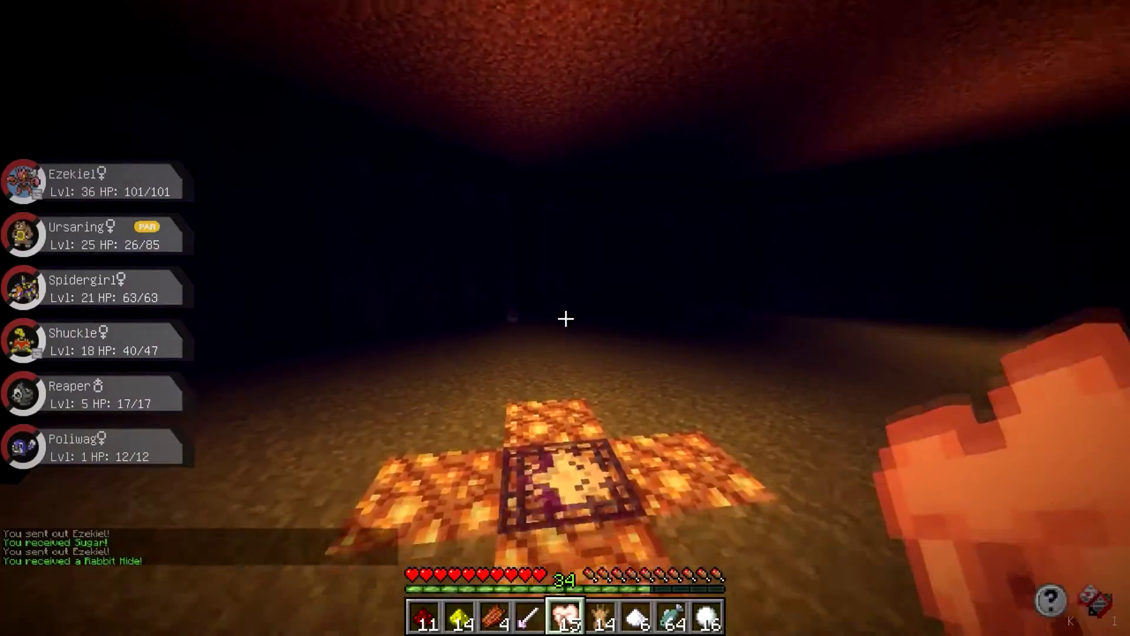
key(r)
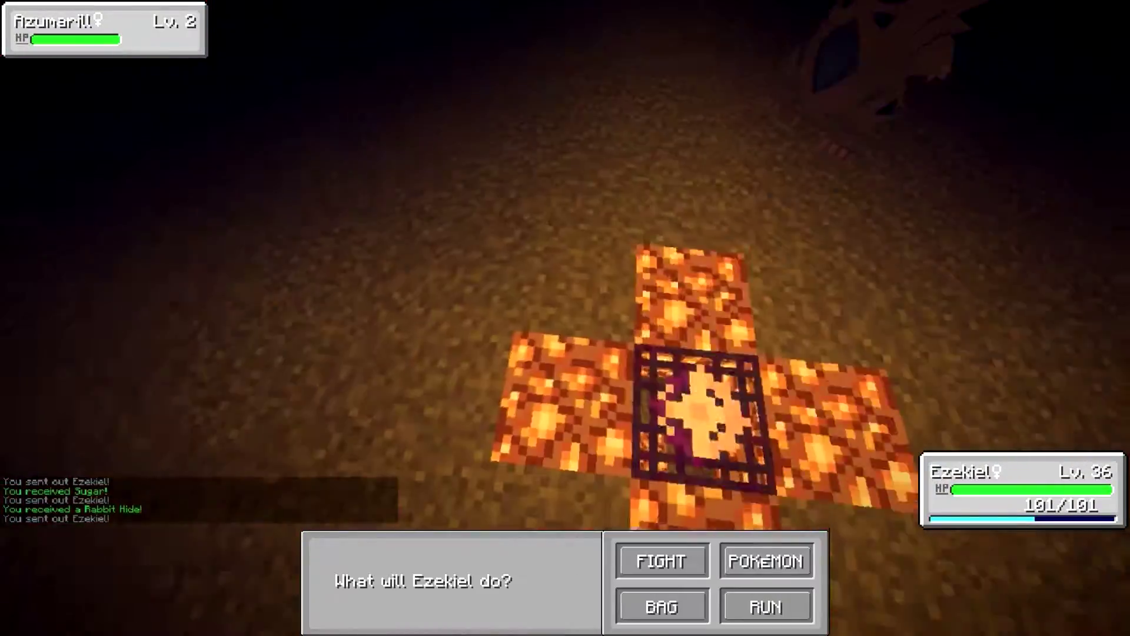
click(663, 558)
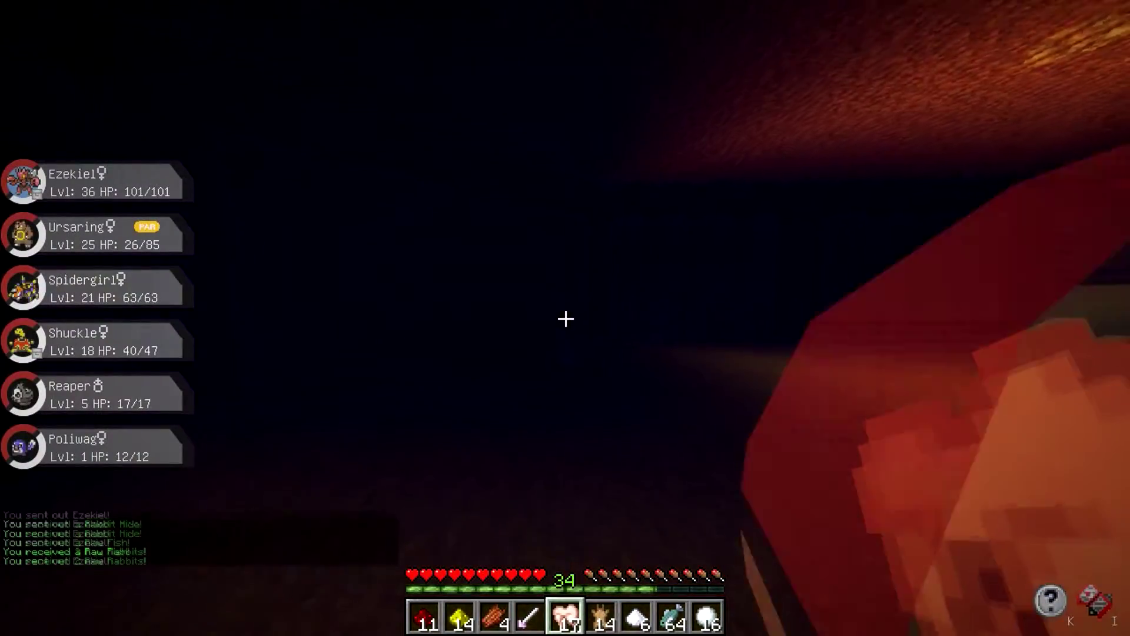
key(r)
click(660, 560)
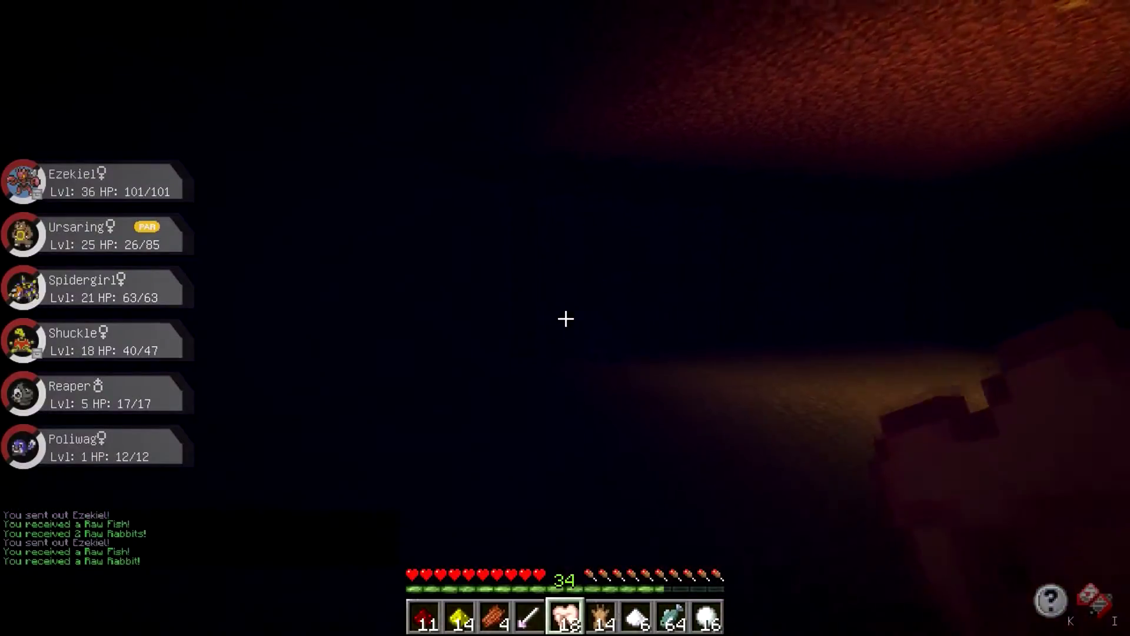
Beat a Lv. 2 Nidoqueen, then battle a Lv. 3 Wigglytuff with Ezekiel.
key(r)
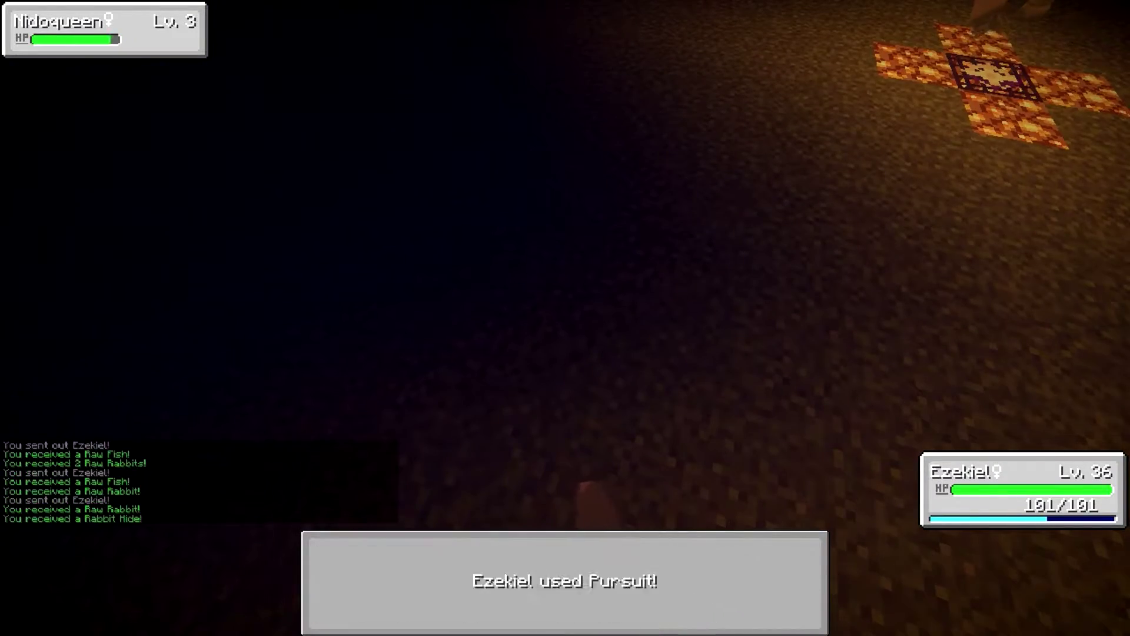
key(r)
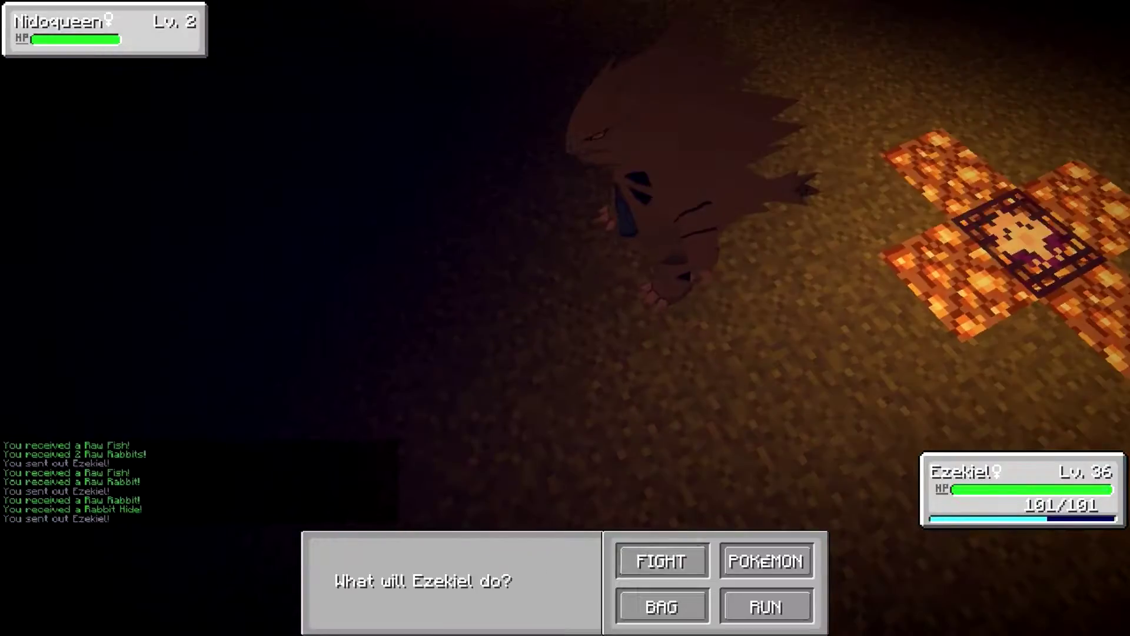
click(659, 559)
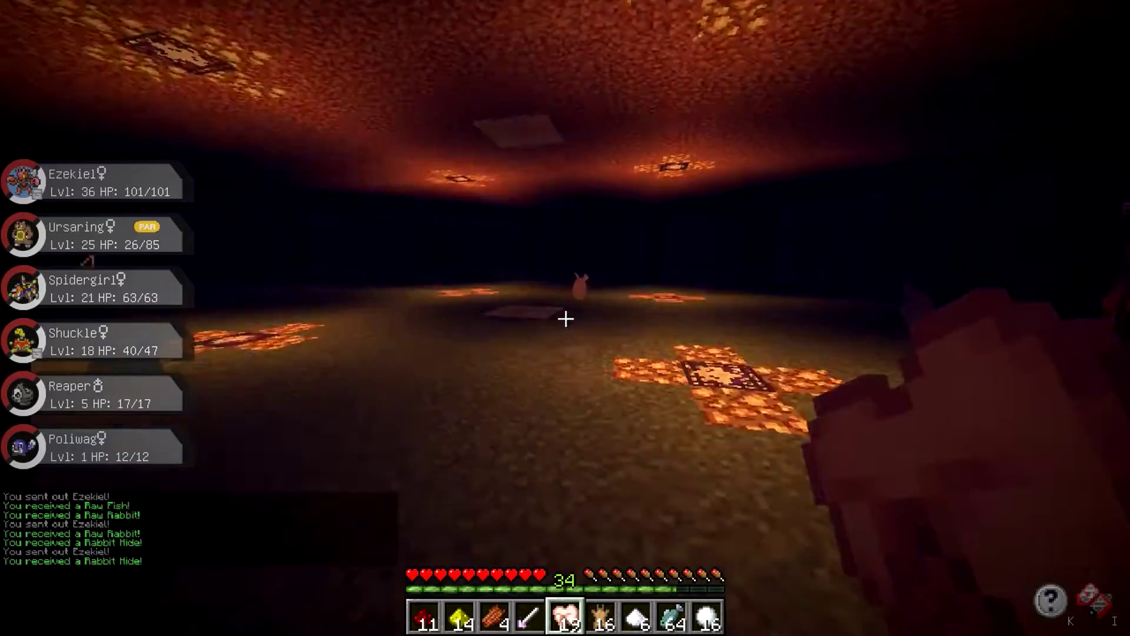
key(r)
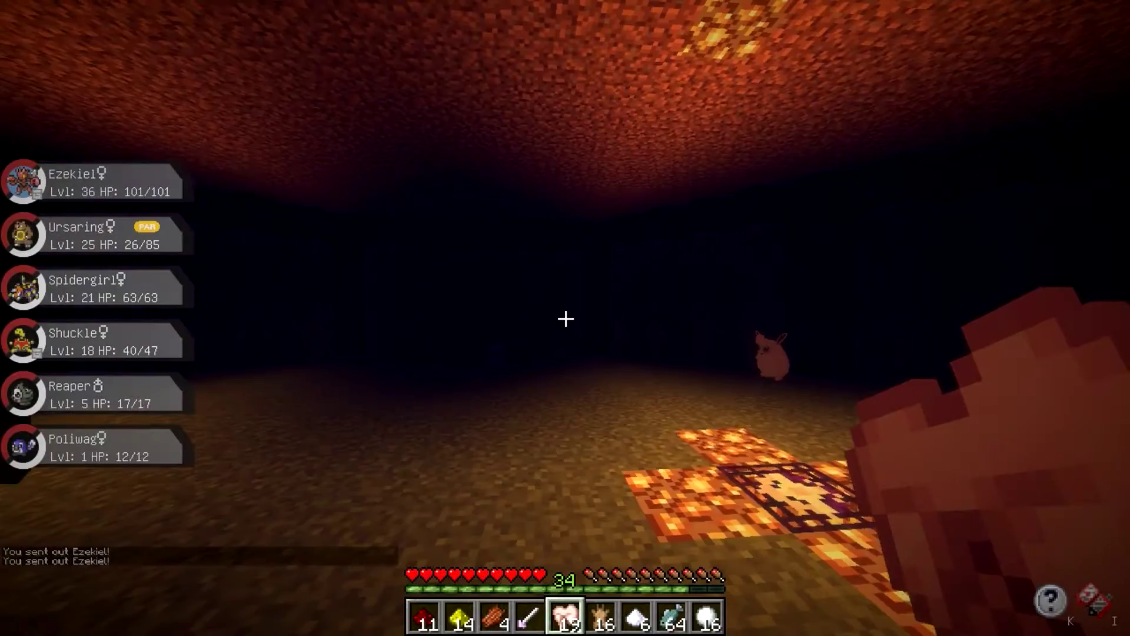
key(r)
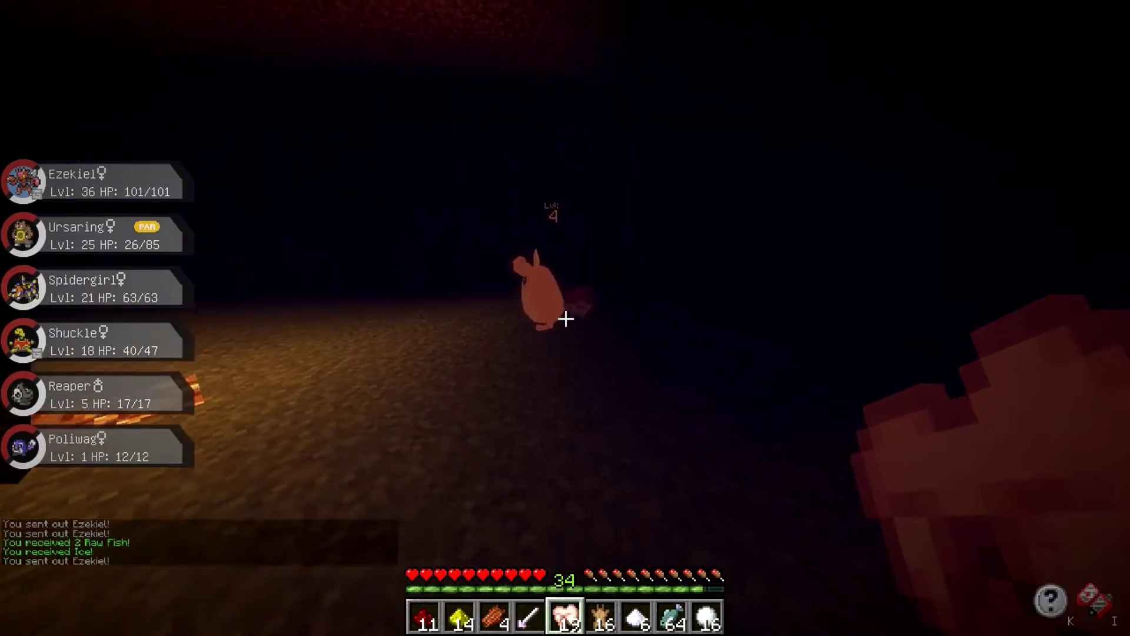
Fight the Lv. 4 Wigglytuff, Walrein, Azumarill and Jigglypuff with Ezekiel.
key(r)
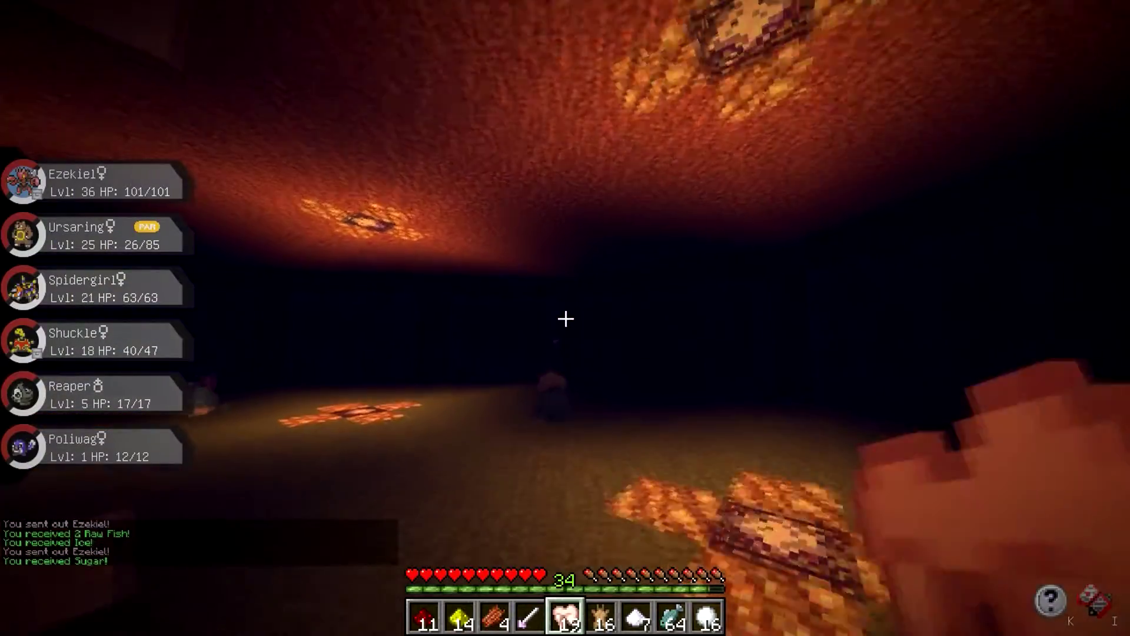
key(r)
click(661, 558)
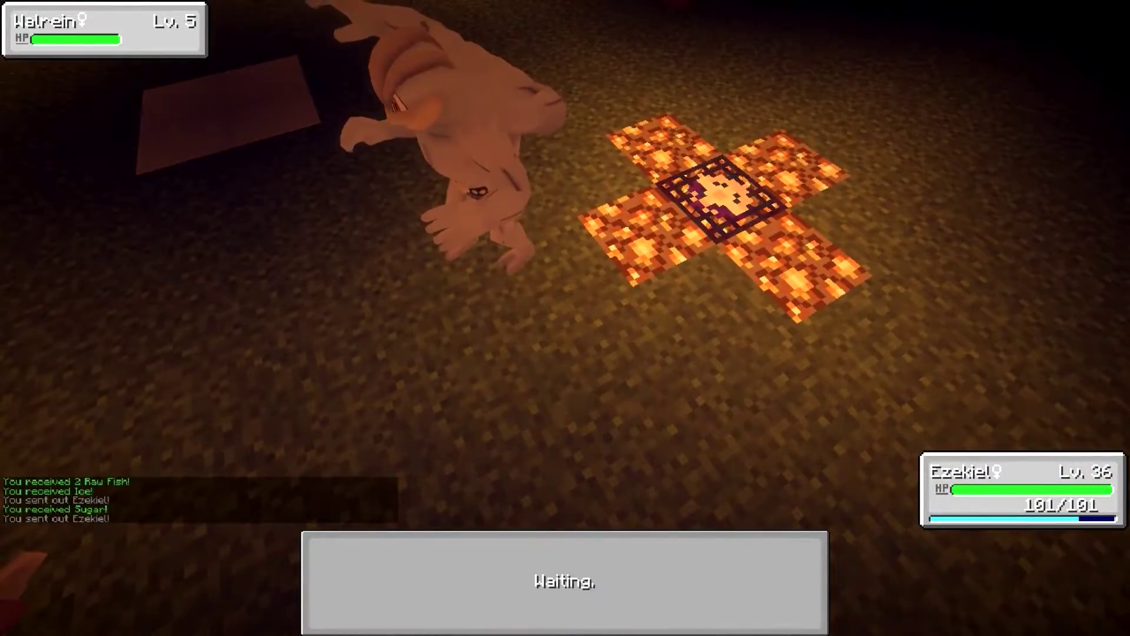
key(r)
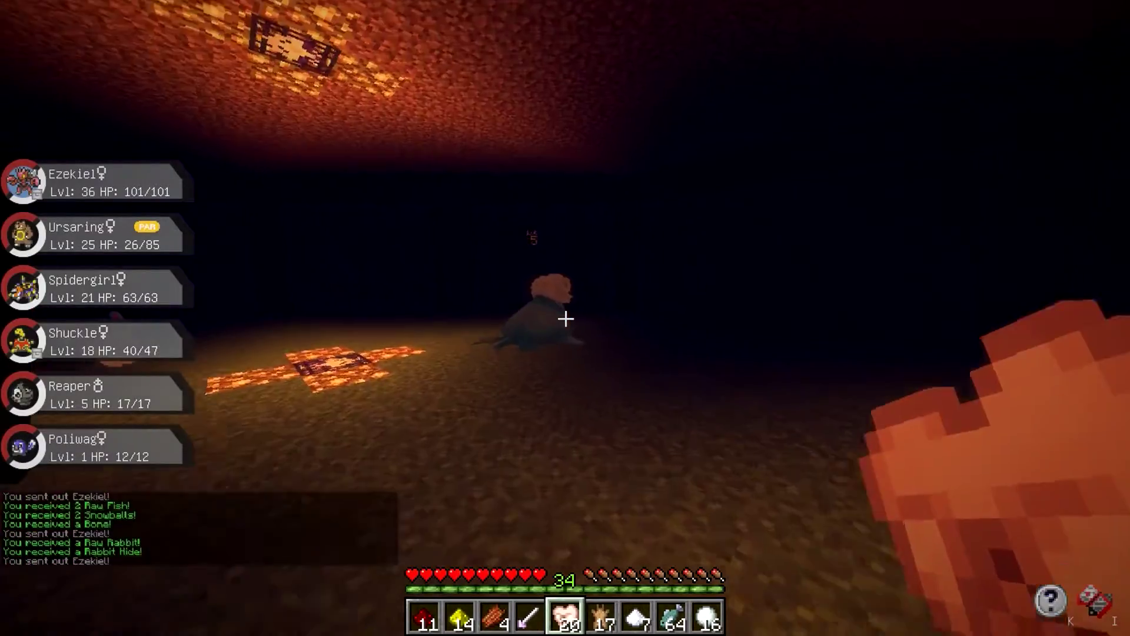
key(r)
key(r)
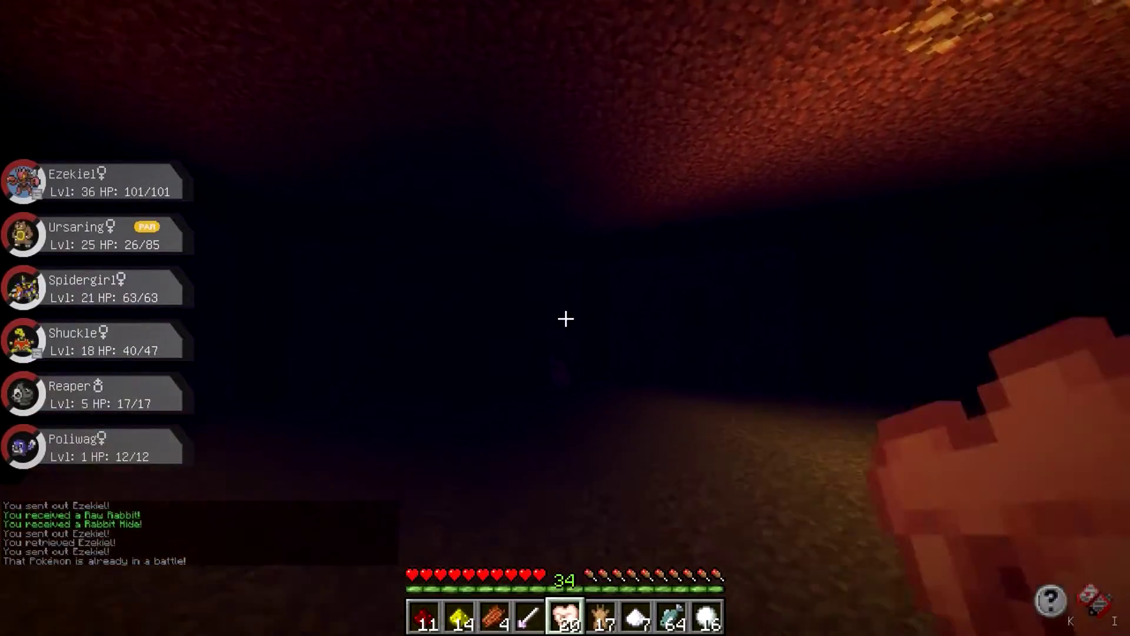
key(r)
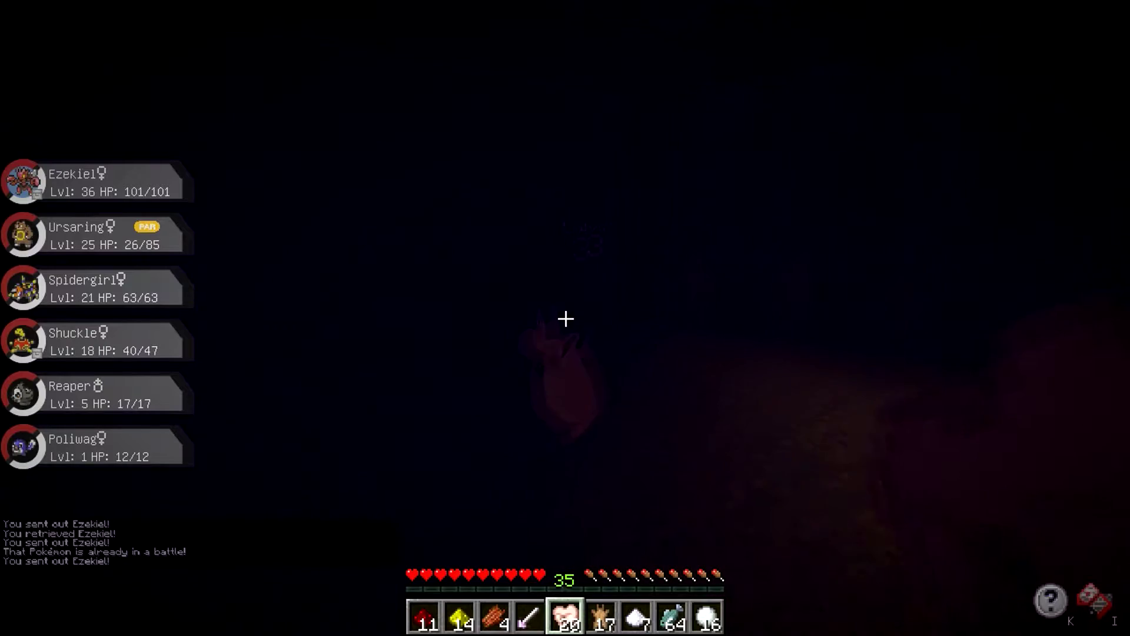
key(r)
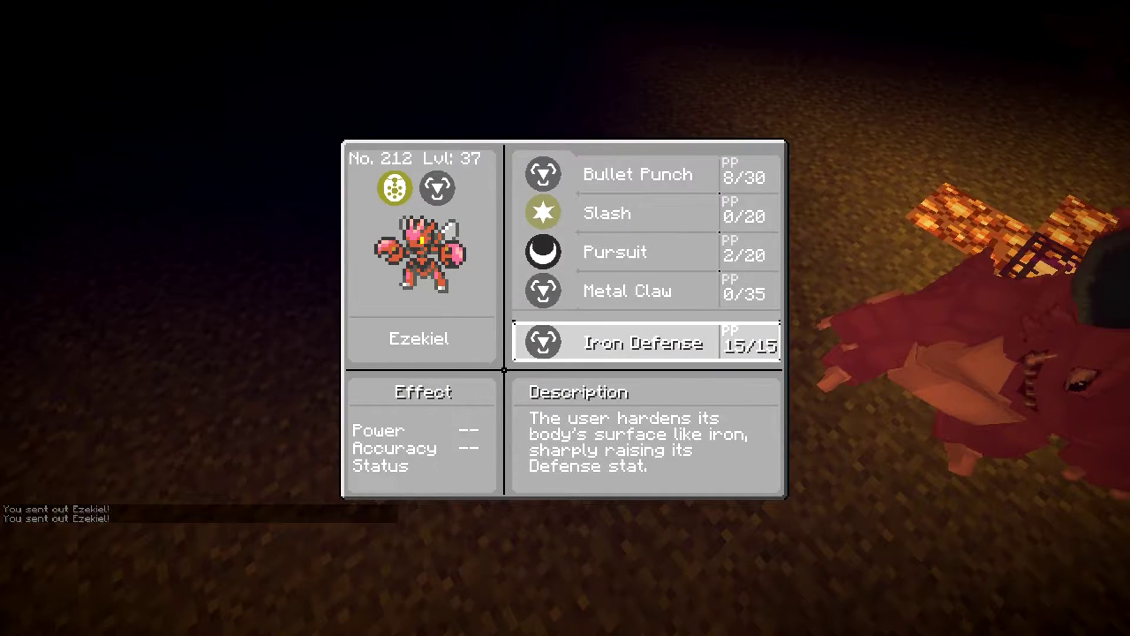
Decline Iron Defense for Ezekiel, then walk to the Pokémon Center counter.
key(Escape)
key(Return)
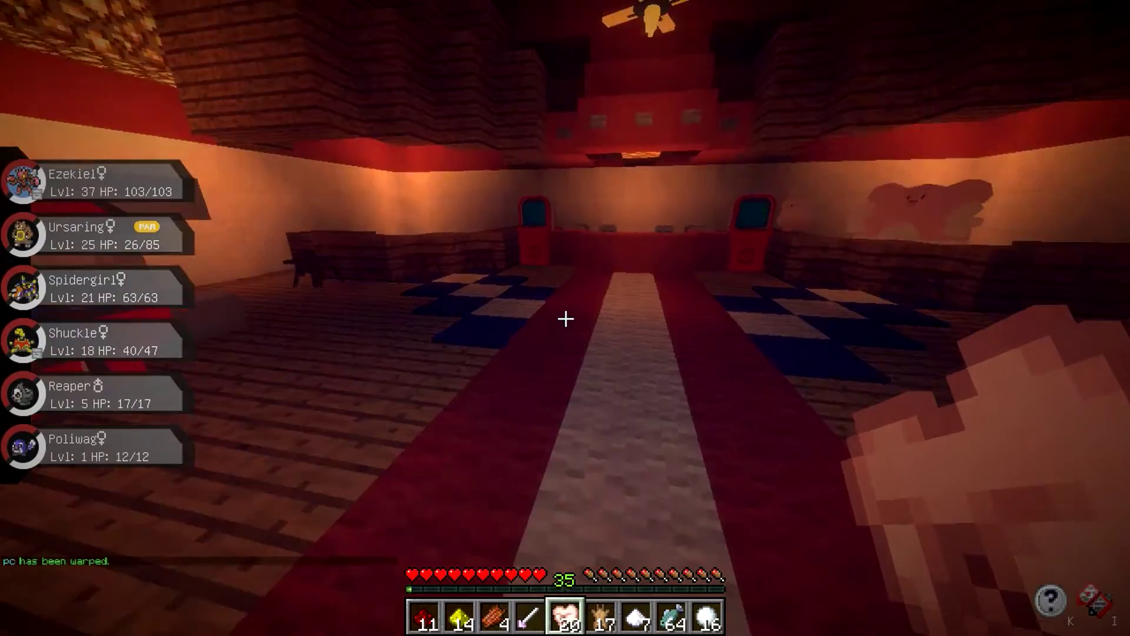
key(w)
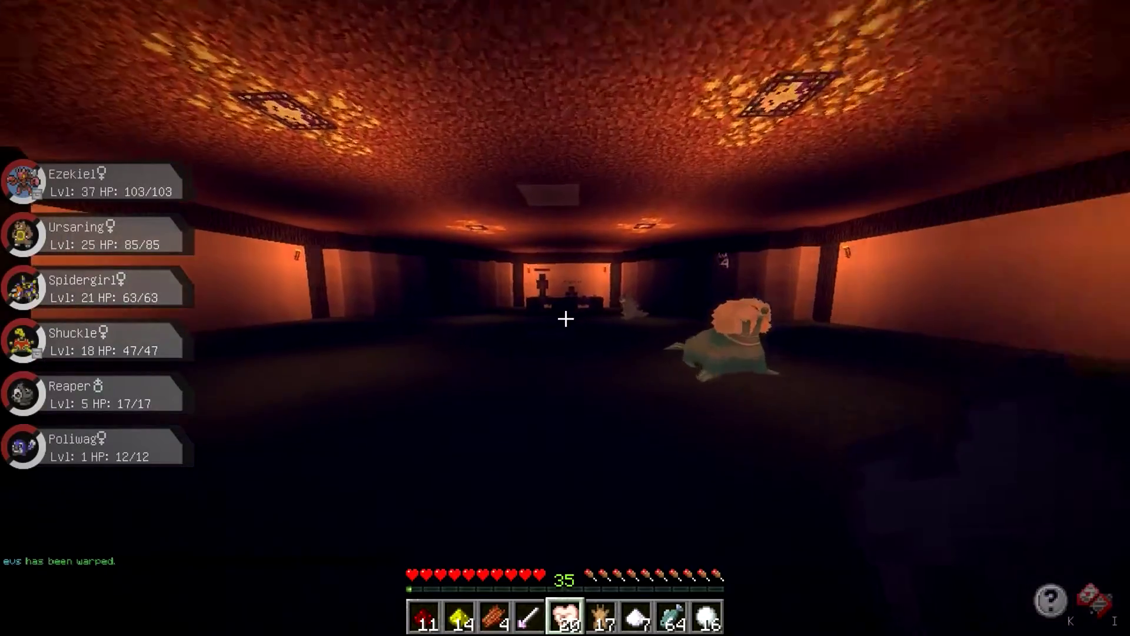
Walk back into the cave and battle an Azumarill and a Lv. 2 Walrein.
key(w)
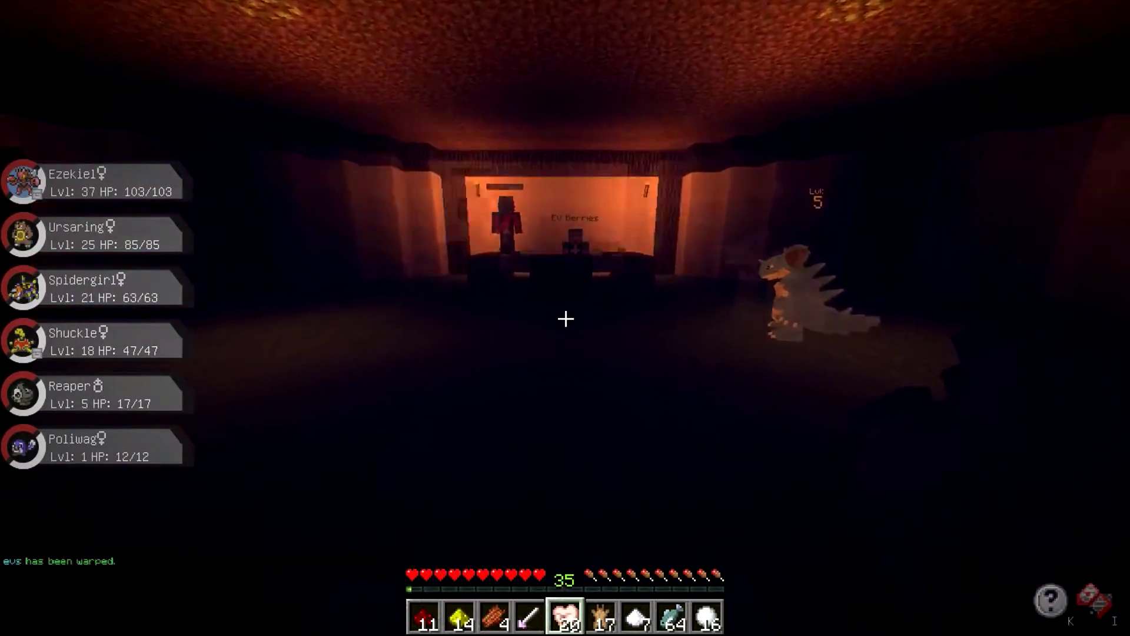
key(r)
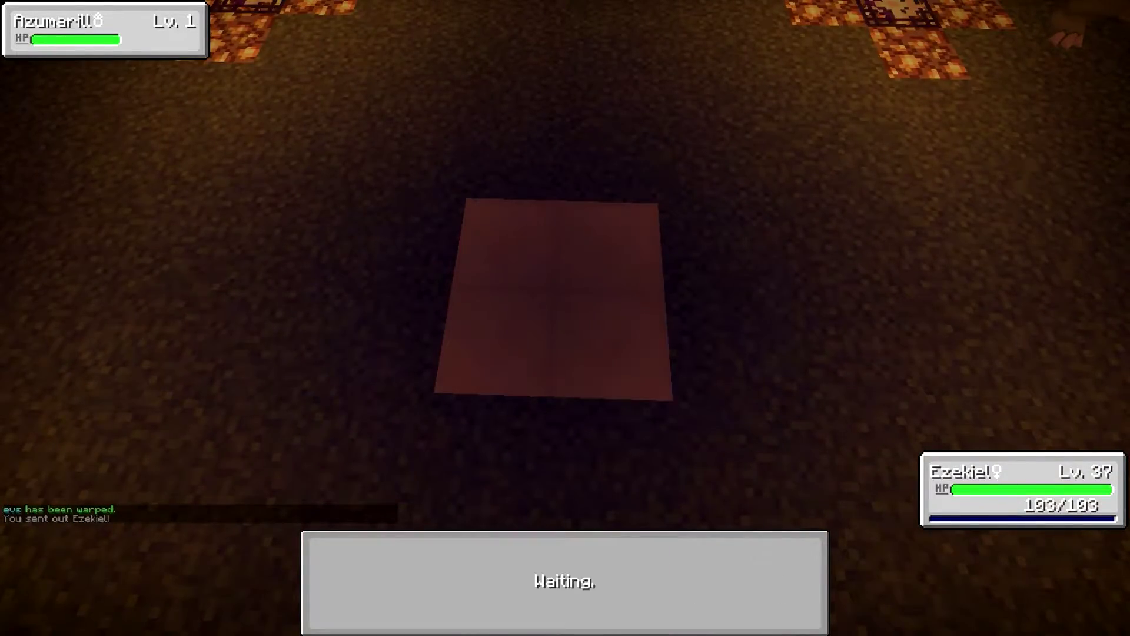
key(r)
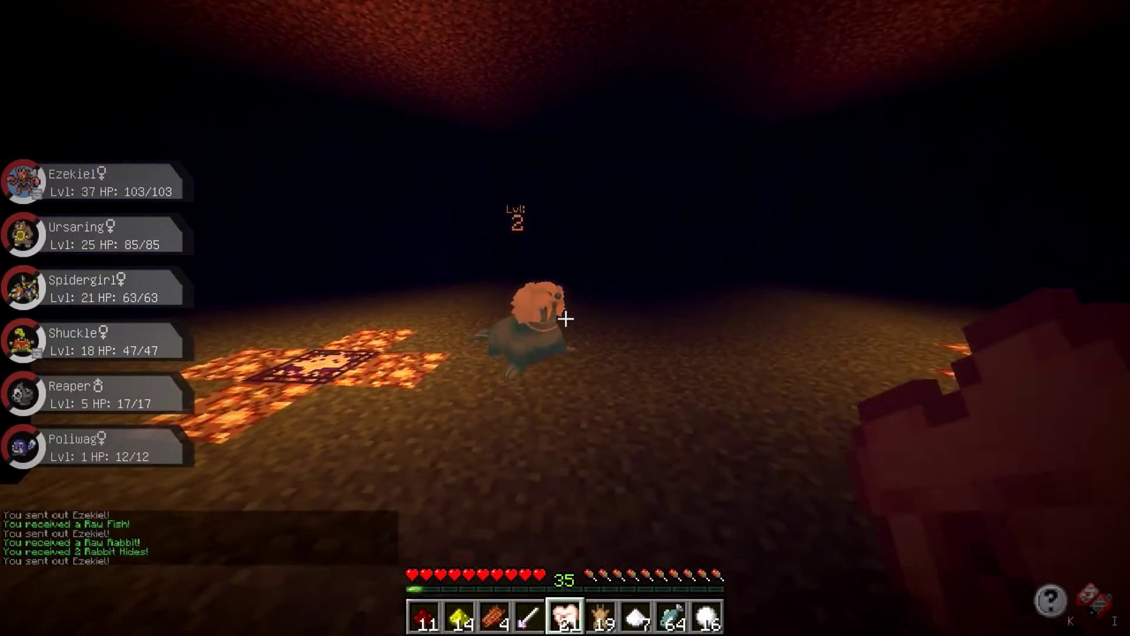
key(r)
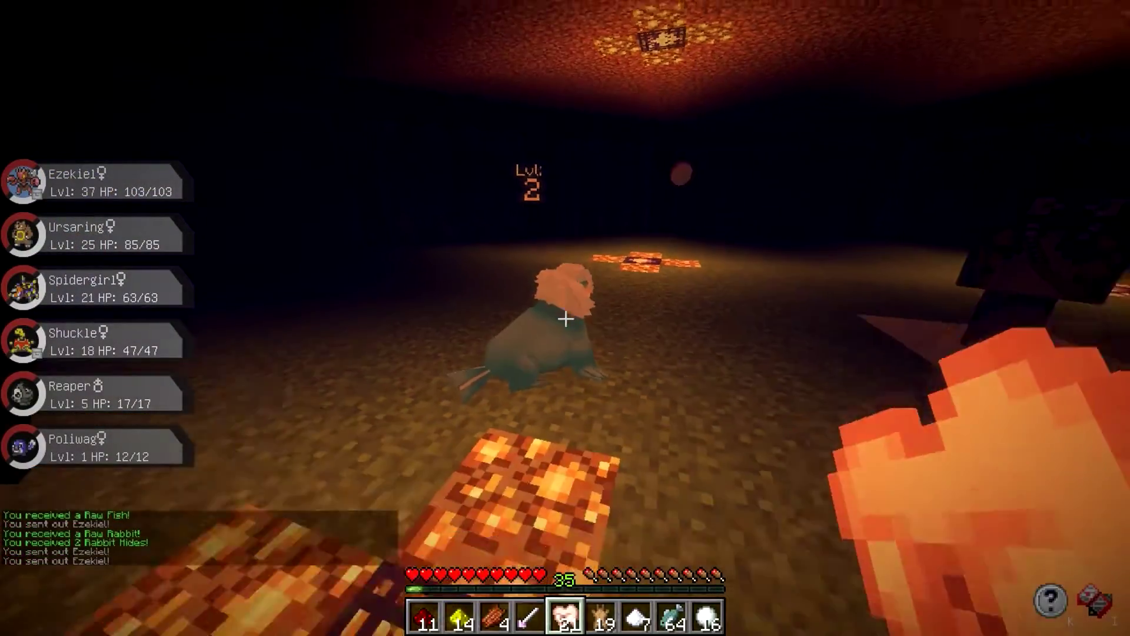
key(r)
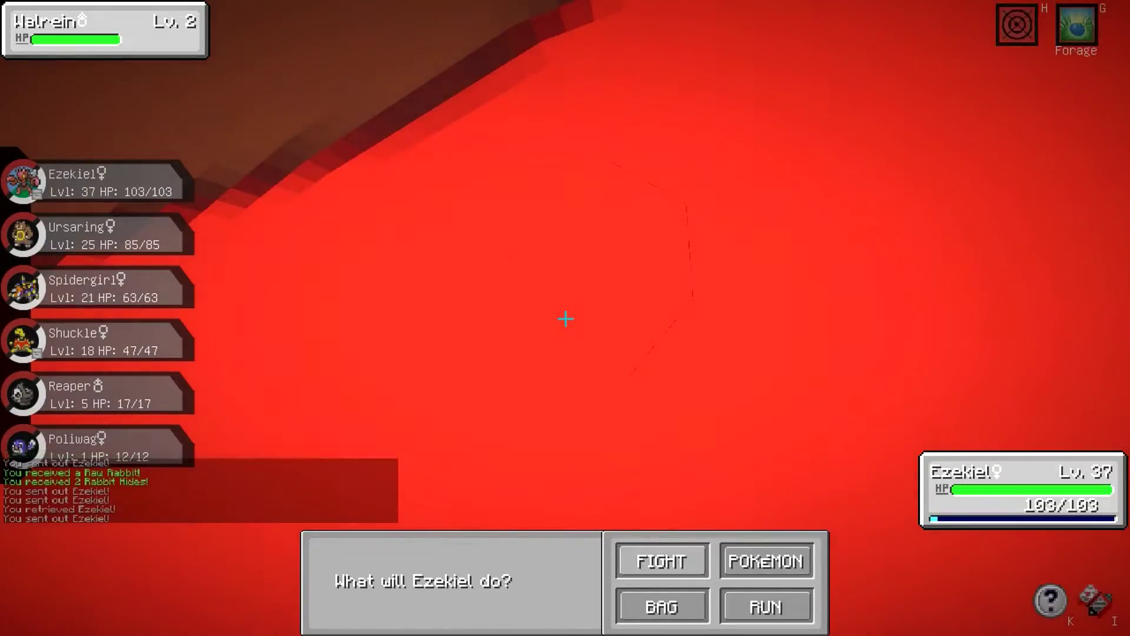
click(661, 561)
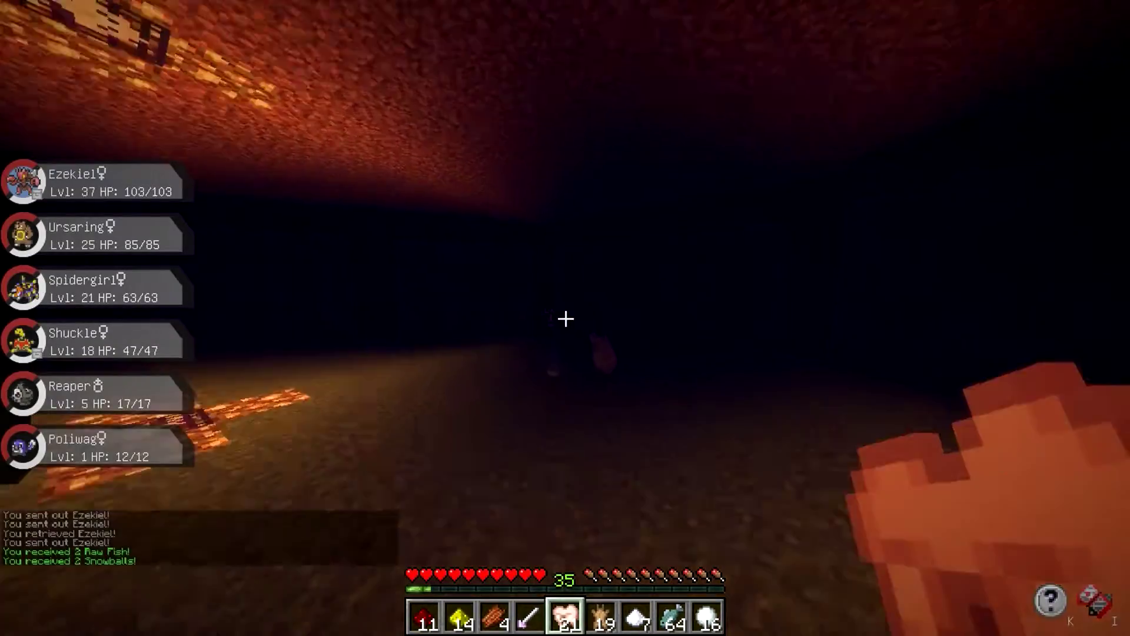
Beat a Lv. 1 Azumarill, another Azumarill and a Wigglytuff, then send Ezekiel again.
key(r)
click(662, 561)
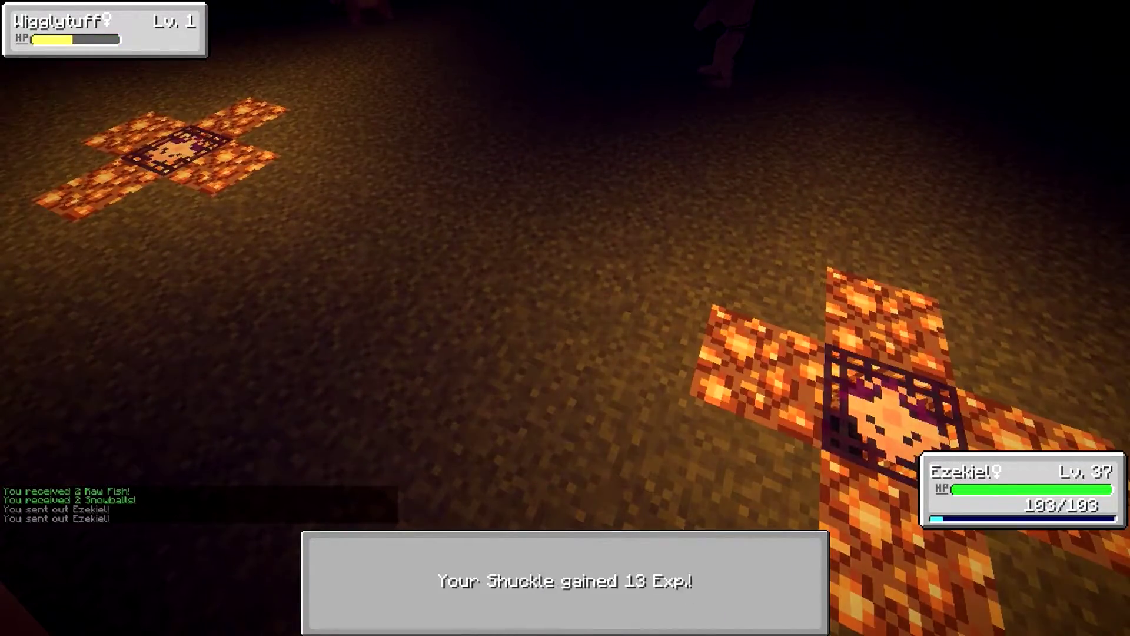
key(r)
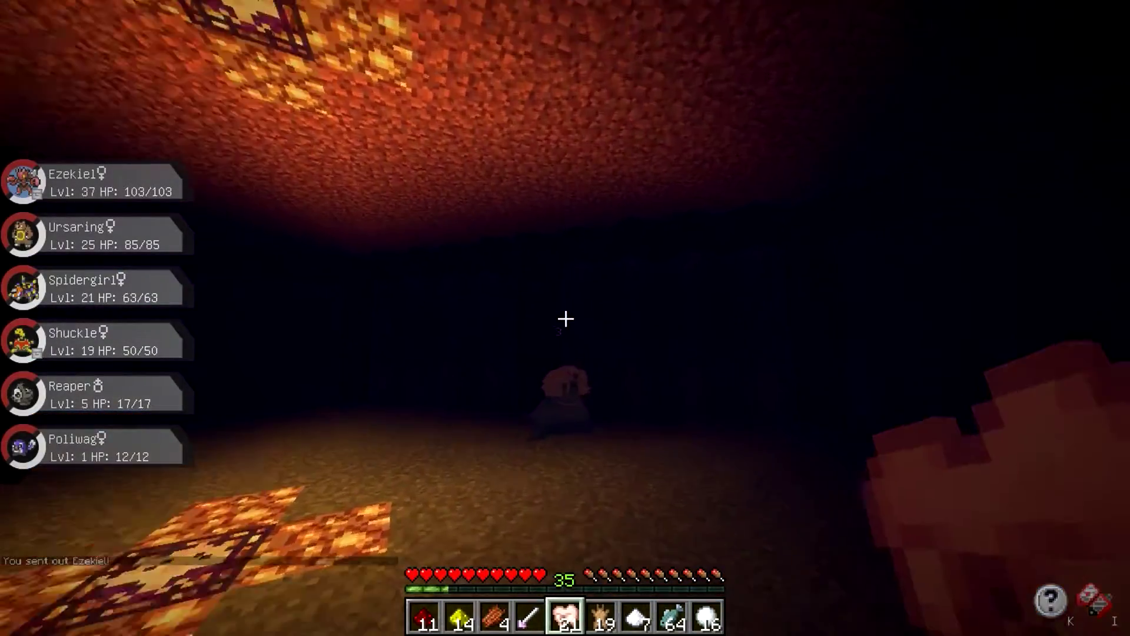
click(662, 561)
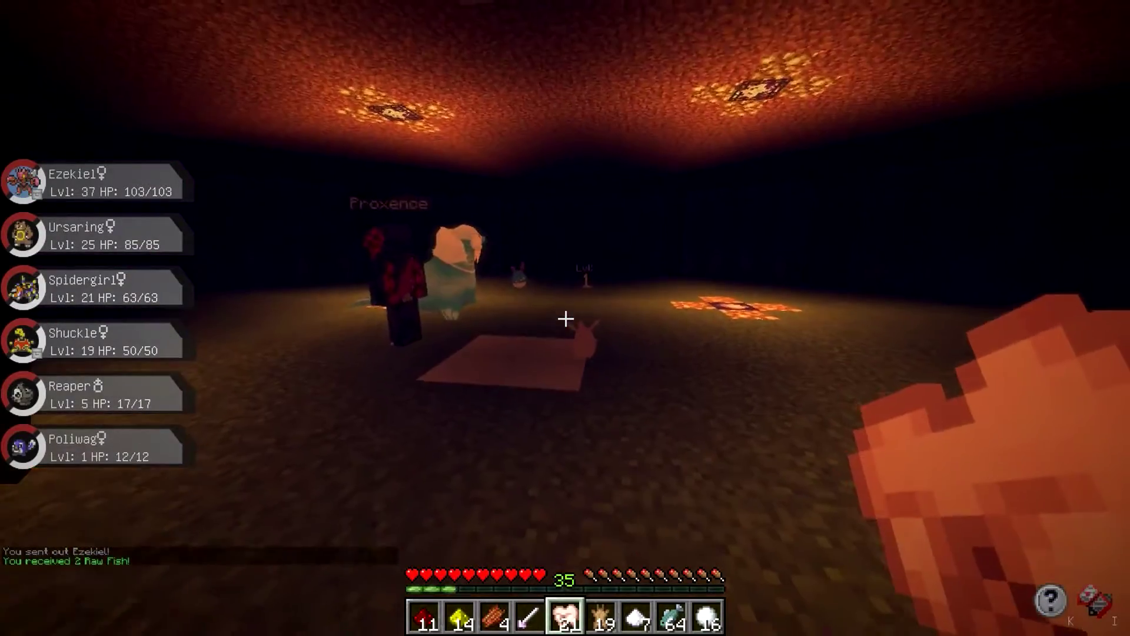
key(r)
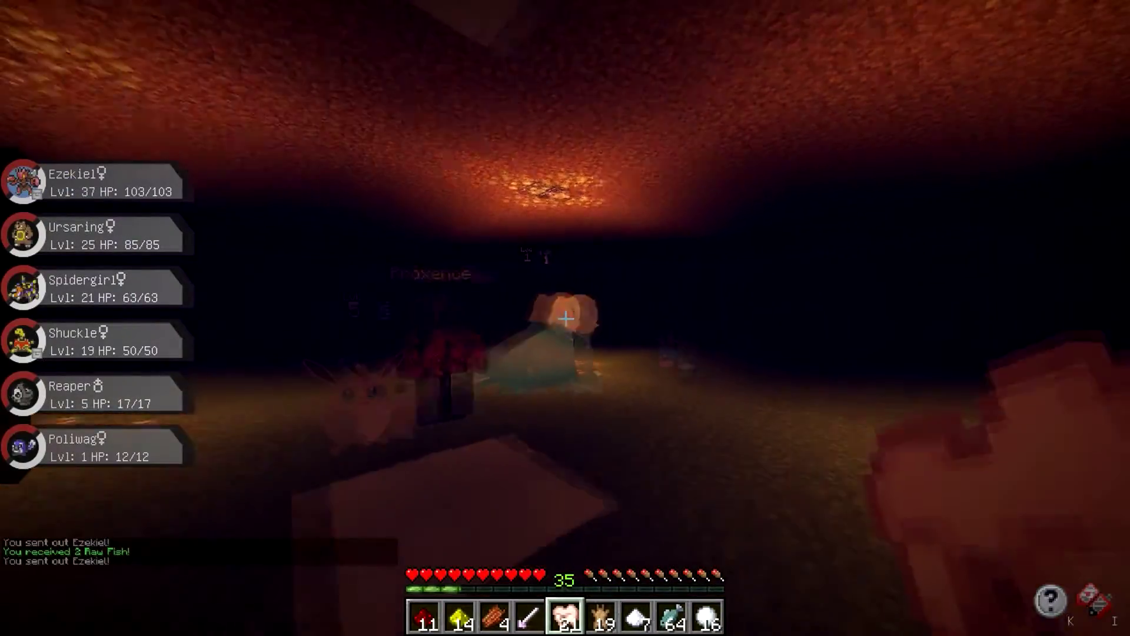
key(r)
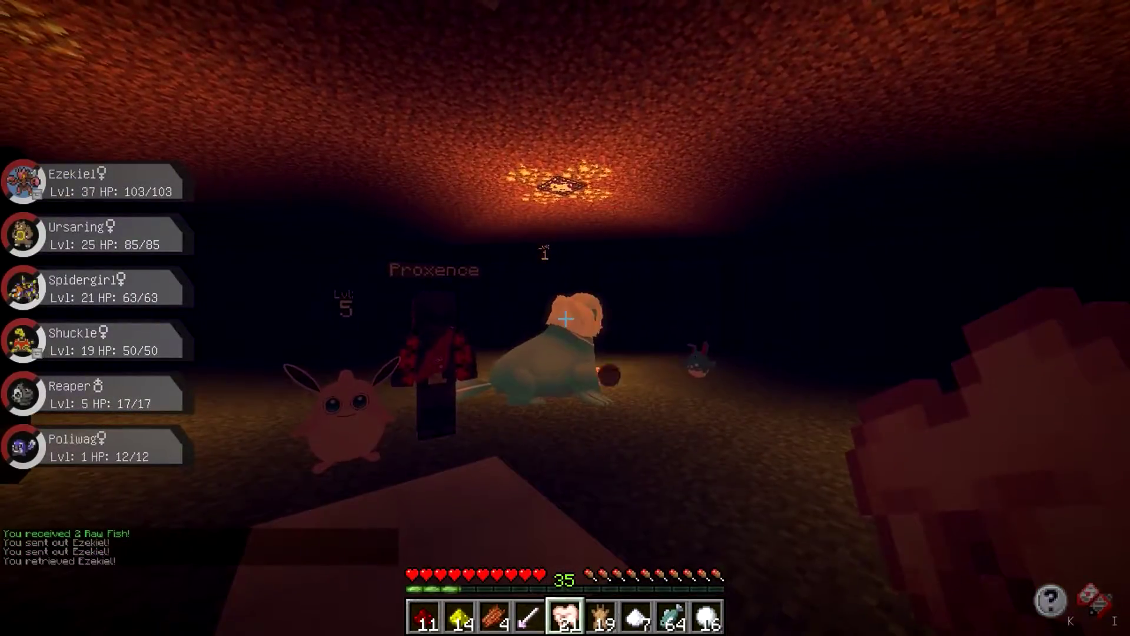
key(r)
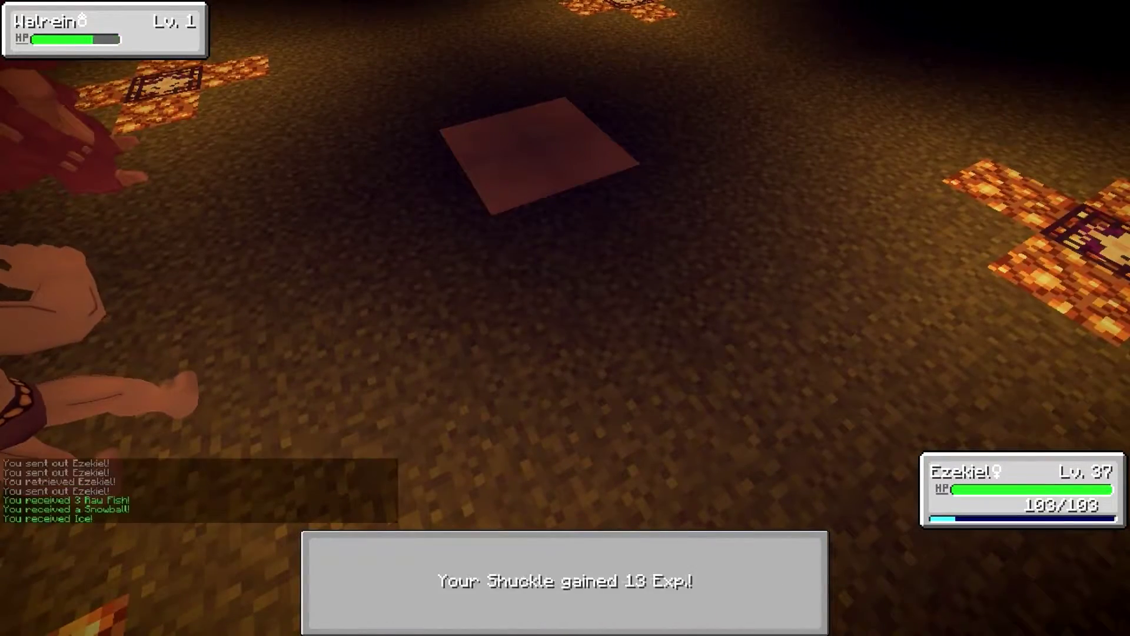
text(/warp evs)
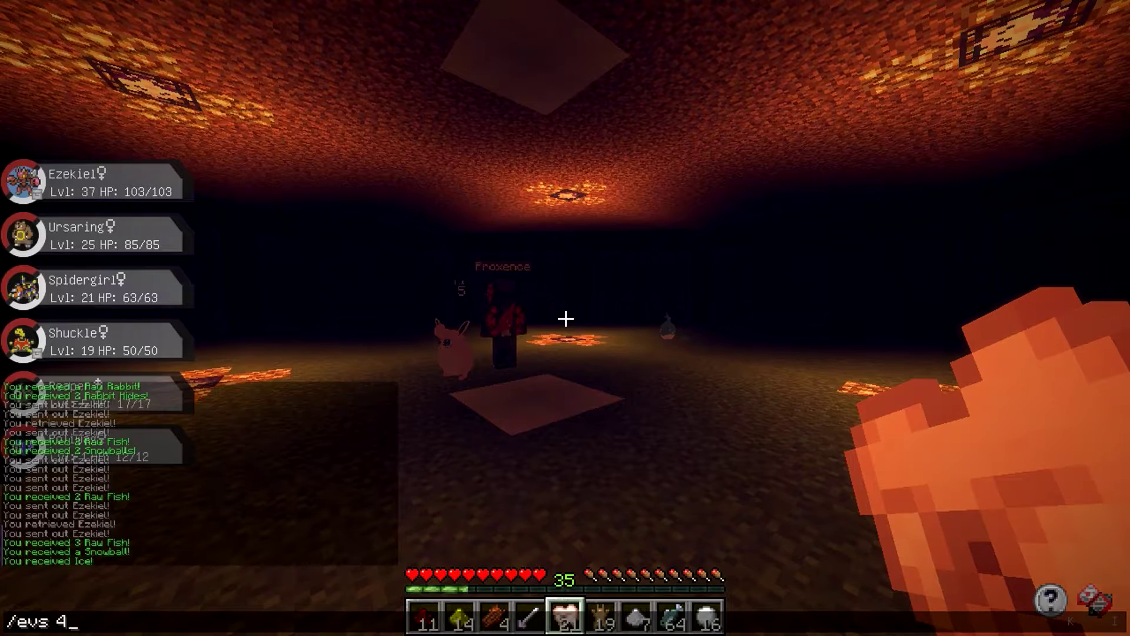
Enter /evs 4 to show Shuckle's 255 HP EVs, then open and close the inventory.
key(Return)
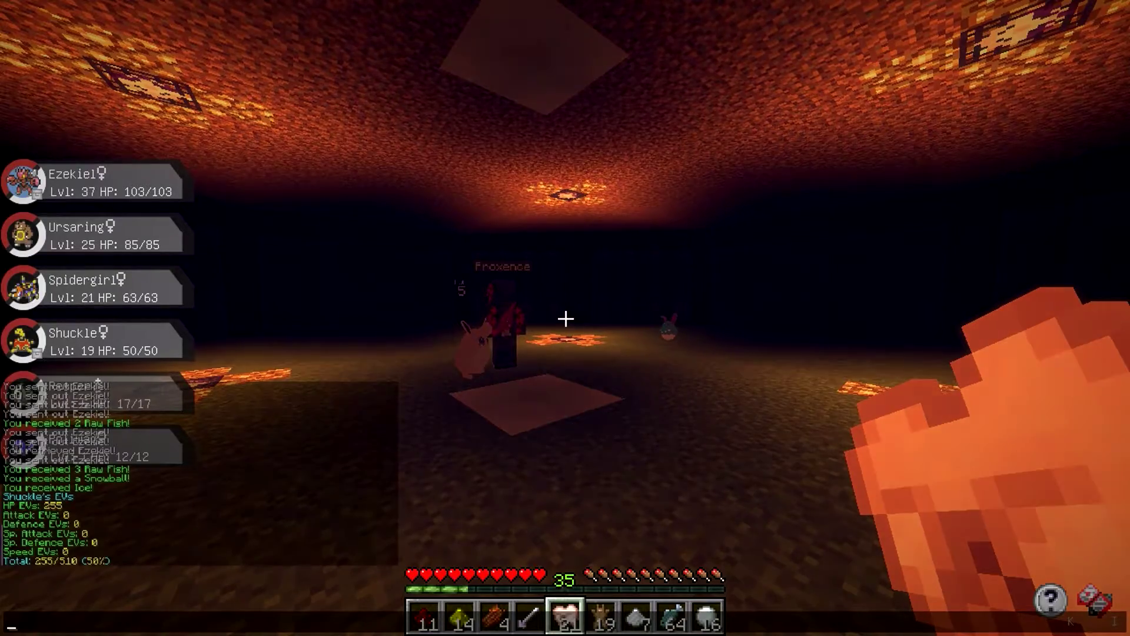
key(e)
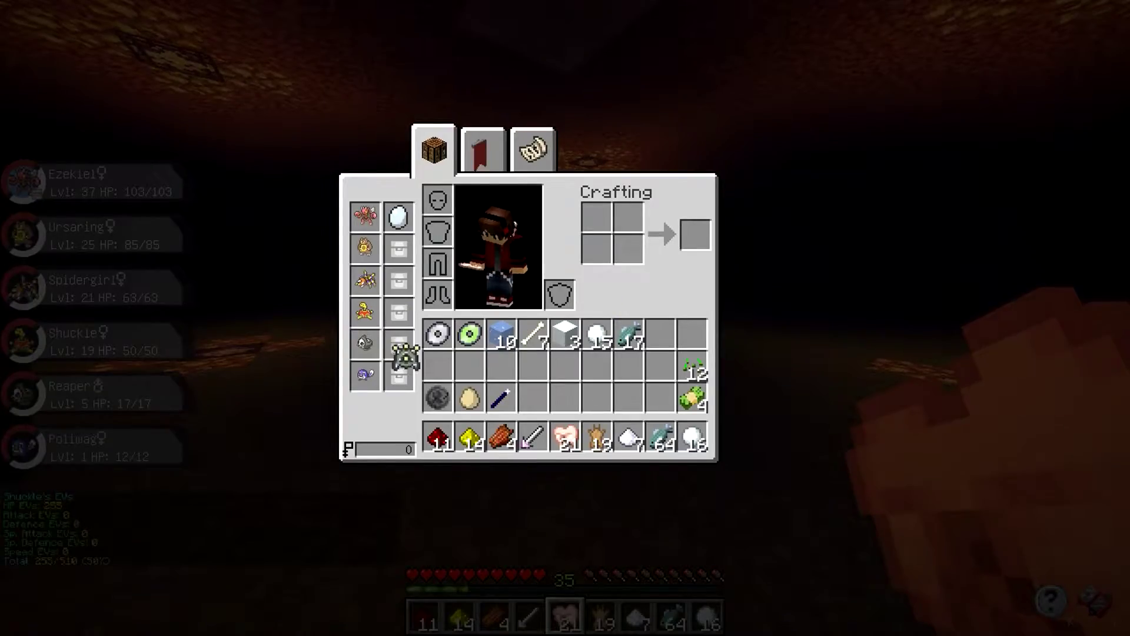
key(e)
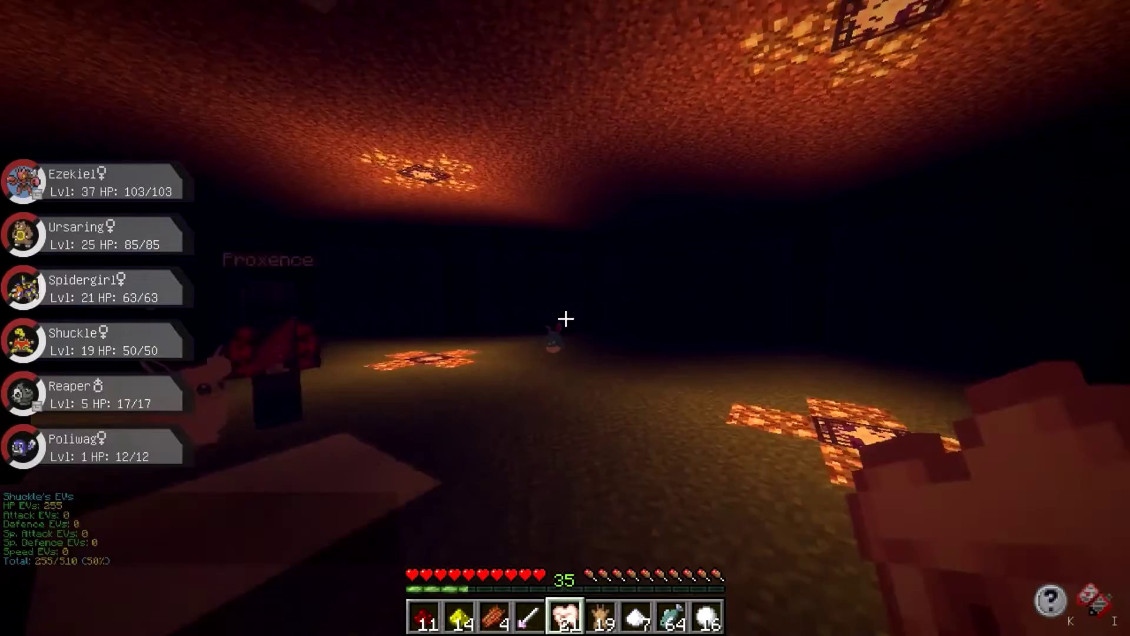
Battle a Lv. 2 Azumarill, a Lv. 5 Wigglytuff and another pink Pokémon.
key(r)
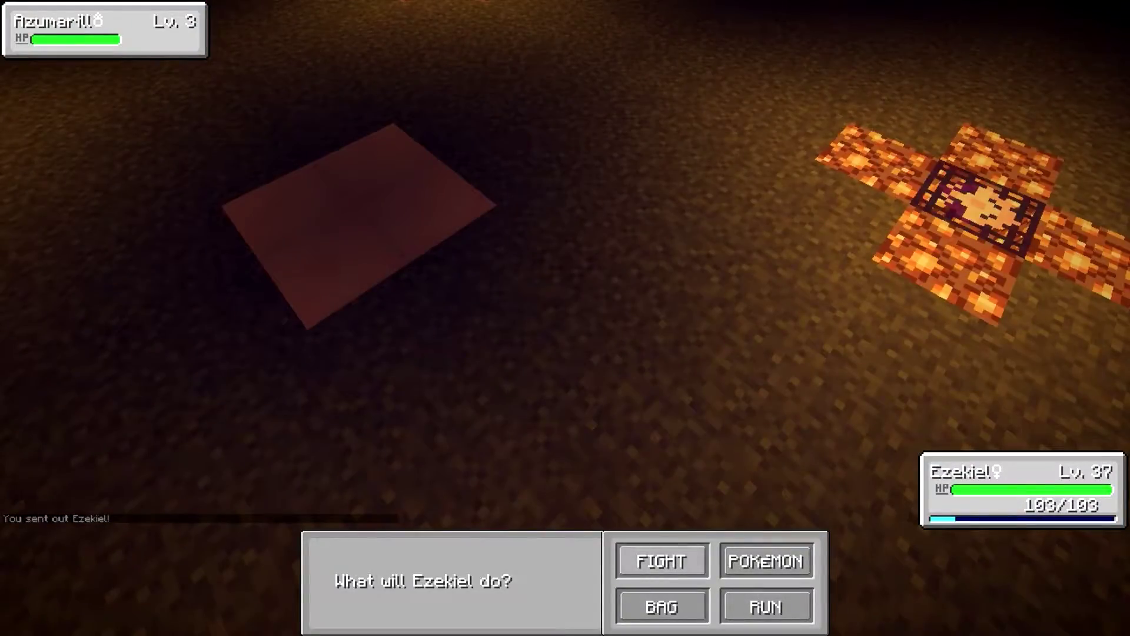
key(r)
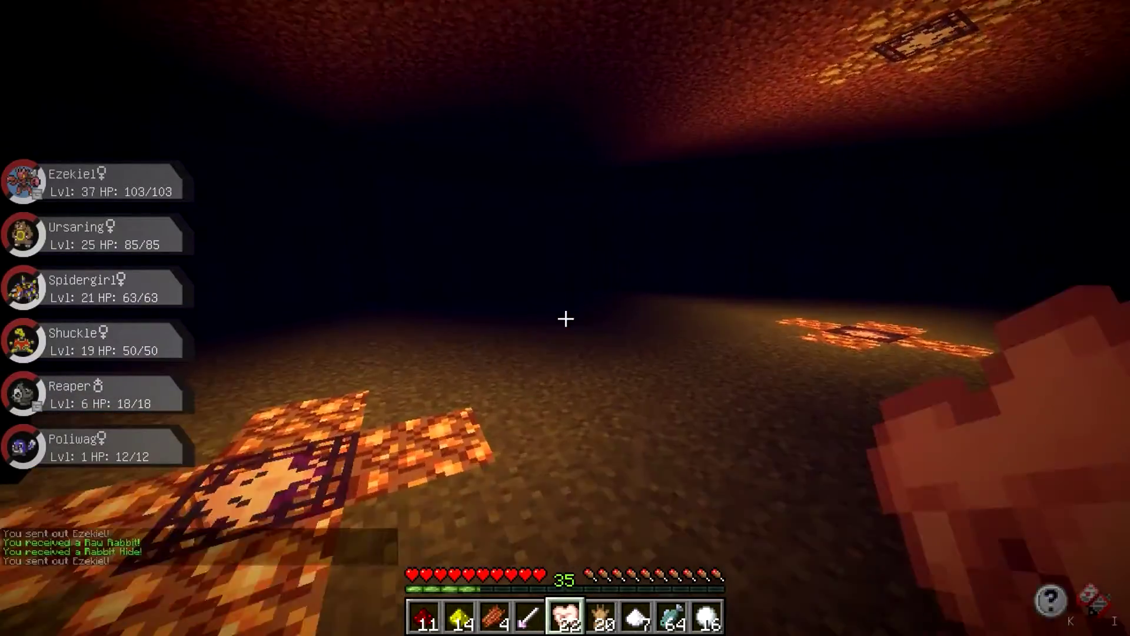
key(r)
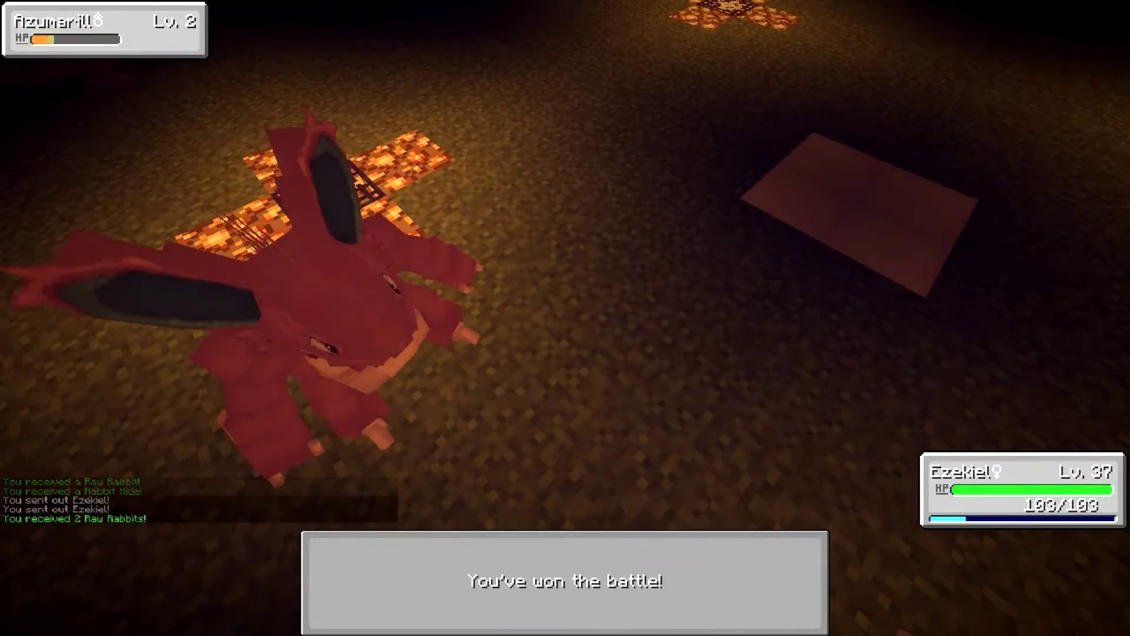
key(r)
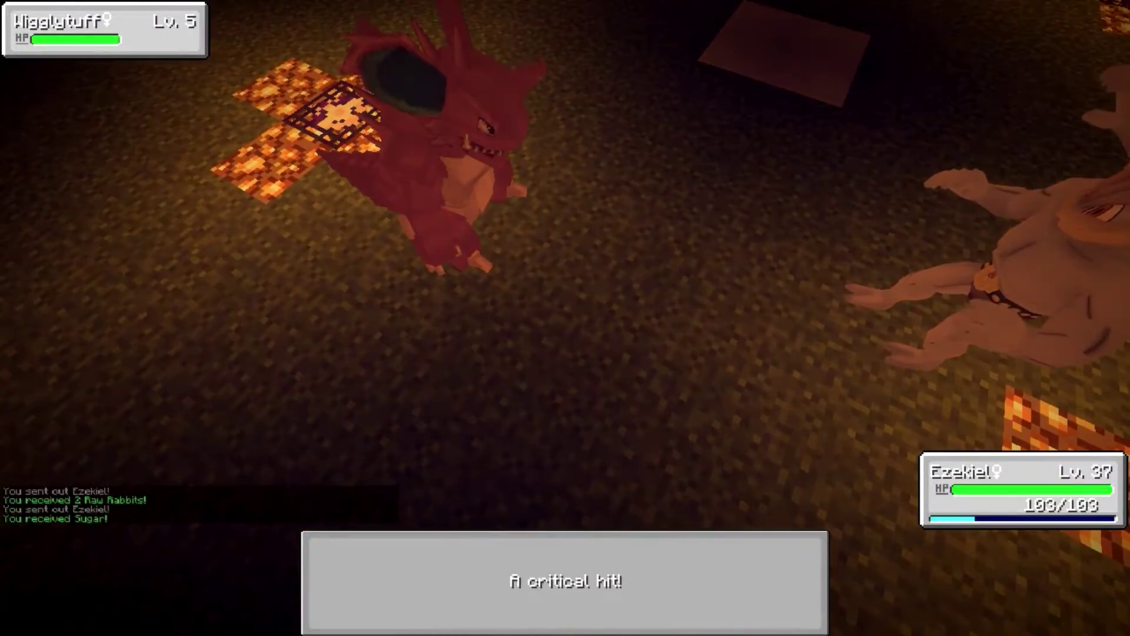
key(r)
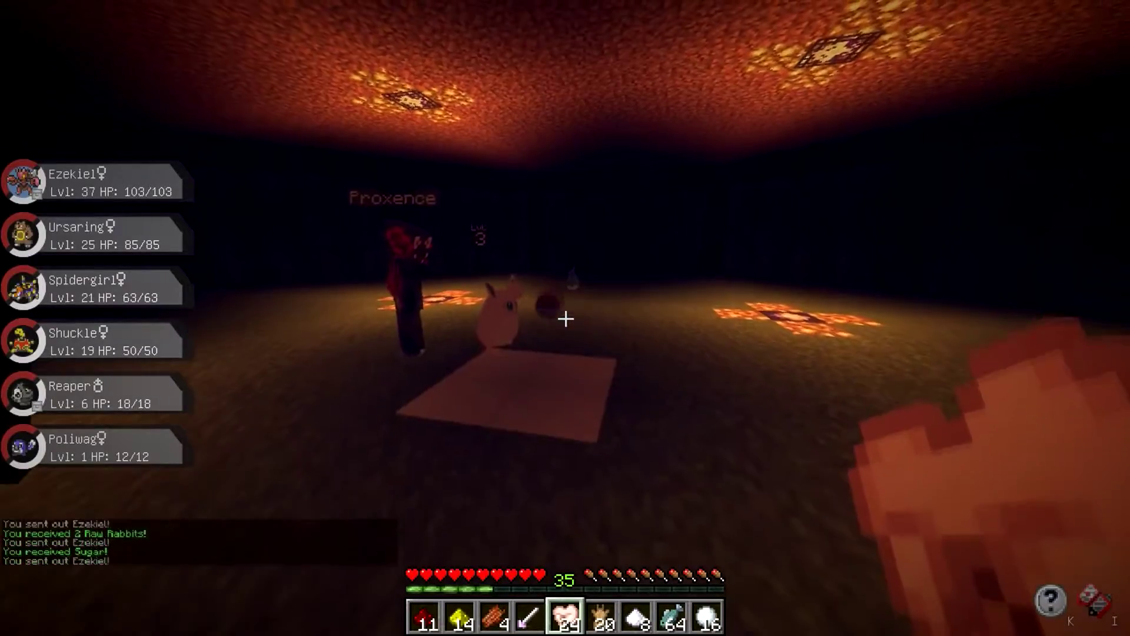
key(r)
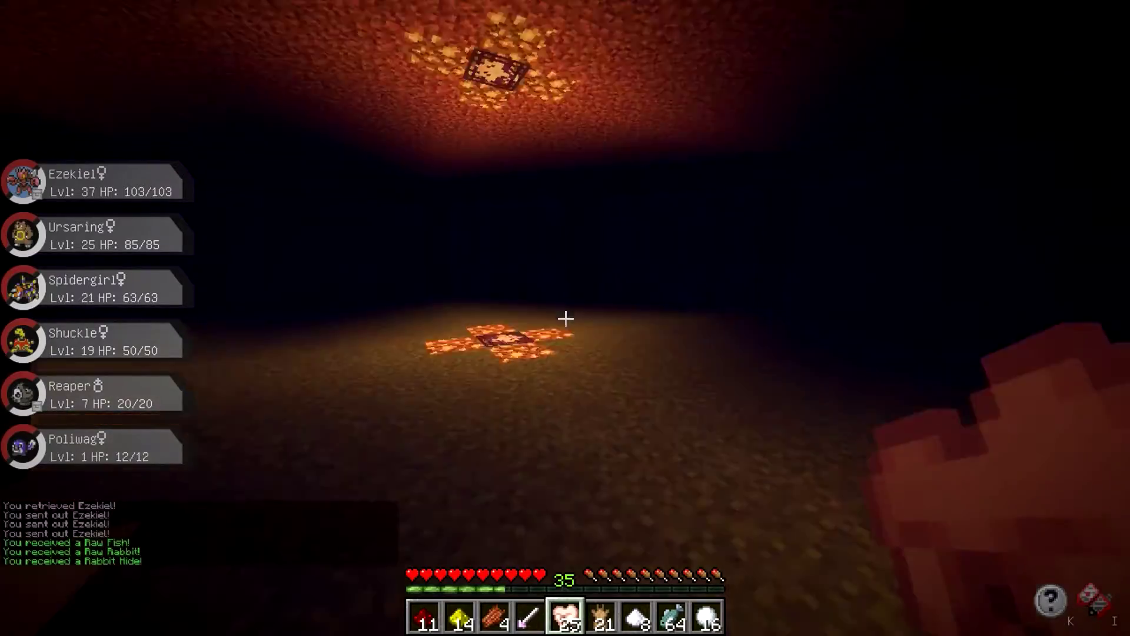
Fight a string of wild Azumarill, then walk toward nearby spawns.
key(r)
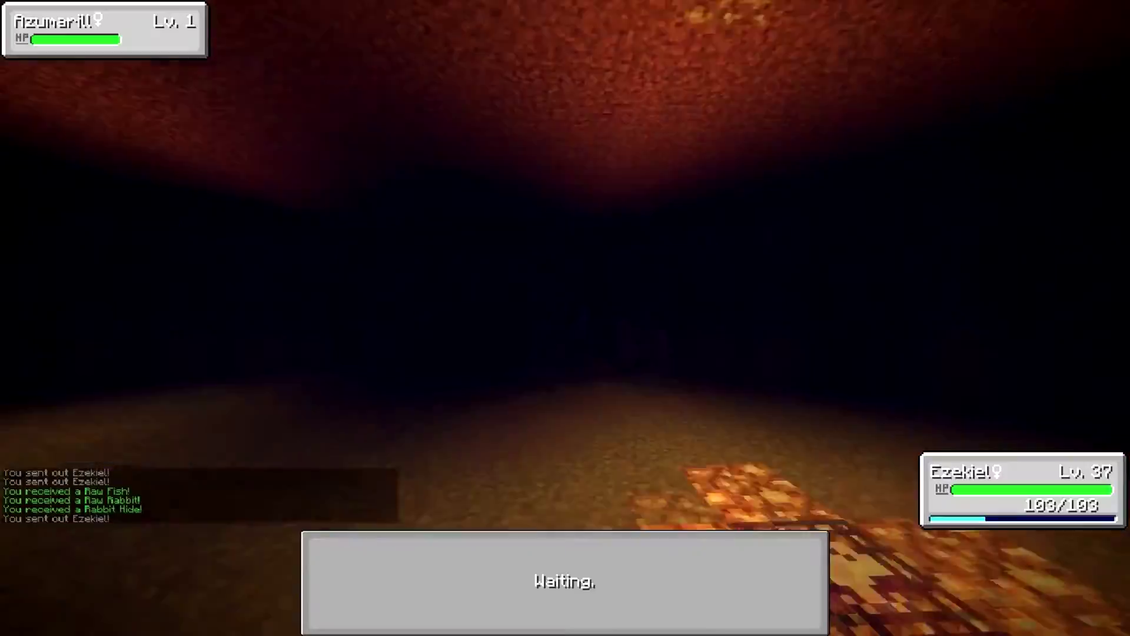
click(654, 557)
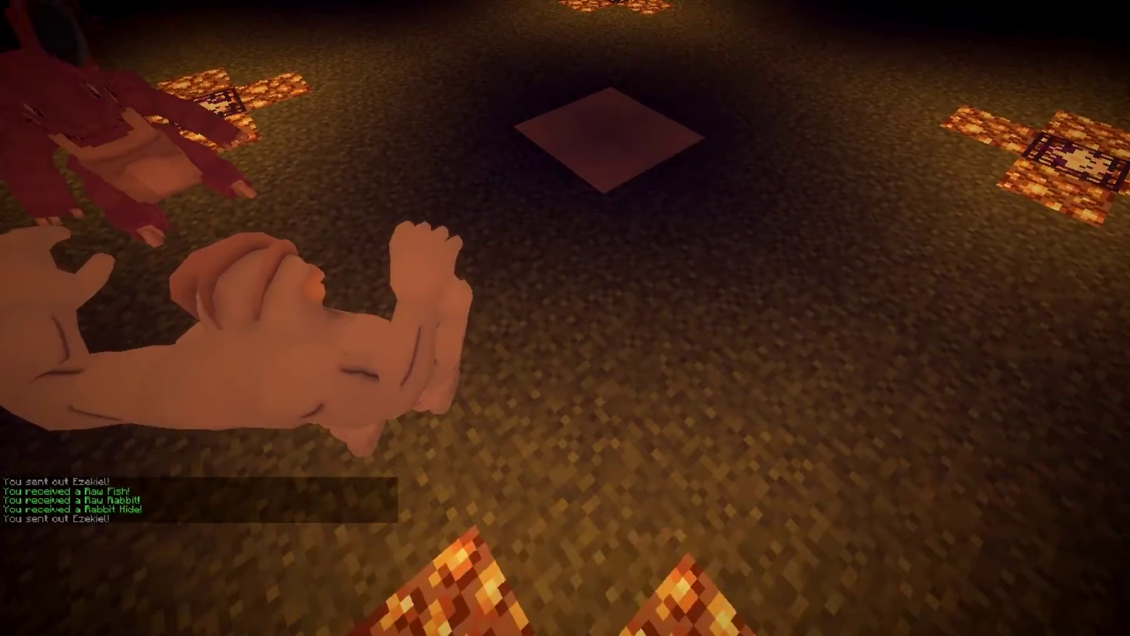
key(r)
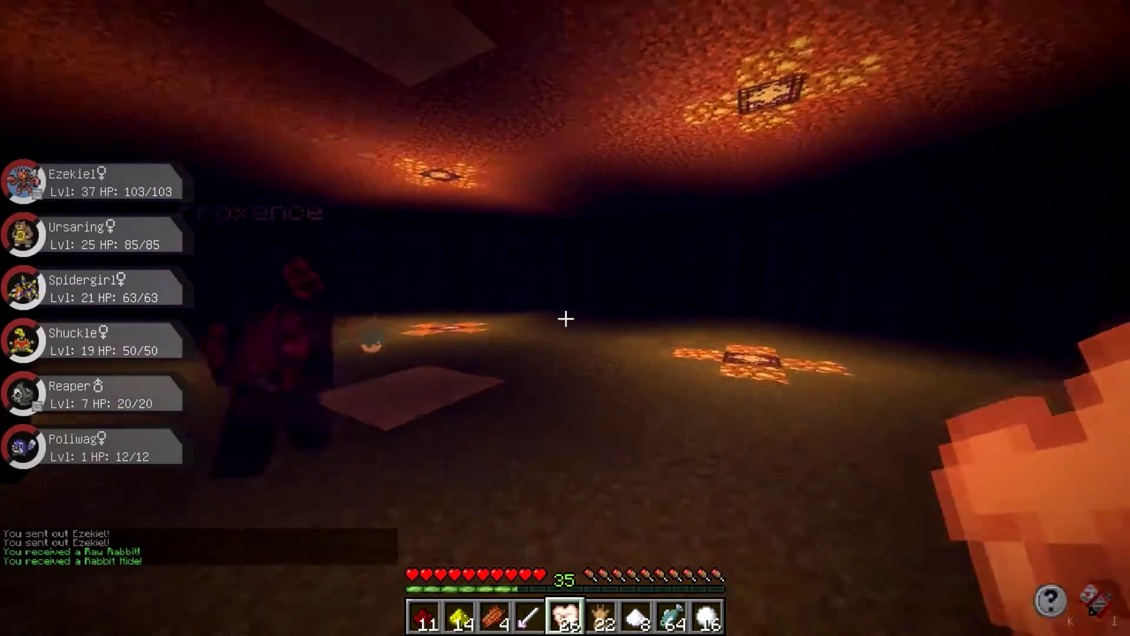
key(r)
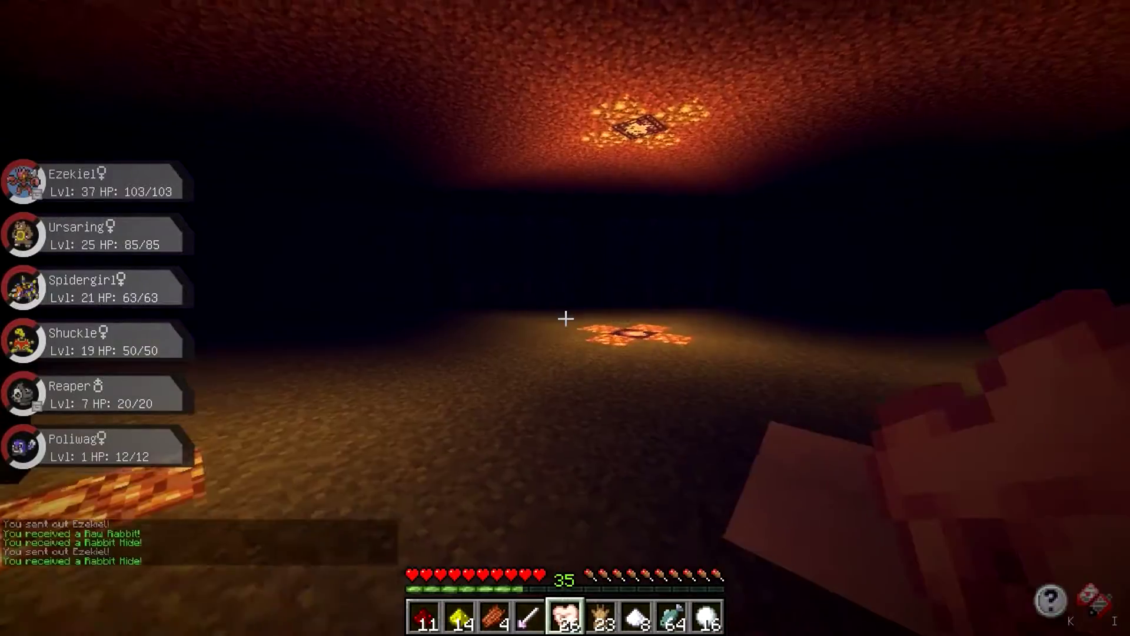
key(r)
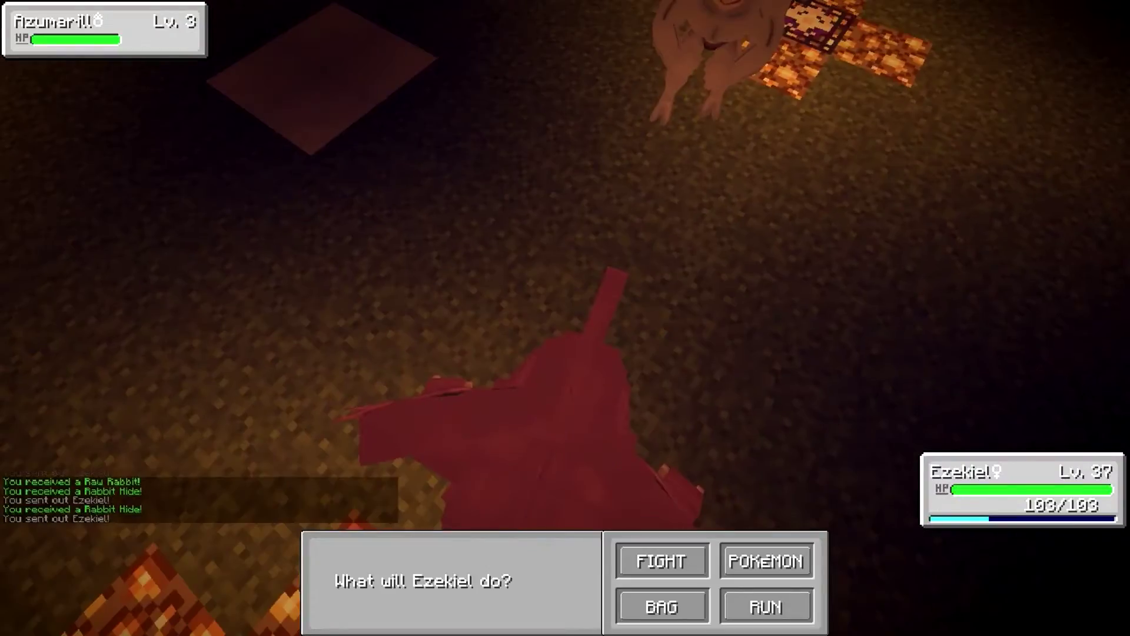
click(664, 557)
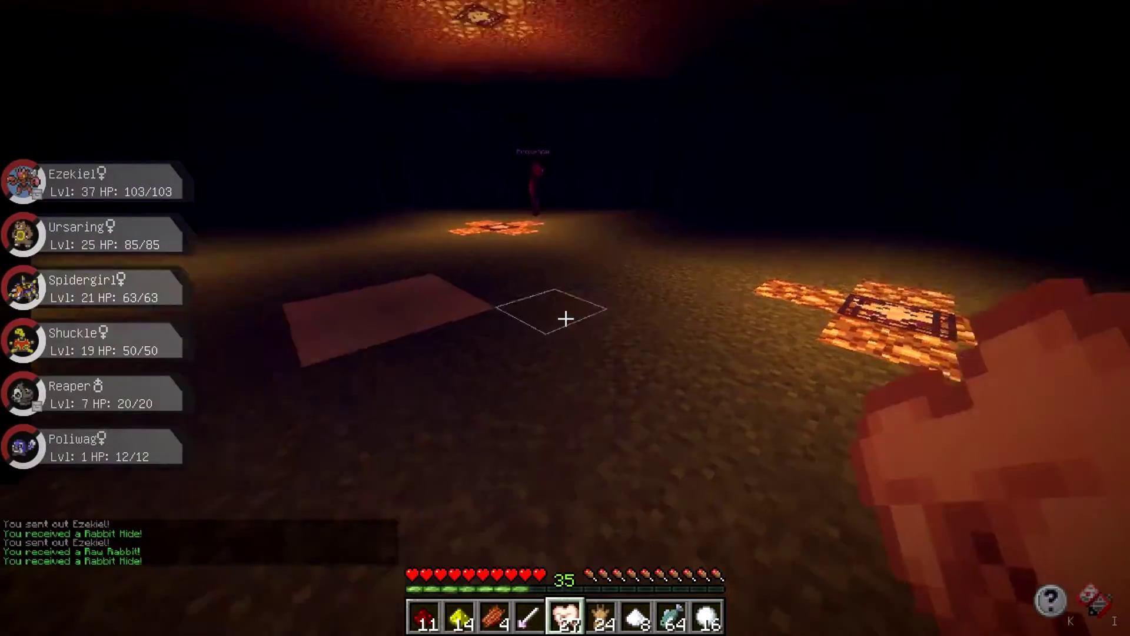
key(w)
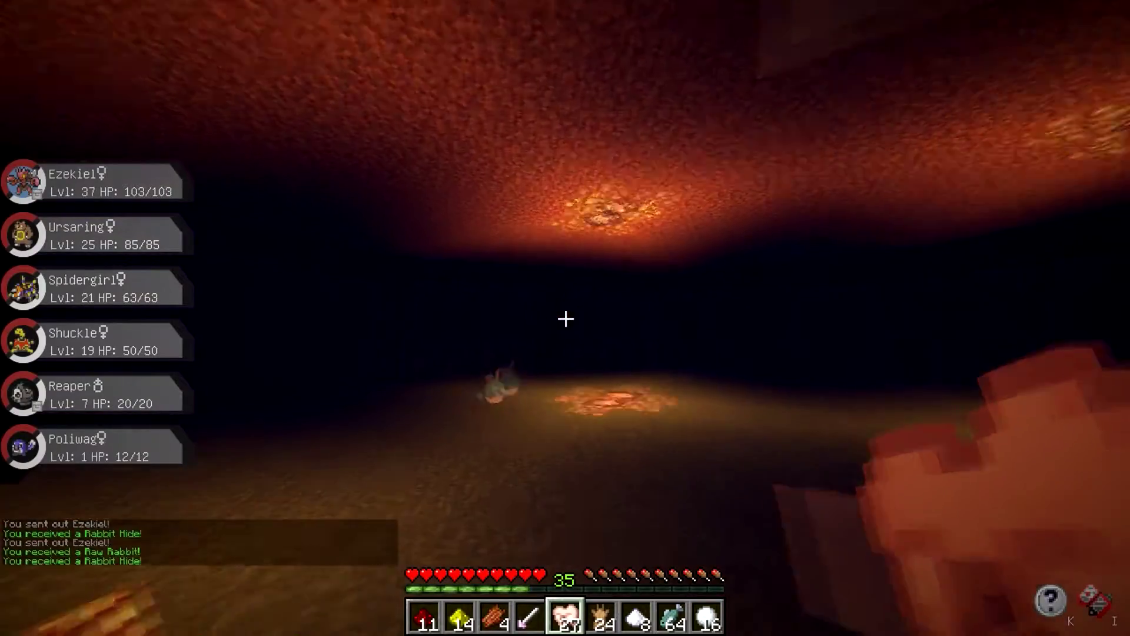
Defeat Azumarill at levels 4, 1, 2 and 5 with Ezekiel.
key(r)
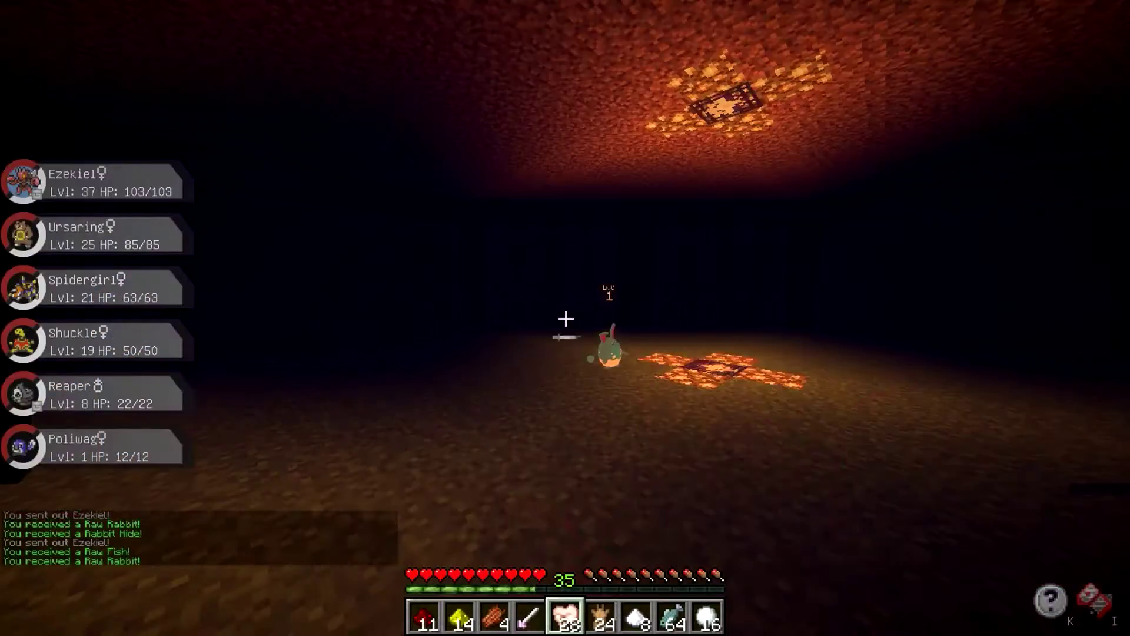
key(r)
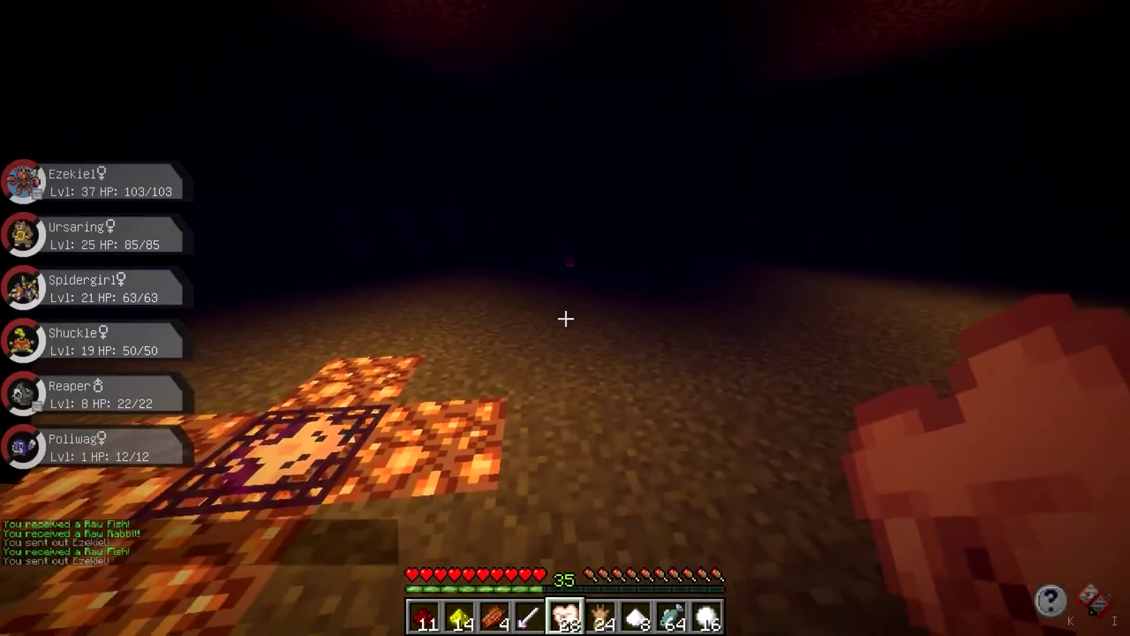
key(r)
click(651, 556)
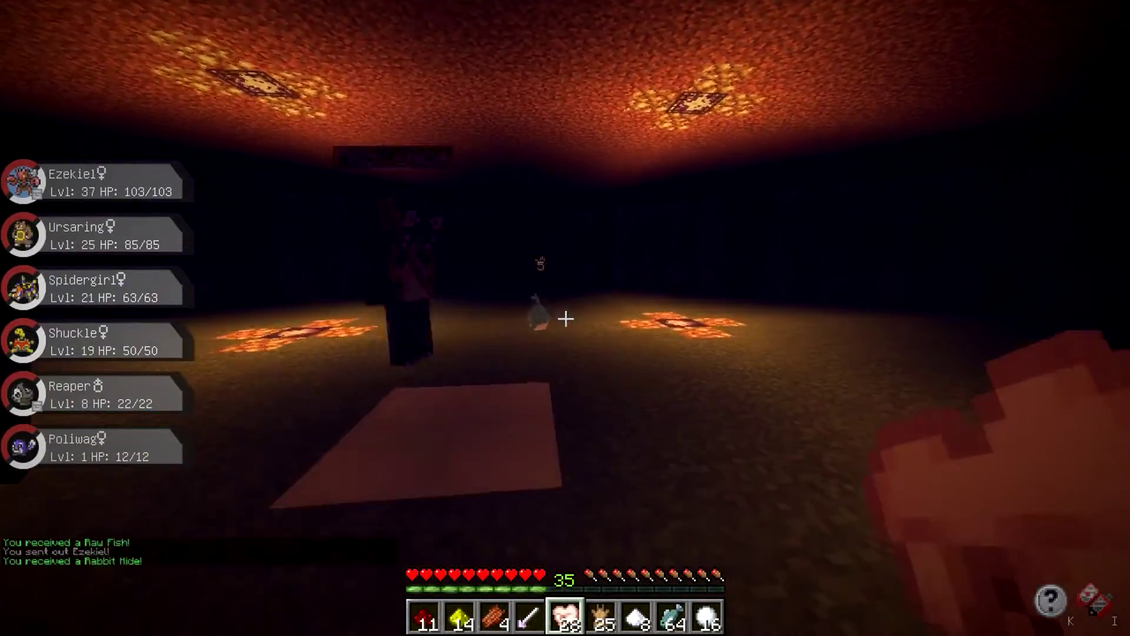
key(r)
click(661, 557)
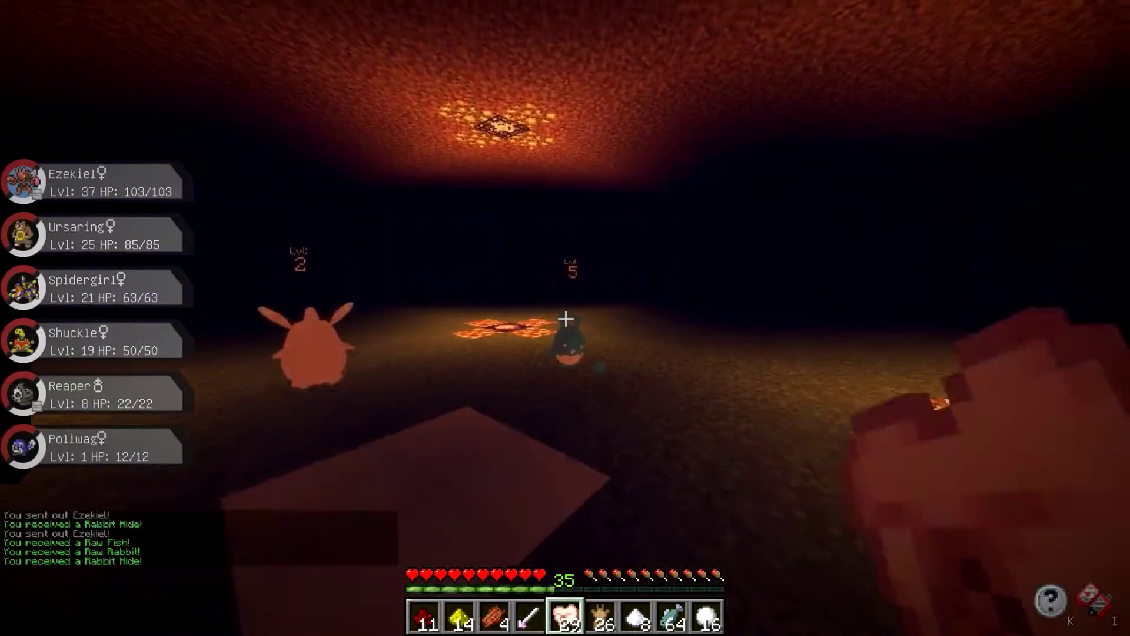
Knock out more Azumarill and a Wigglytuff, then target another Wigglytuff.
key(r)
click(661, 561)
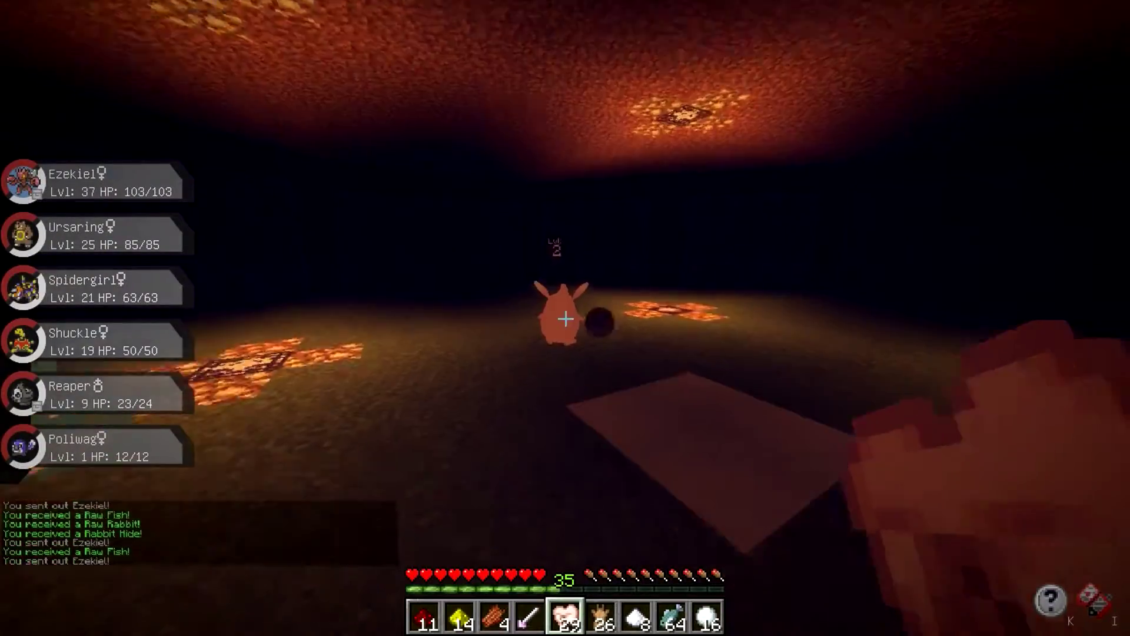
click(656, 557)
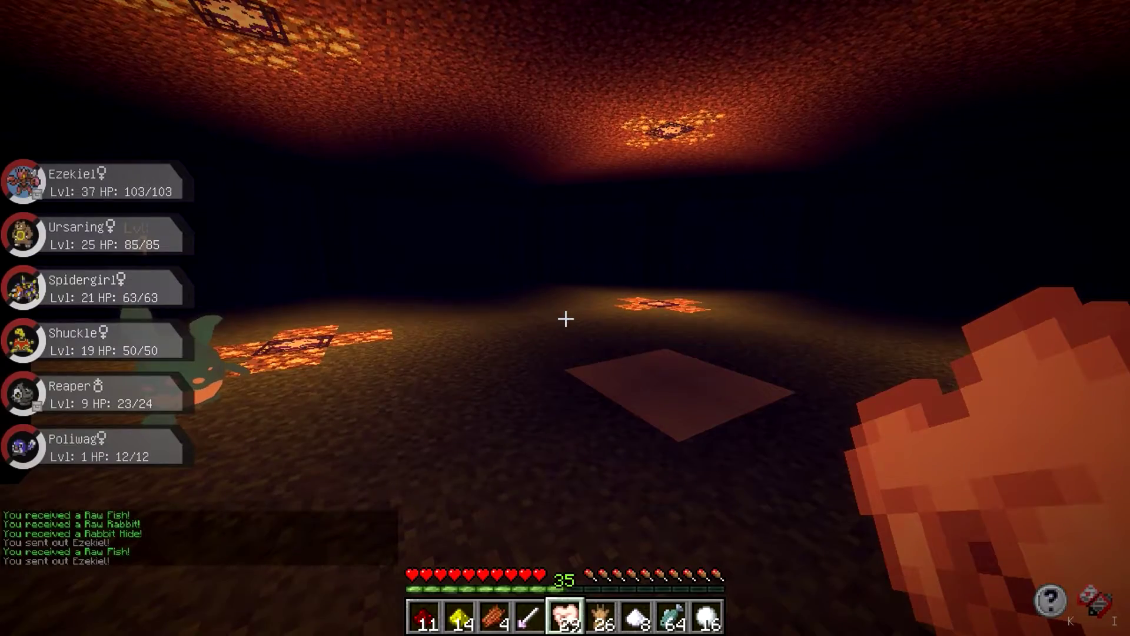
key(r)
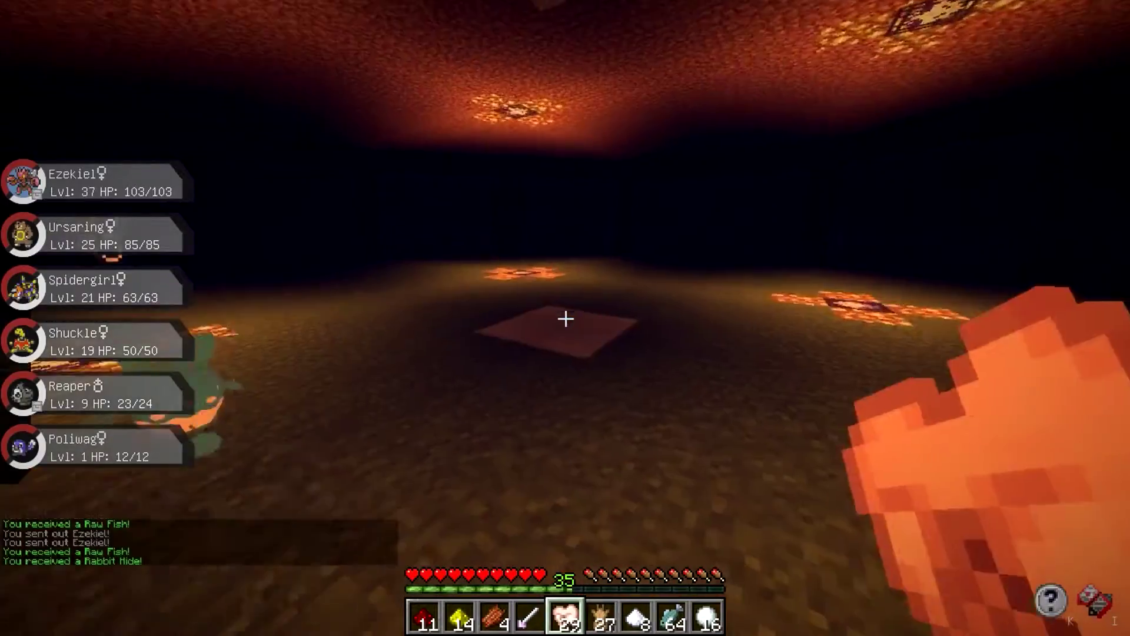
key(r)
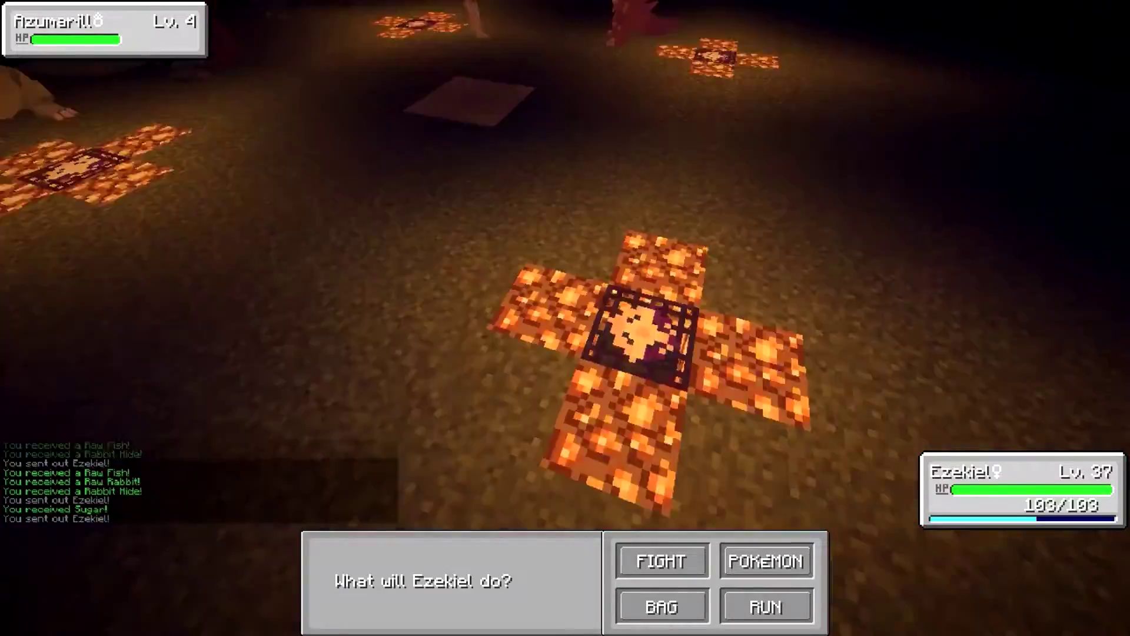
click(657, 557)
click(398, 560)
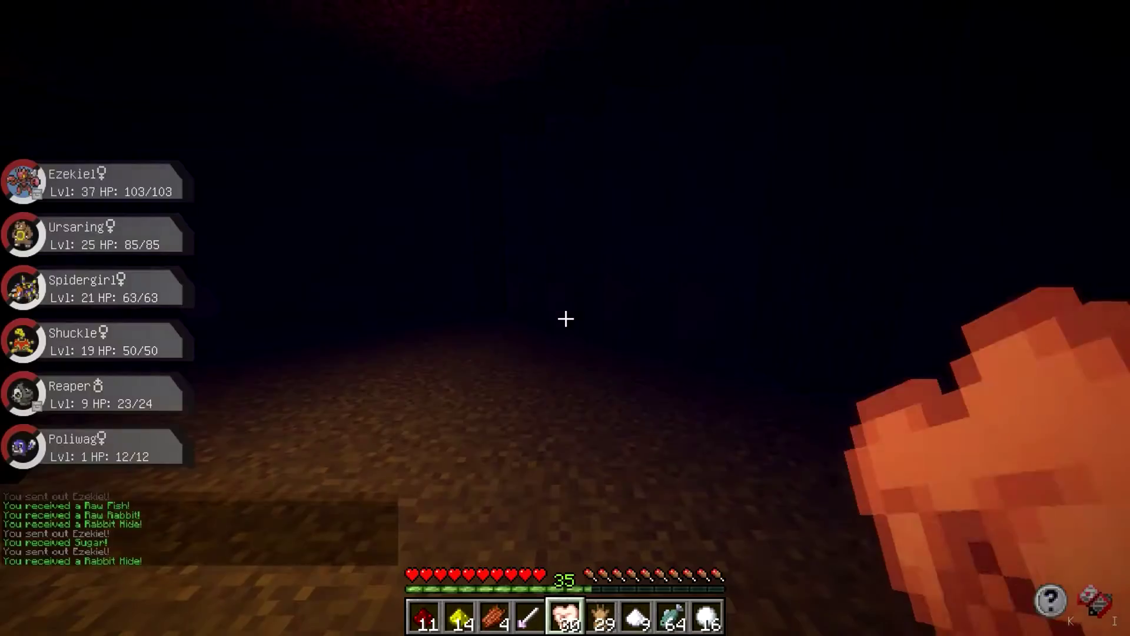
key(r)
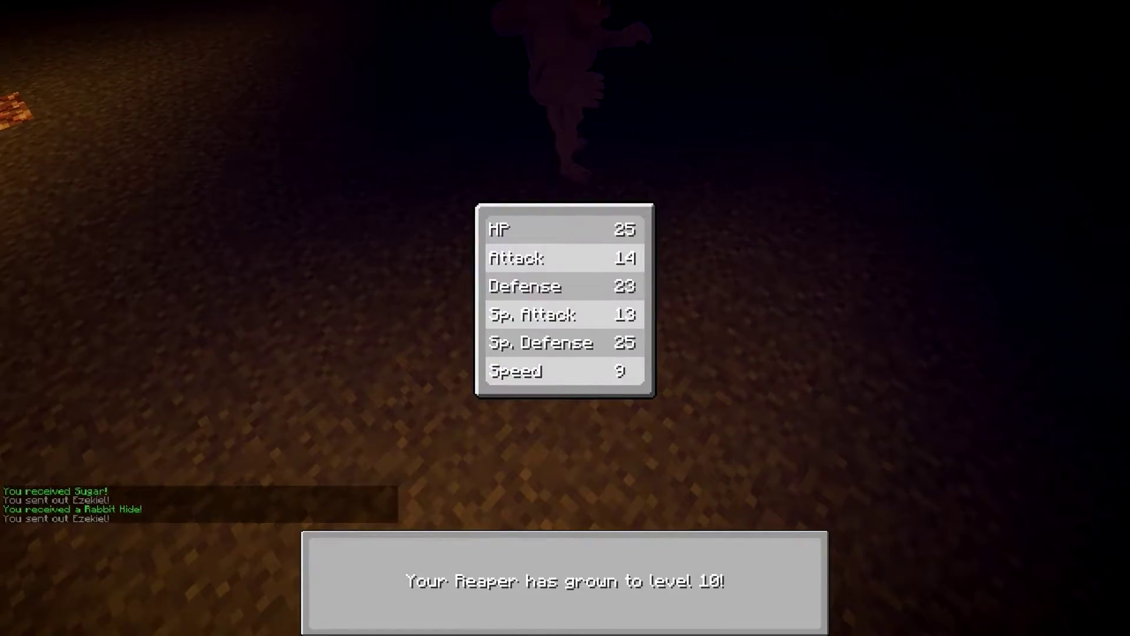
Dismiss Reaper's level-up stats and defeat the wild Wigglytuff and another spawn.
key(r)
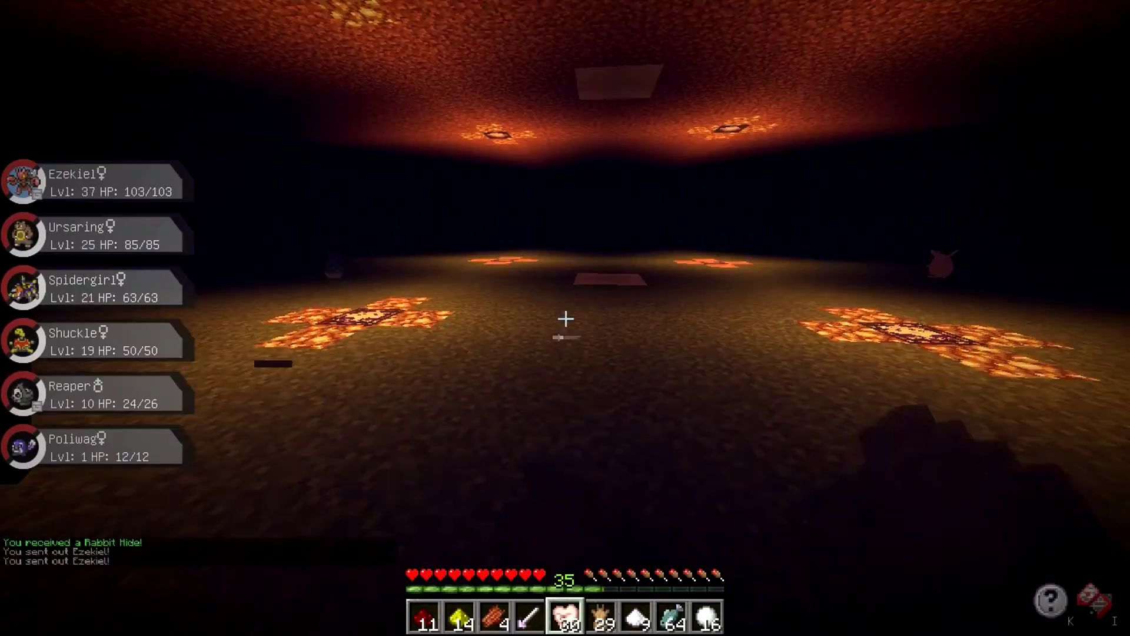
key(r)
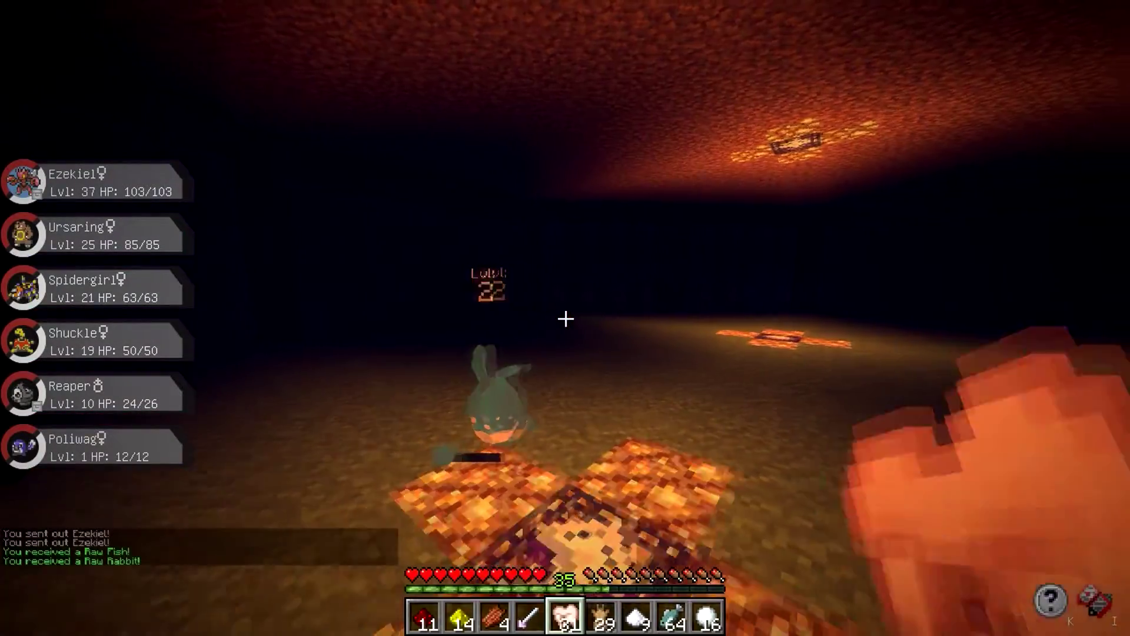
key(r)
click(662, 562)
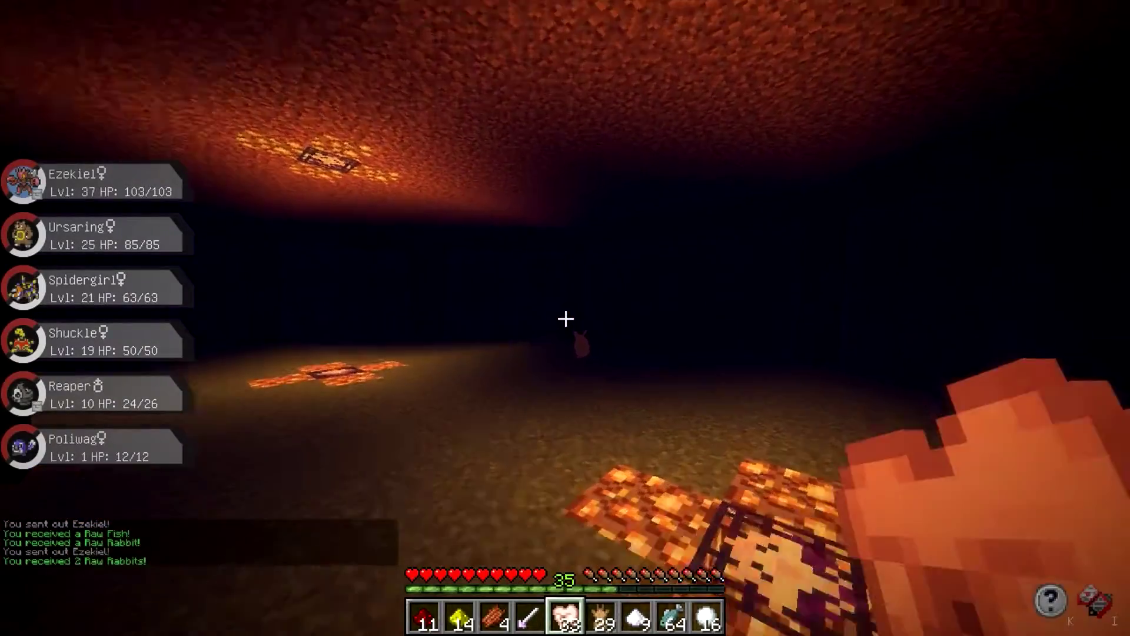
key(r)
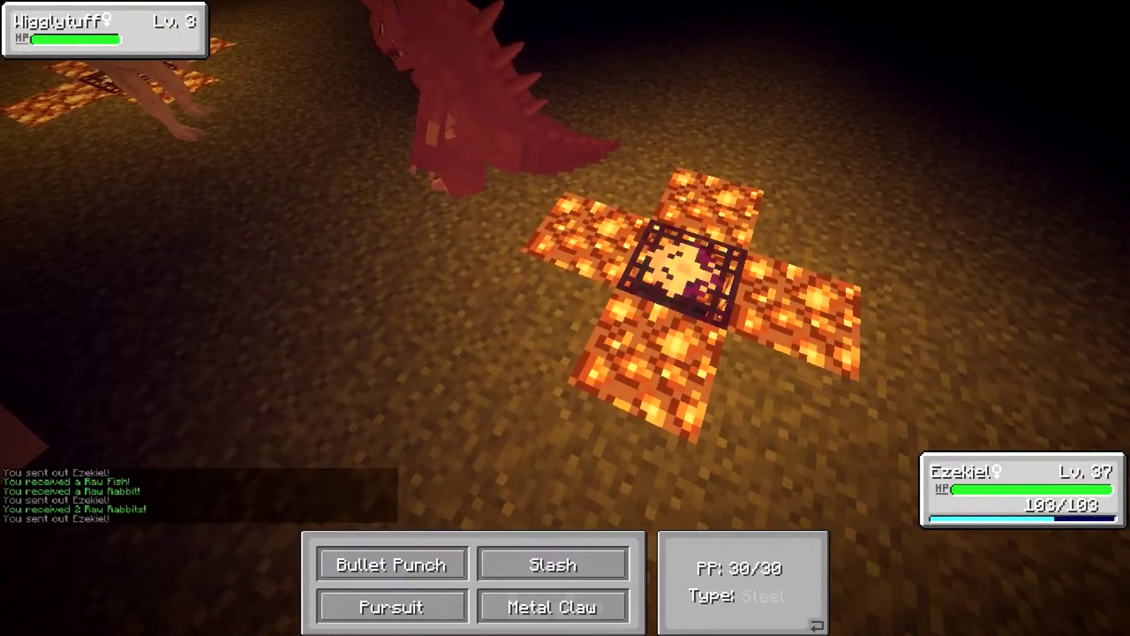
click(552, 607)
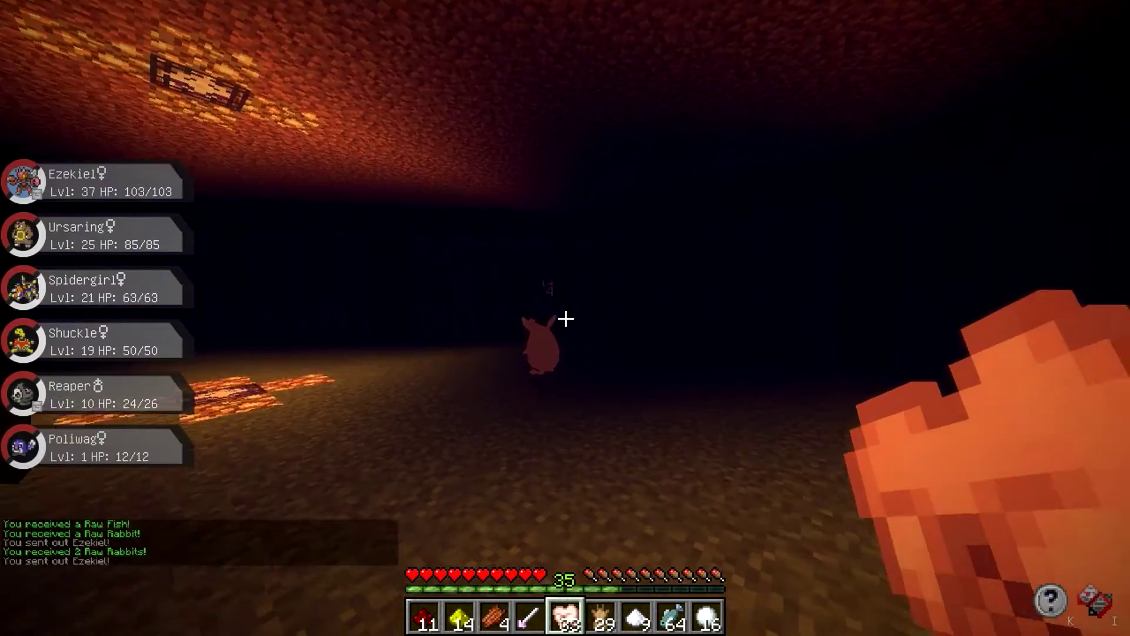
Beat the level 5 Jigglypuff and an Azumarill with Ezekiel.
key(r)
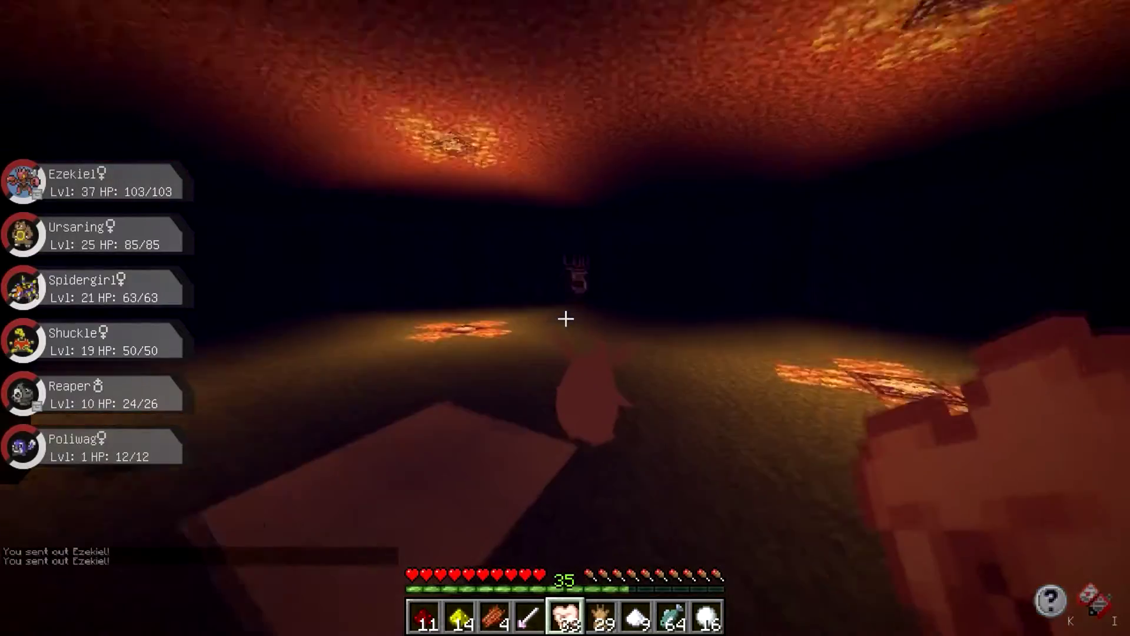
key(r)
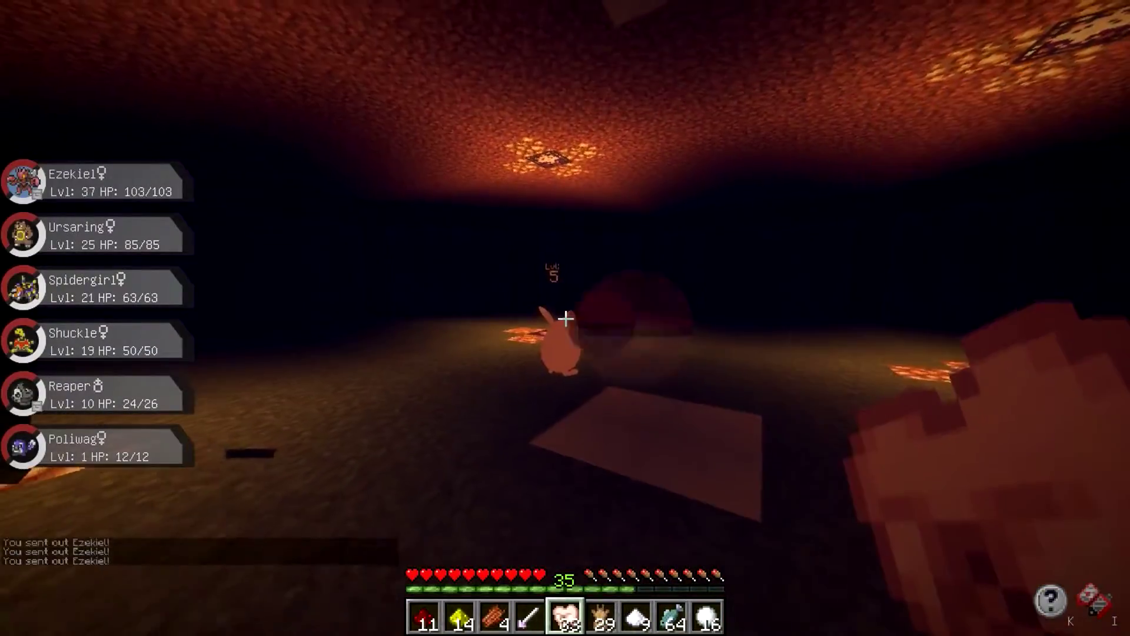
key(r)
click(661, 561)
click(661, 561)
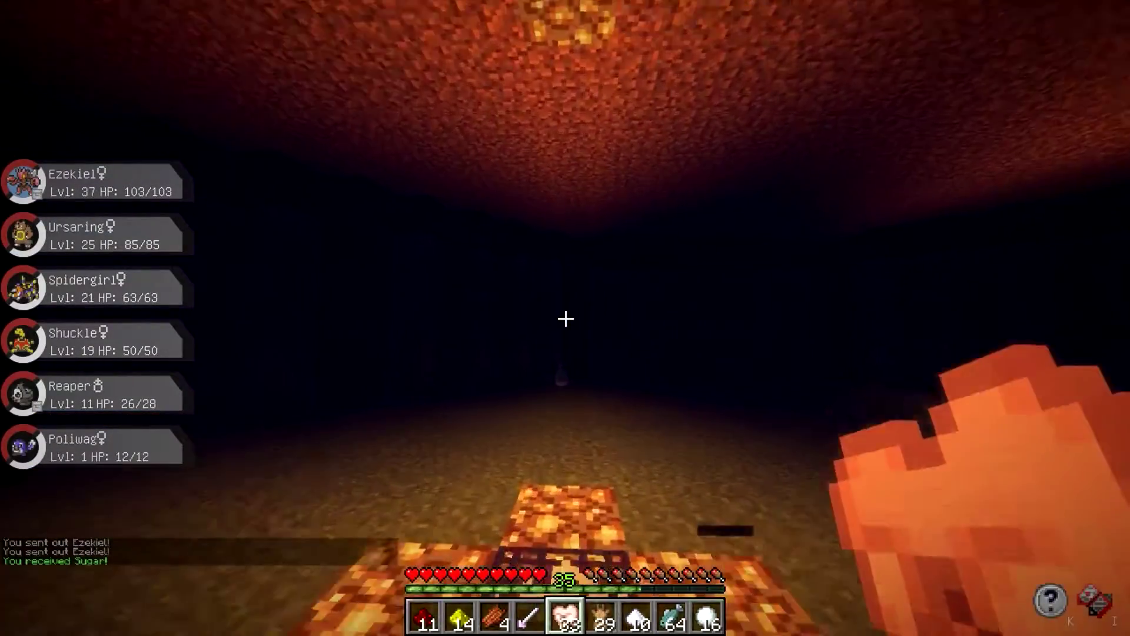
key(r)
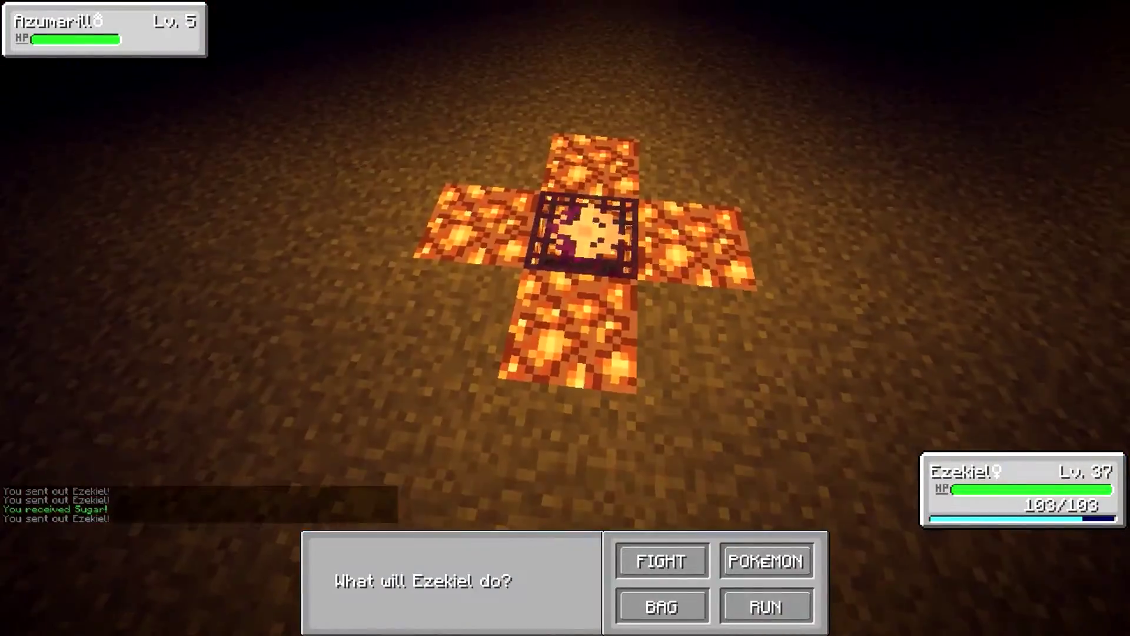
click(660, 557)
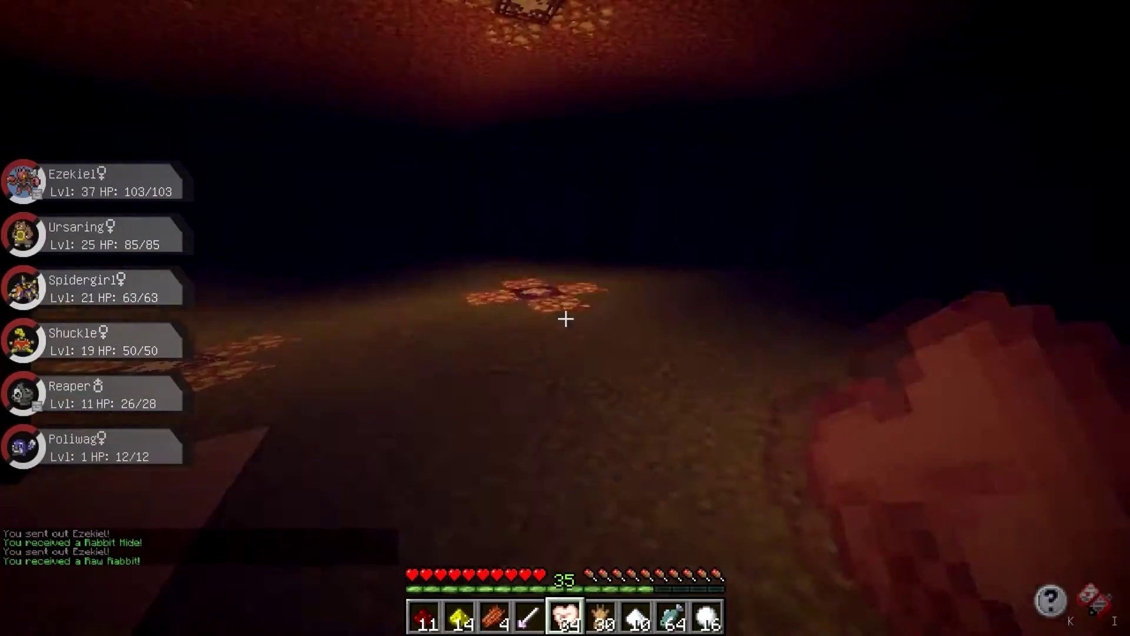
Defeat a level 5 spawn, an Azumarill, a Wigglytuff and a level 4 Azumarill.
key(r)
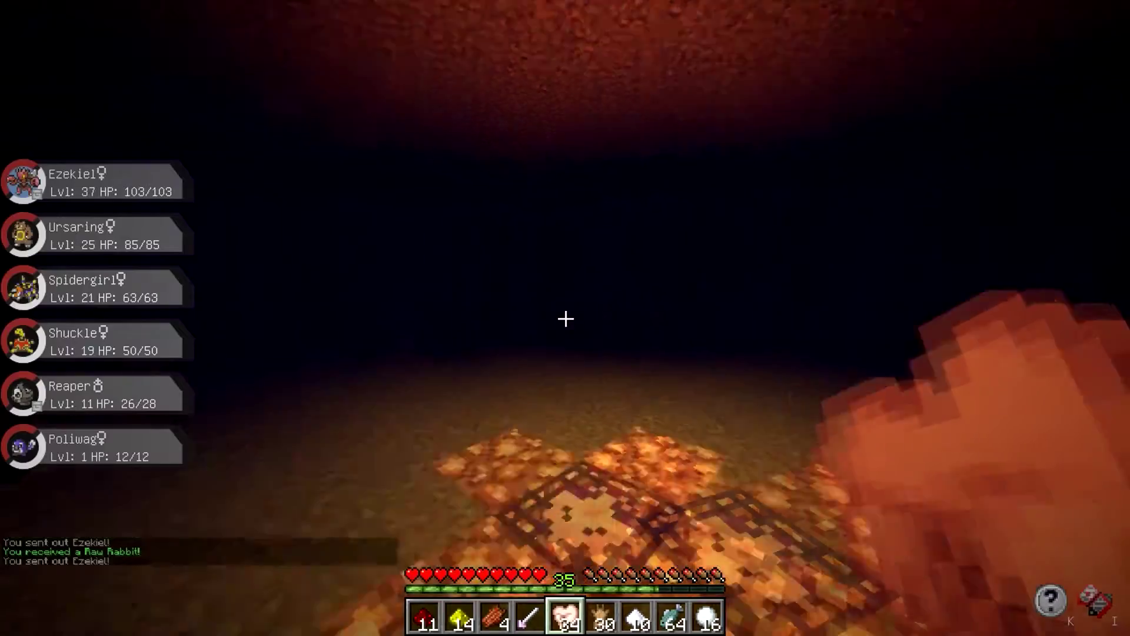
key(r)
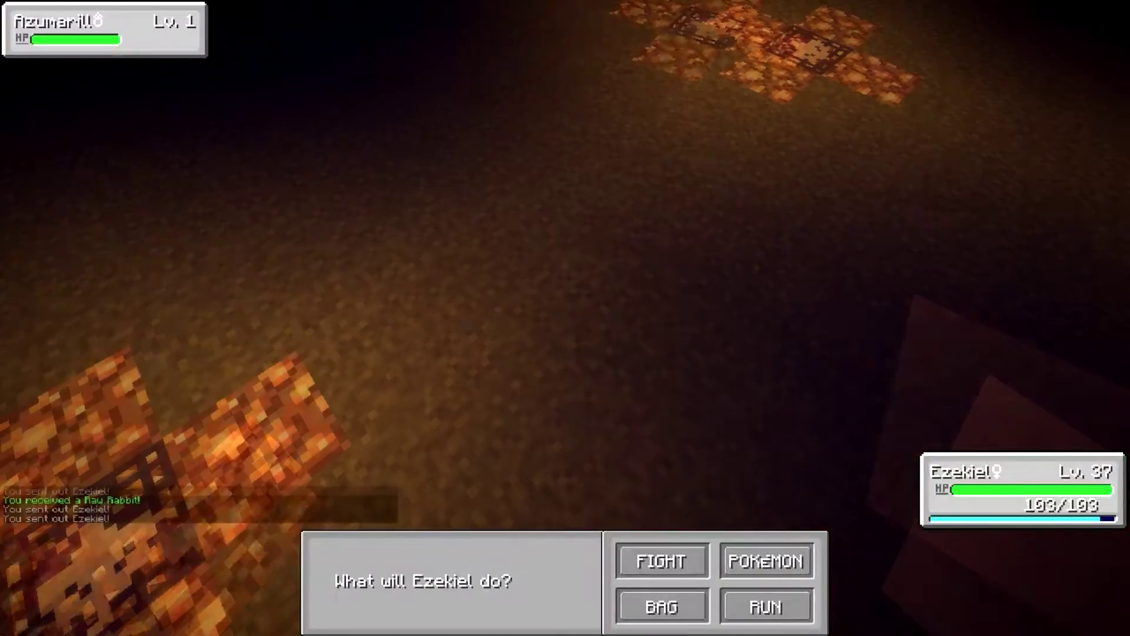
click(662, 560)
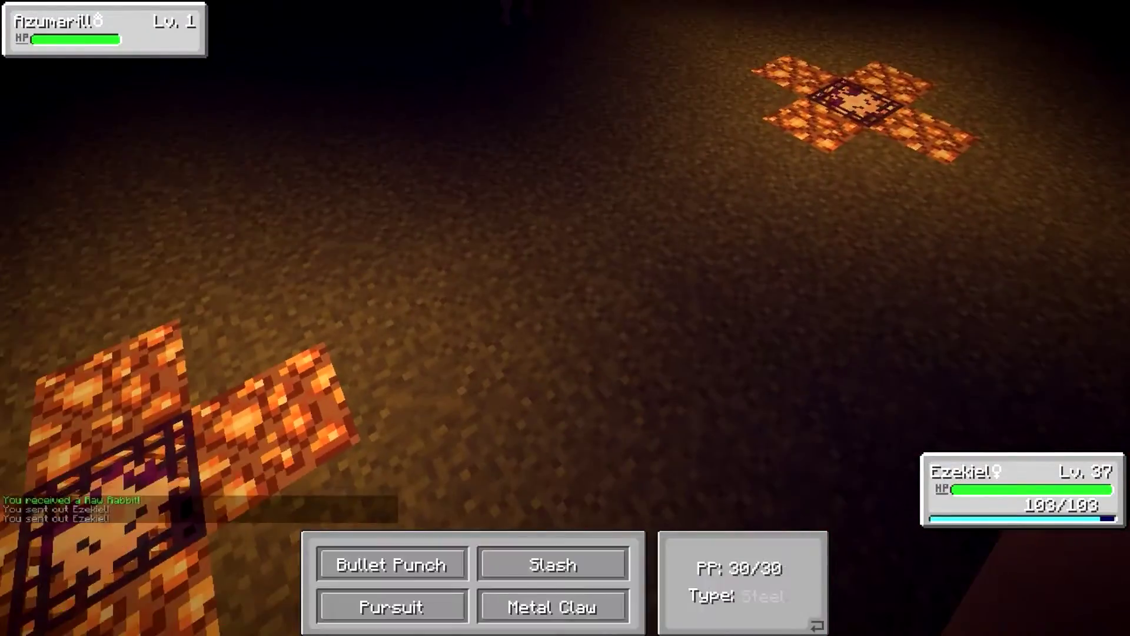
click(556, 606)
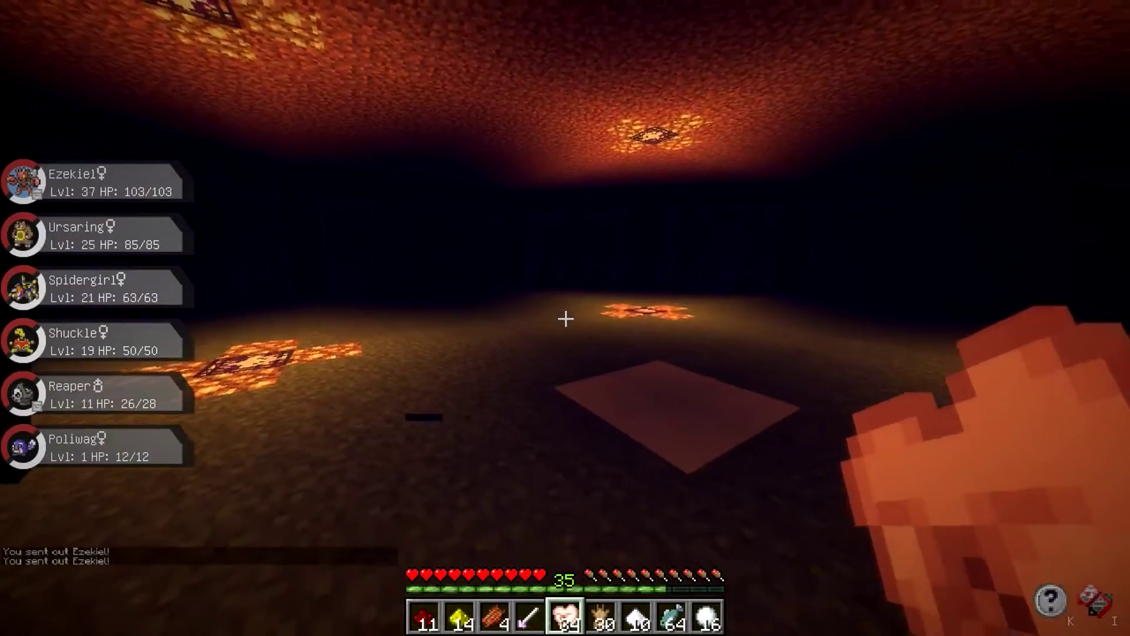
key(r)
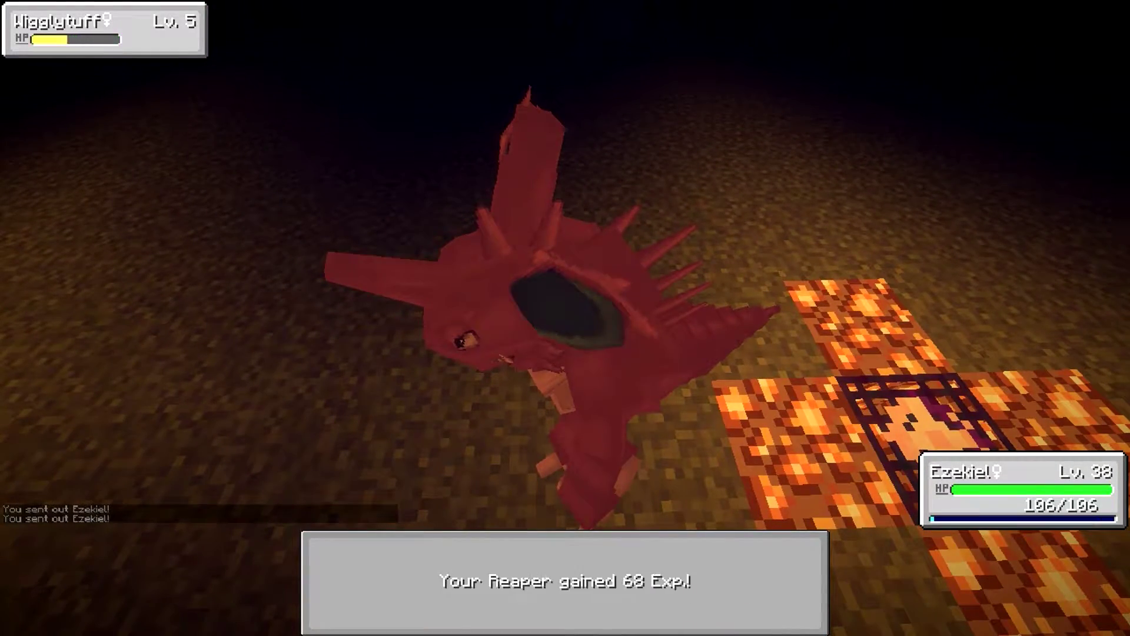
key(r)
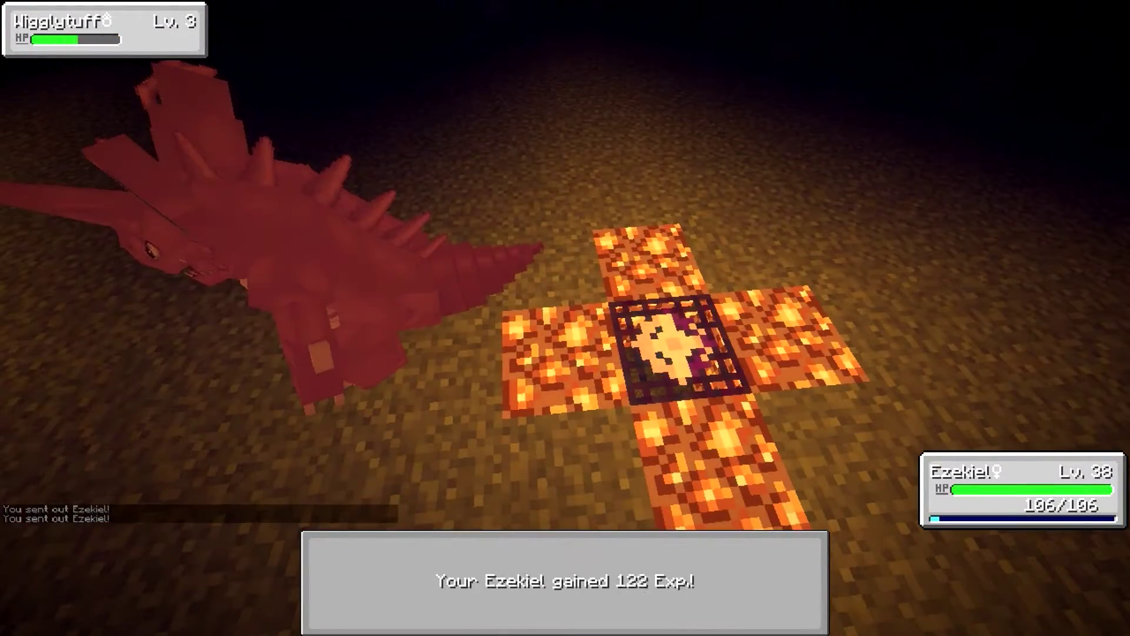
key(r)
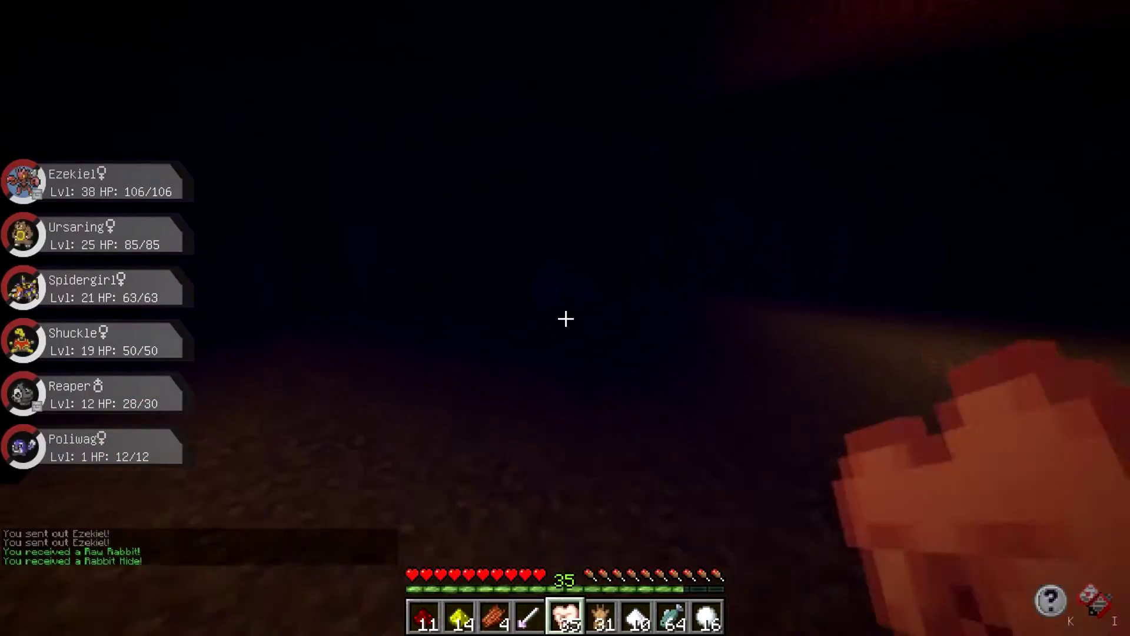
Battle a level 3 Wigglytuff and Azumarill at levels 5, 1 and others.
key(r)
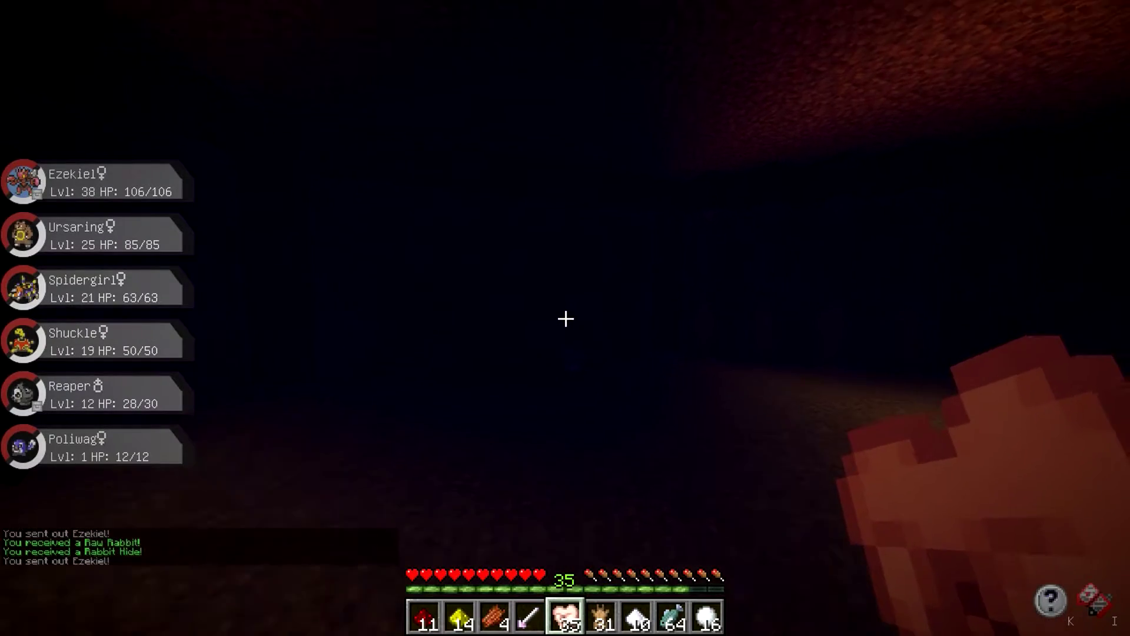
key(r)
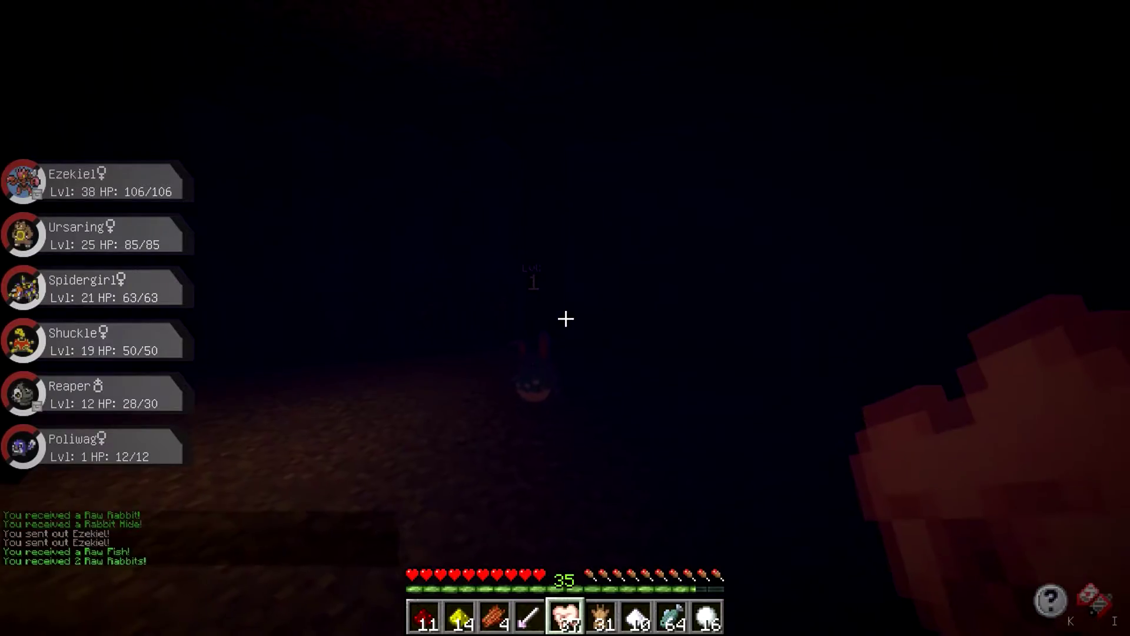
key(r)
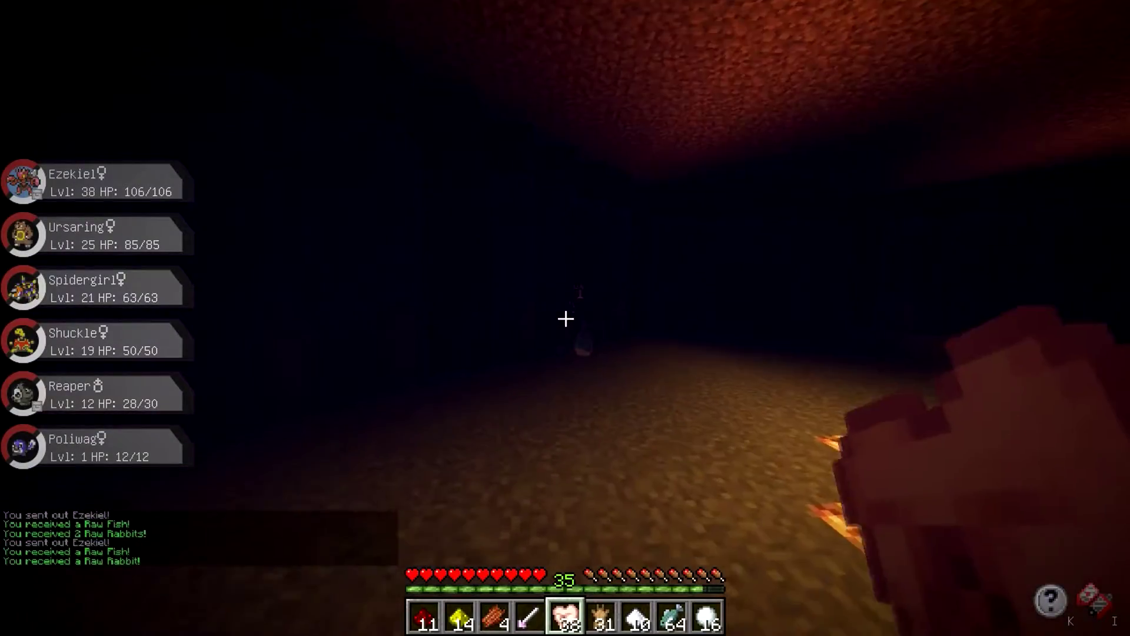
key(r)
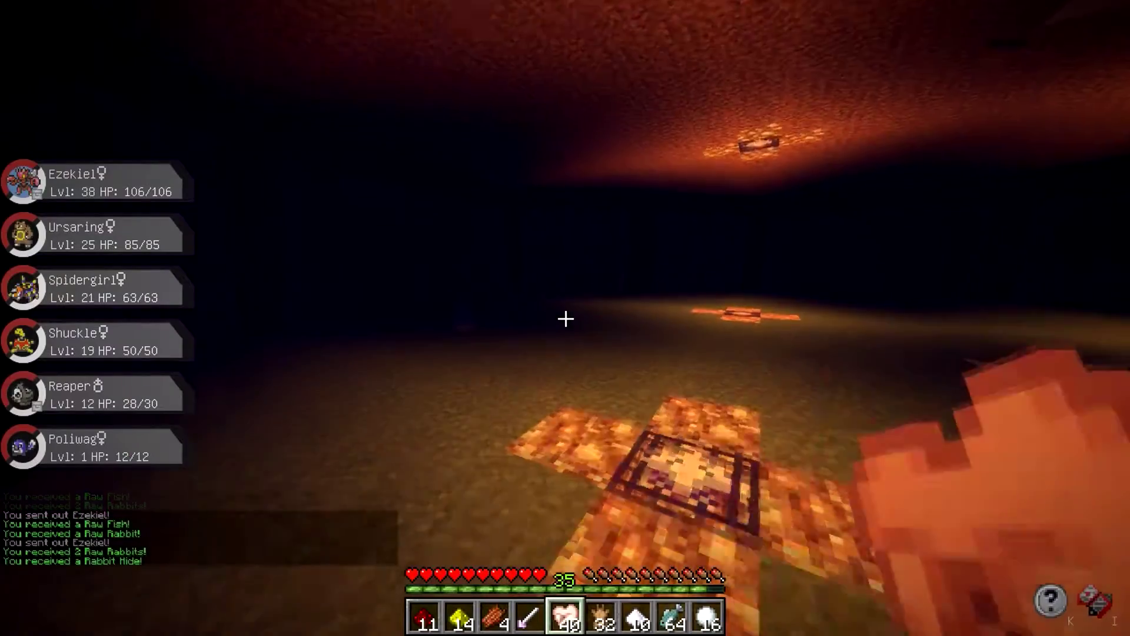
key(r)
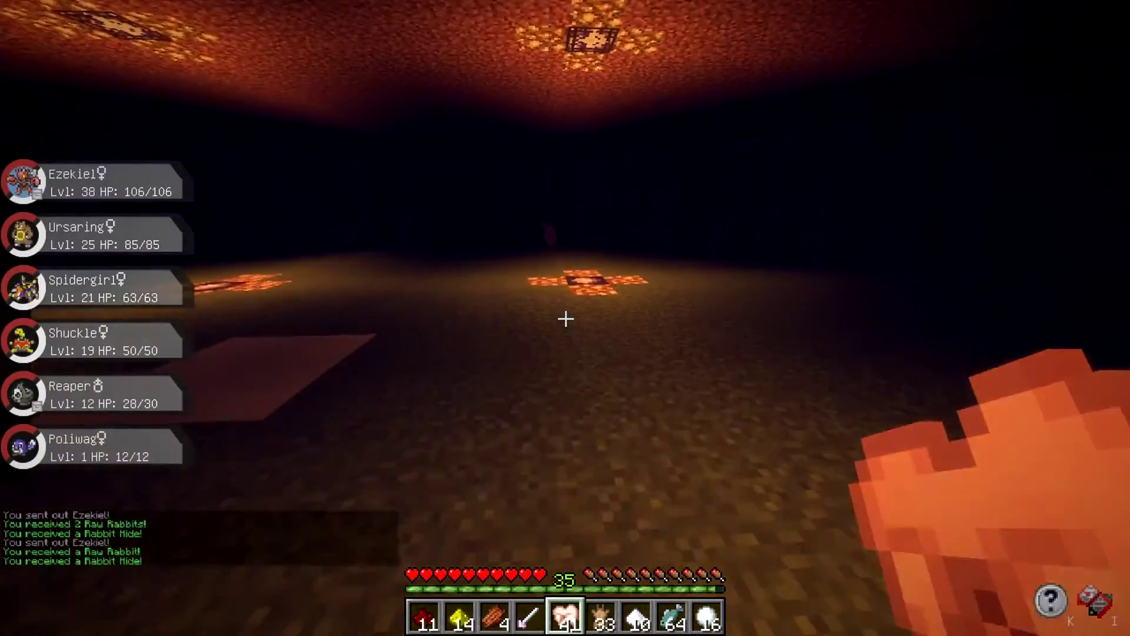
Move deeper into the cave, beat more Wigglytuff, and recall Ezekiel.
key(w)
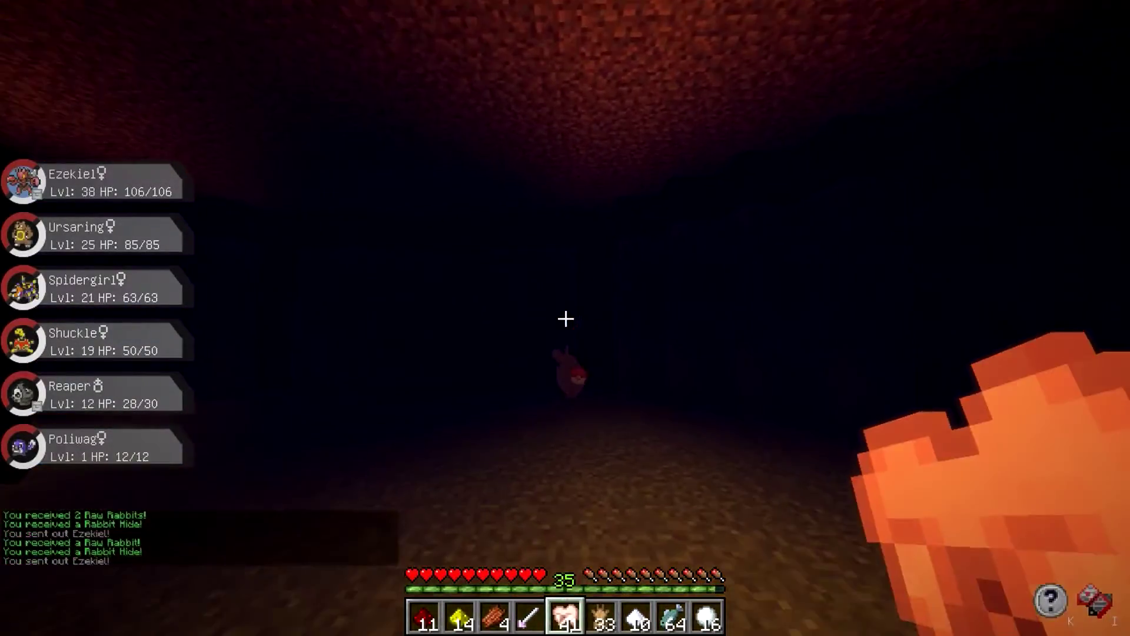
key(r)
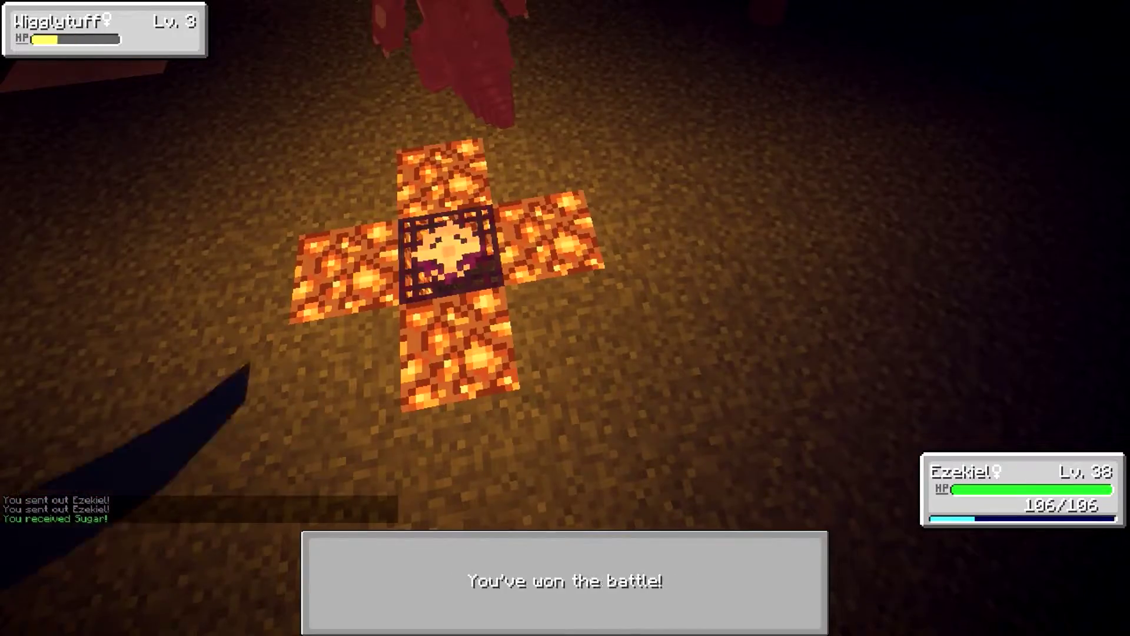
key(r)
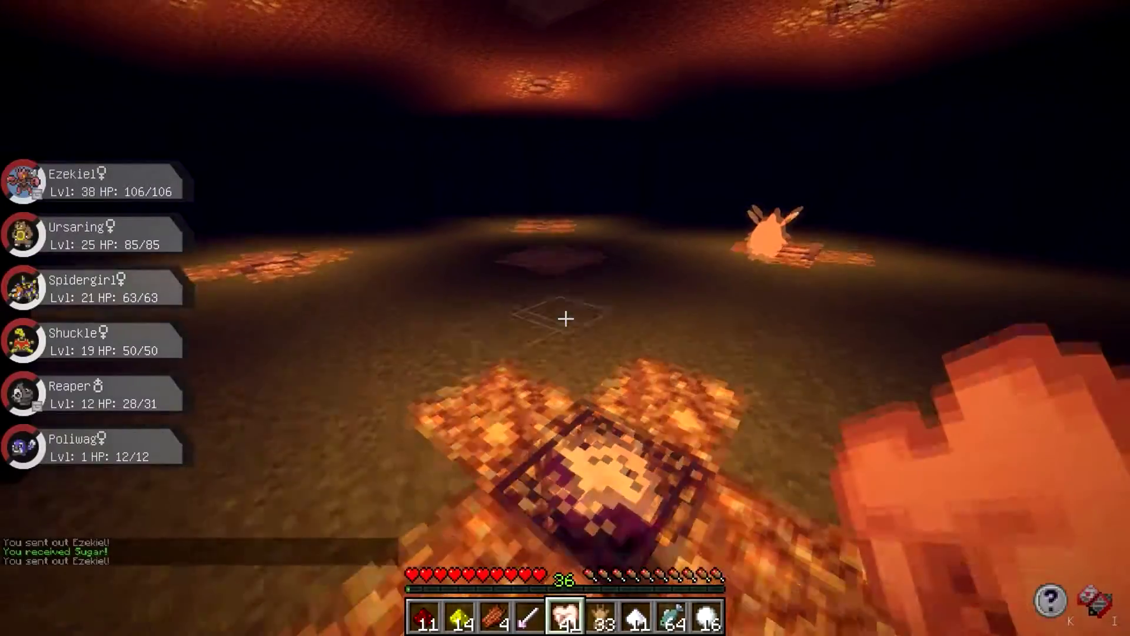
key(r)
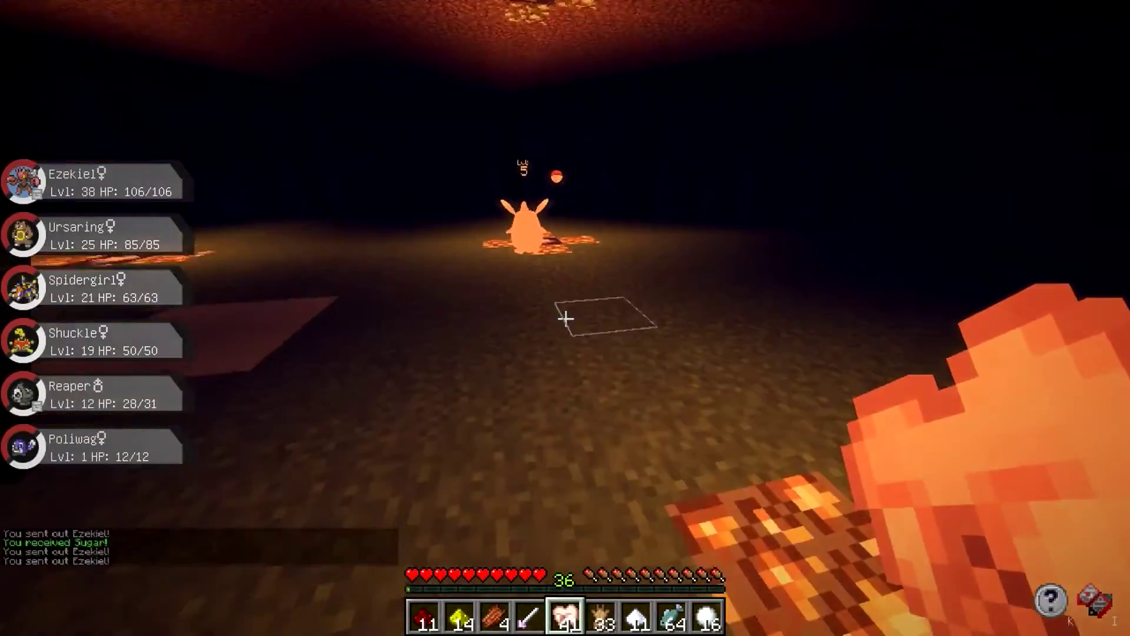
key(r)
key(r)
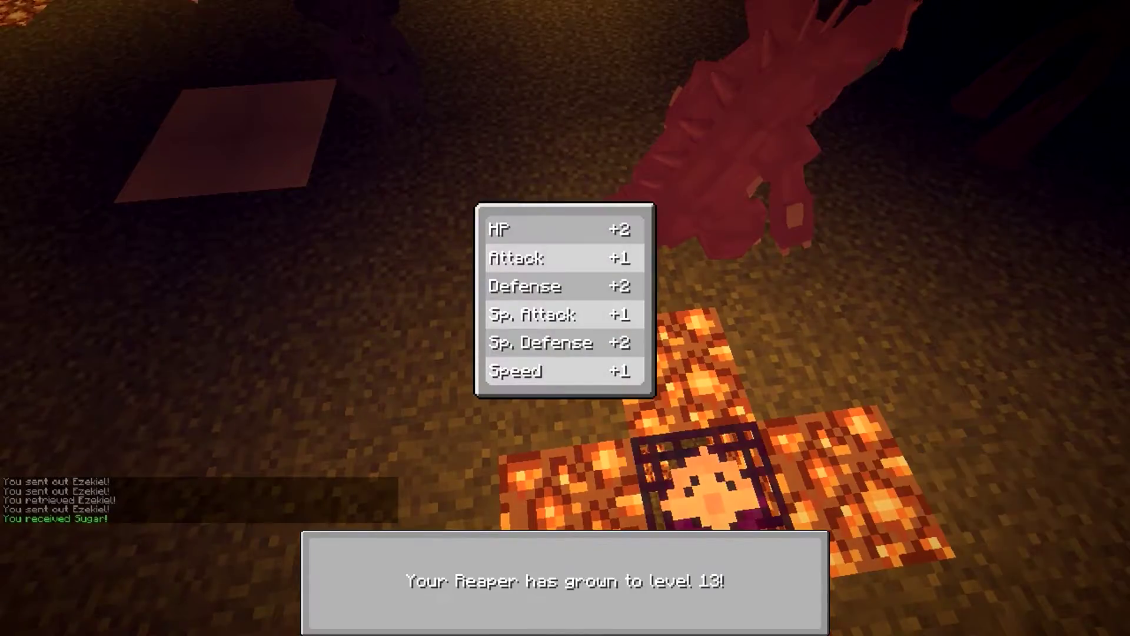
text(/evs 4)
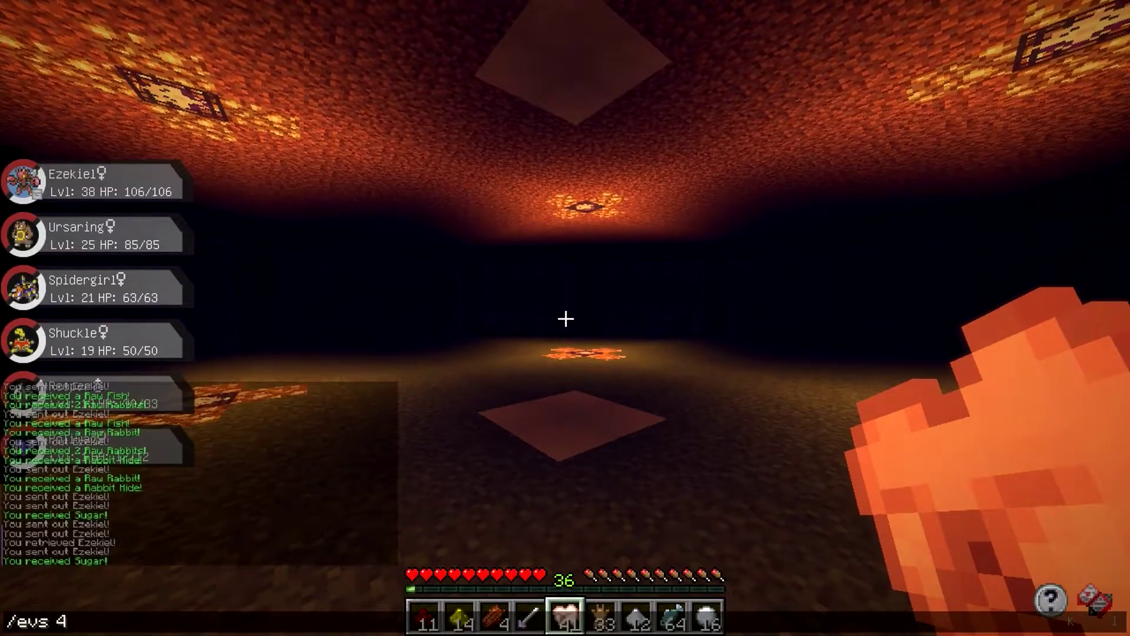
Show Reaper's EV totals with /evs 4, then attack a wild Azumarill.
key(Return)
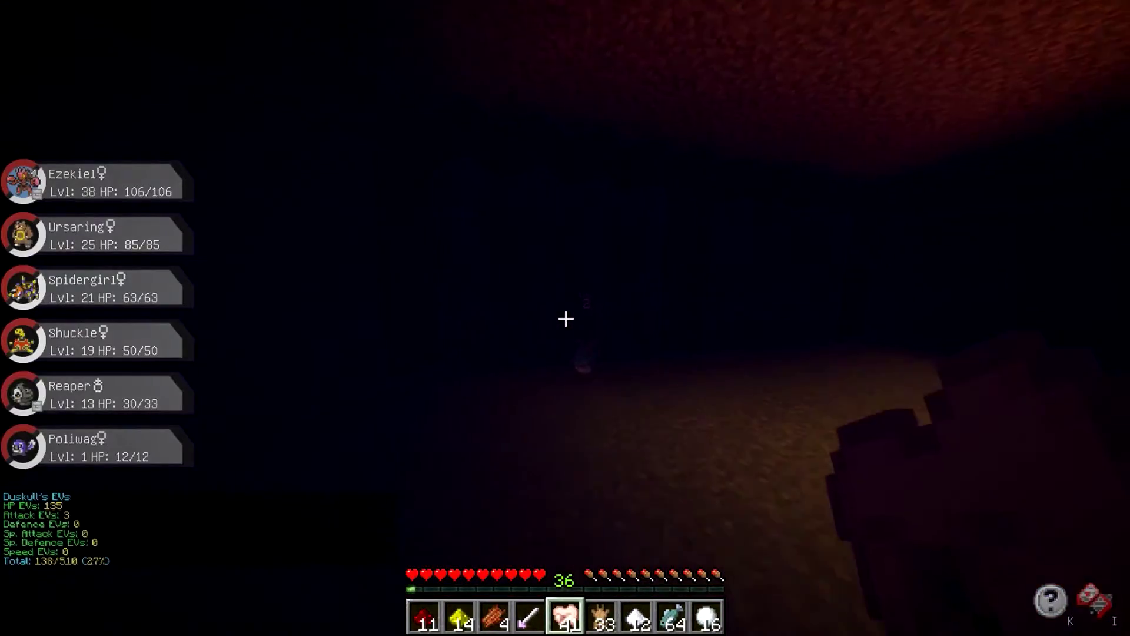
key(r)
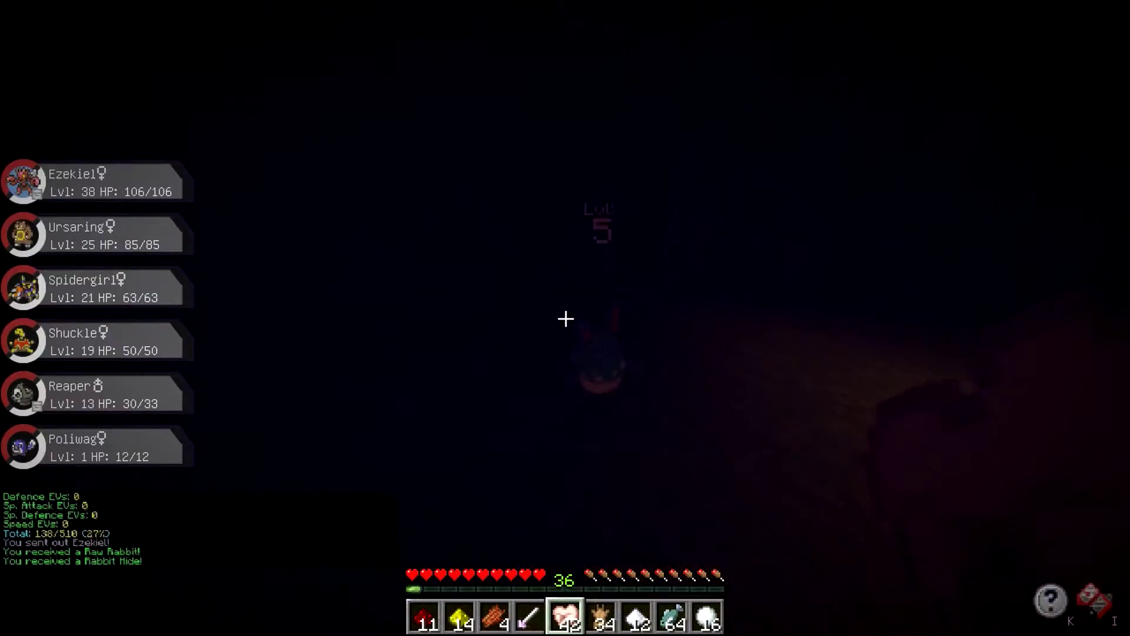
key(r)
click(652, 558)
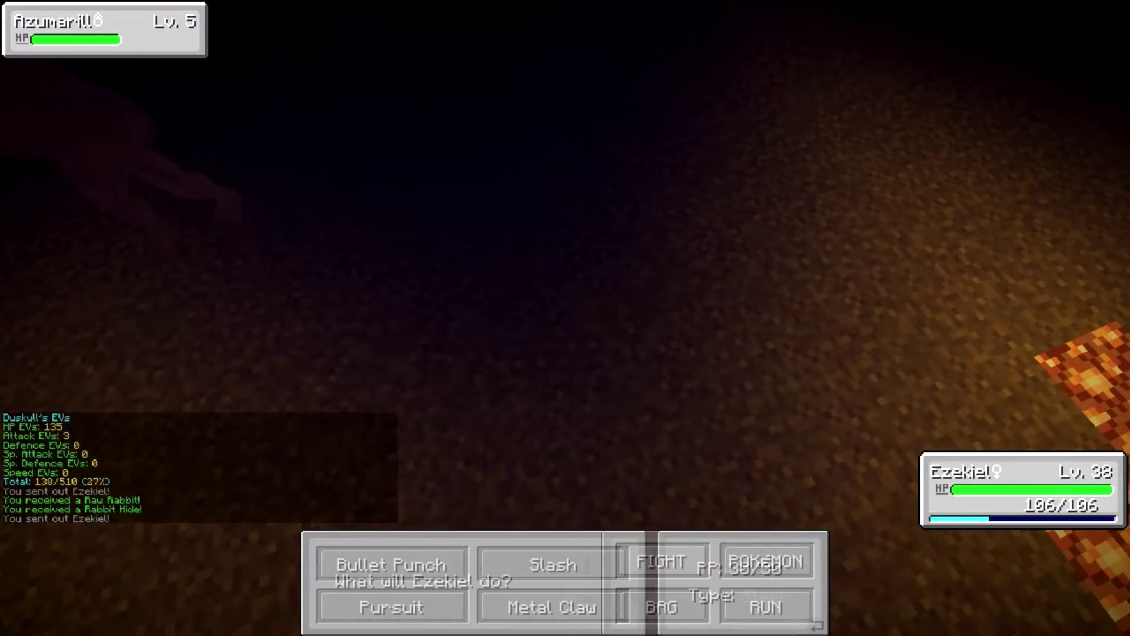
click(392, 563)
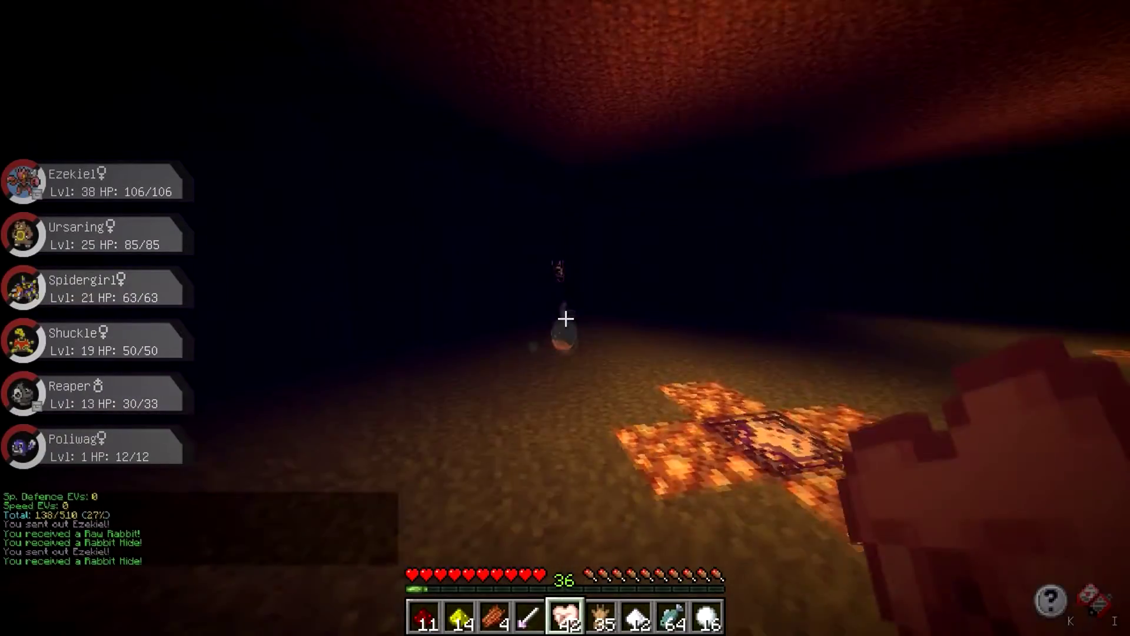
Beat Azumarill with Metal Claw, including a Lv. 2, then win against Nidoqueen.
key(r)
click(550, 605)
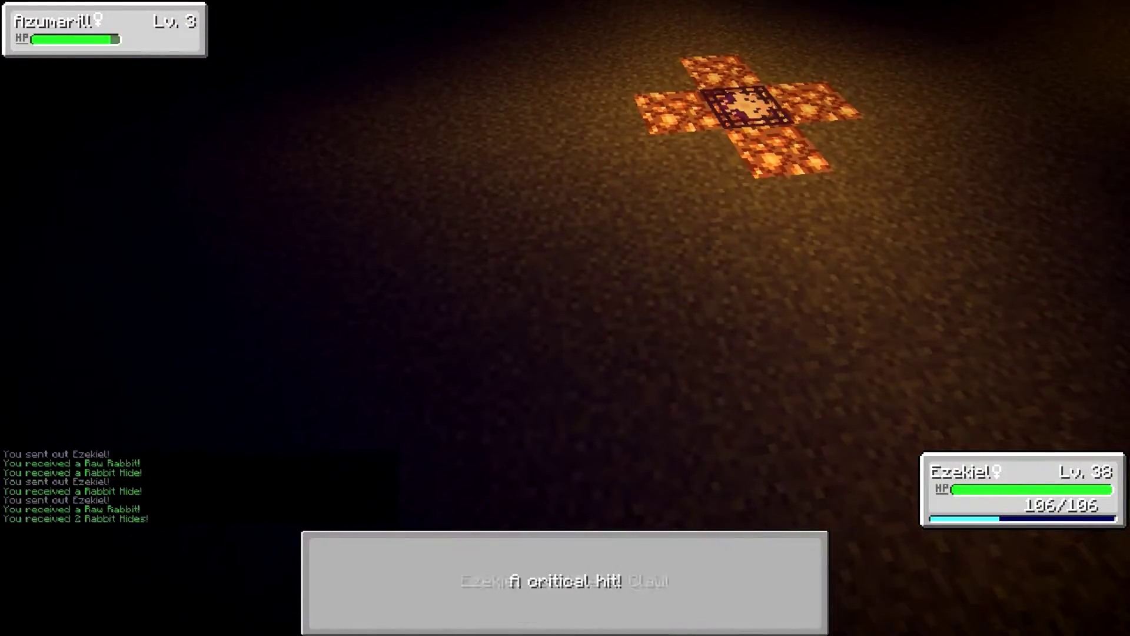
key(r)
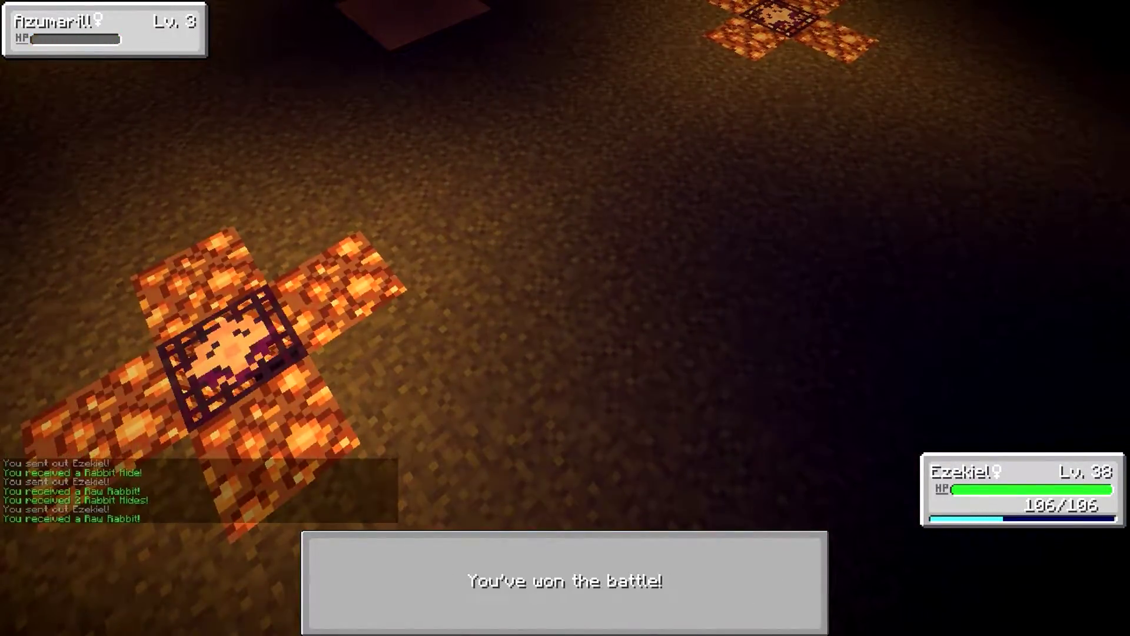
key(r)
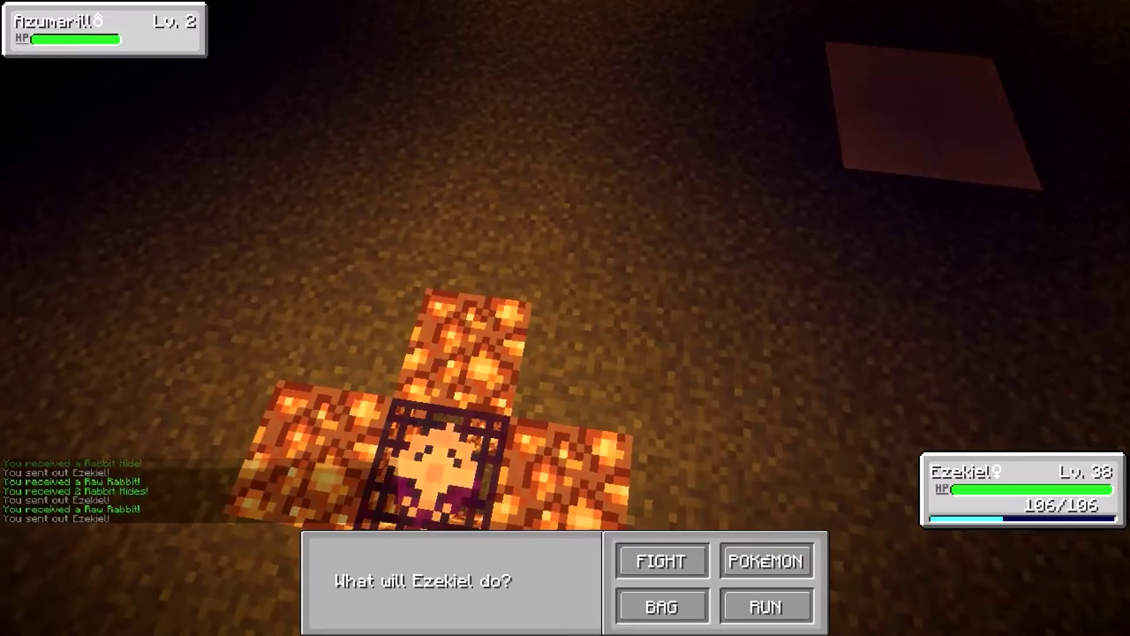
click(661, 561)
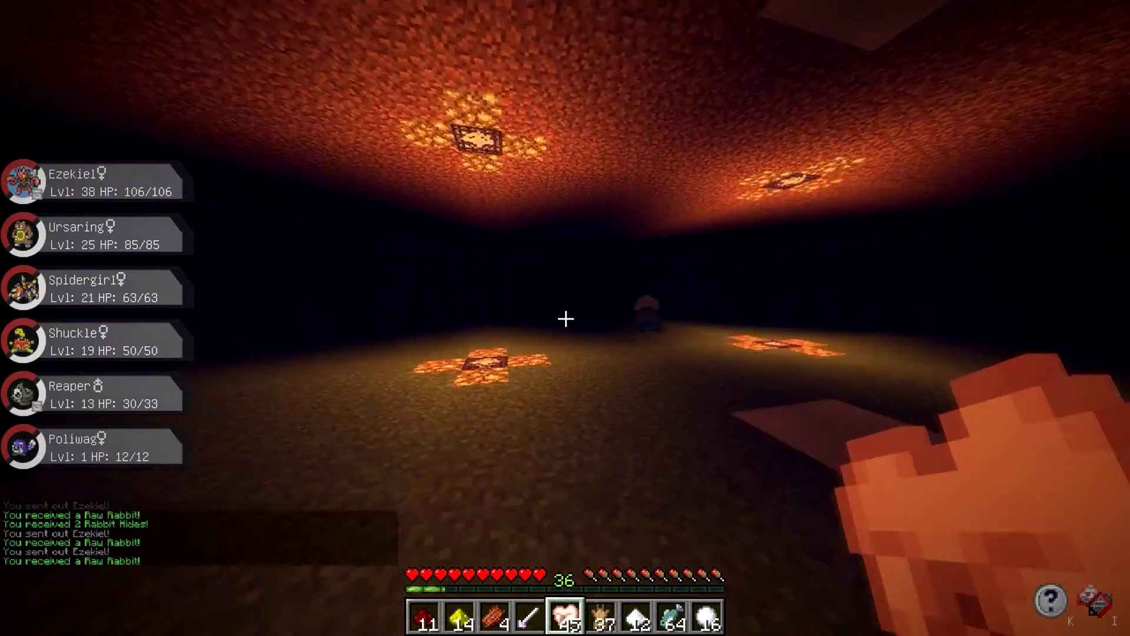
key(r)
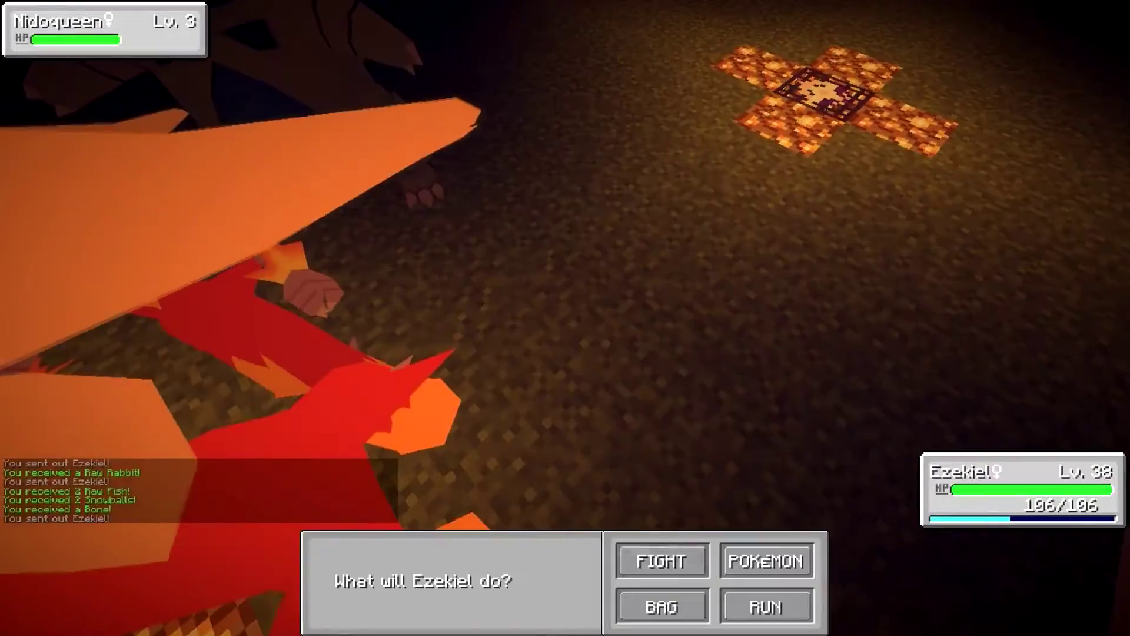
click(552, 606)
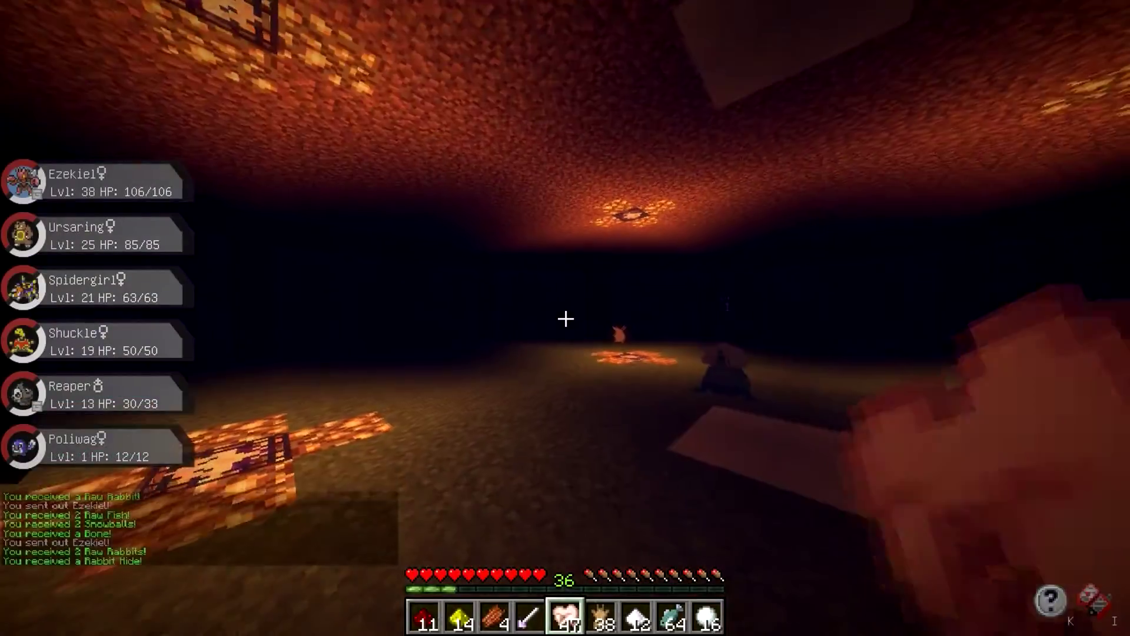
Cross the cave and battle a Wigglytuff, Nidoqueen Lv. 5 and Wigglytuff Lv. 3.
key(w)
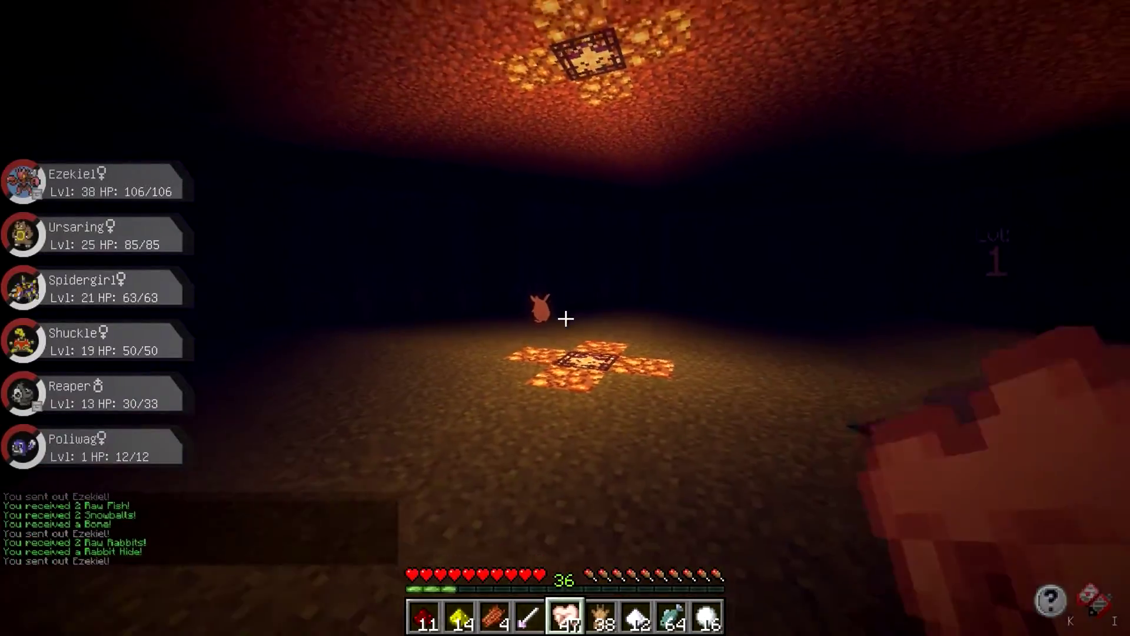
key(r)
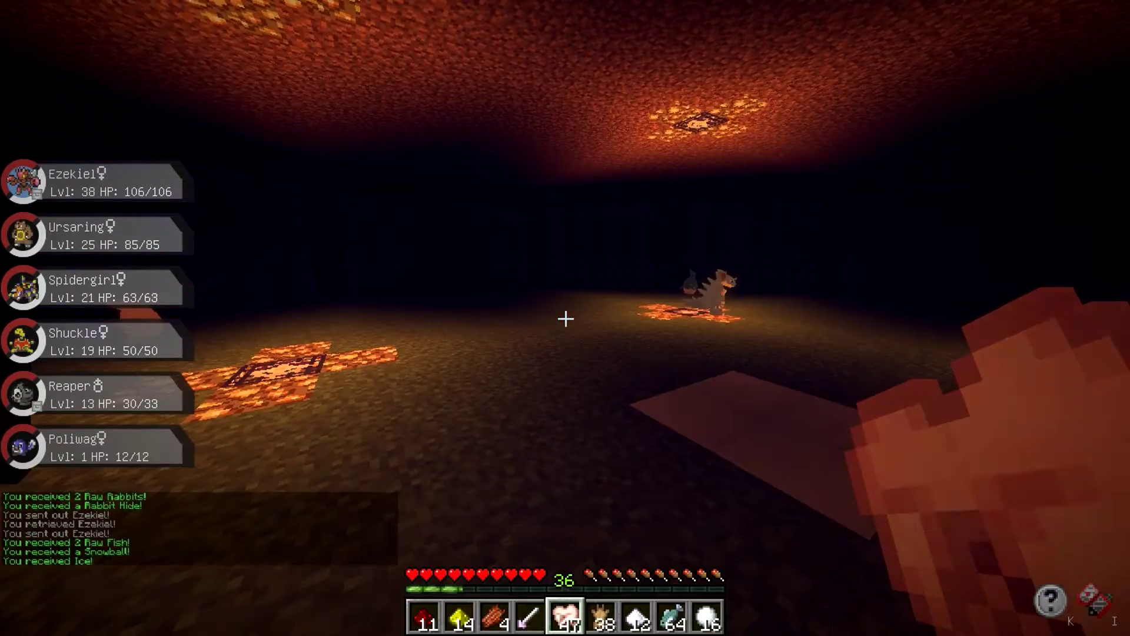
key(r)
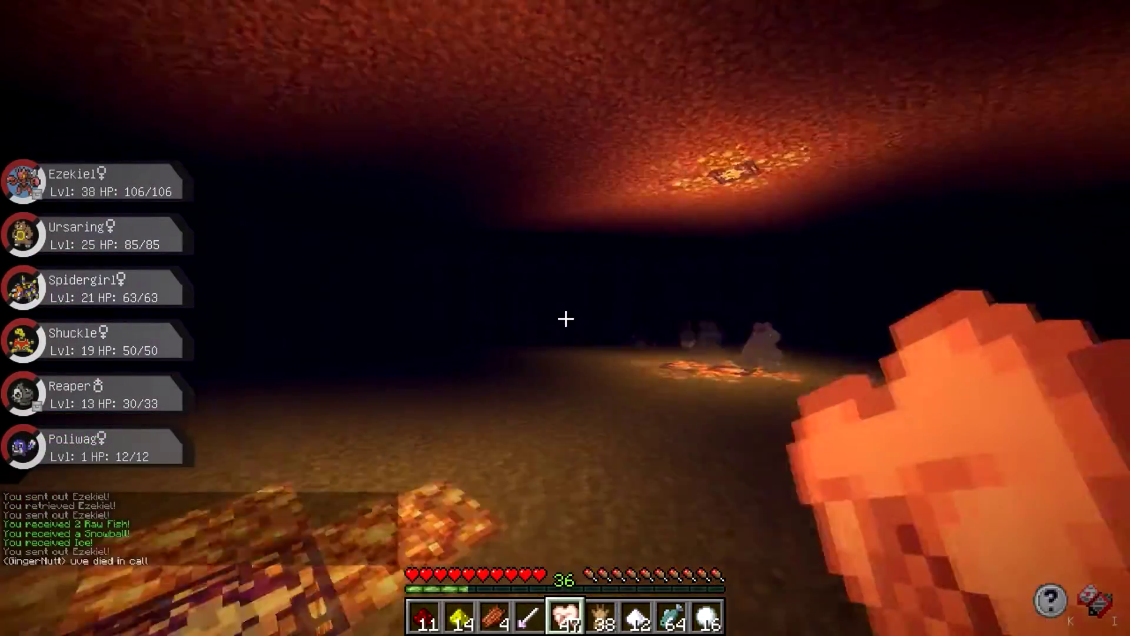
key(r)
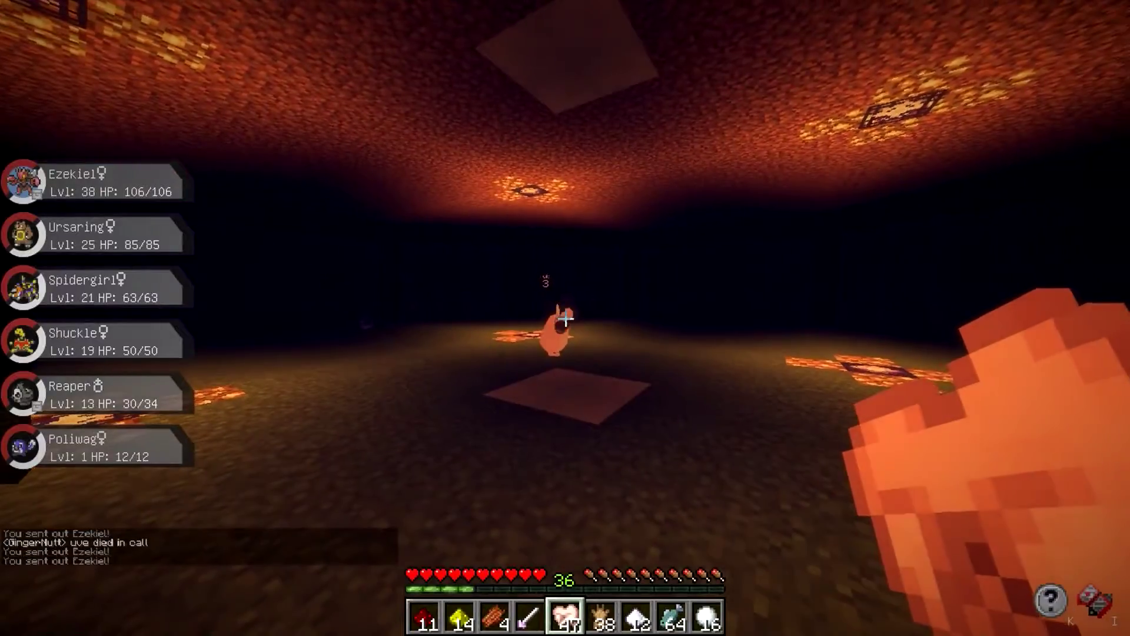
key(r)
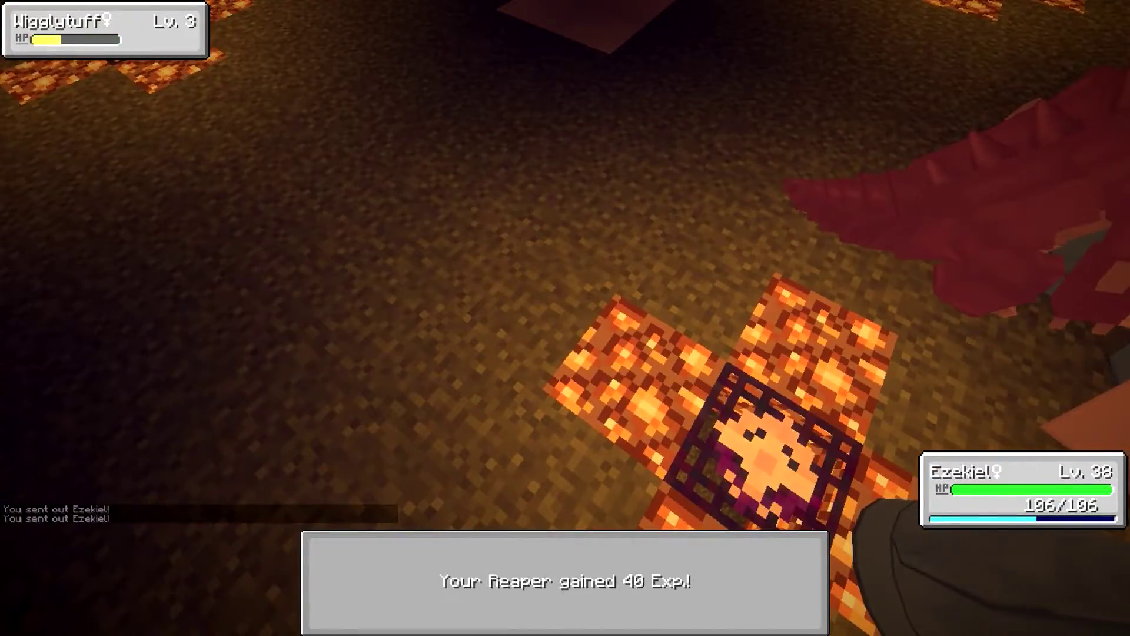
Beat a Lv. 1 Wigglytuff, skip Foresight, and battle Azumarill Lv. 2 and 3.
key(r)
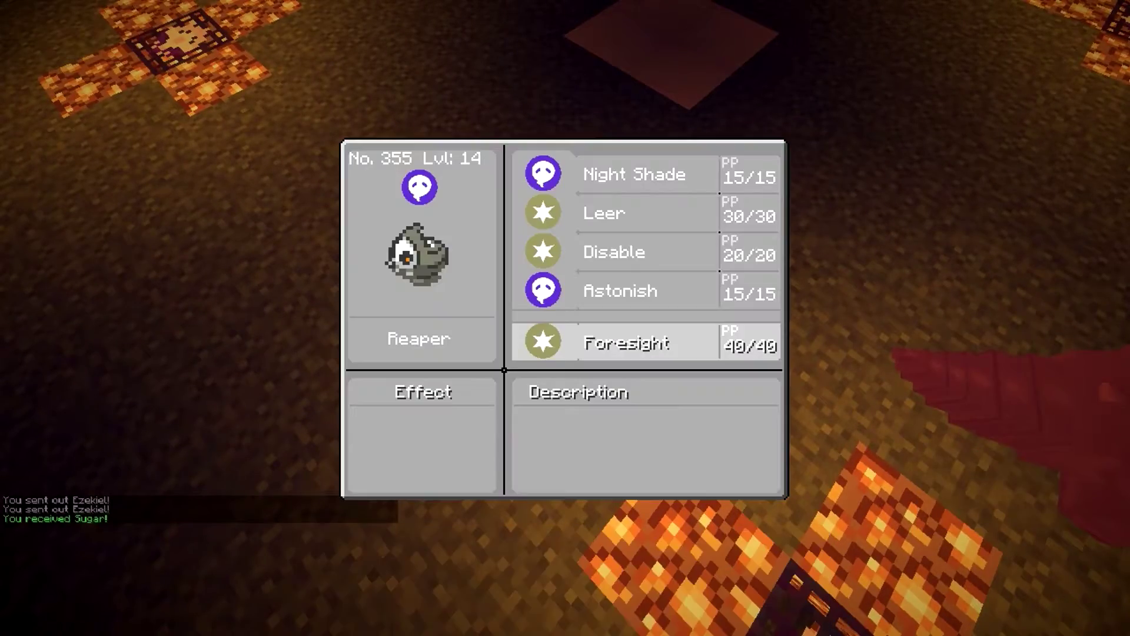
key(Escape)
key(Escape)
key(Escape)
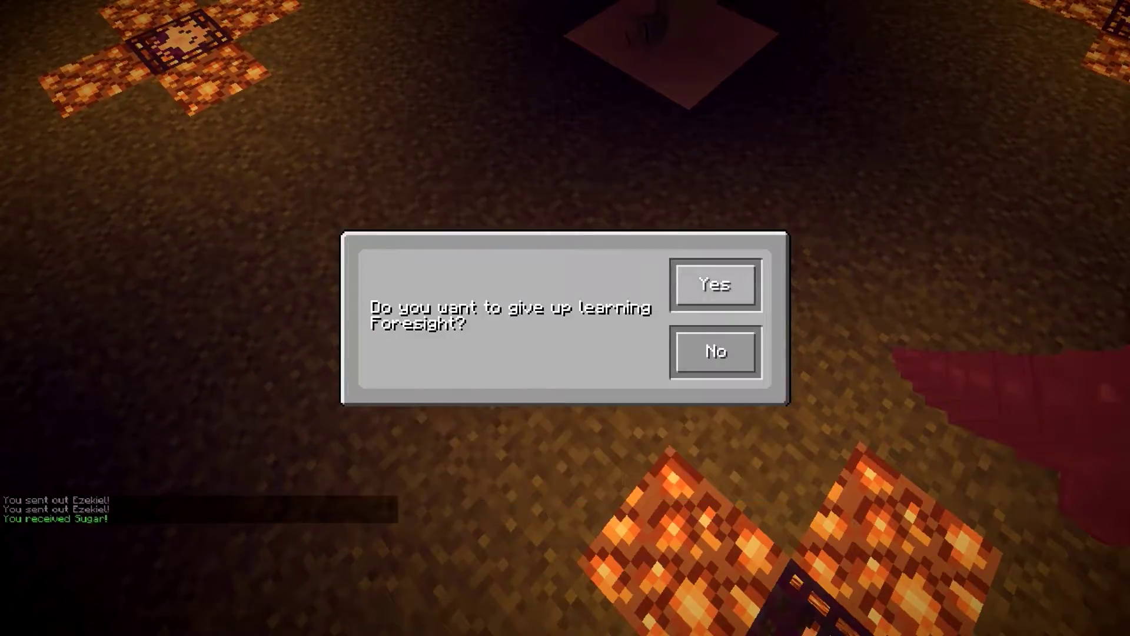
key(Escape)
key(r)
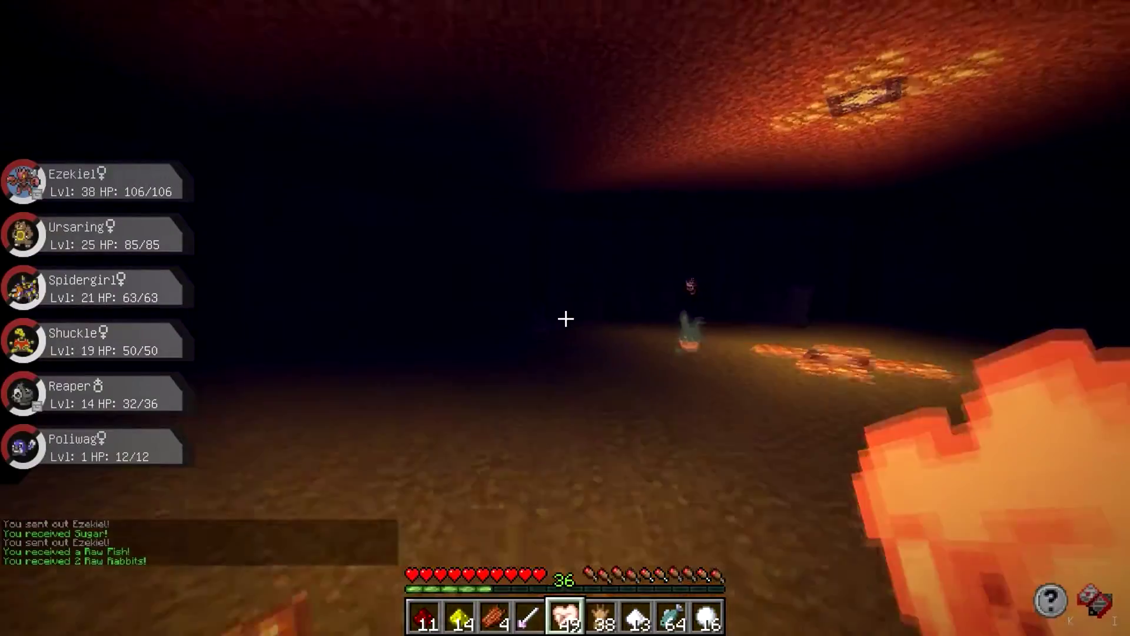
key(r)
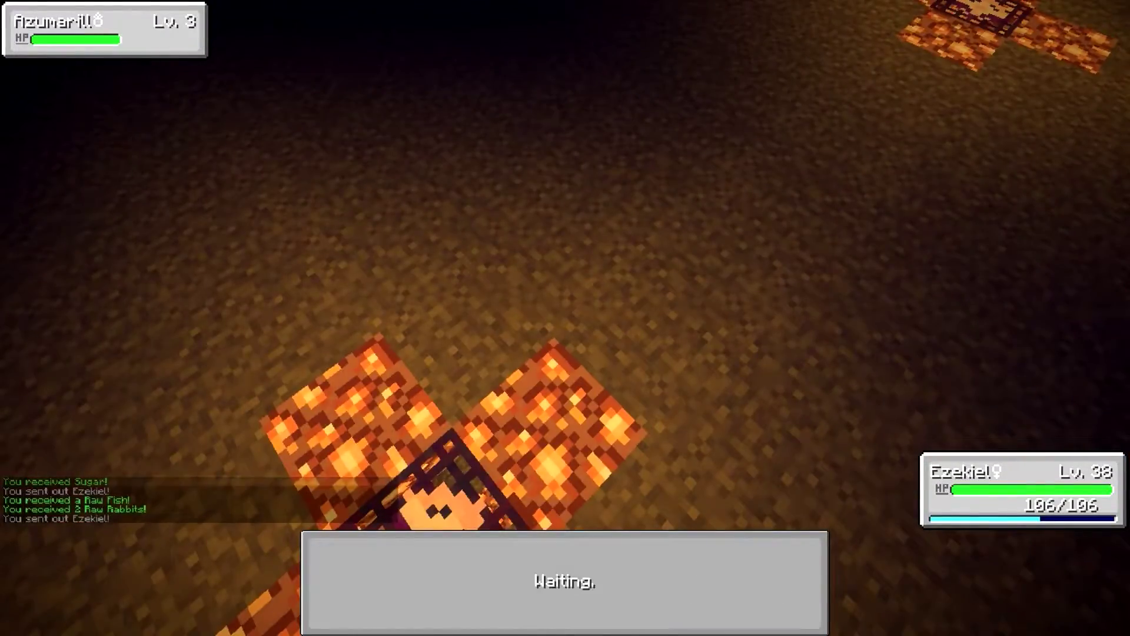
Defeat Azumarill Lv. 5, Nidoqueen Lv. 5 with Bullet Punch, and another Azumarill.
key(r)
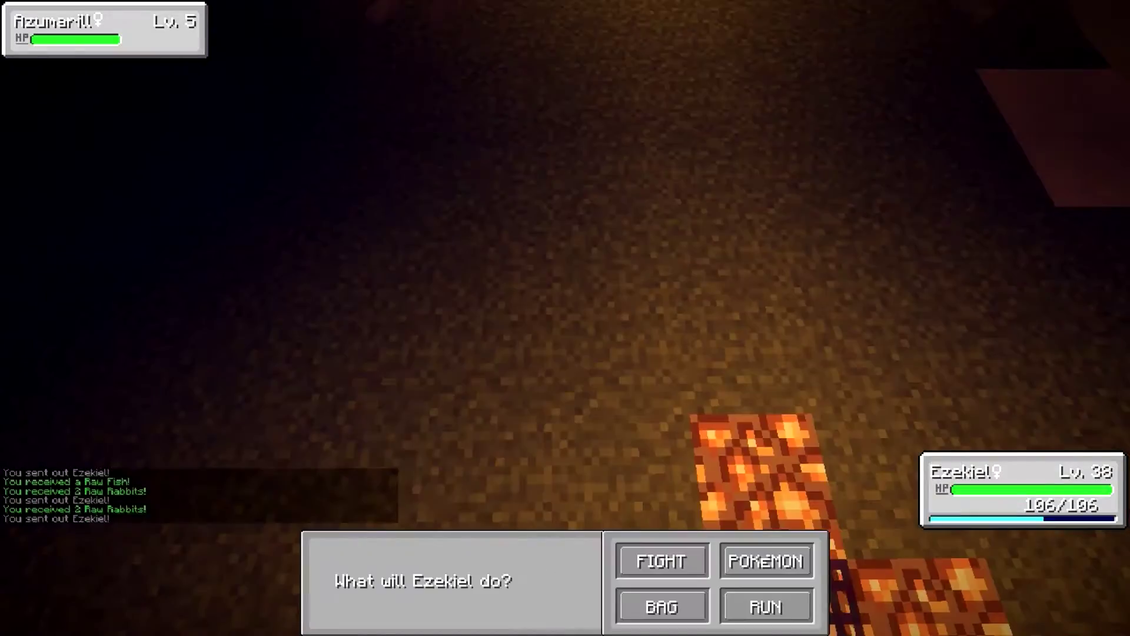
click(661, 562)
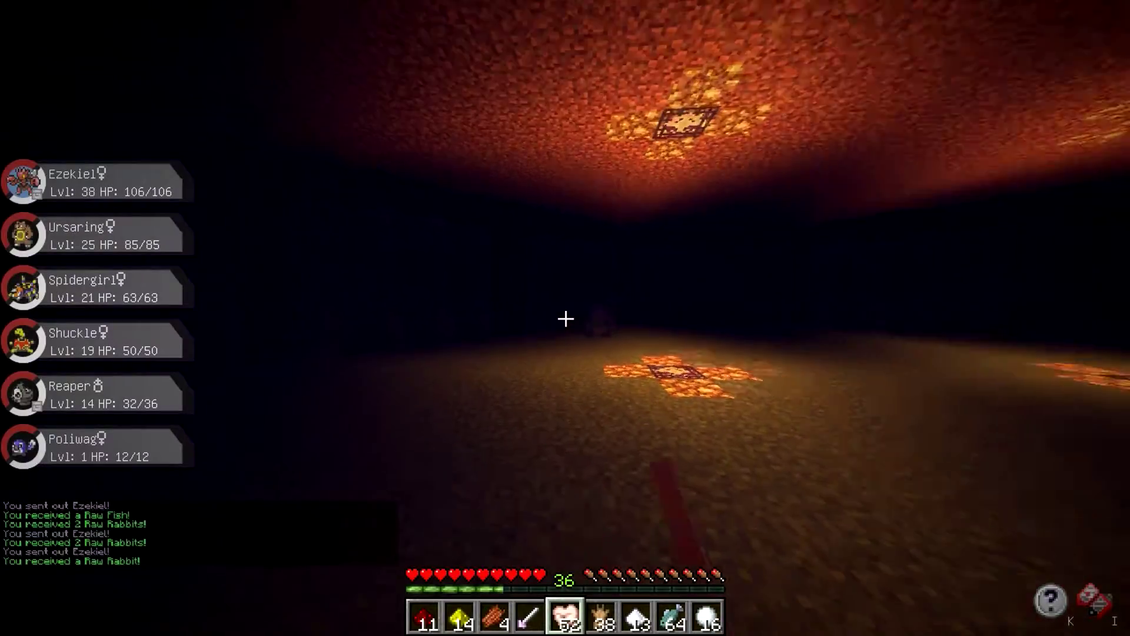
key(r)
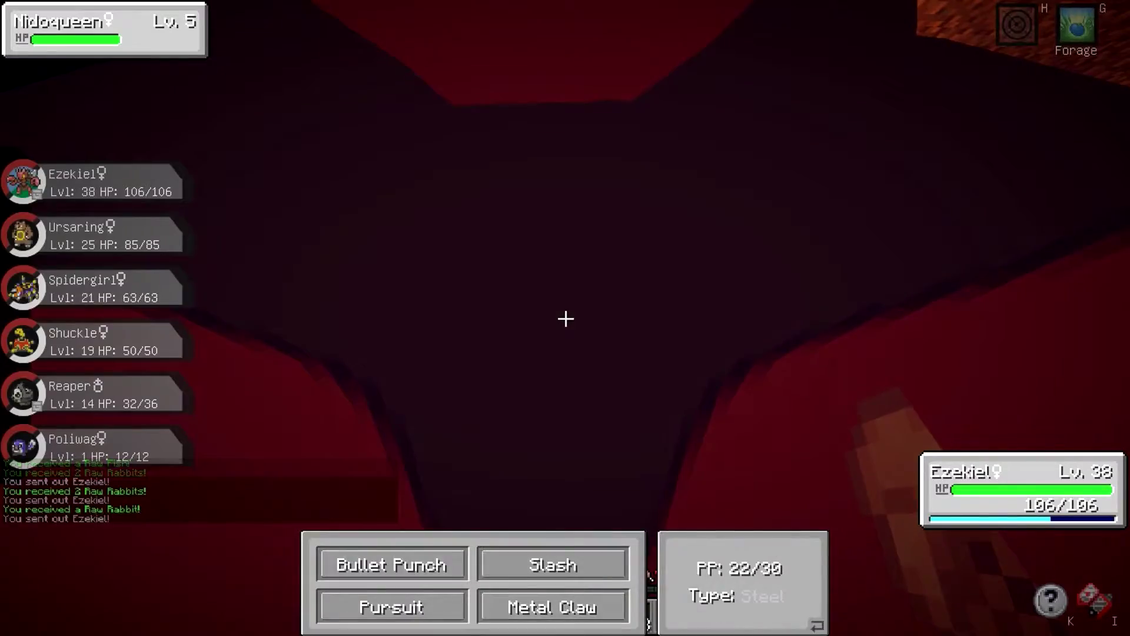
click(392, 565)
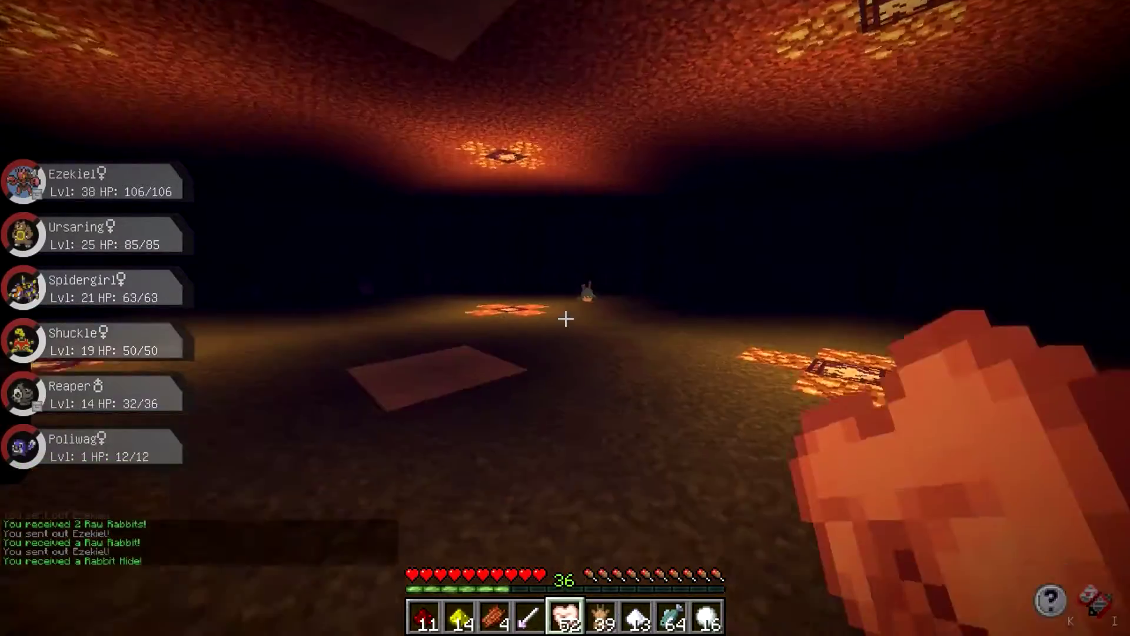
key(r)
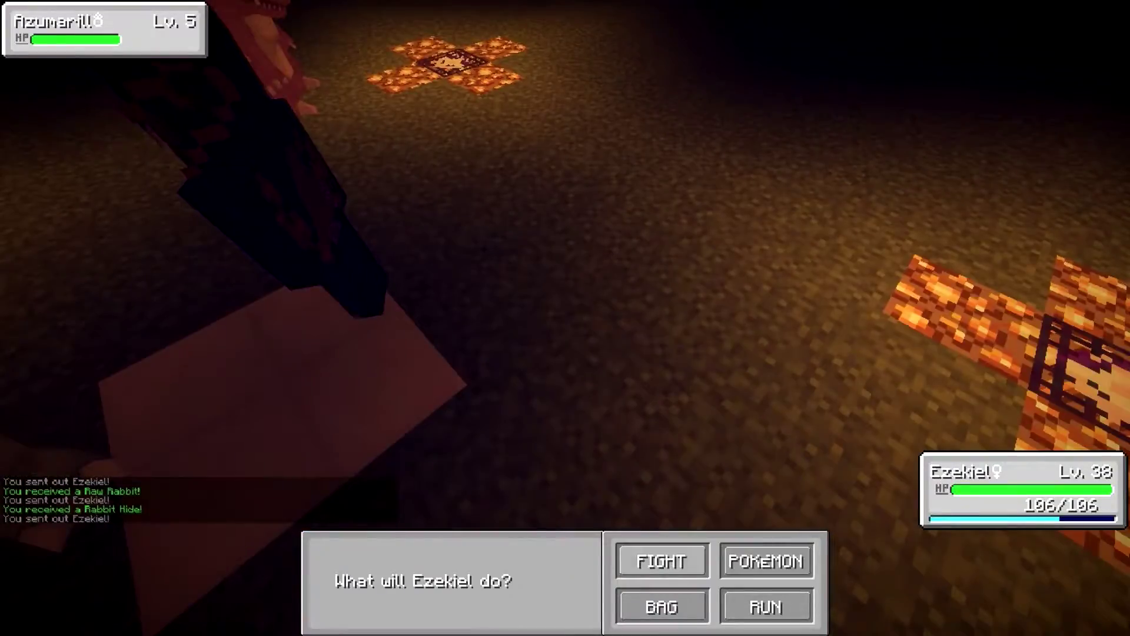
click(662, 562)
click(391, 565)
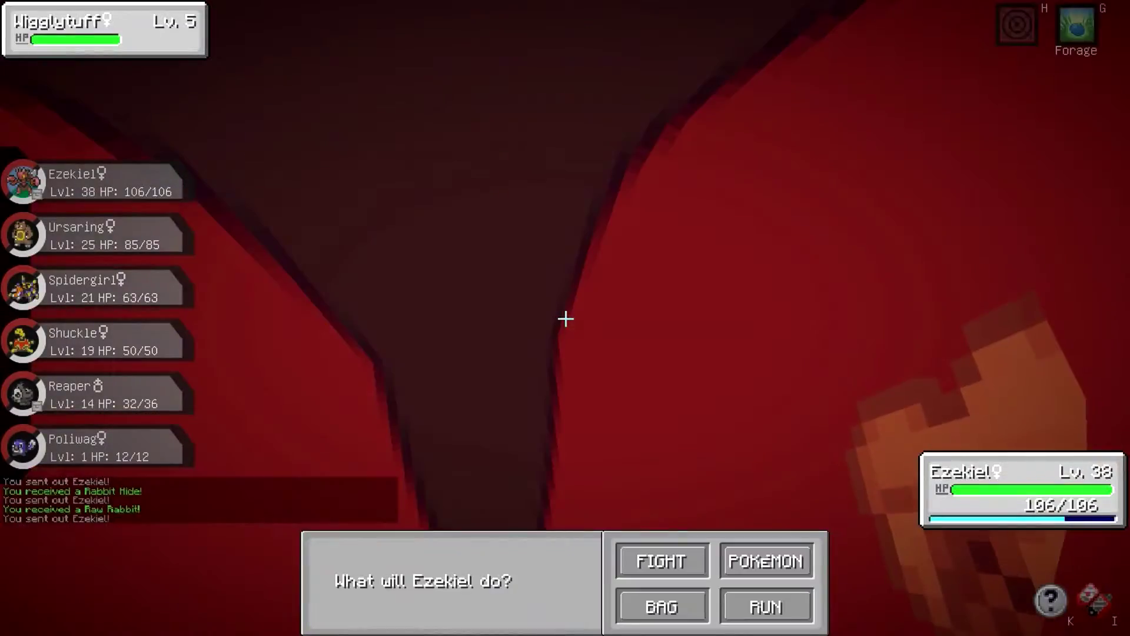
Win against Wigglytuff, including a Lv. 2, and more Lv. 2 spawns.
click(659, 558)
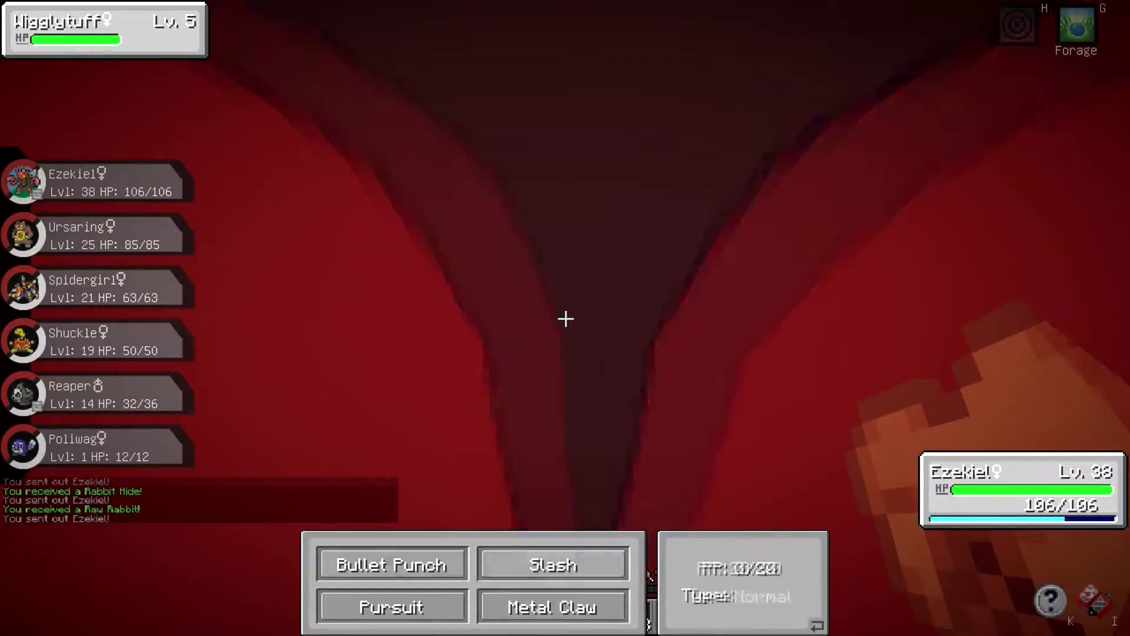
click(386, 562)
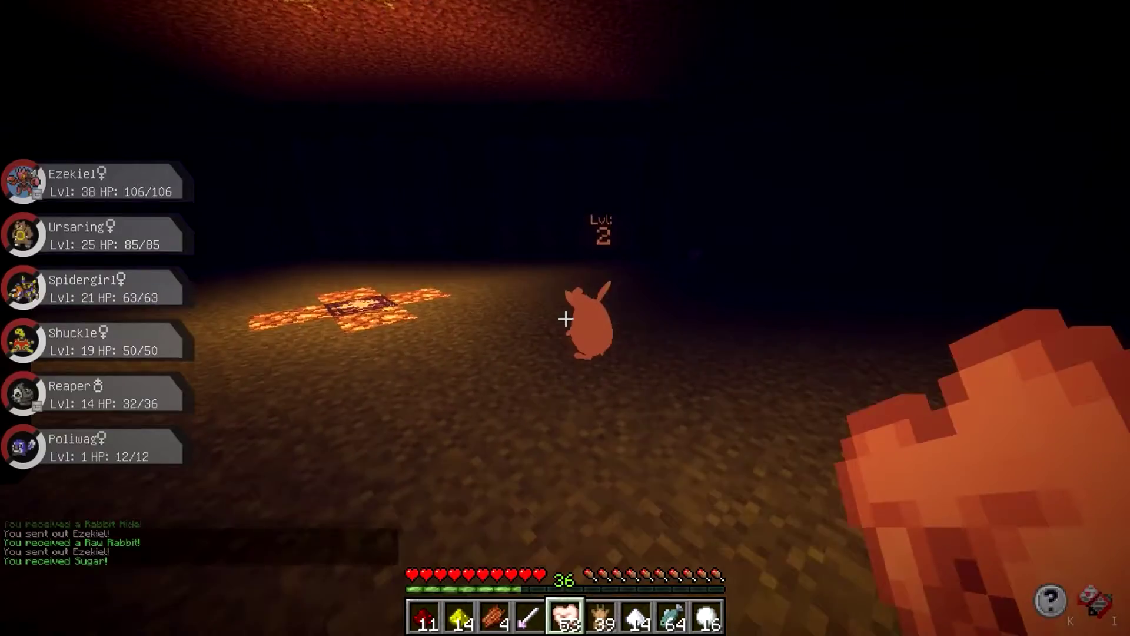
key(r)
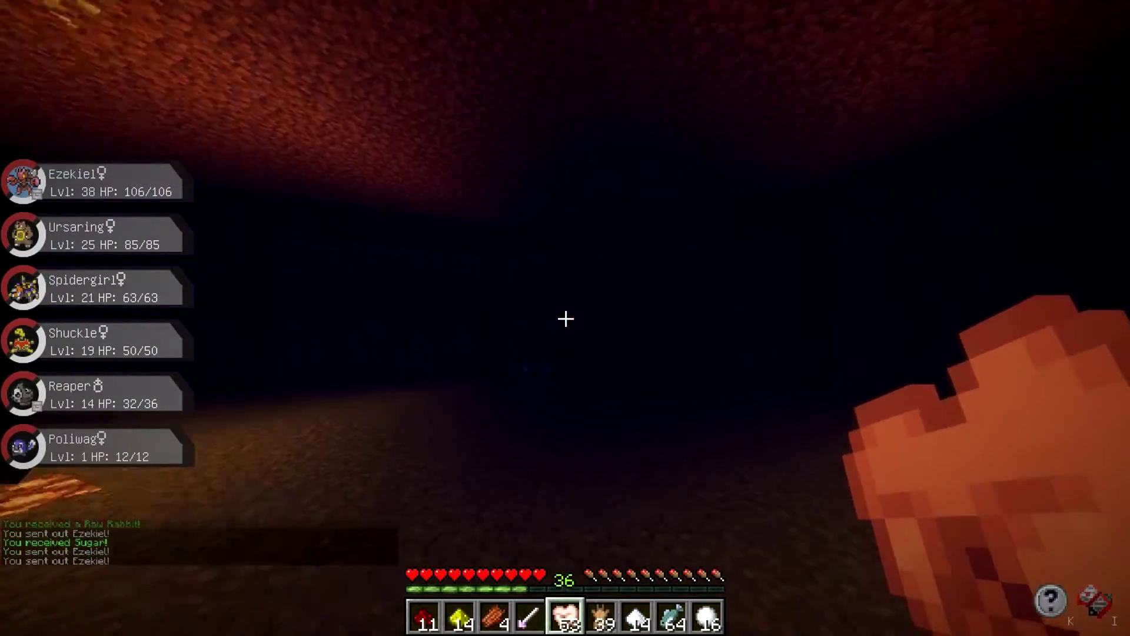
key(r)
click(662, 558)
click(387, 563)
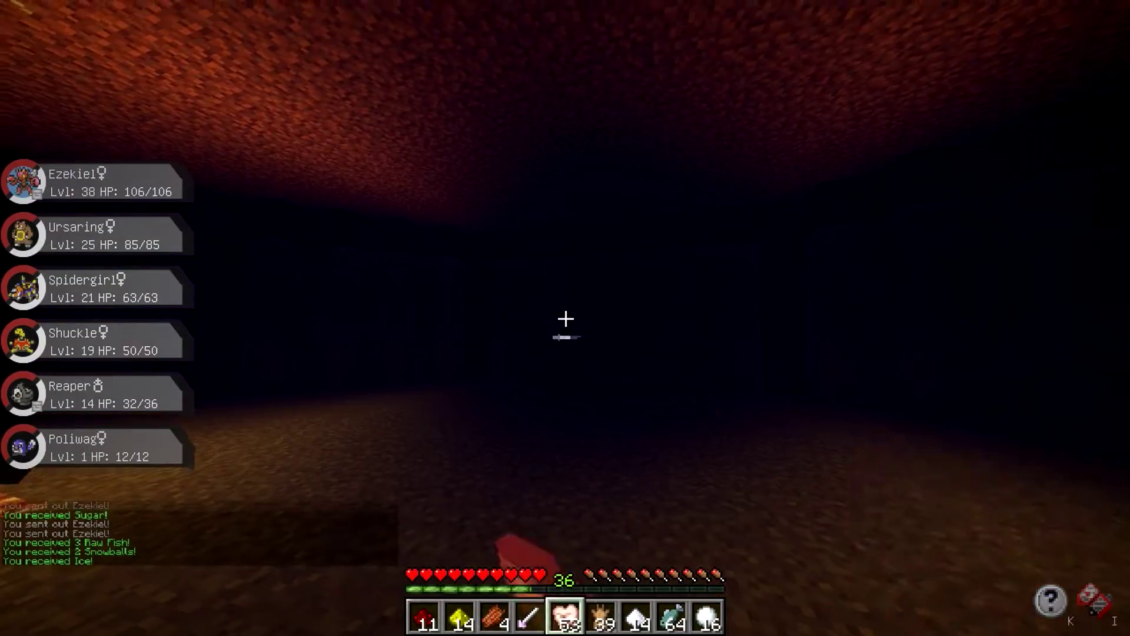
key(r)
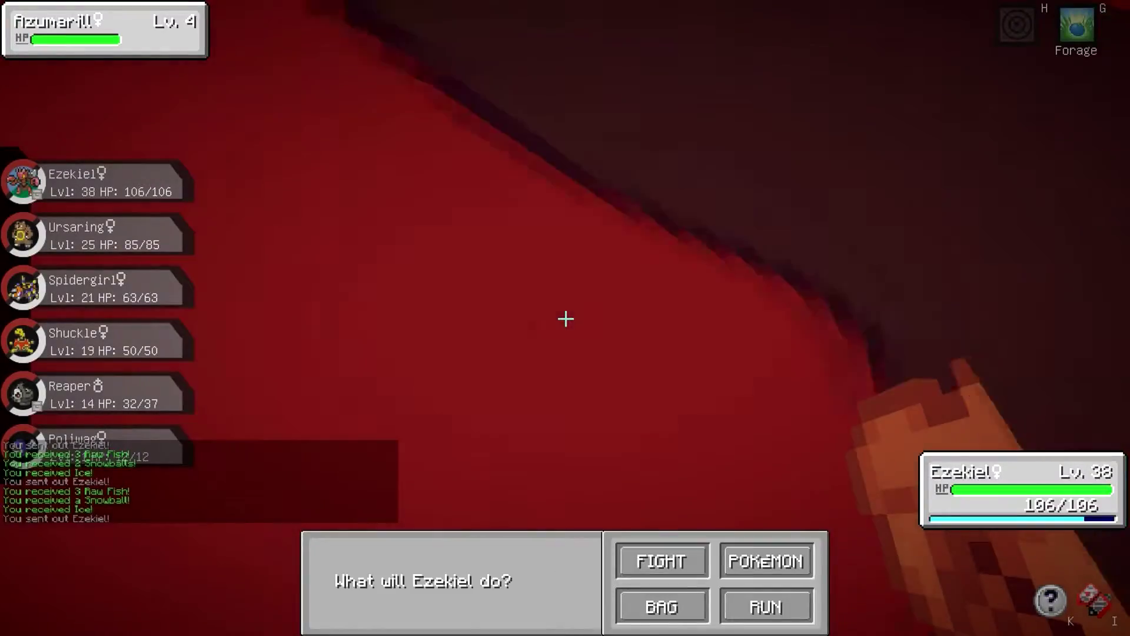
click(663, 557)
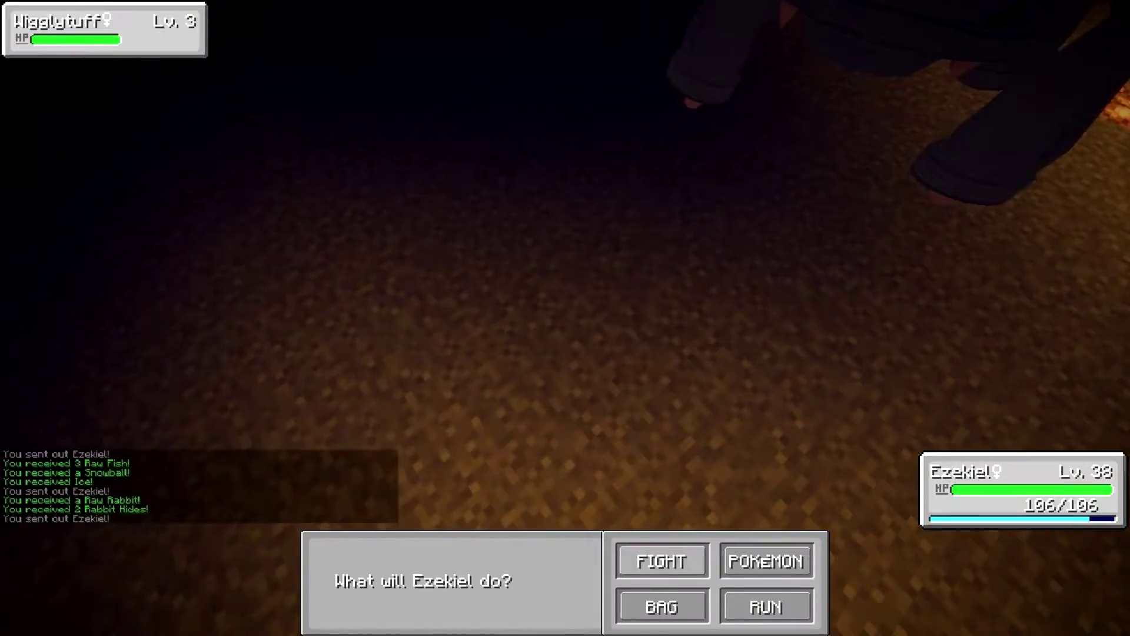
click(662, 558)
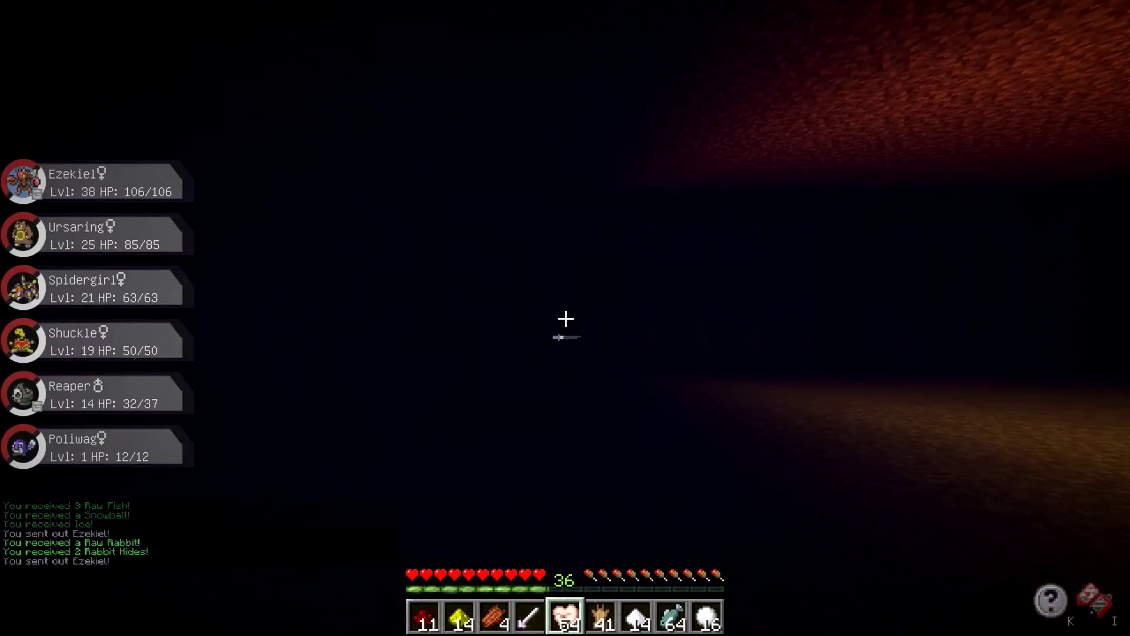
Win repeated Bullet Punch battles with Ezekiel against wild Azumarill and Nidoqueen.
key(r)
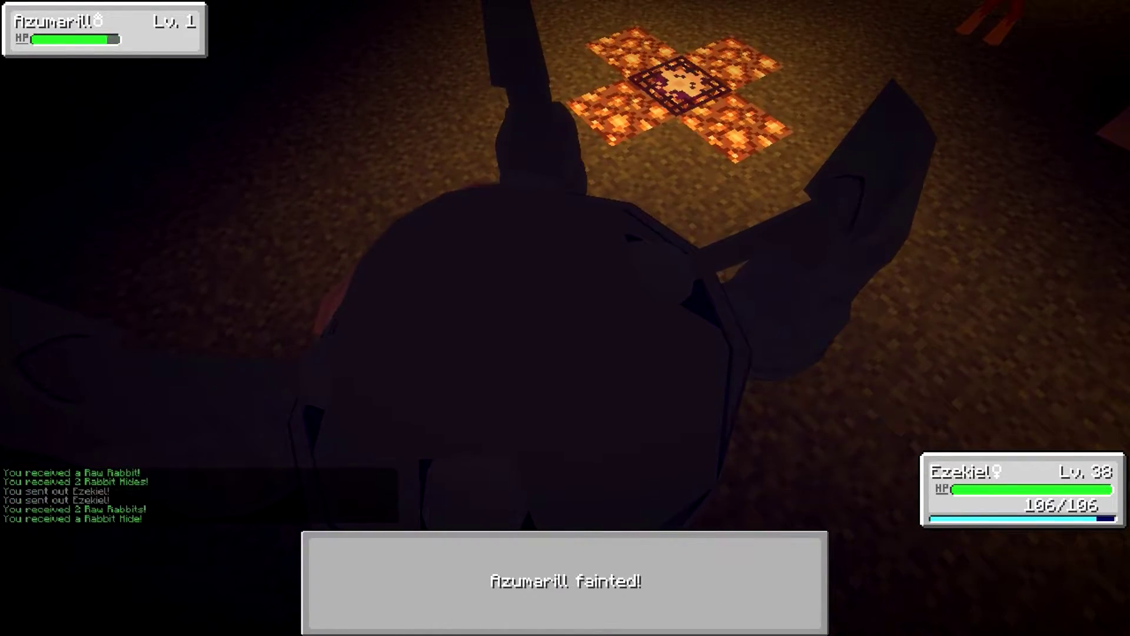
key(r)
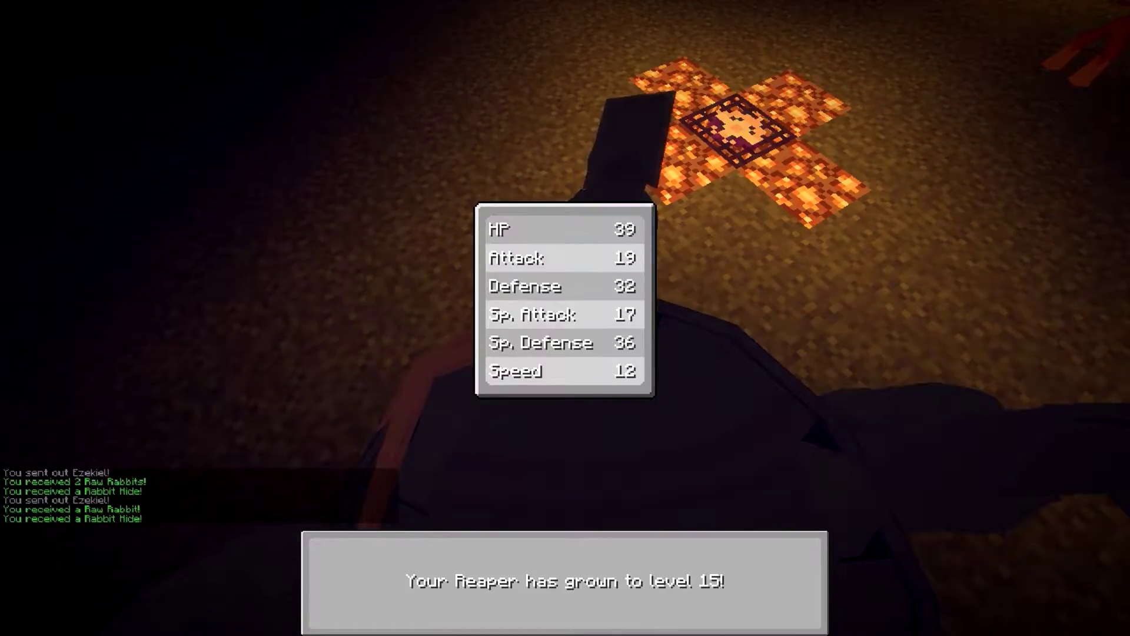
key(r)
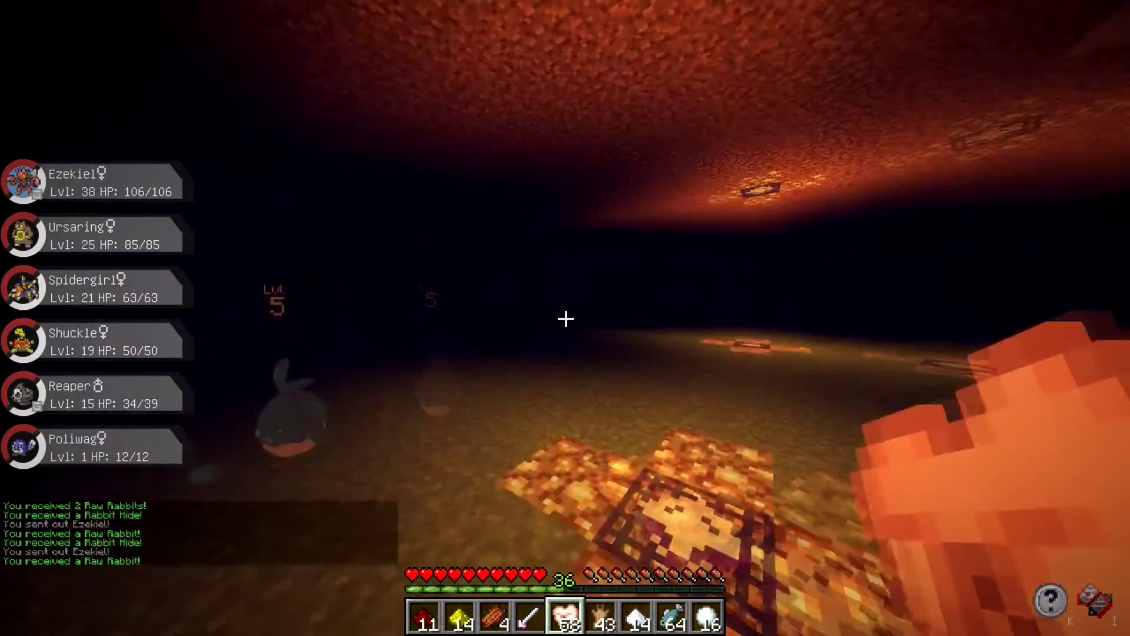
key(r)
key(Return)
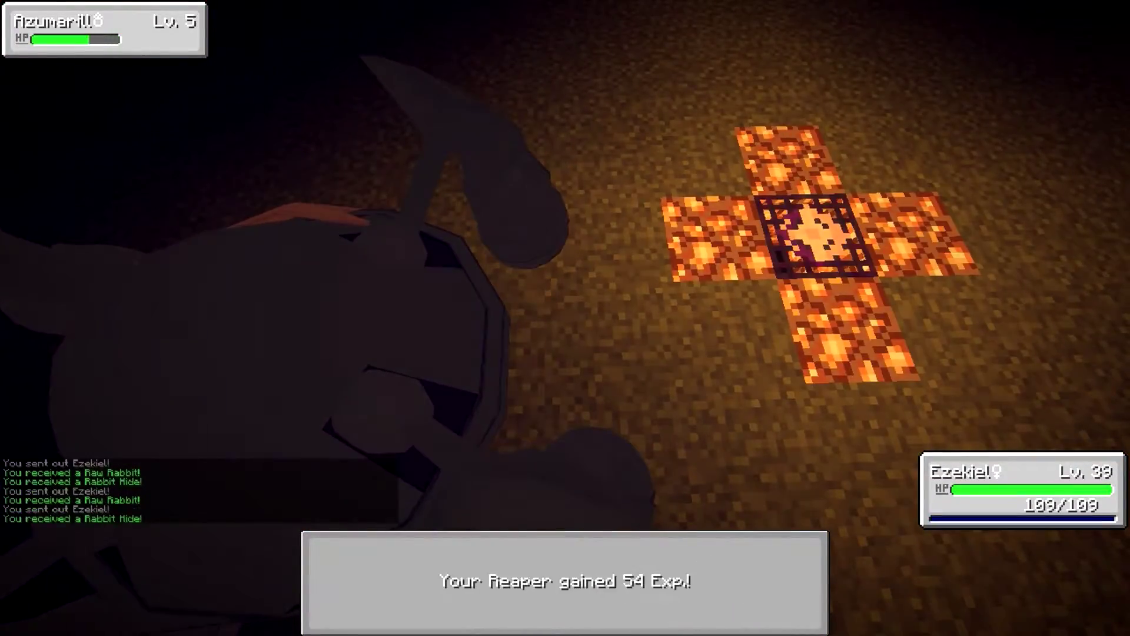
key(r)
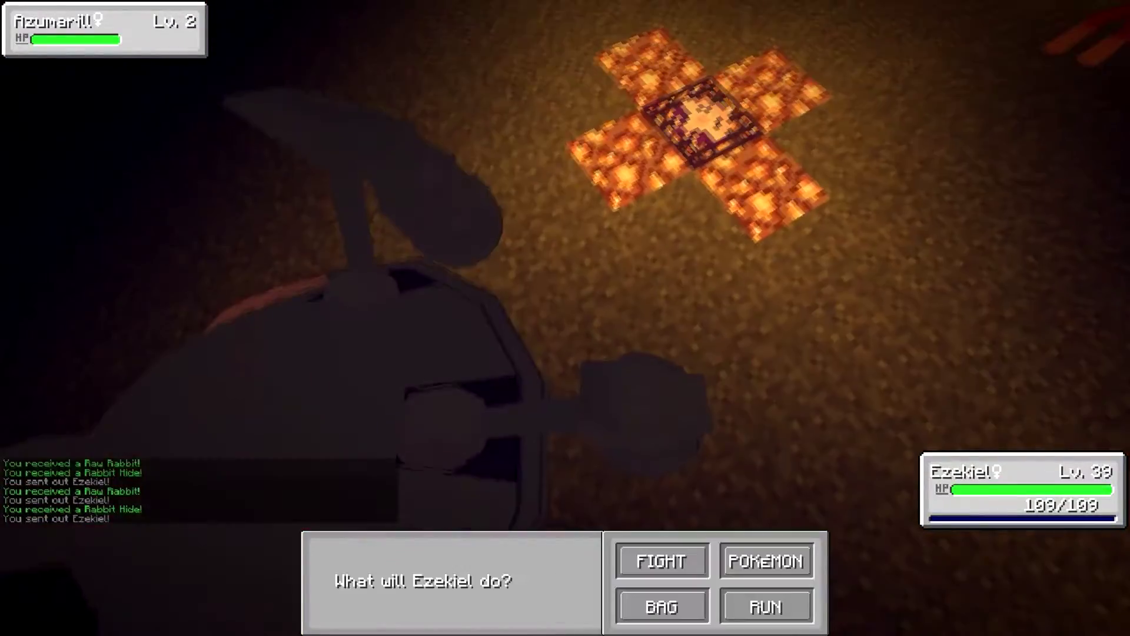
key(Return)
key(Return)
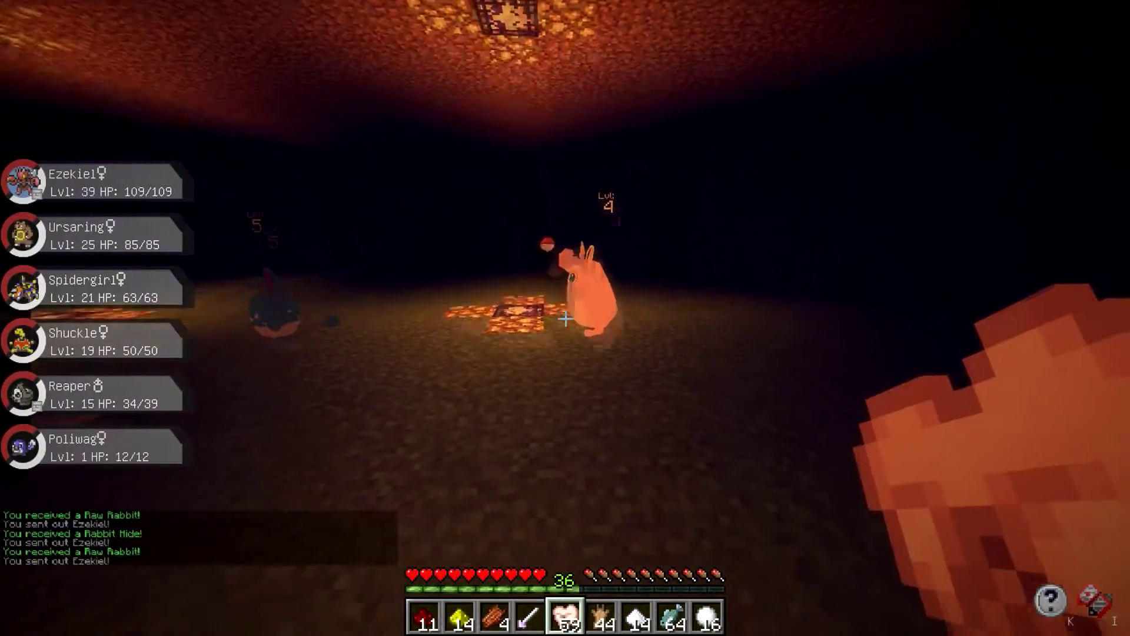
Keep beating Azumarill and Nidoqueen with Ezekiel until Reaper reaches level 15.
key(r)
key(r)
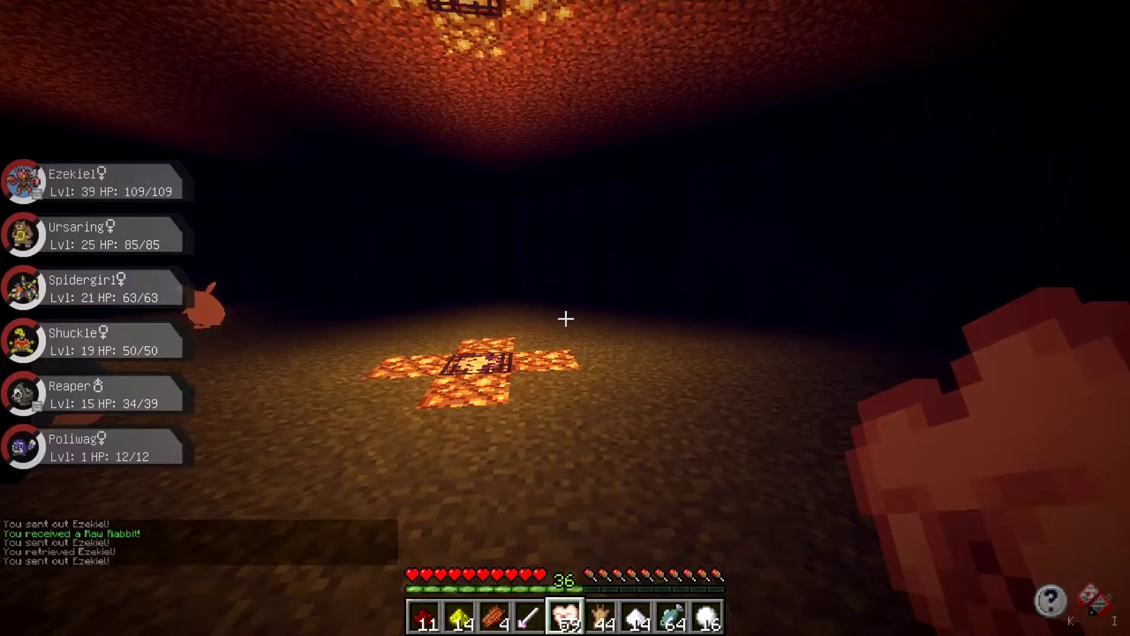
key(r)
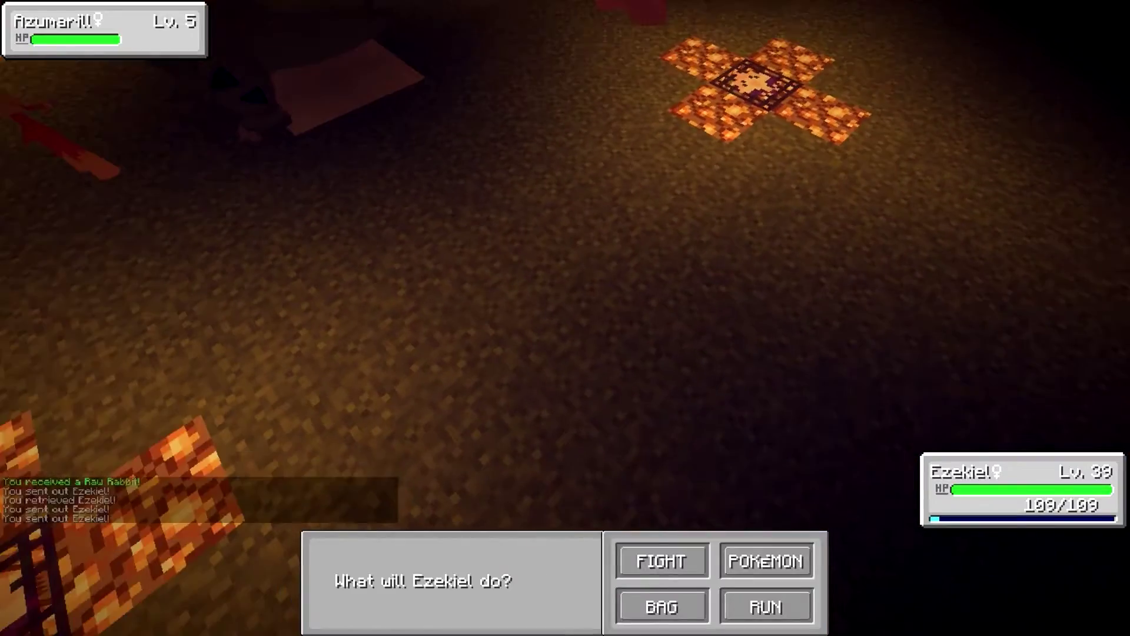
click(659, 558)
click(553, 560)
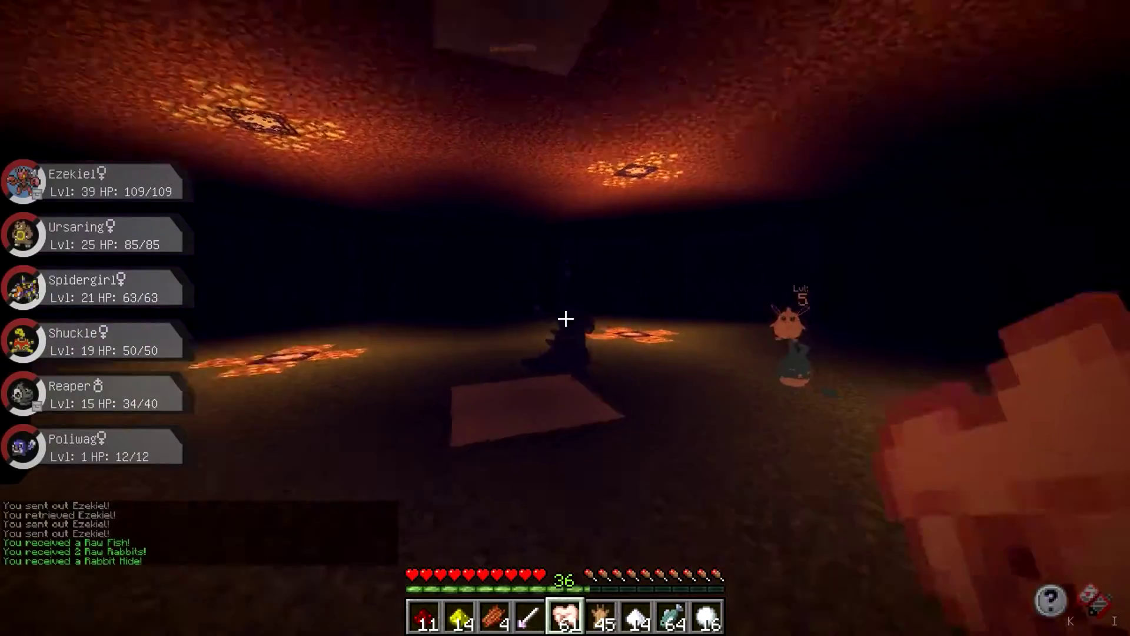
key(r)
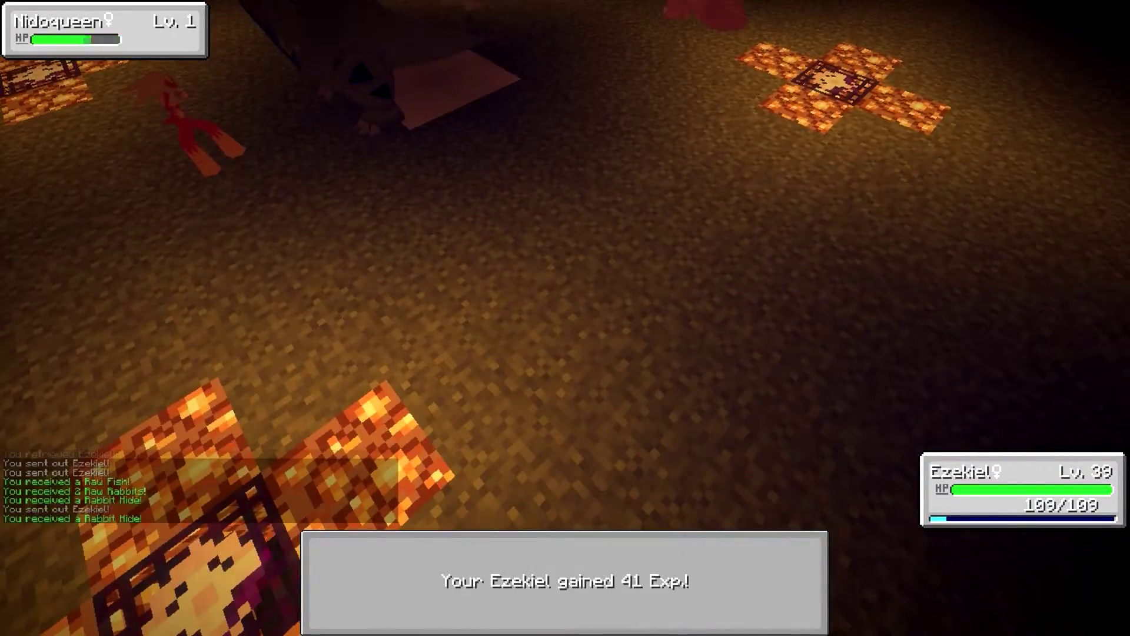
key(r)
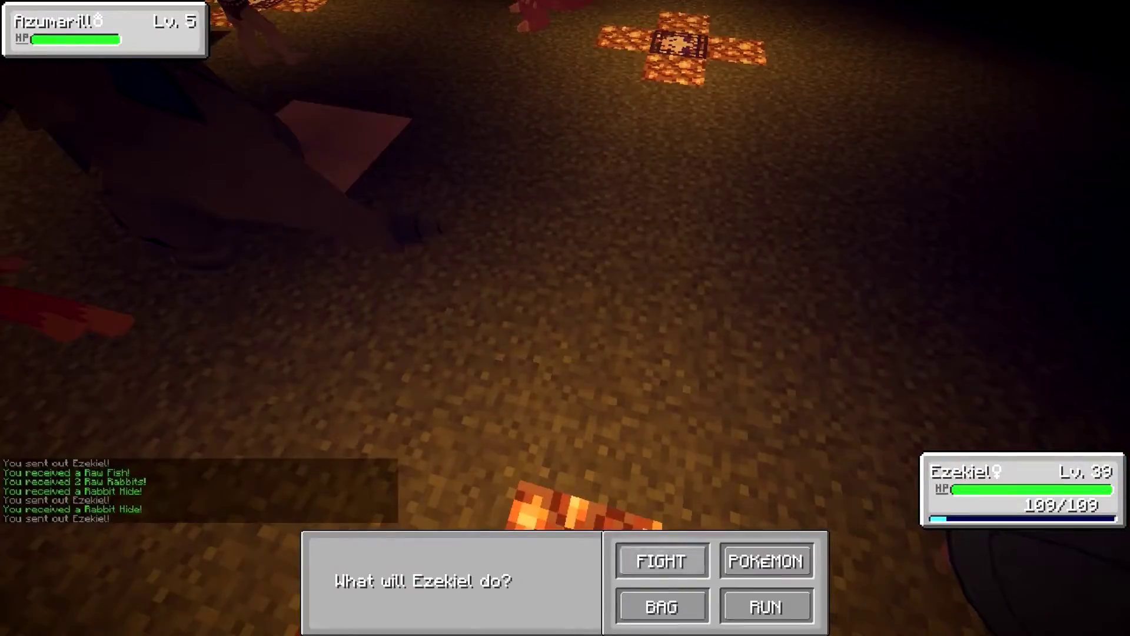
click(662, 561)
click(662, 561)
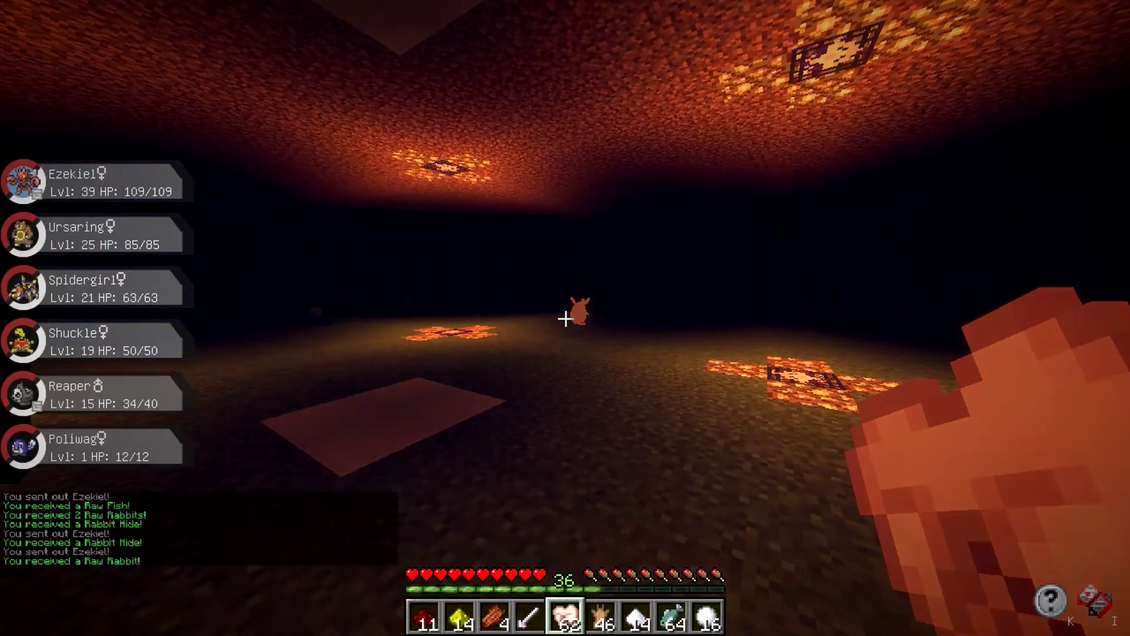
text(/evs 5)
Show Duskull's EVs with /evs 5, then flee the level 4 Wigglytuff battle.
key(Return)
key(w)
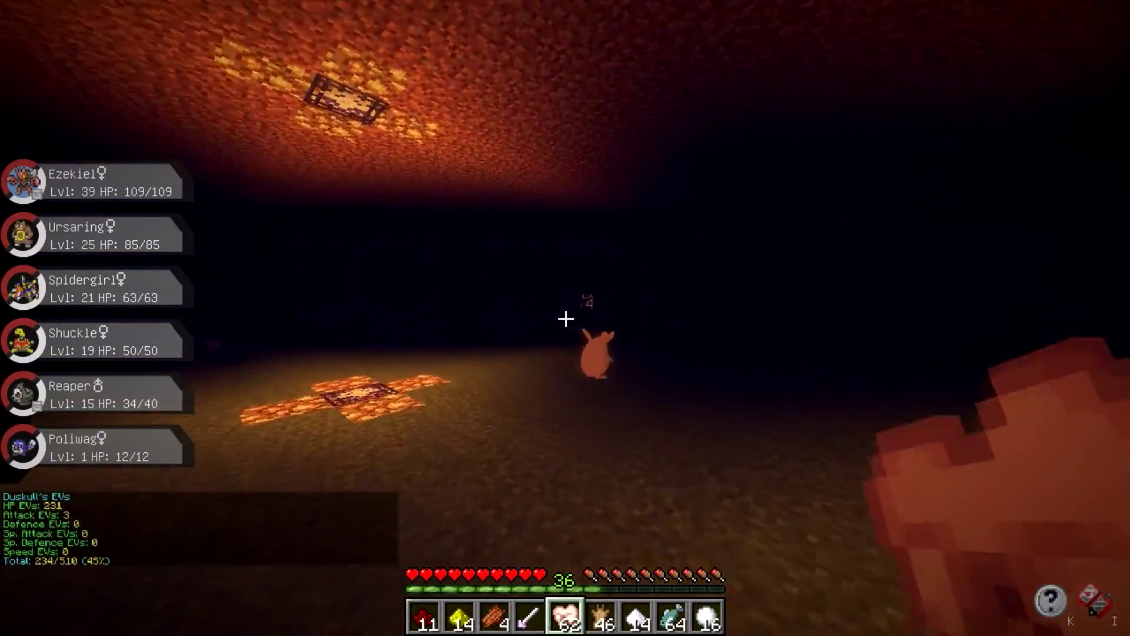
key(r)
click(654, 560)
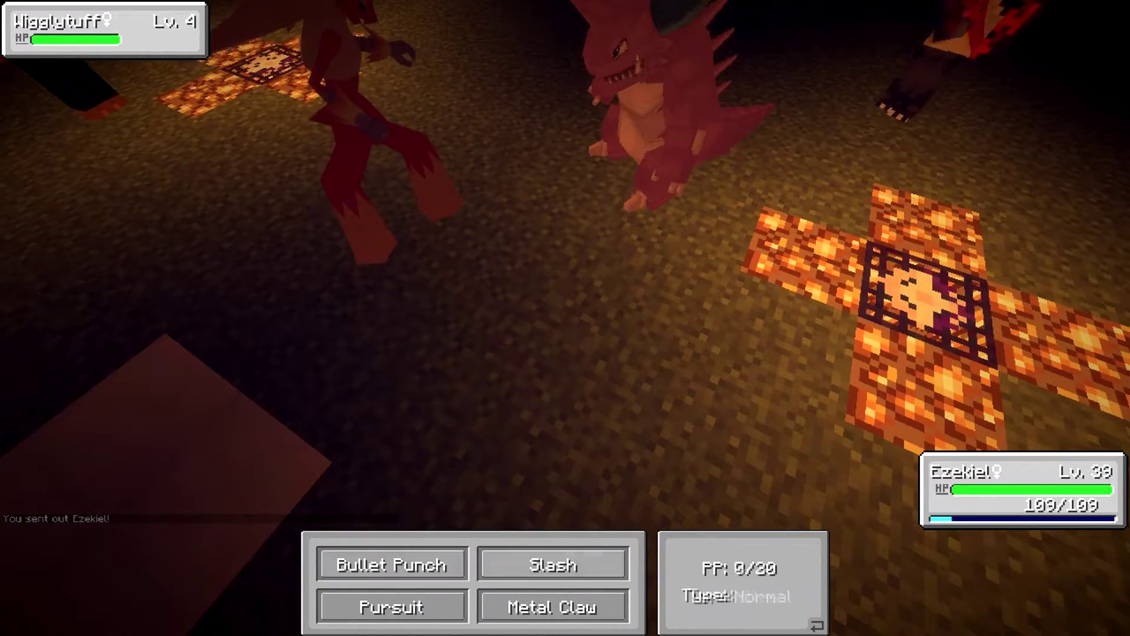
click(817, 626)
click(757, 606)
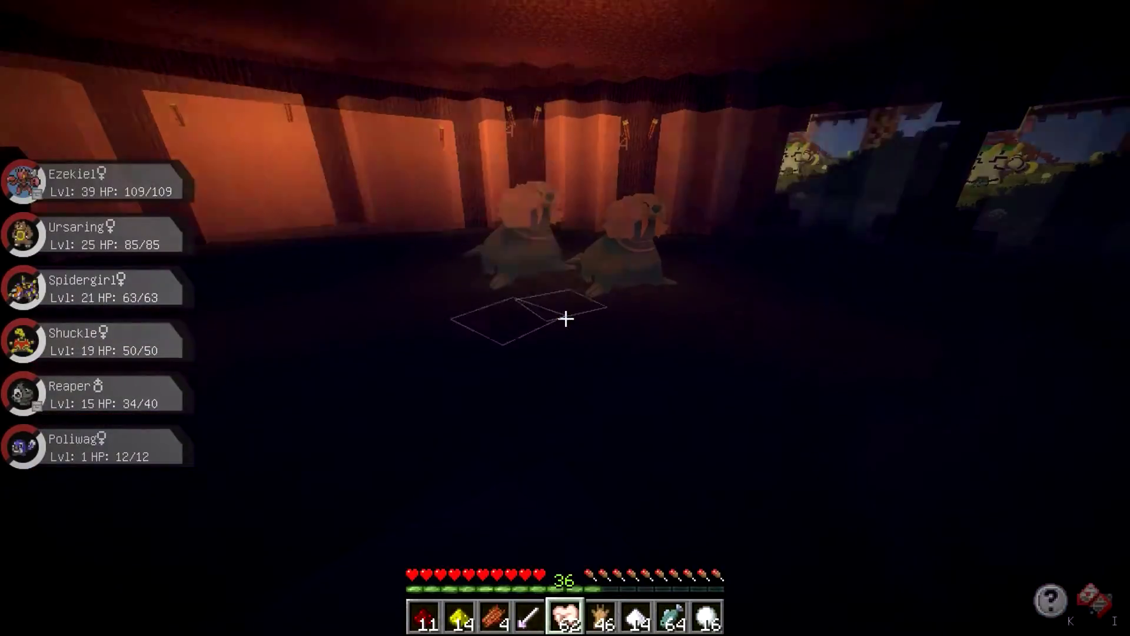
key(e)
key(e)
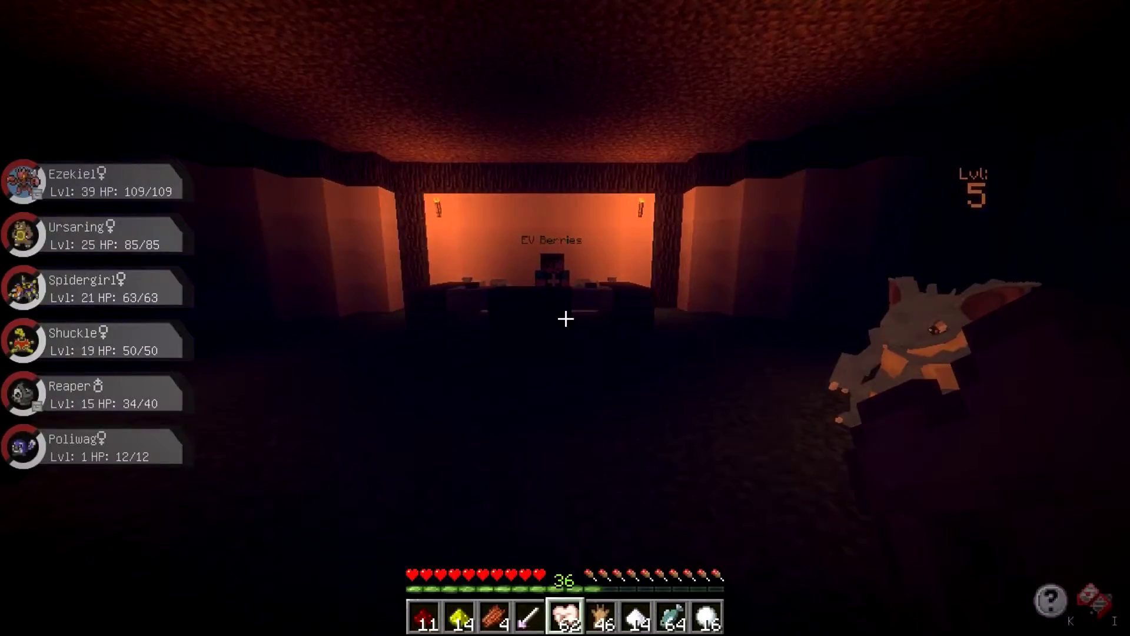
key(slash)
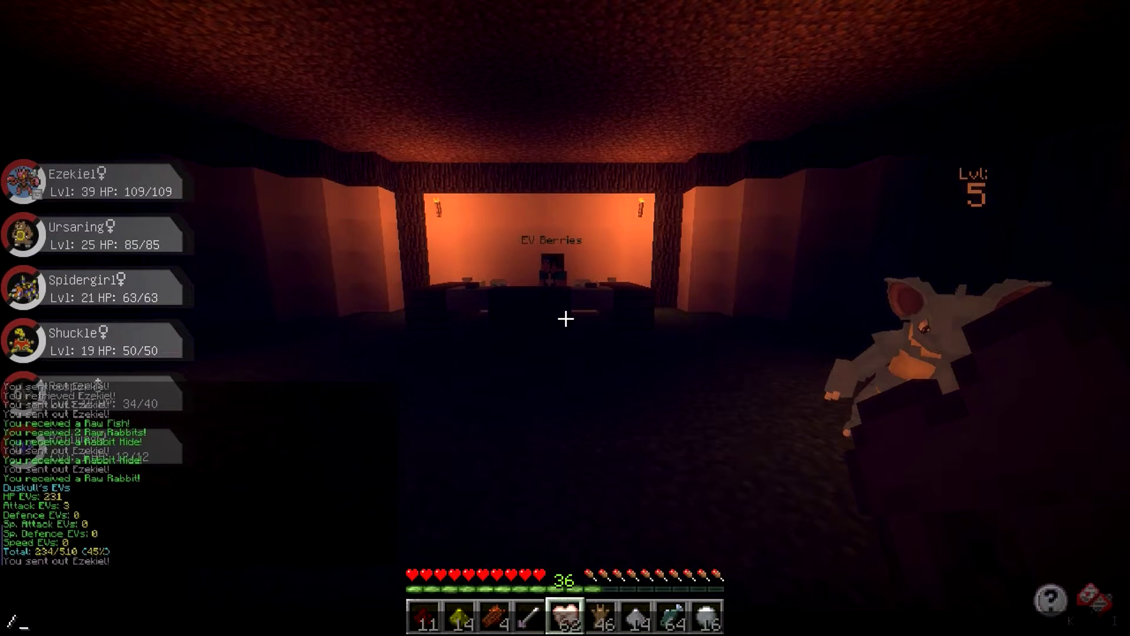
key(Escape)
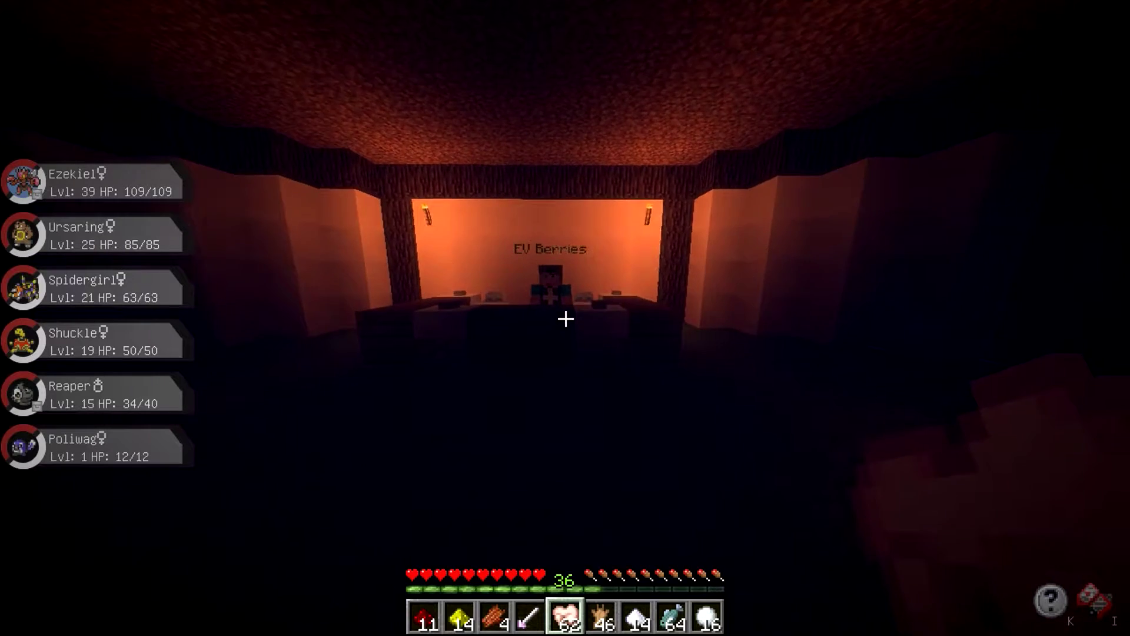
key(e)
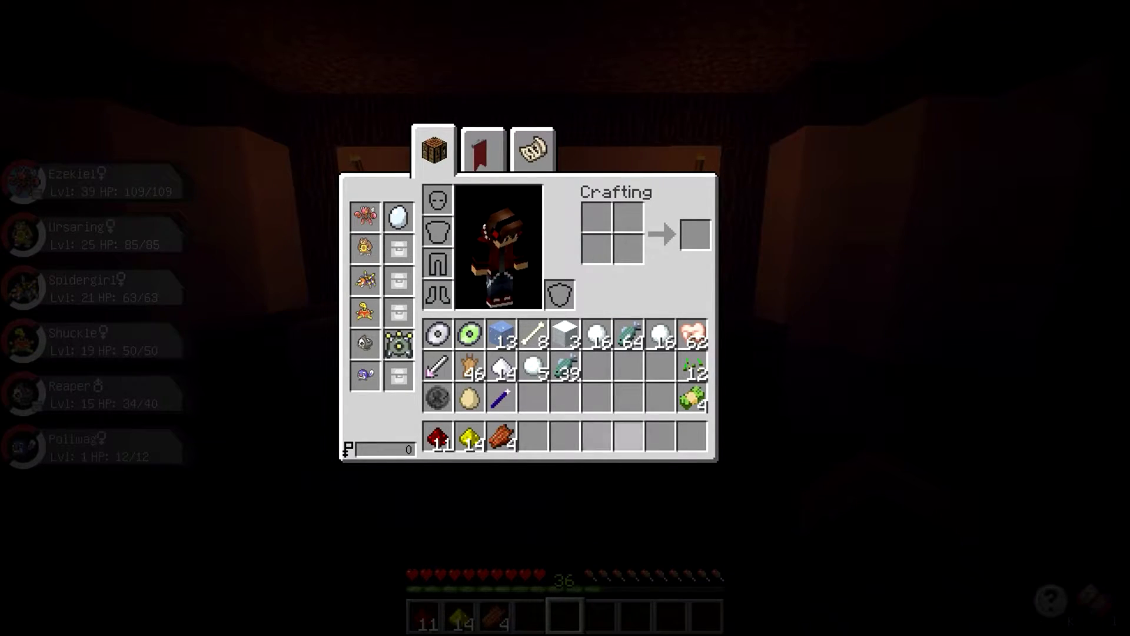
key(e)
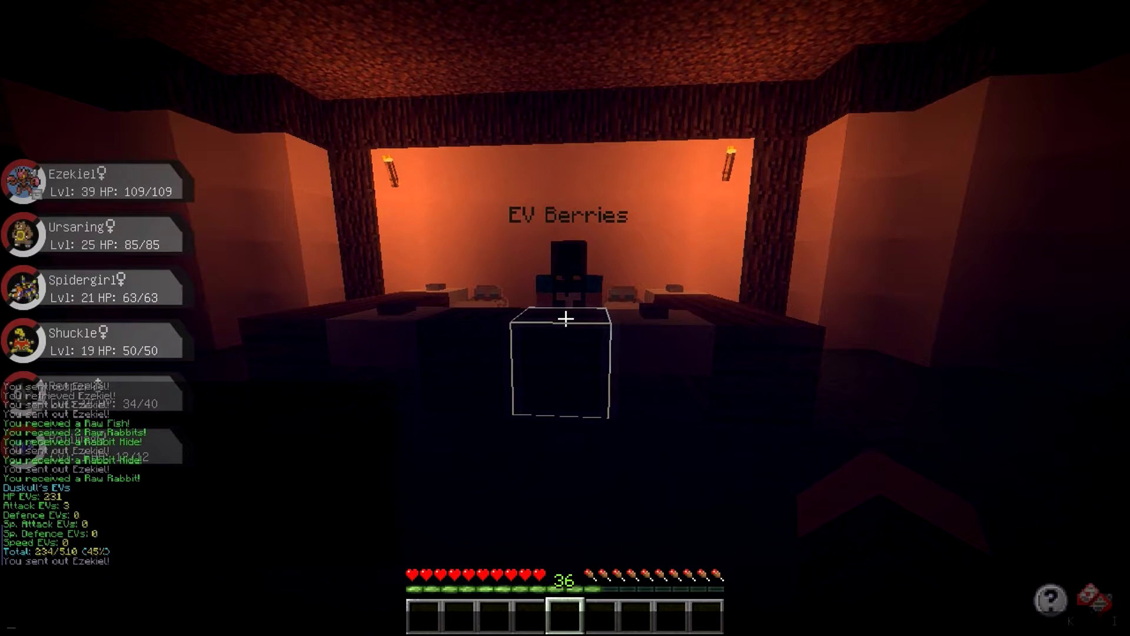
key(Escape)
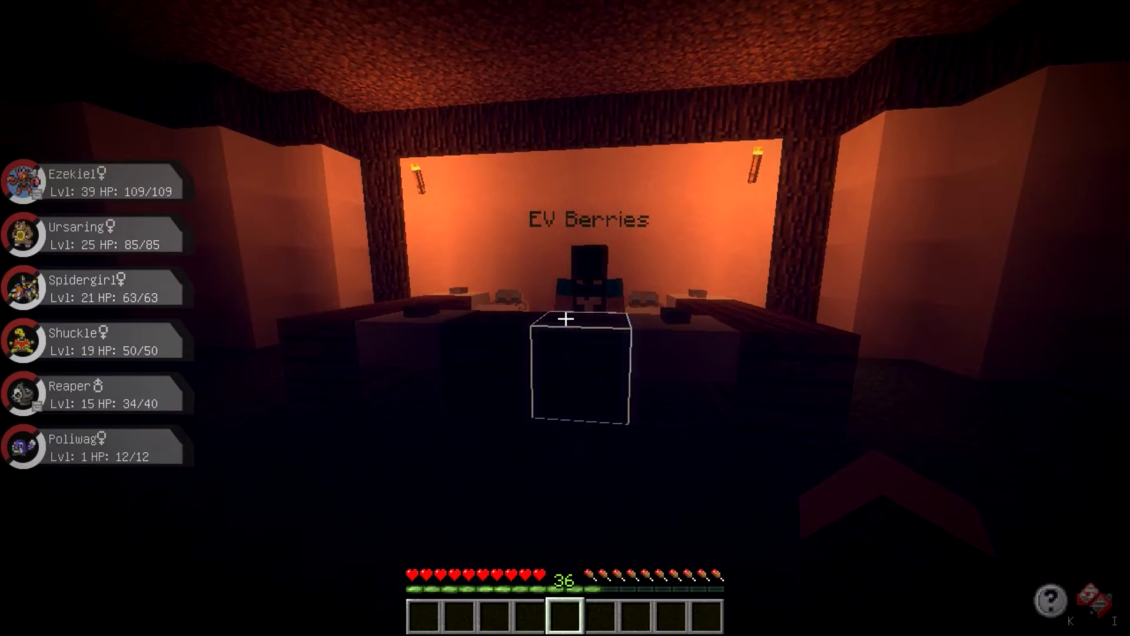
right_click(566, 318)
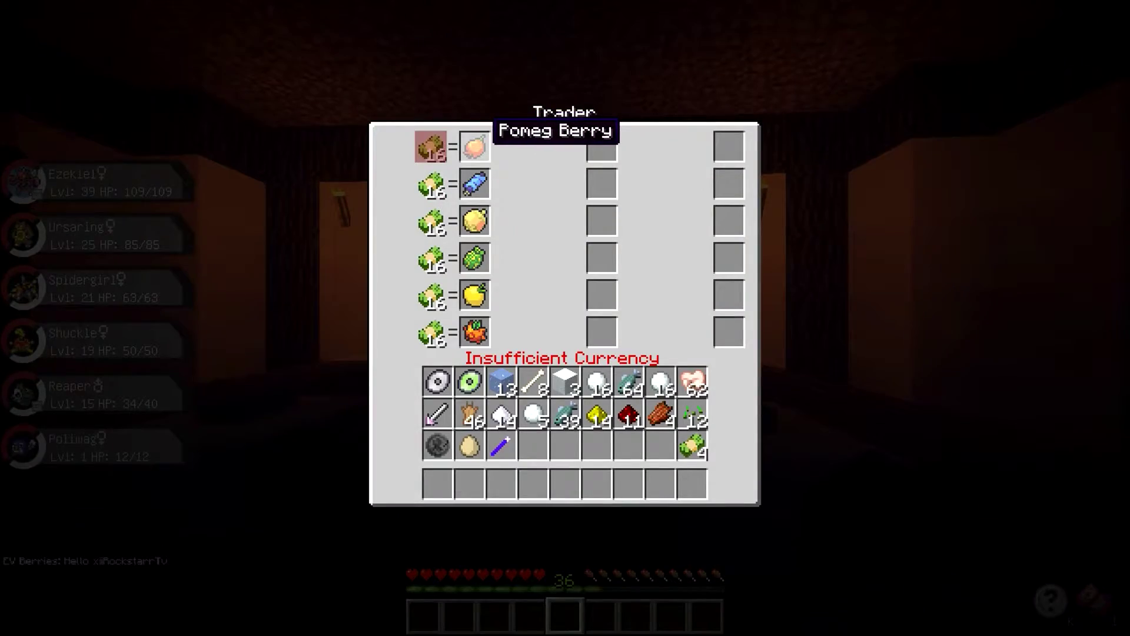
key(Escape)
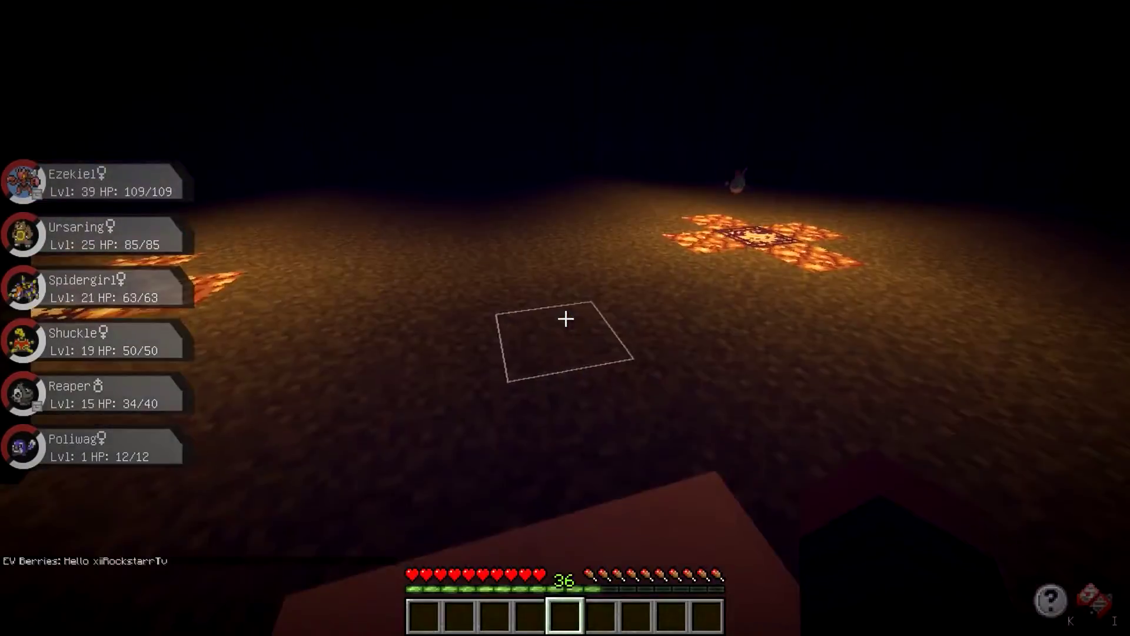
key(r)
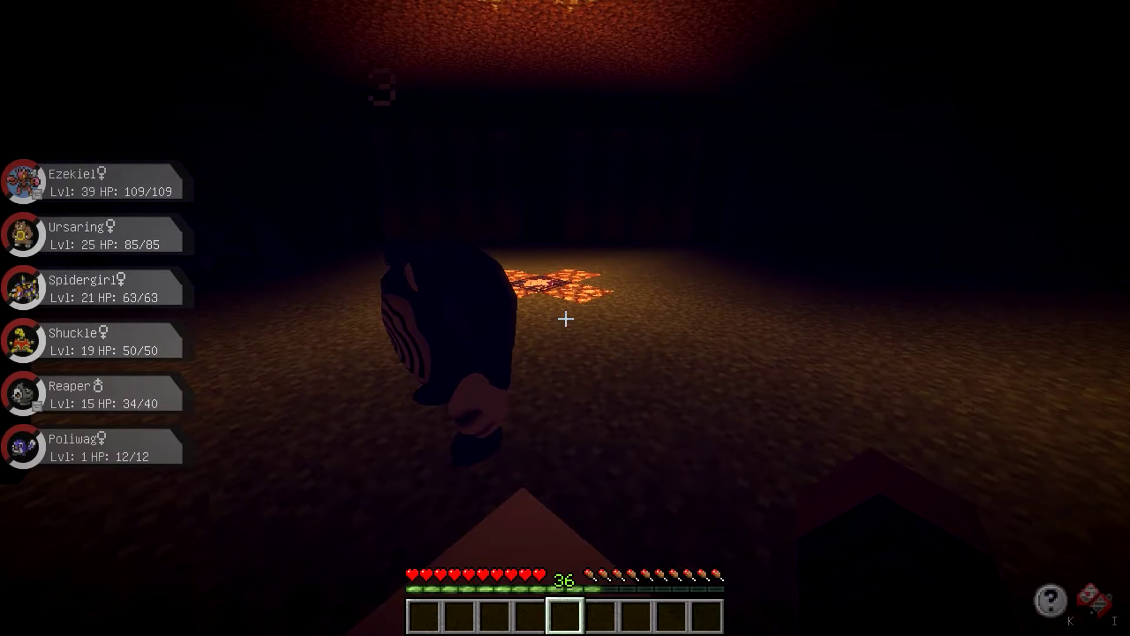
key(r)
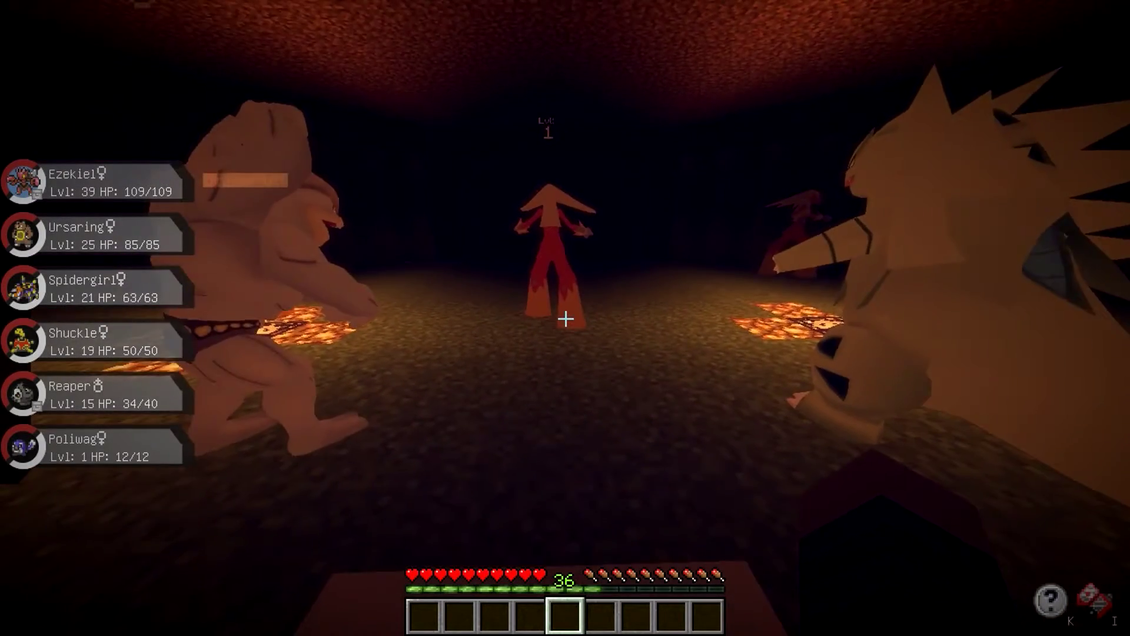
key(e)
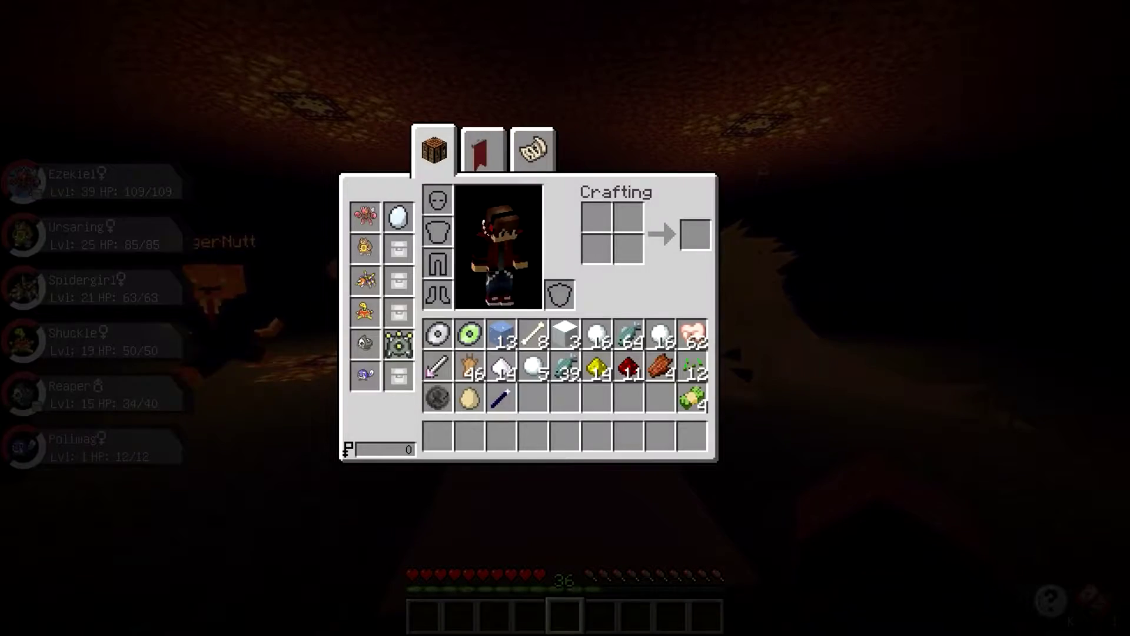
click(365, 343)
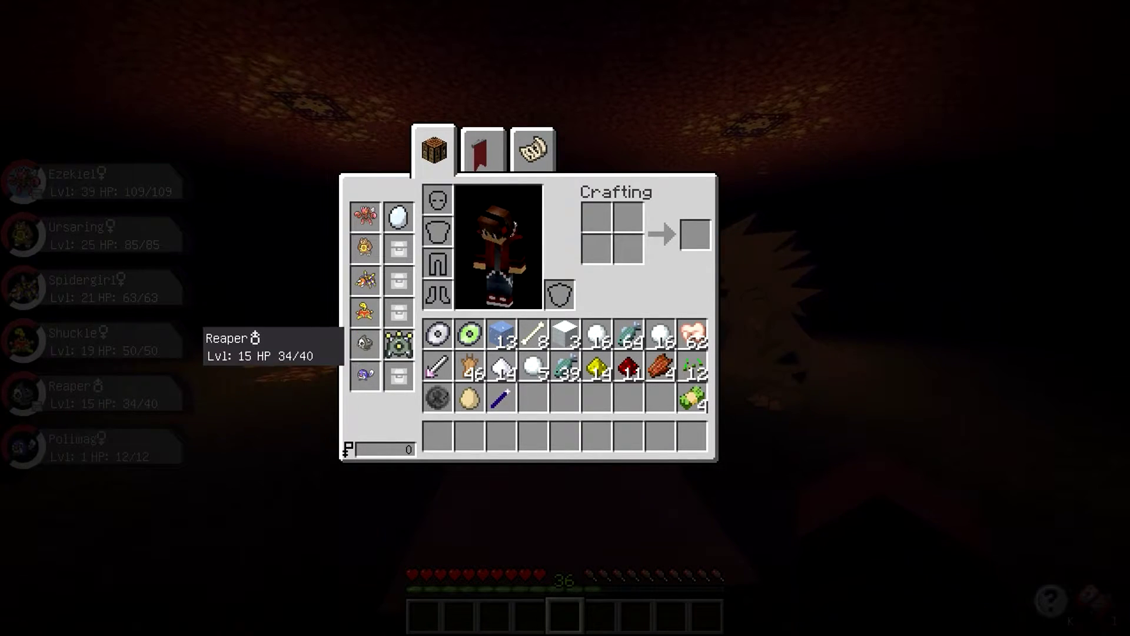
click(366, 375)
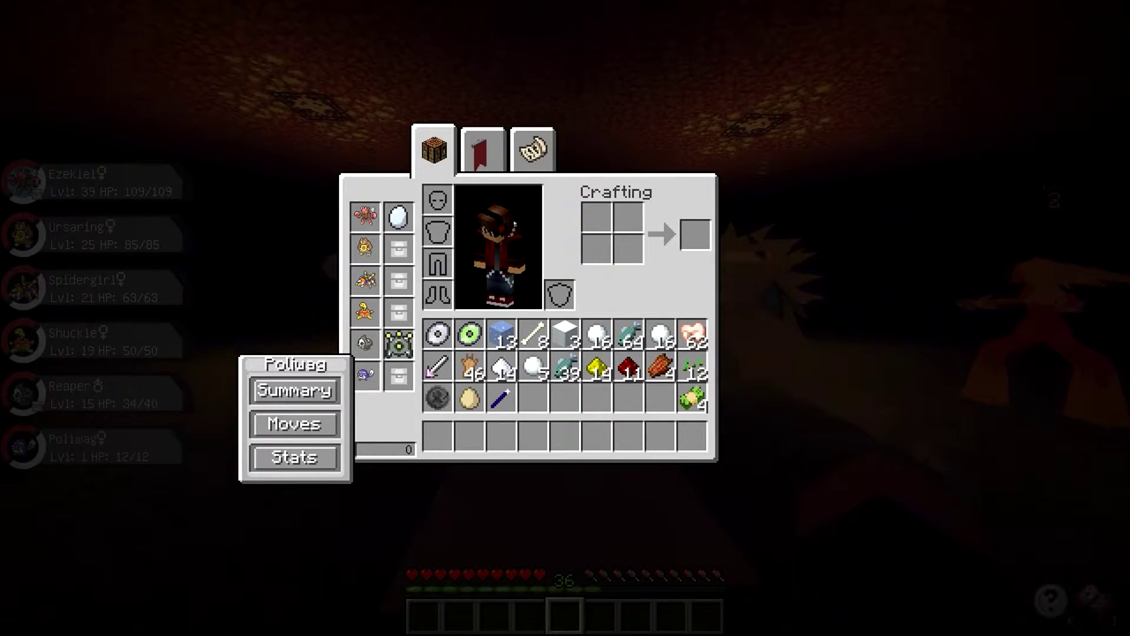
key(Escape)
key(Escape)
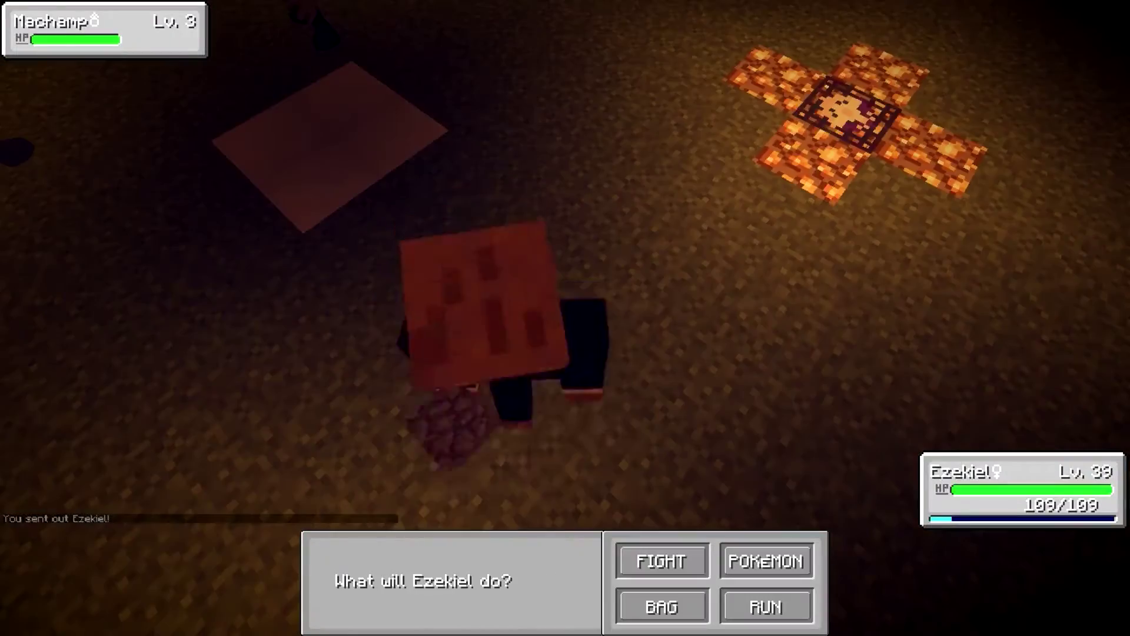
Beat the wild Machamp, Tyranitar and Blaziken with Ezekiel, using Slash.
click(661, 560)
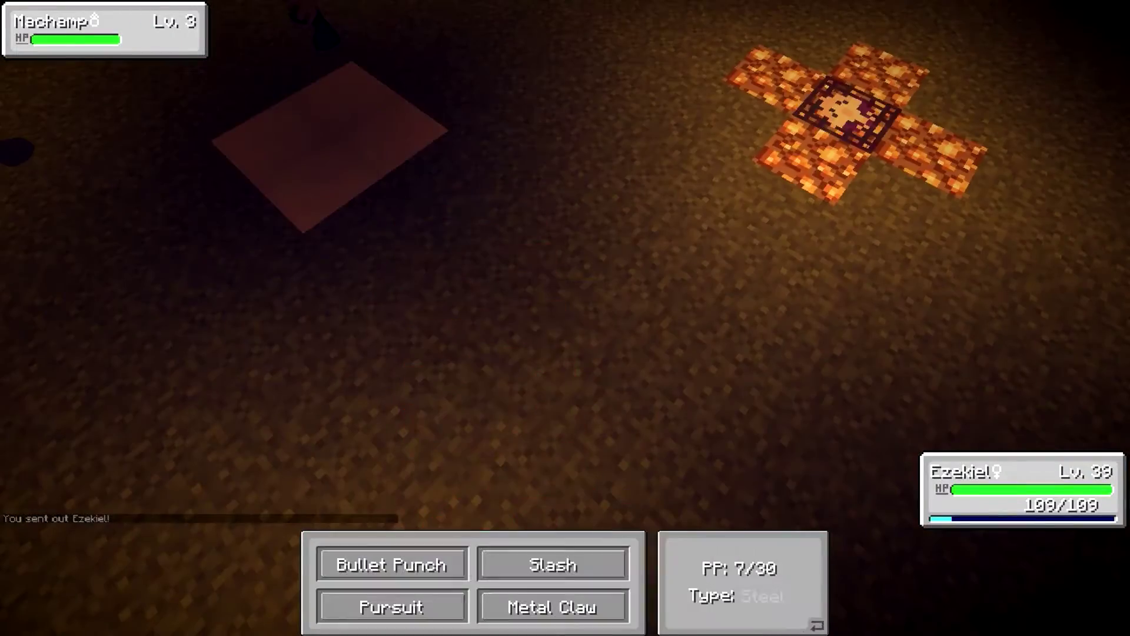
click(553, 564)
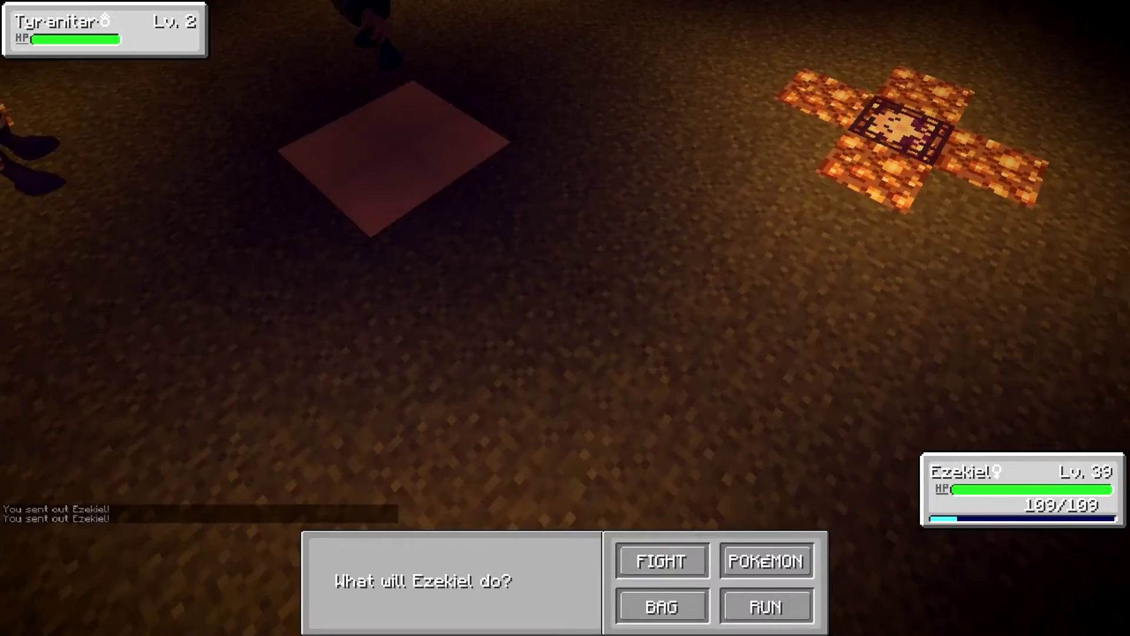
click(661, 560)
click(554, 565)
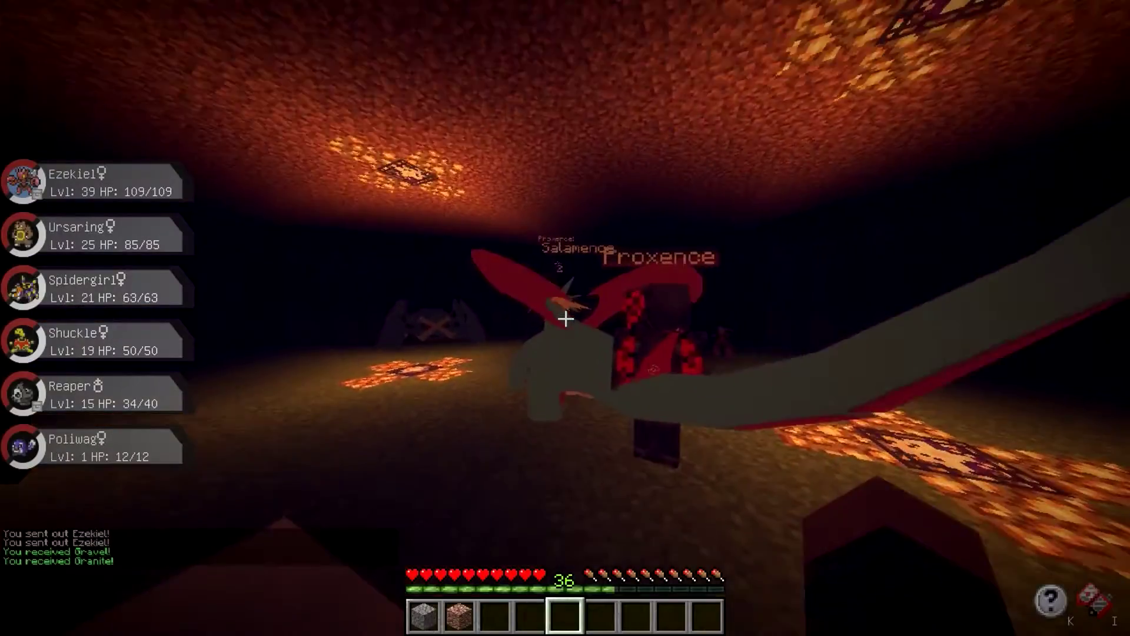
key(r)
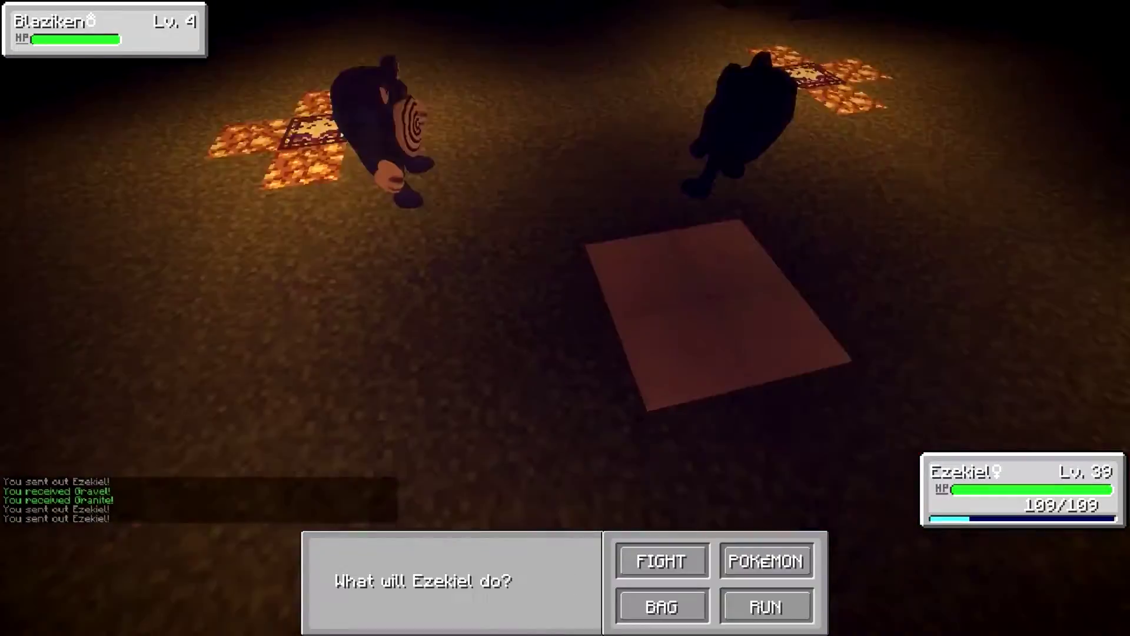
click(659, 560)
click(392, 560)
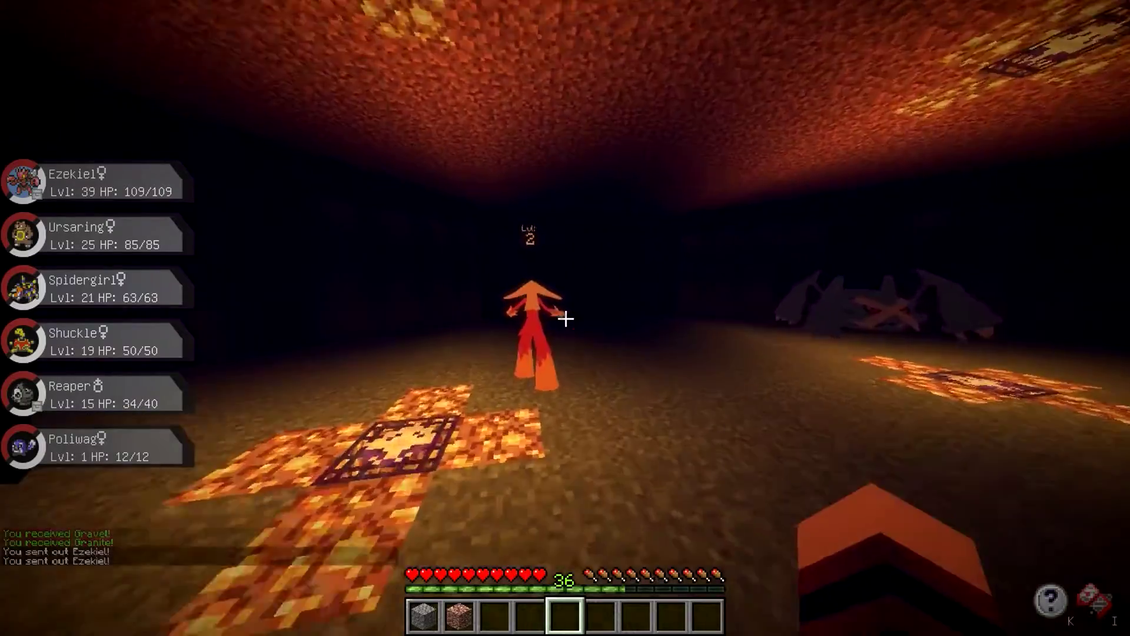
Battle the next Blaziken and Tyranitar, hitting the Tyranitar with Bullet Punch.
key(r)
click(662, 562)
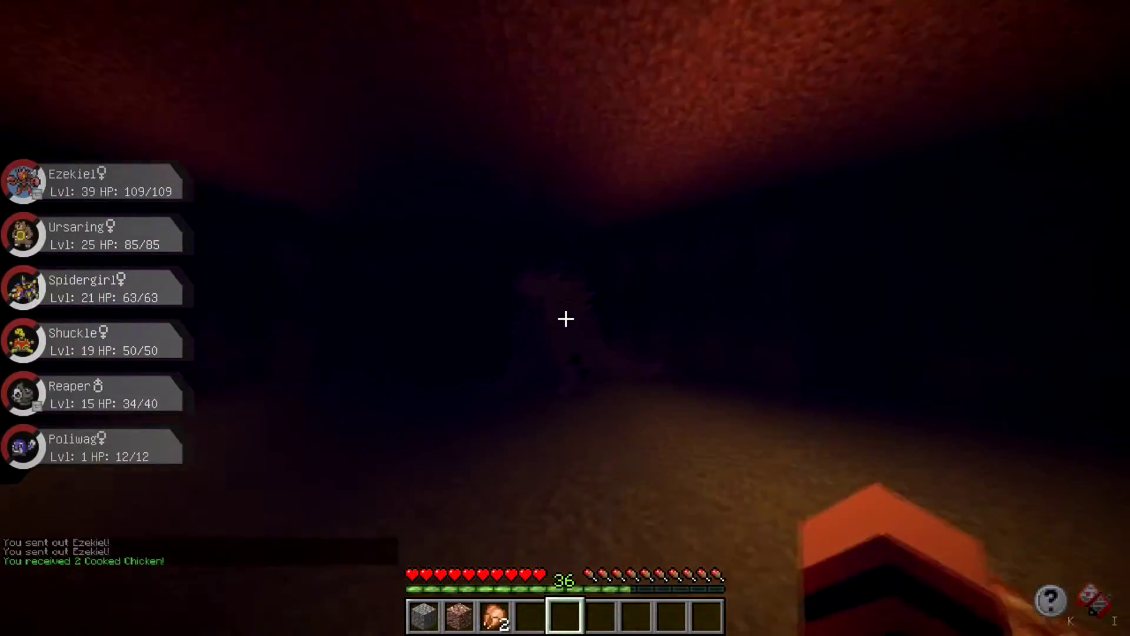
key(r)
click(662, 560)
click(386, 562)
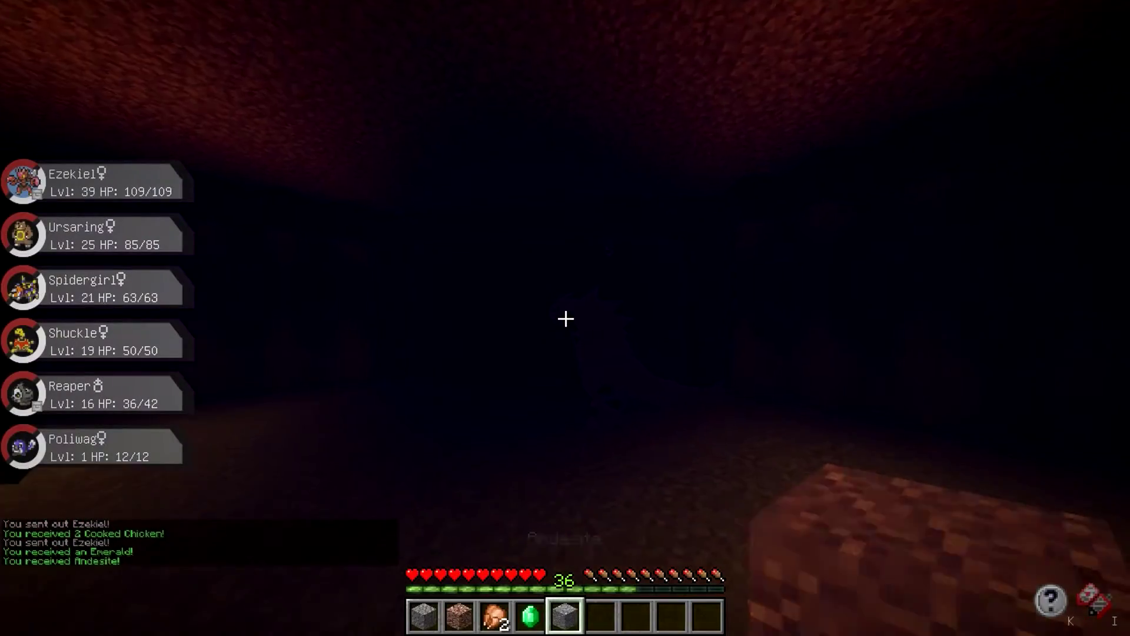
key(r)
click(395, 560)
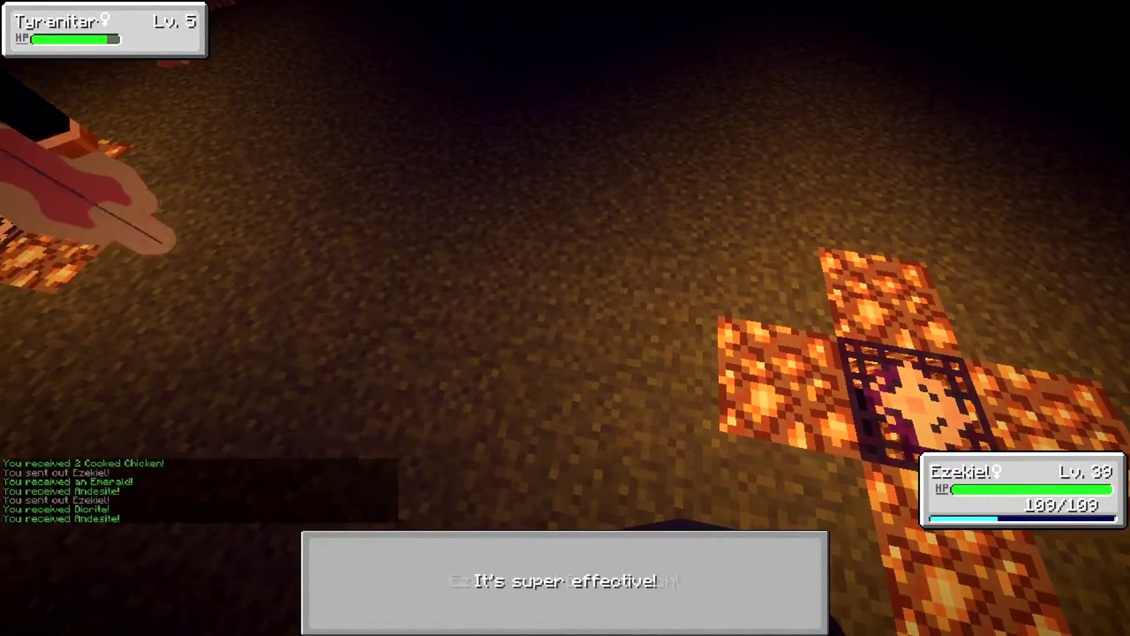
Knock out more wild Tyranitar, then engage a level 1 Tyranitar.
key(r)
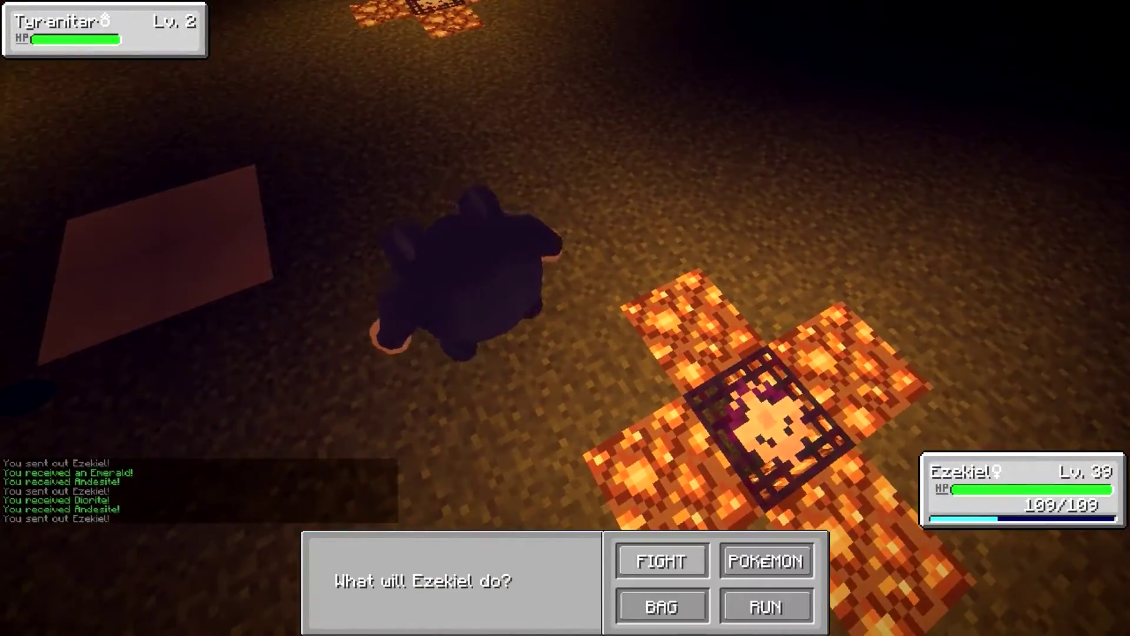
click(663, 557)
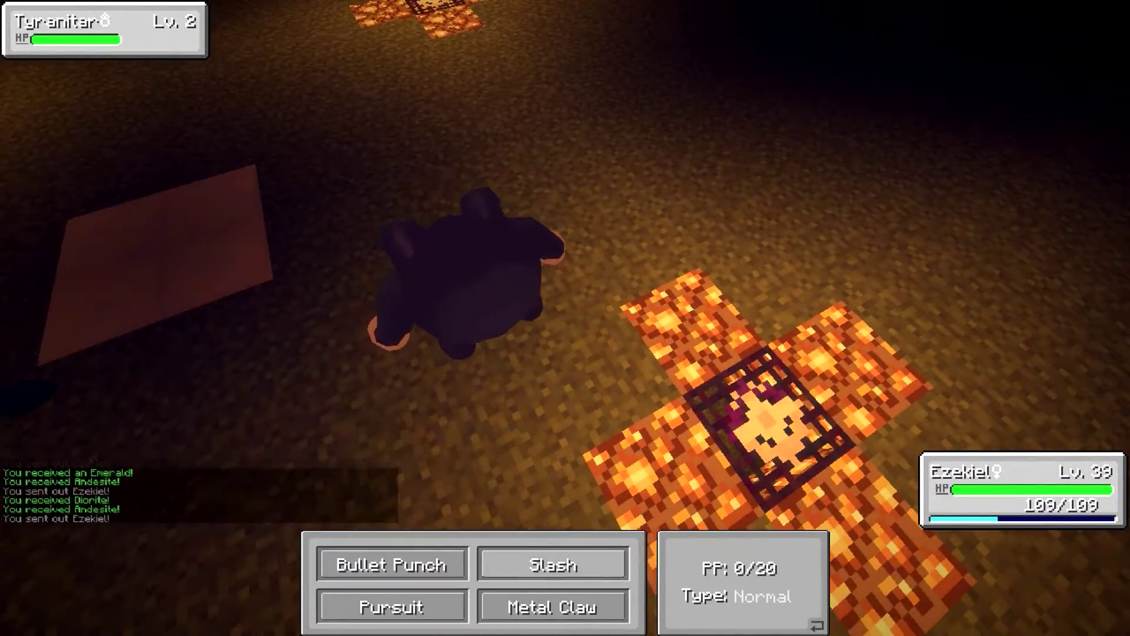
click(552, 607)
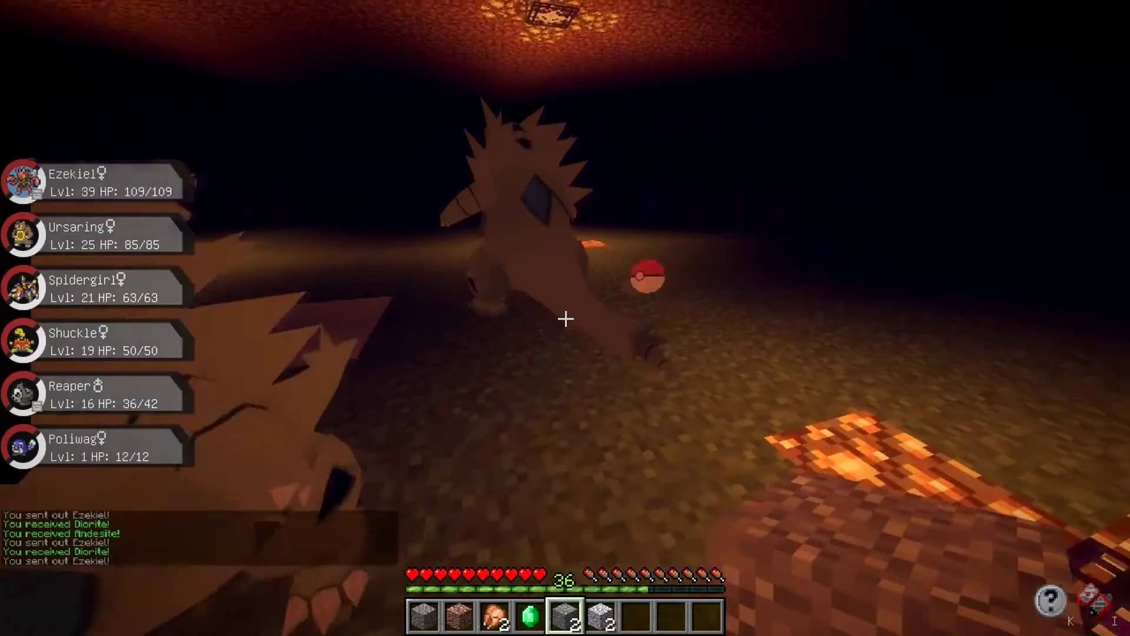
click(554, 607)
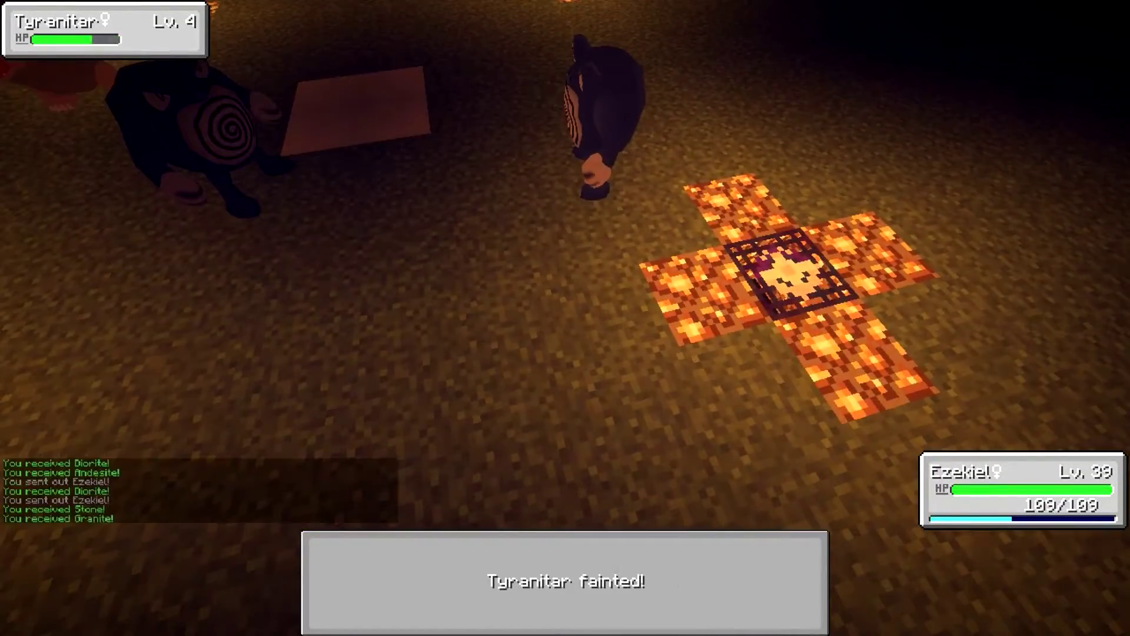
key(r)
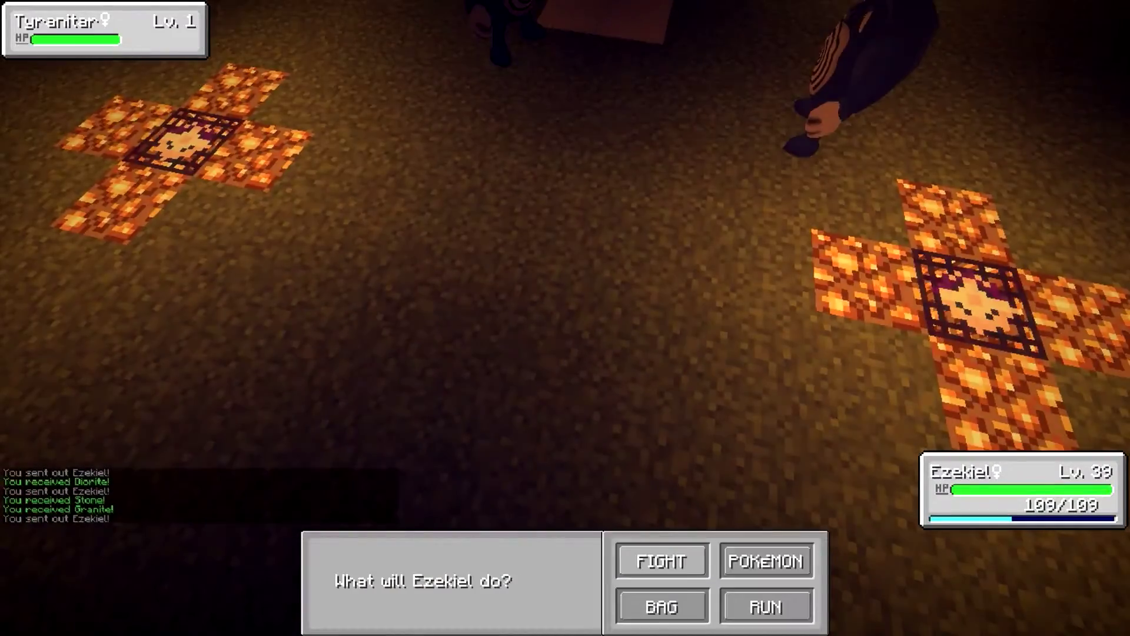
Defeat the level 1, 5 and 4 wild Tyranitar with Ezekiel.
click(661, 562)
click(553, 607)
key(r)
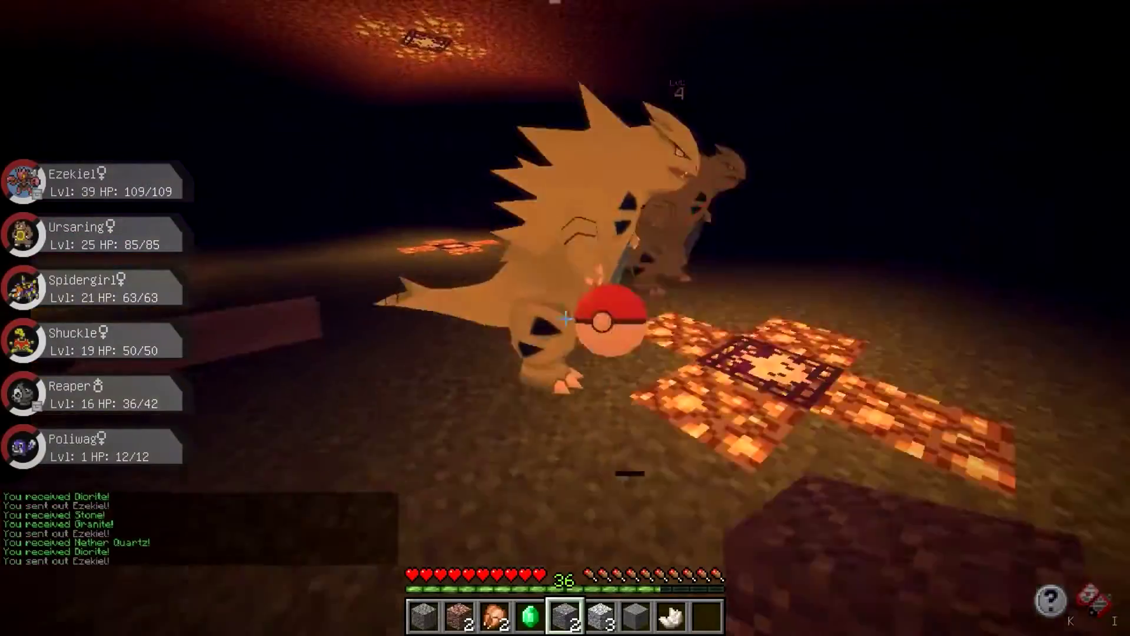
click(661, 562)
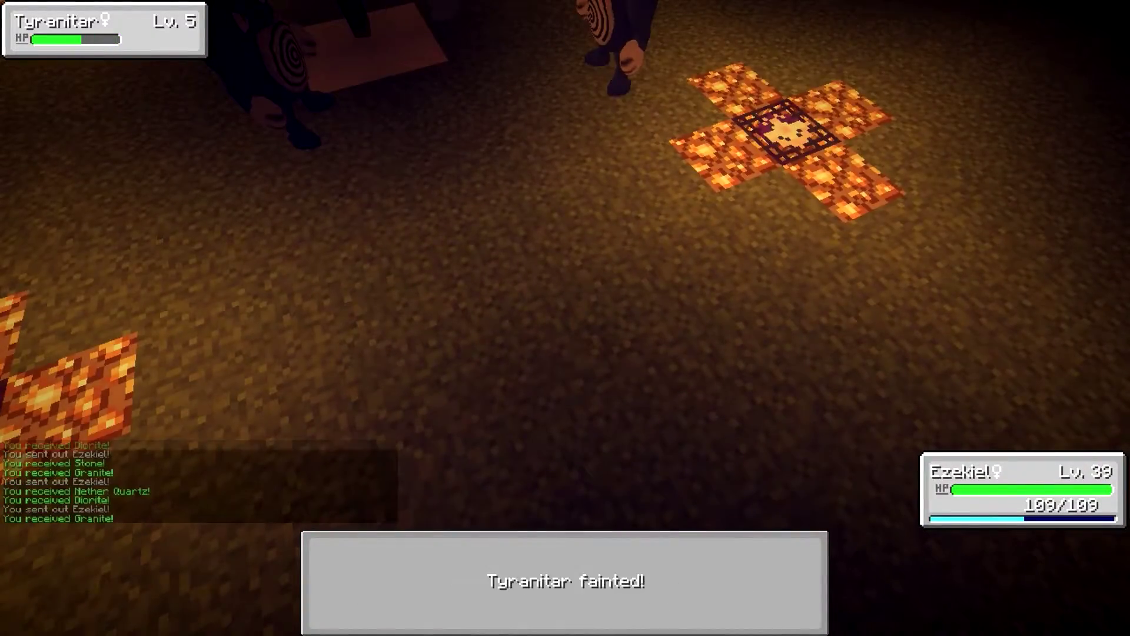
key(r)
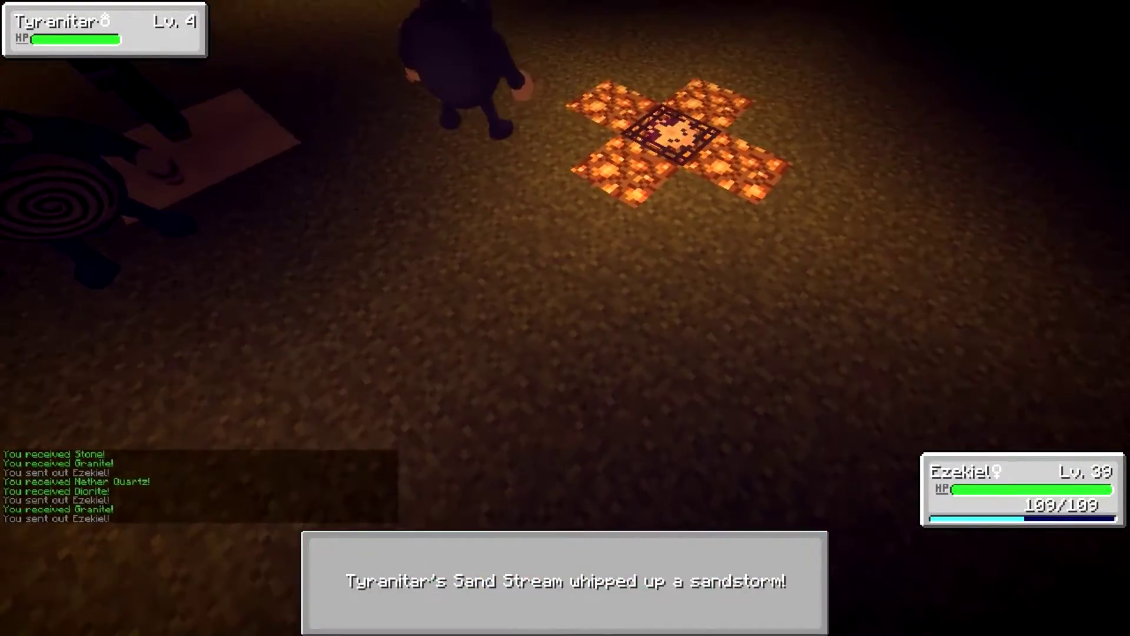
click(662, 562)
click(553, 564)
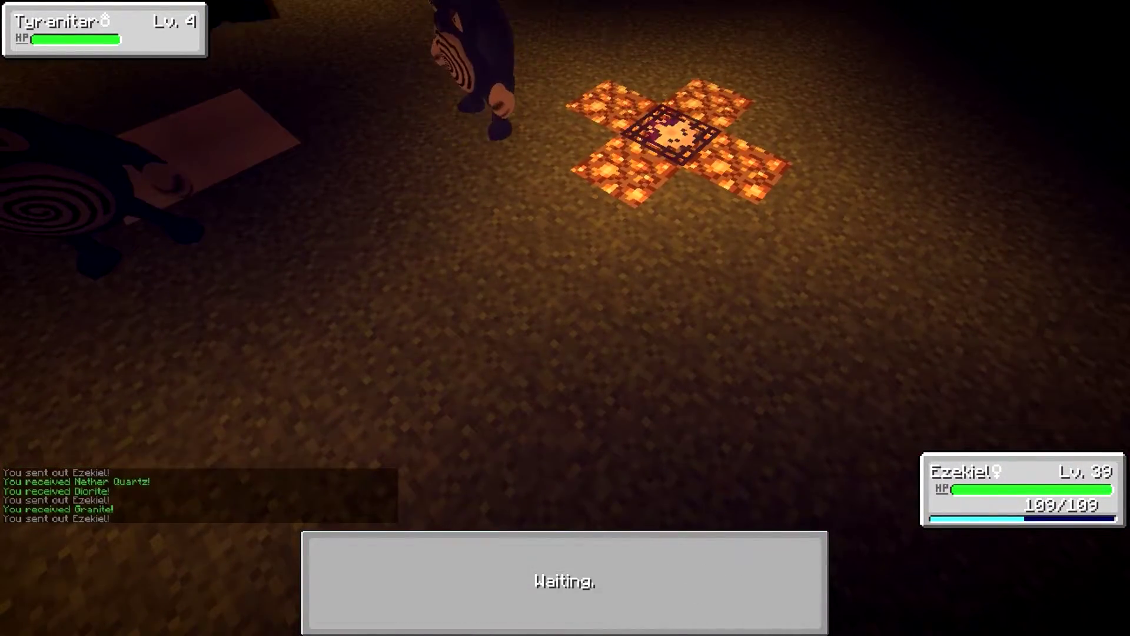
Battle two more Tyranitar, including a level 2, and a wild Blaziken.
key(r)
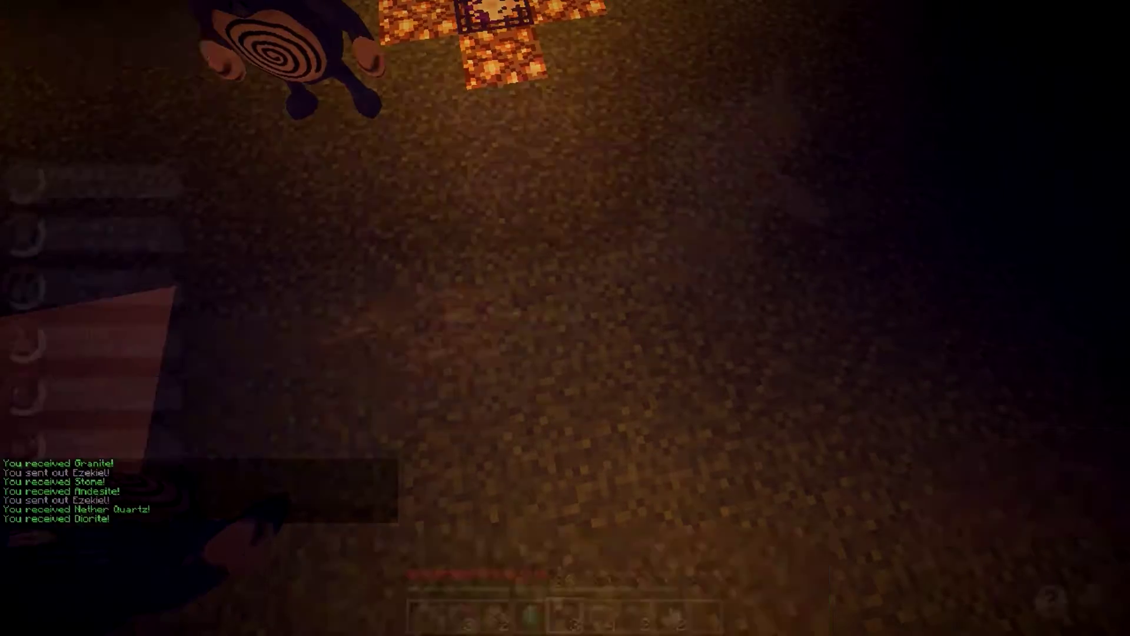
key(r)
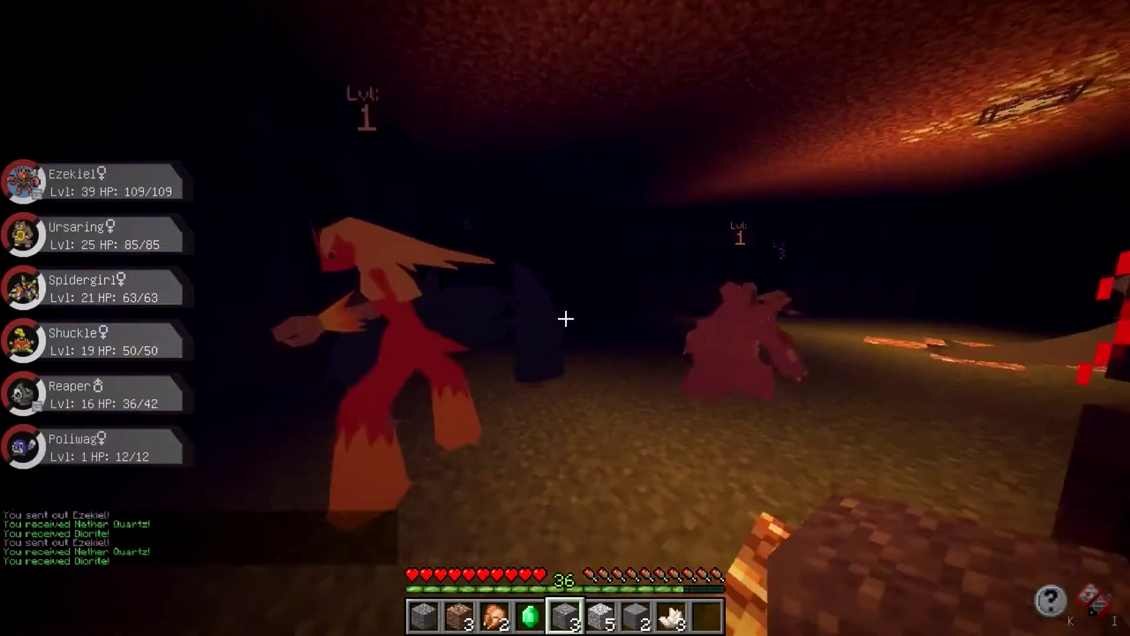
key(r)
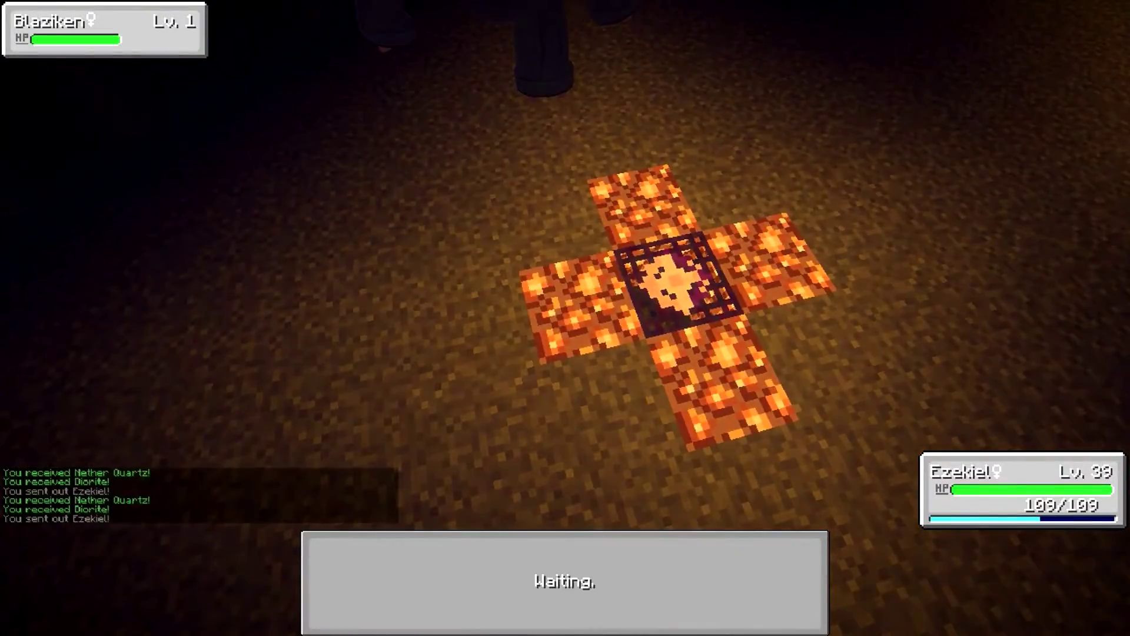
key(r)
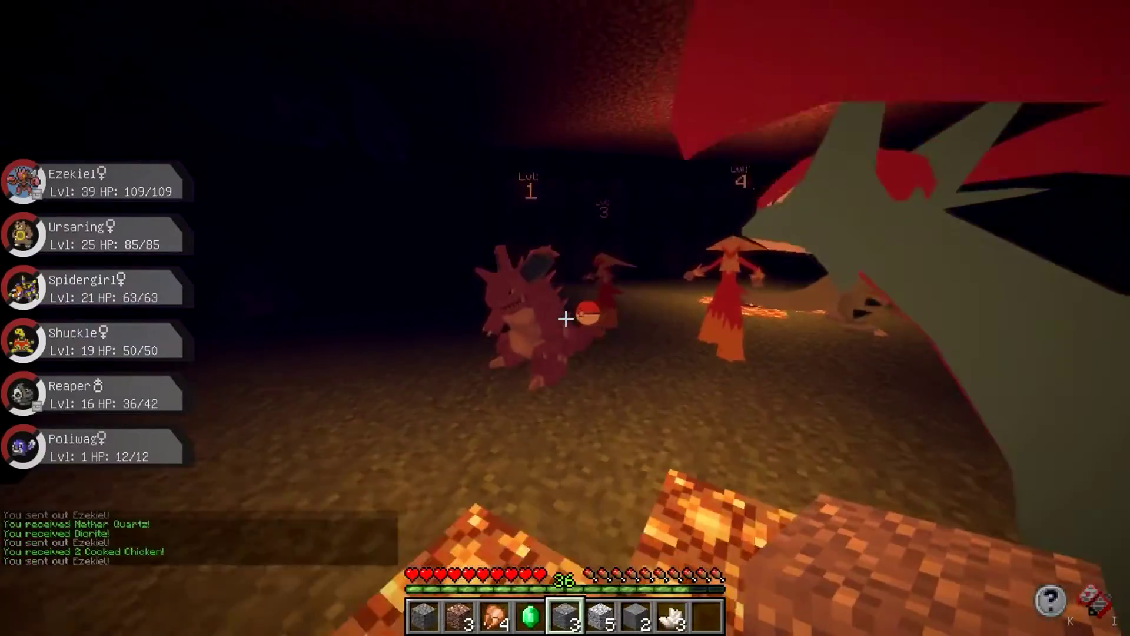
key(r)
key(r)
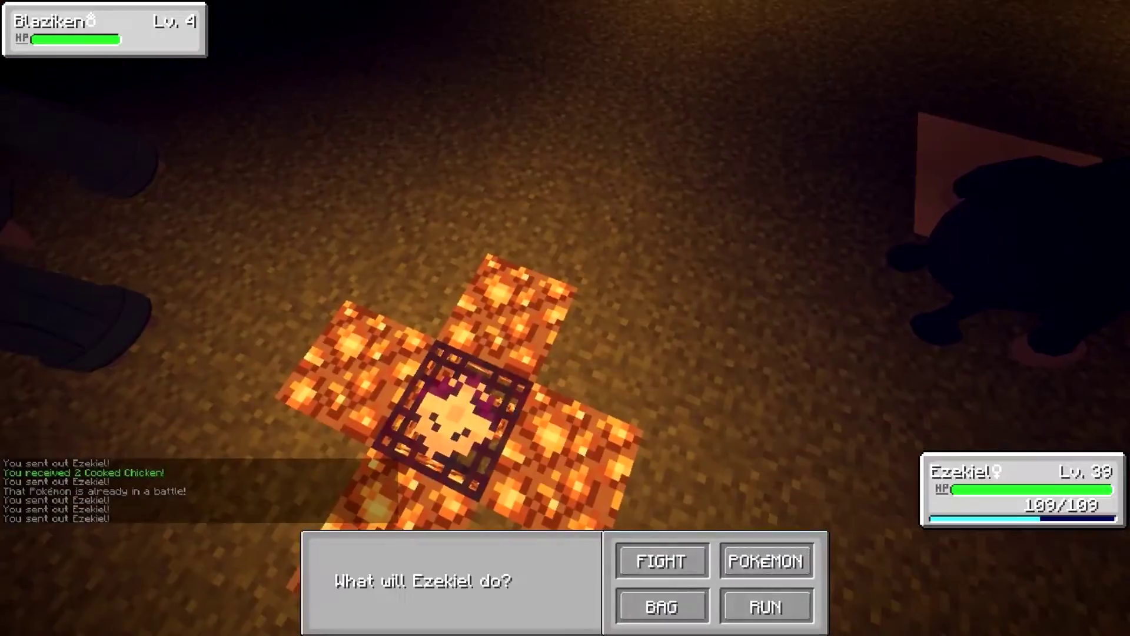
click(662, 560)
click(392, 561)
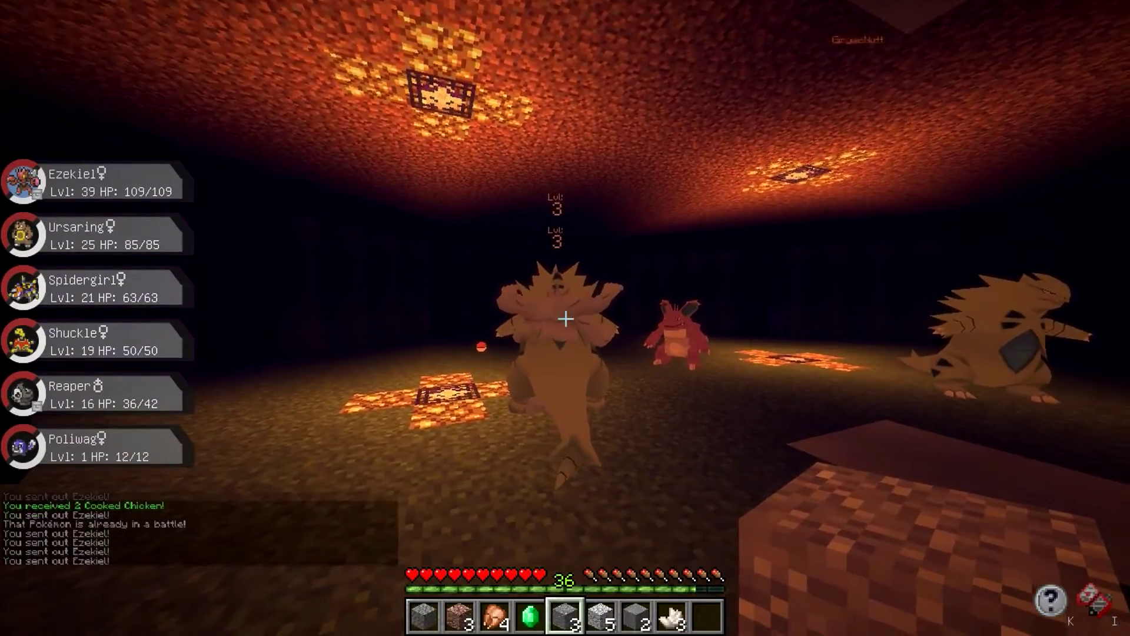
Fight wild Machamp and Tyranitar until Shadow Sneak's move-learning screen appears.
key(r)
key(r)
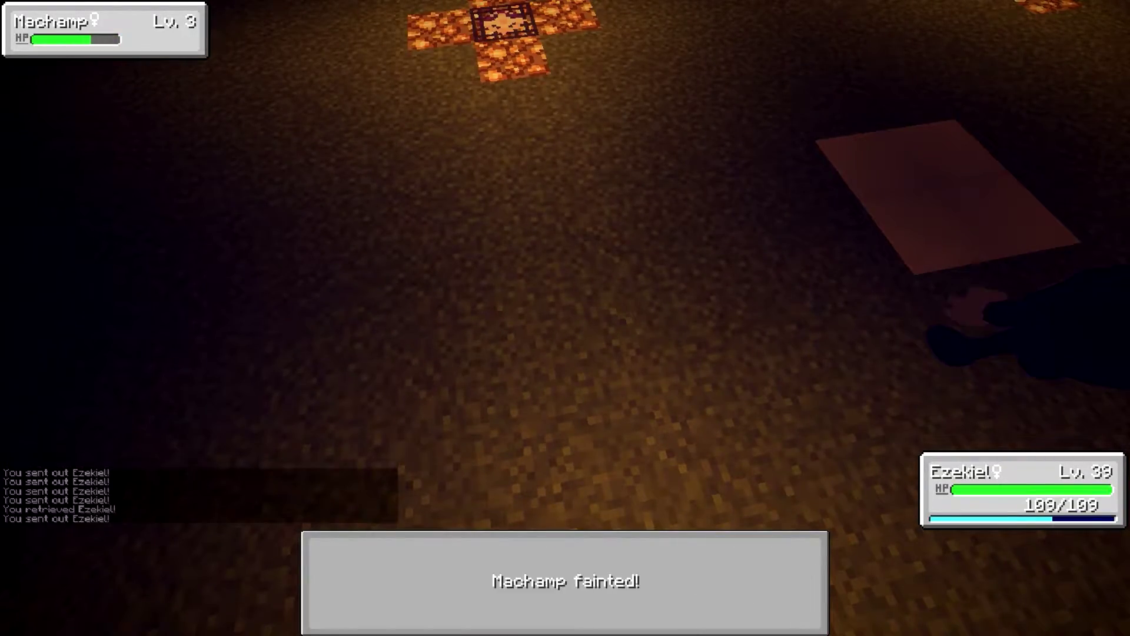
key(r)
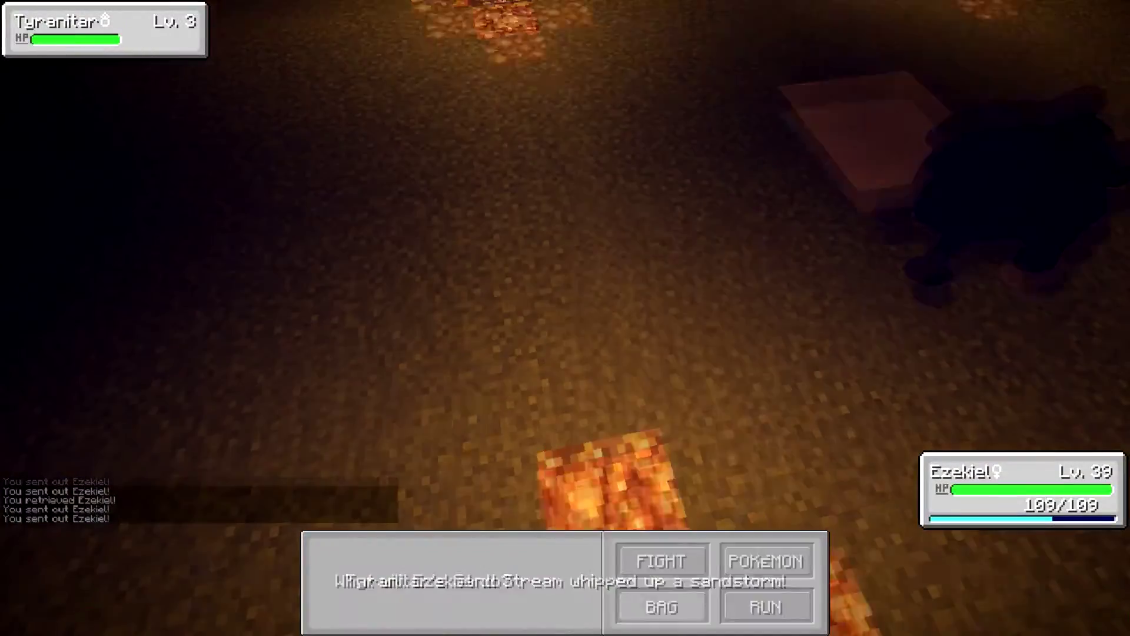
click(661, 561)
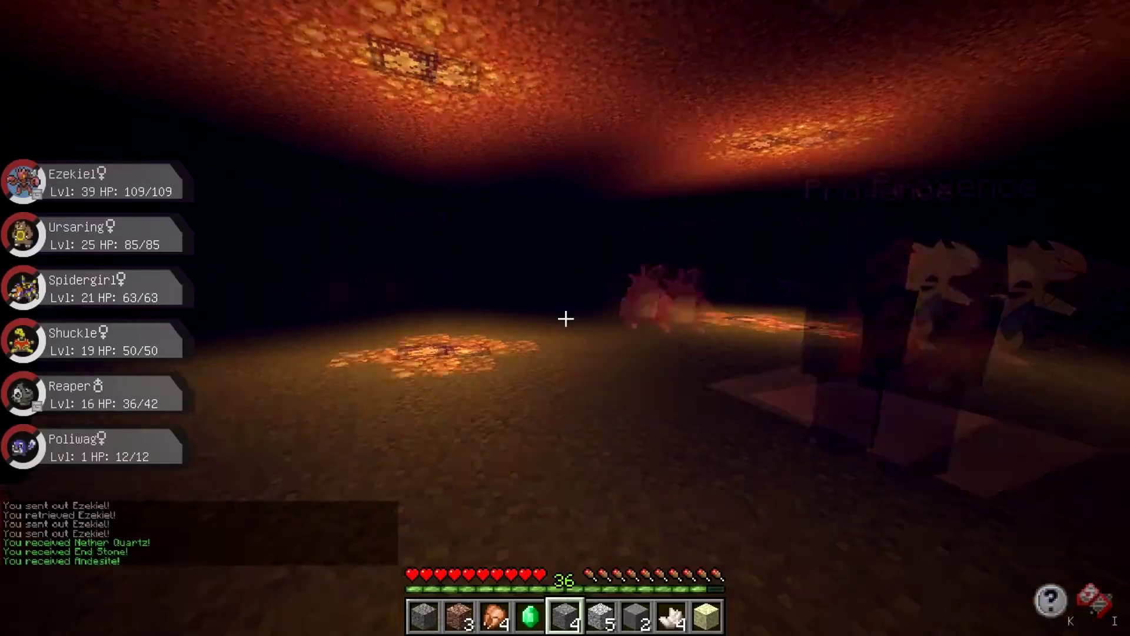
key(r)
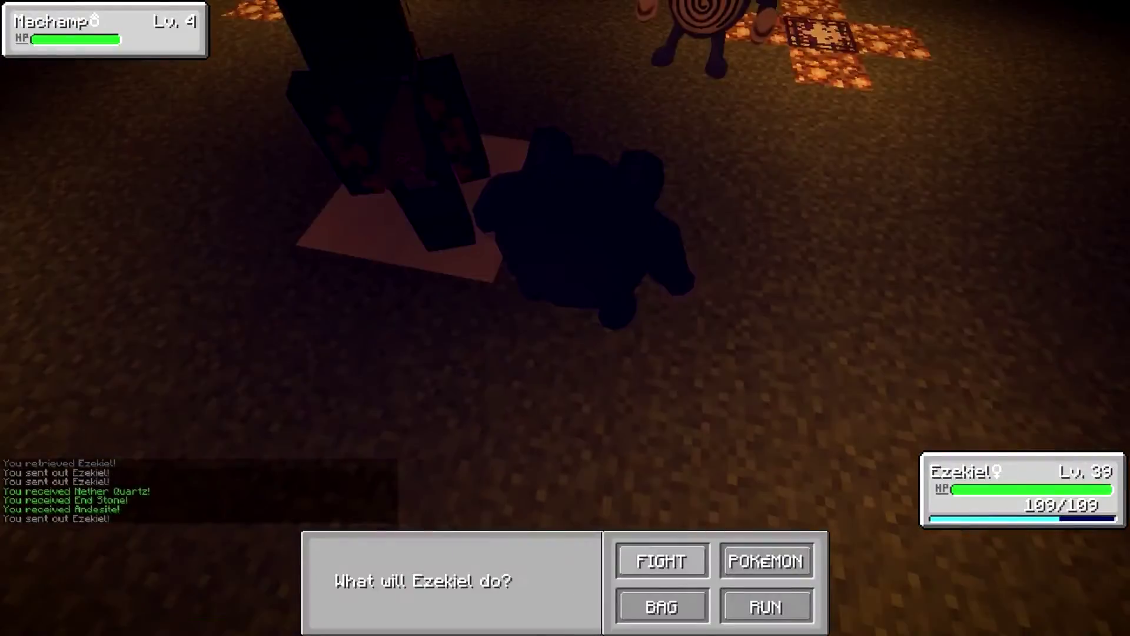
click(662, 561)
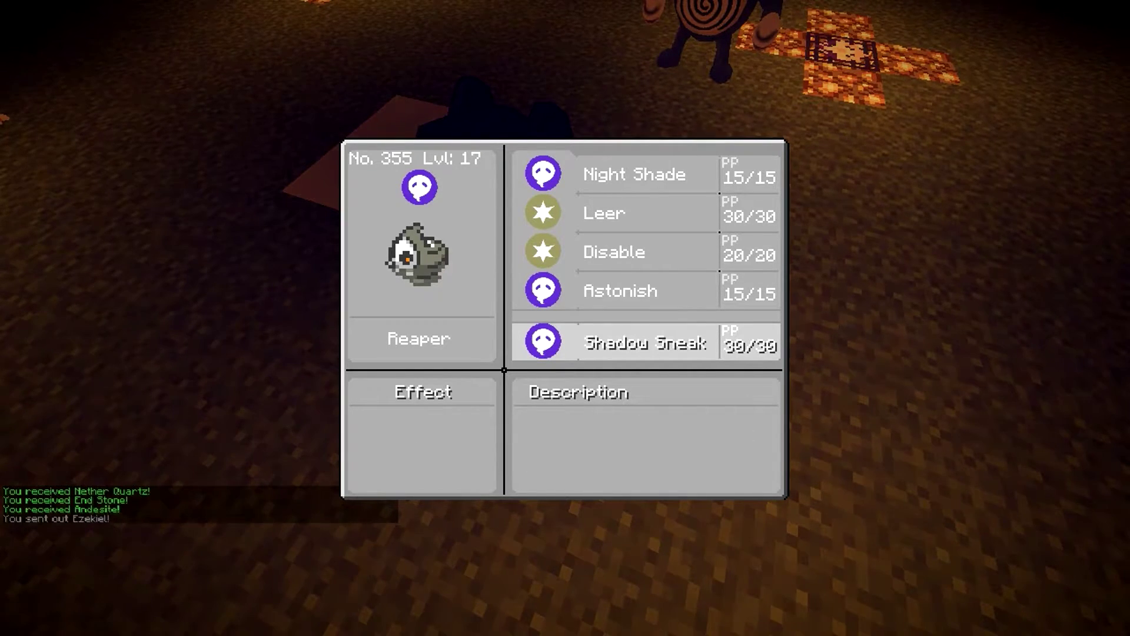
Teach Reaper Shadow Sneak by forgetting Night Shade instead of Astonish.
click(619, 291)
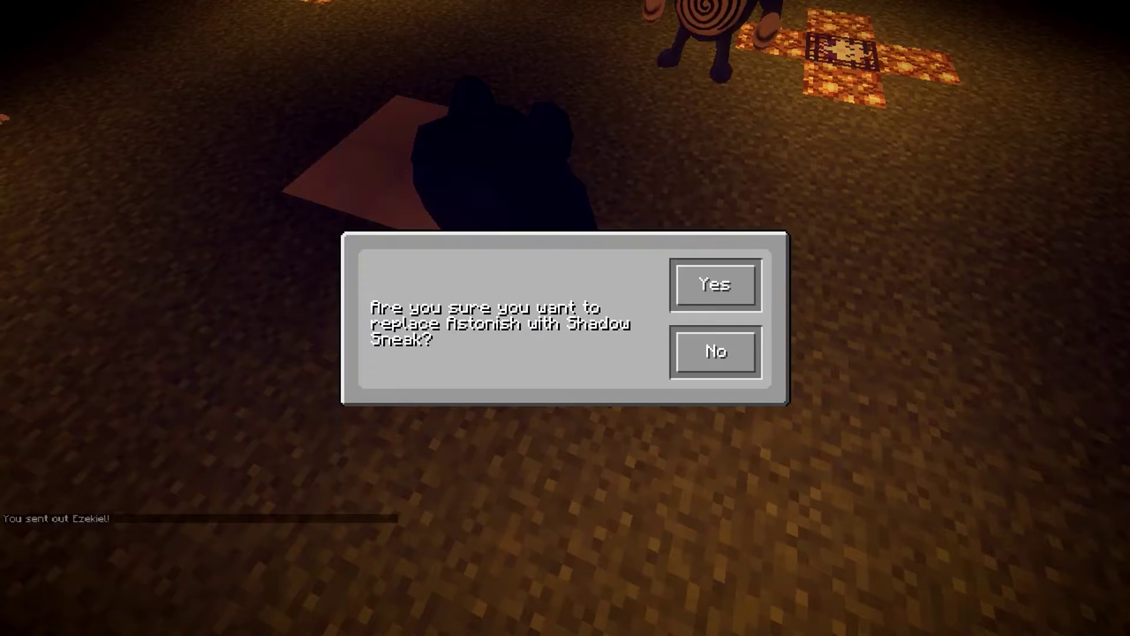
click(716, 351)
click(619, 171)
click(716, 284)
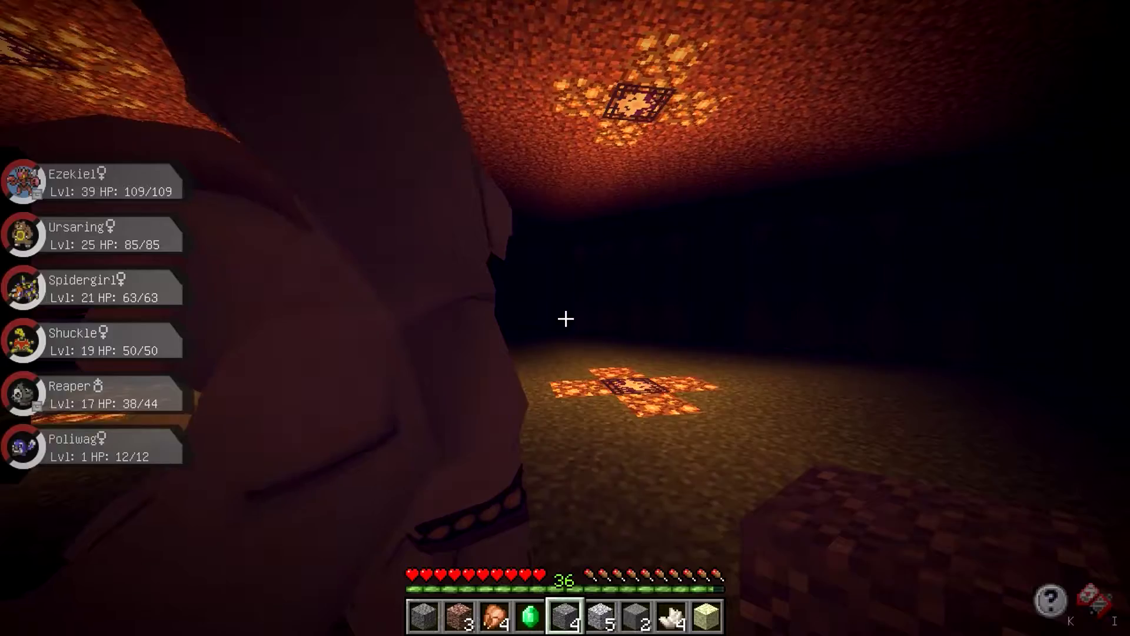
Battle Machamp, Tyranitar and Nidoking with Ezekiel until he is left at 1 HP.
key(r)
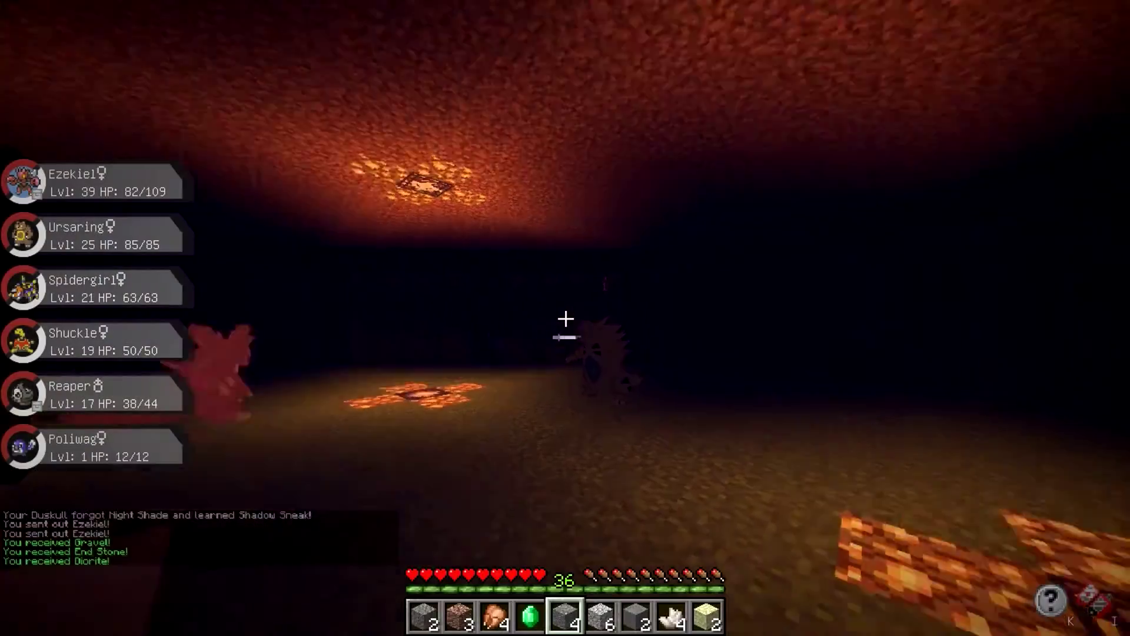
key(r)
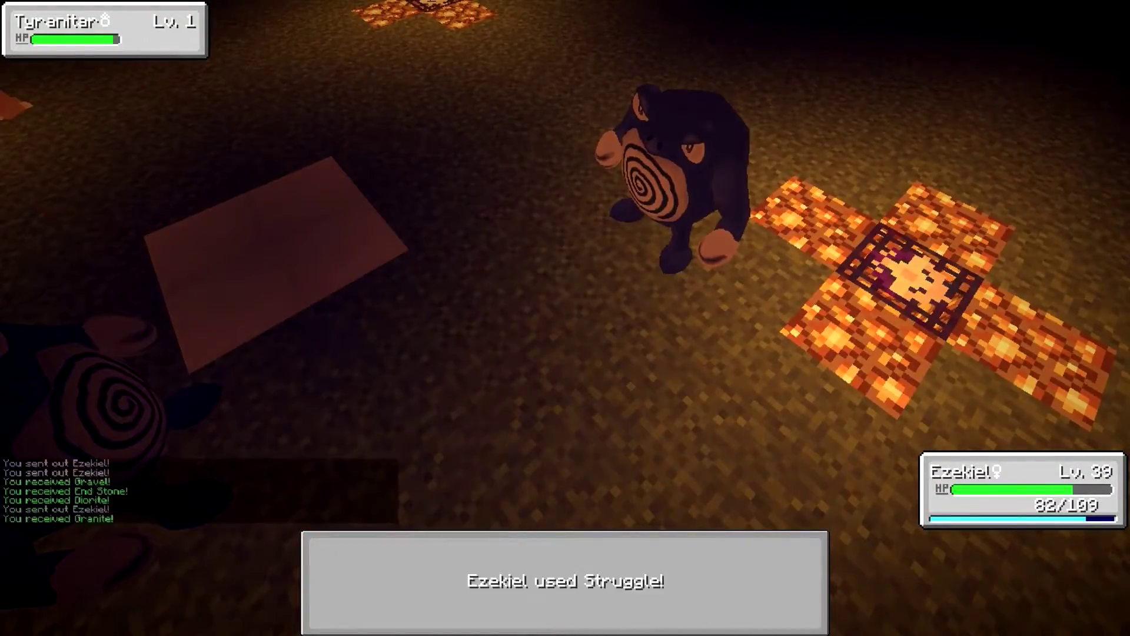
key(r)
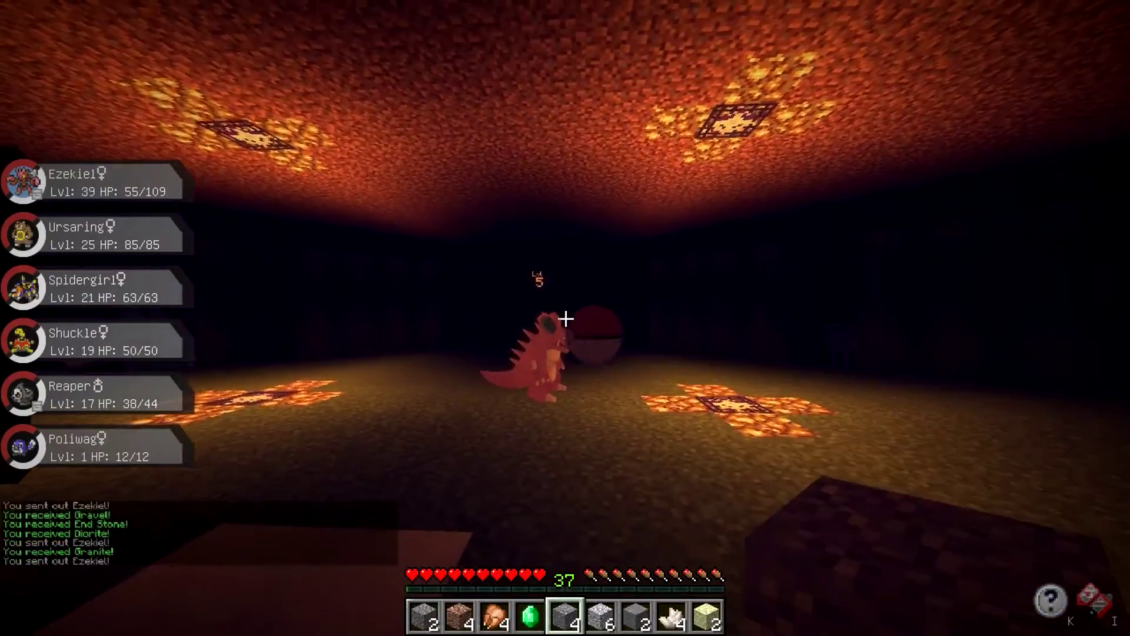
key(r)
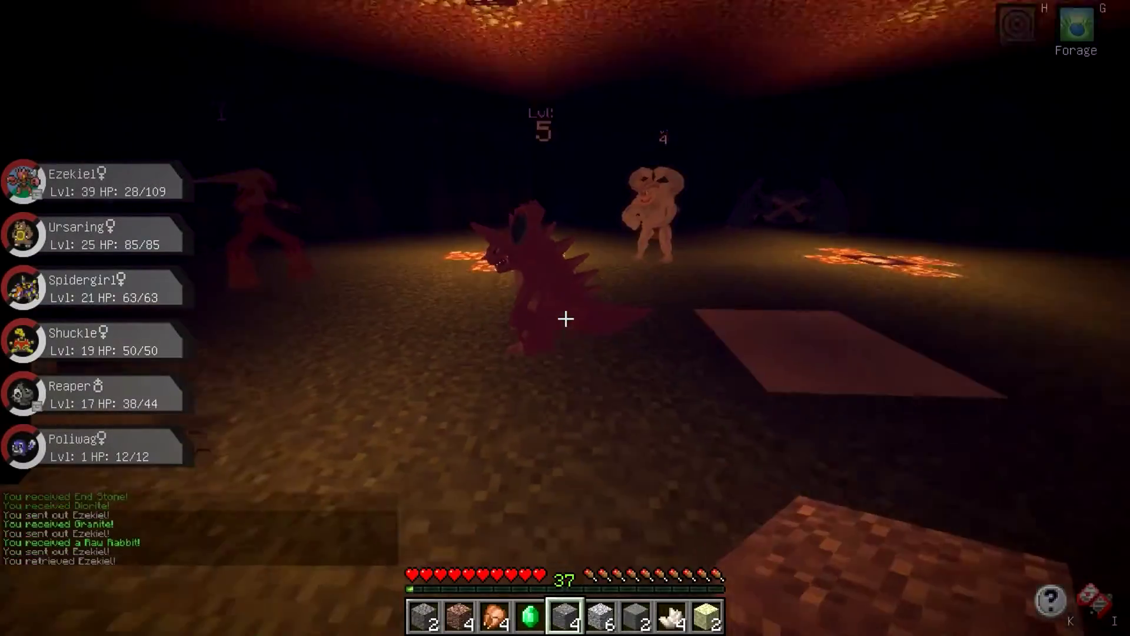
key(r)
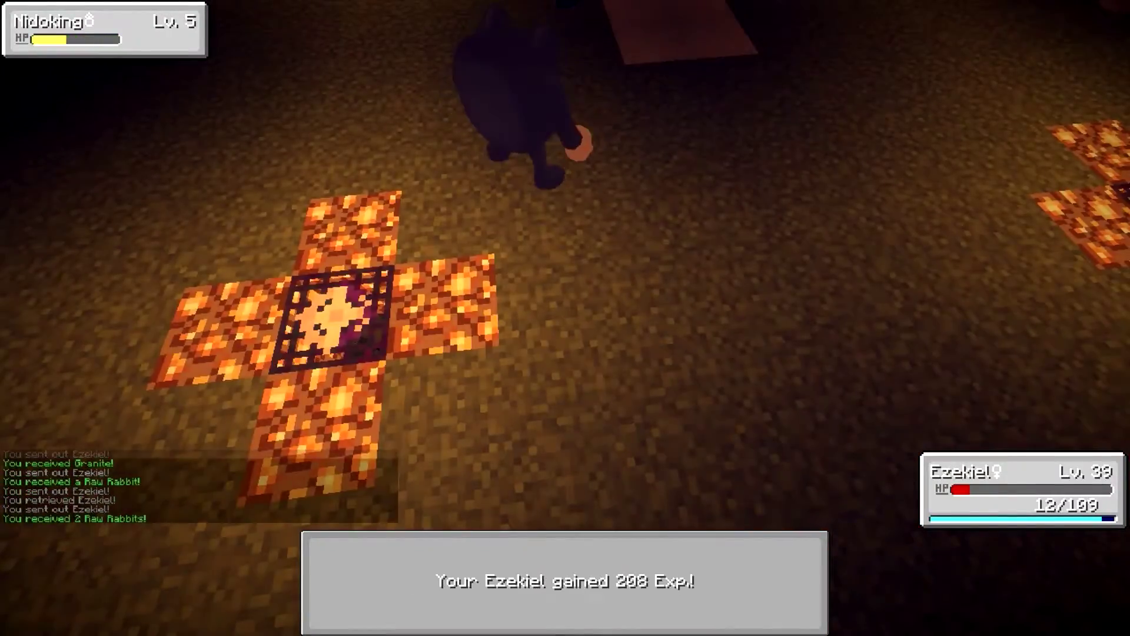
key(slash)
text(/warp)
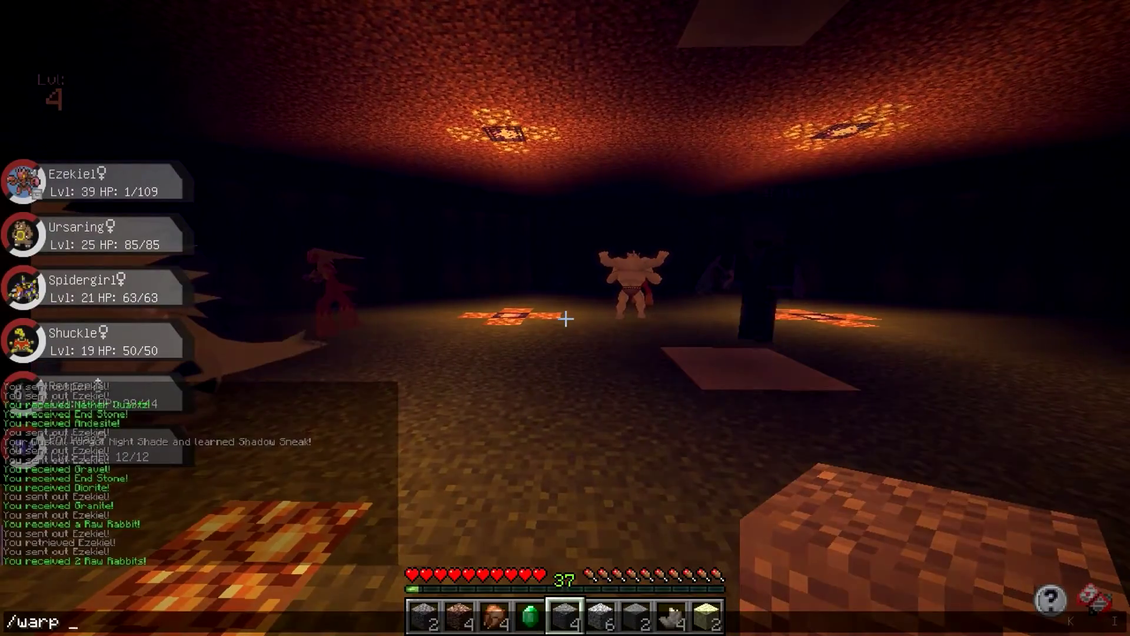
Heal at the PC centre via /warp pc, check Duskull's 306/510 EVs, then /warp evs.
key(Return)
key(slash)
text(warp pc)
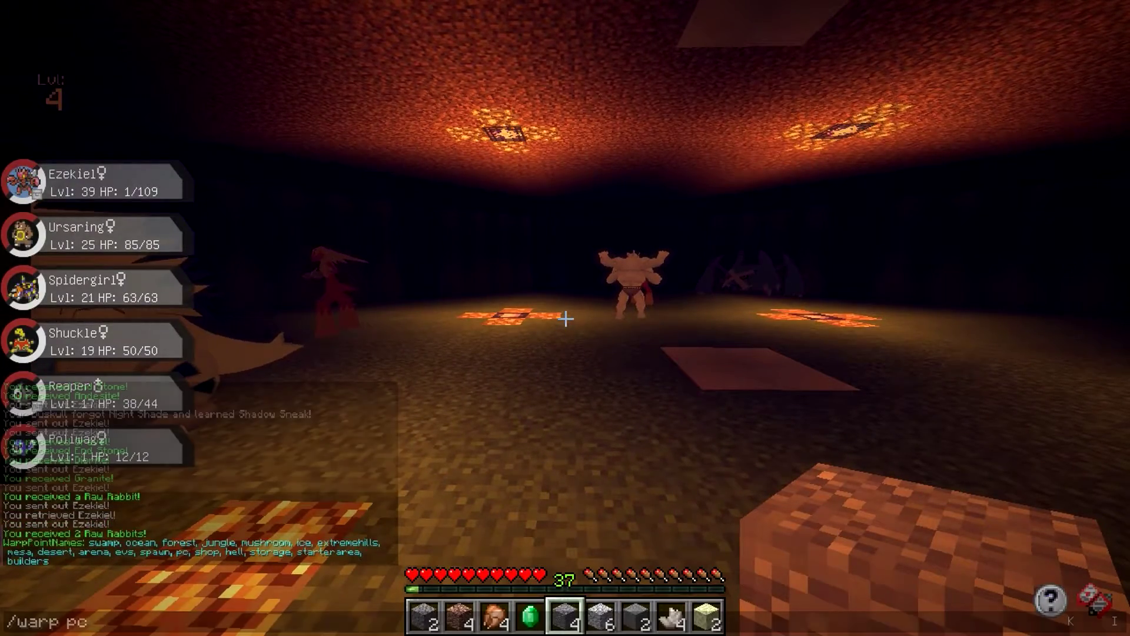
key(Return)
key(w)
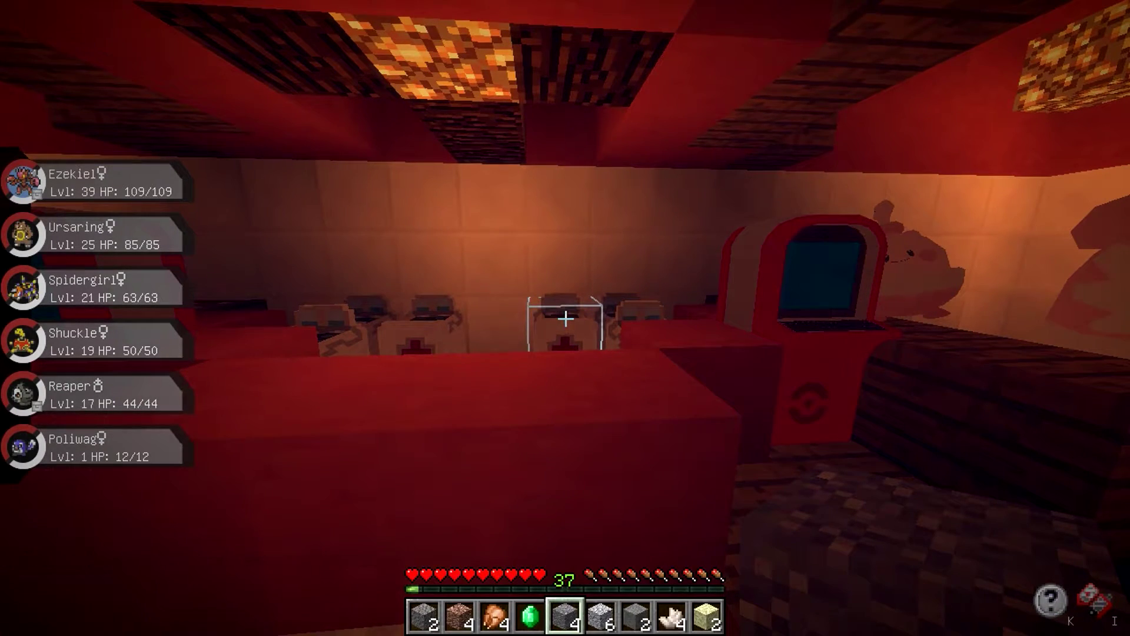
text(/evs 5)
key(Return)
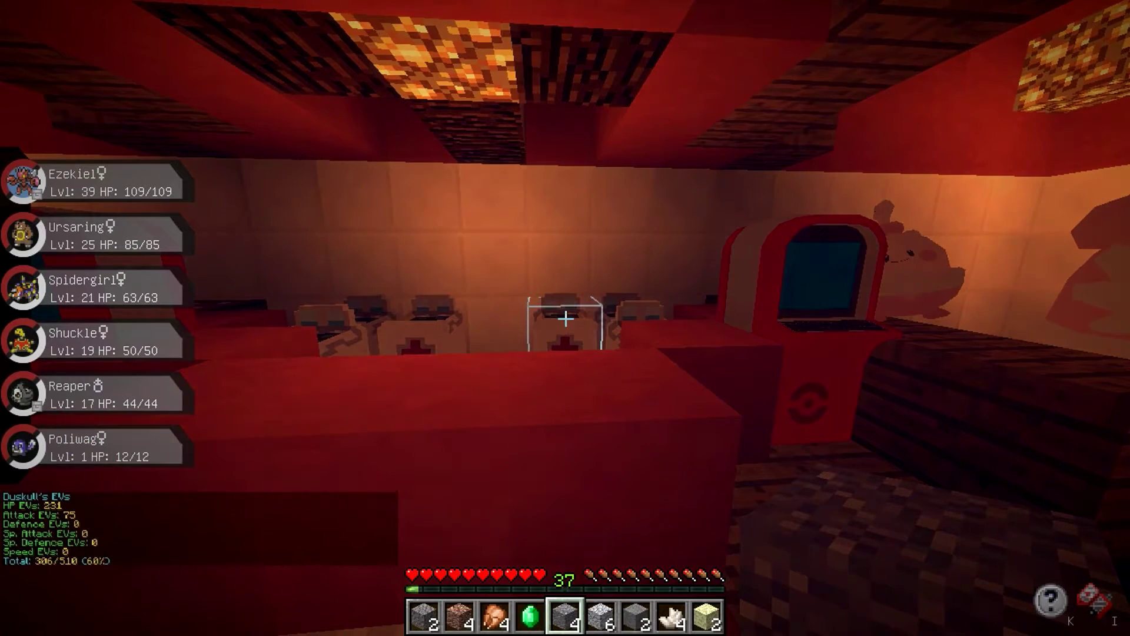
text(/warp)
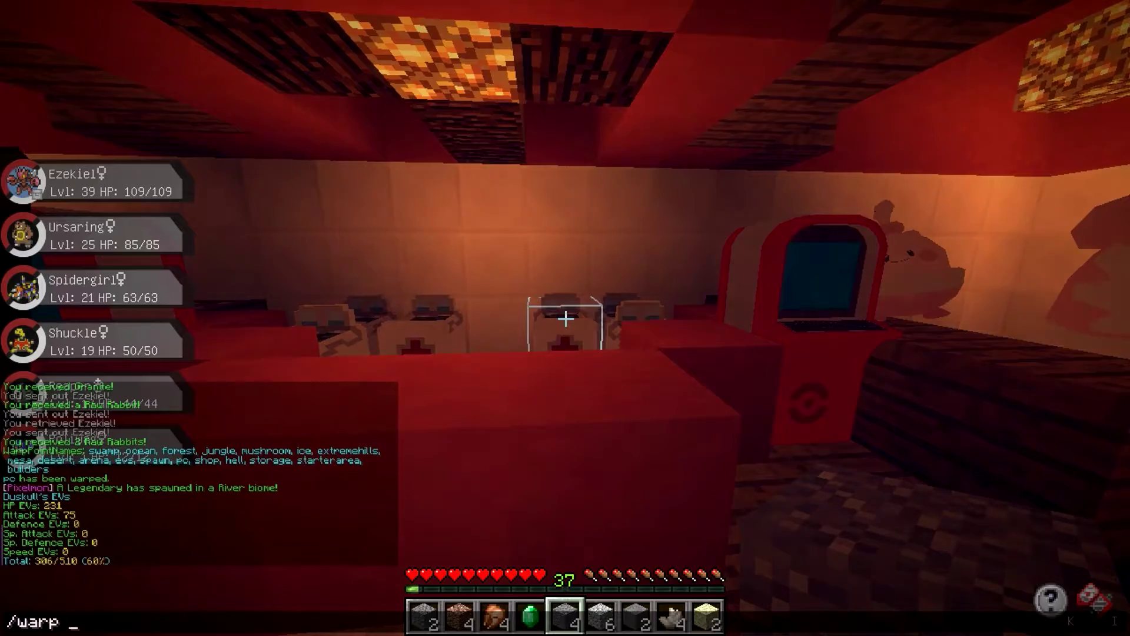
text(evs)
key(Return)
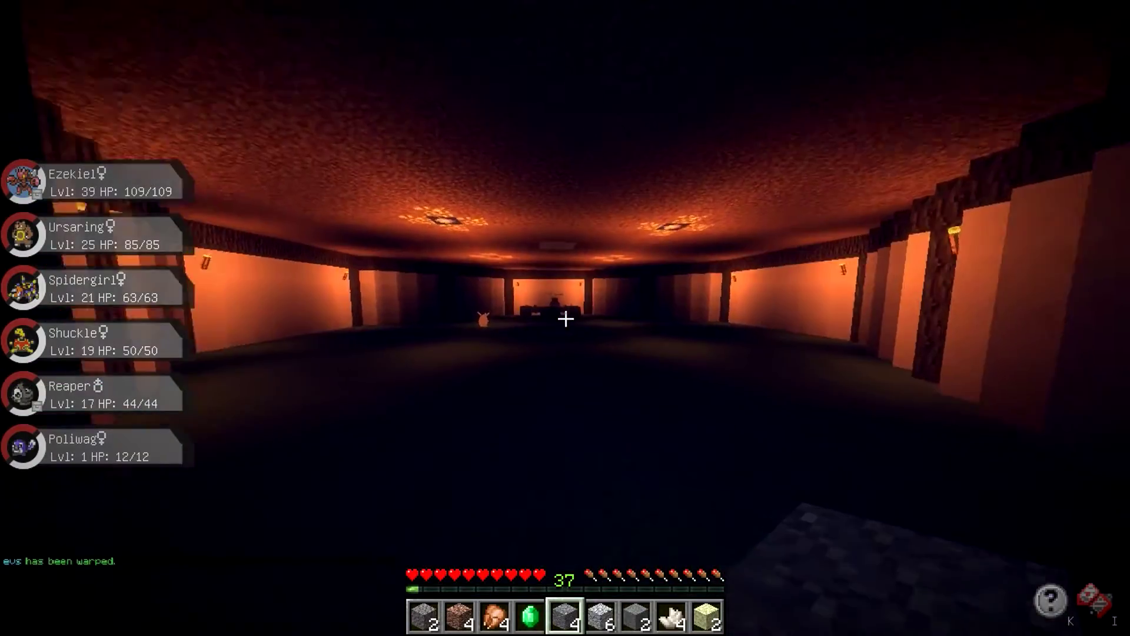
Walk into the spawner room and battle a Blaziken and several Tyranitar with Ezekiel.
key(w)
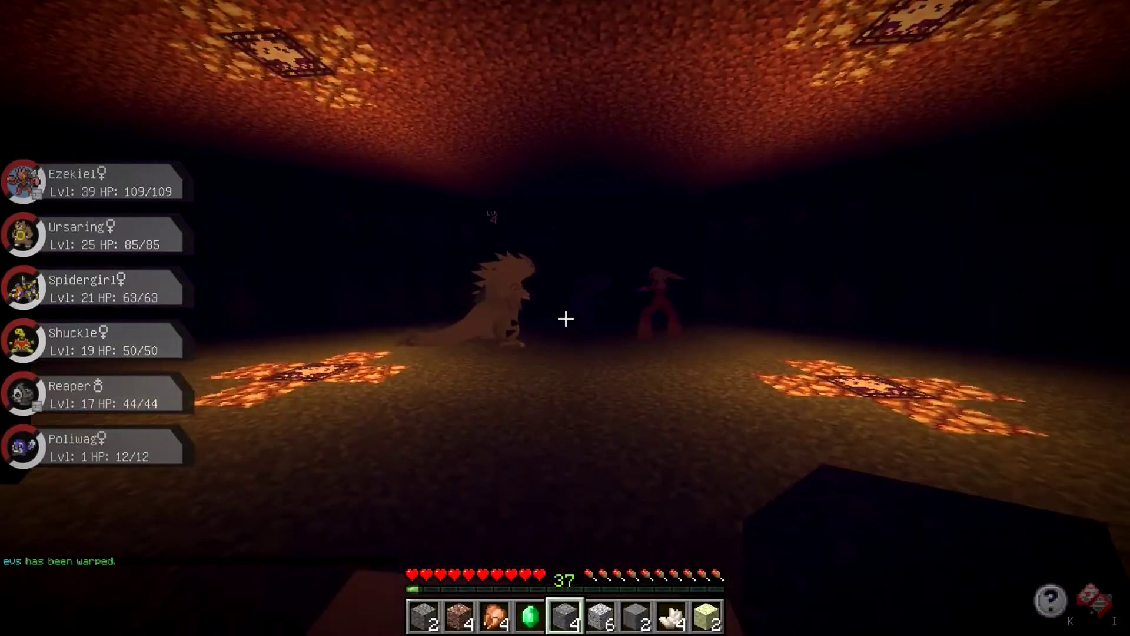
key(w)
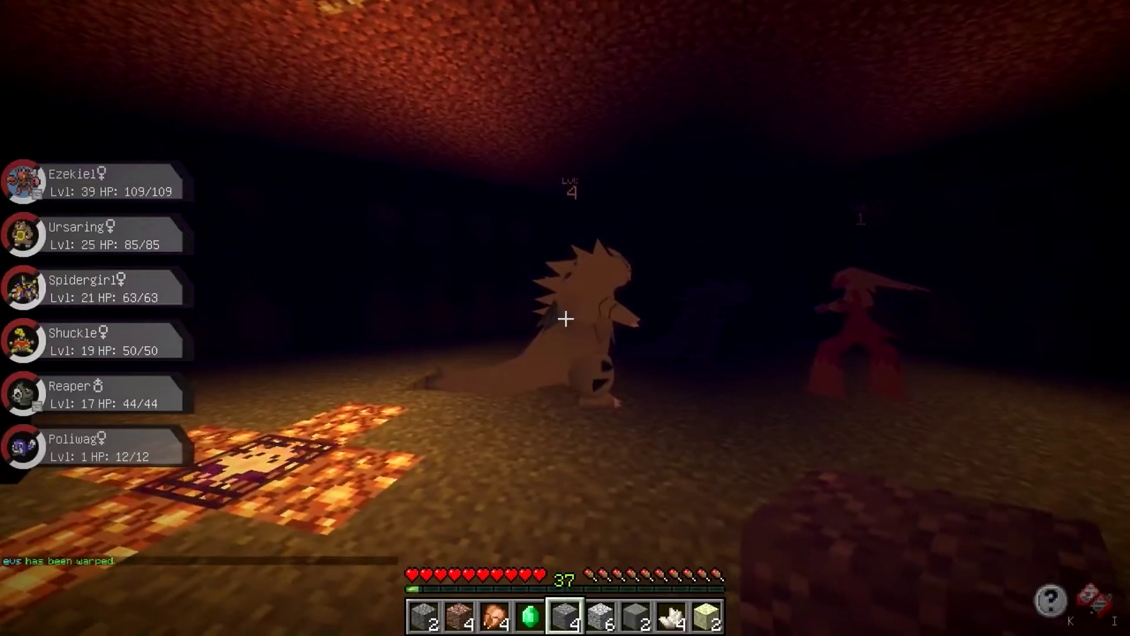
key(r)
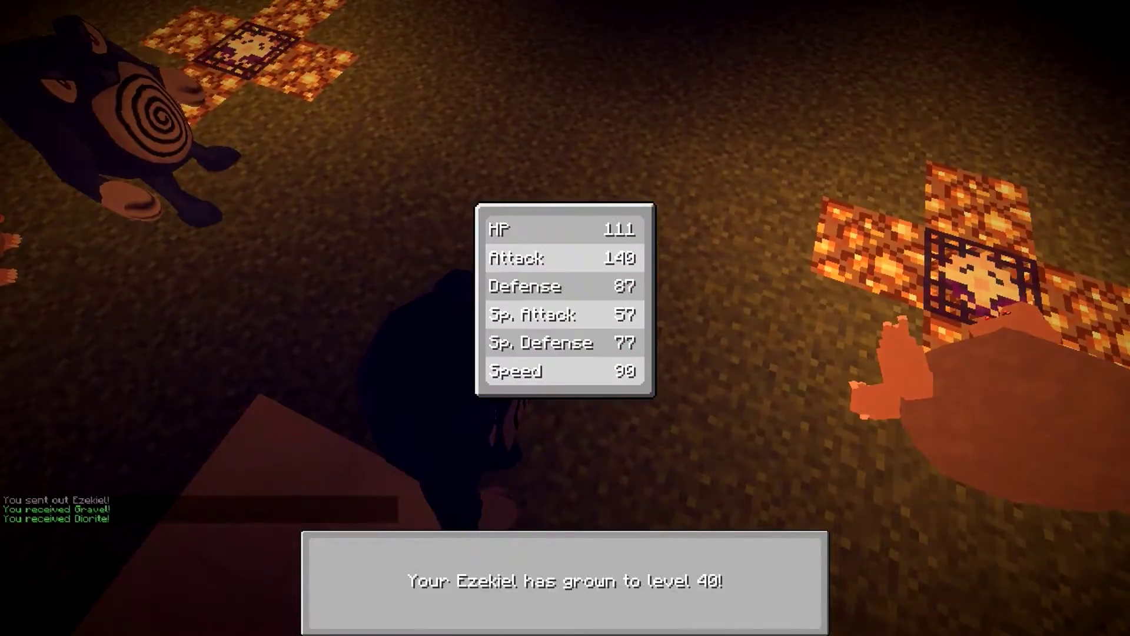
key(r)
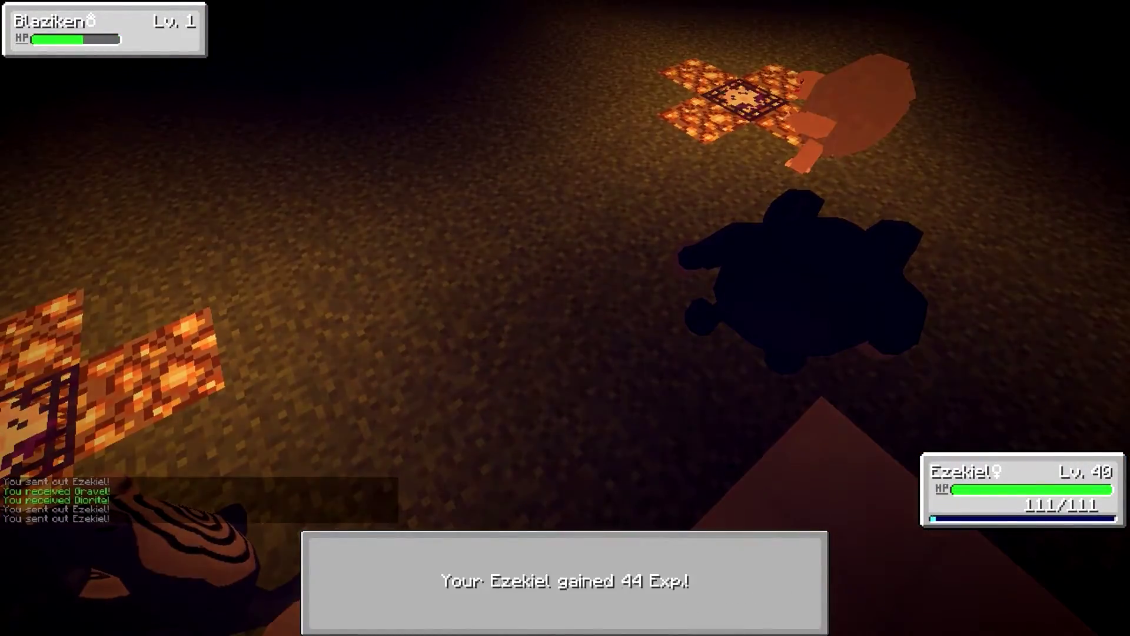
key(r)
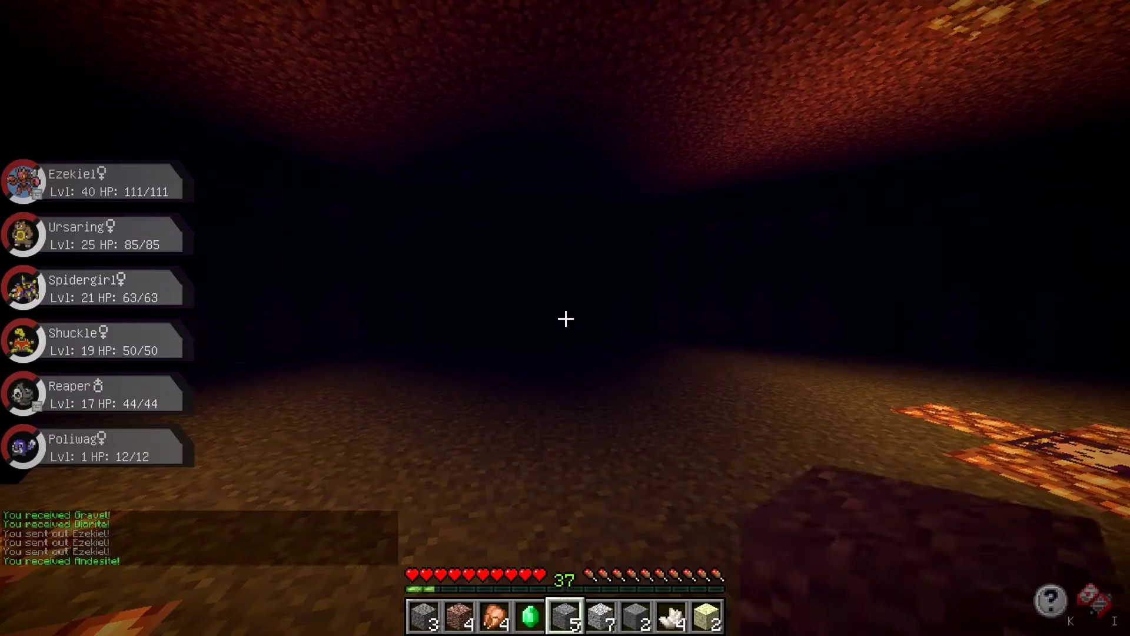
key(r)
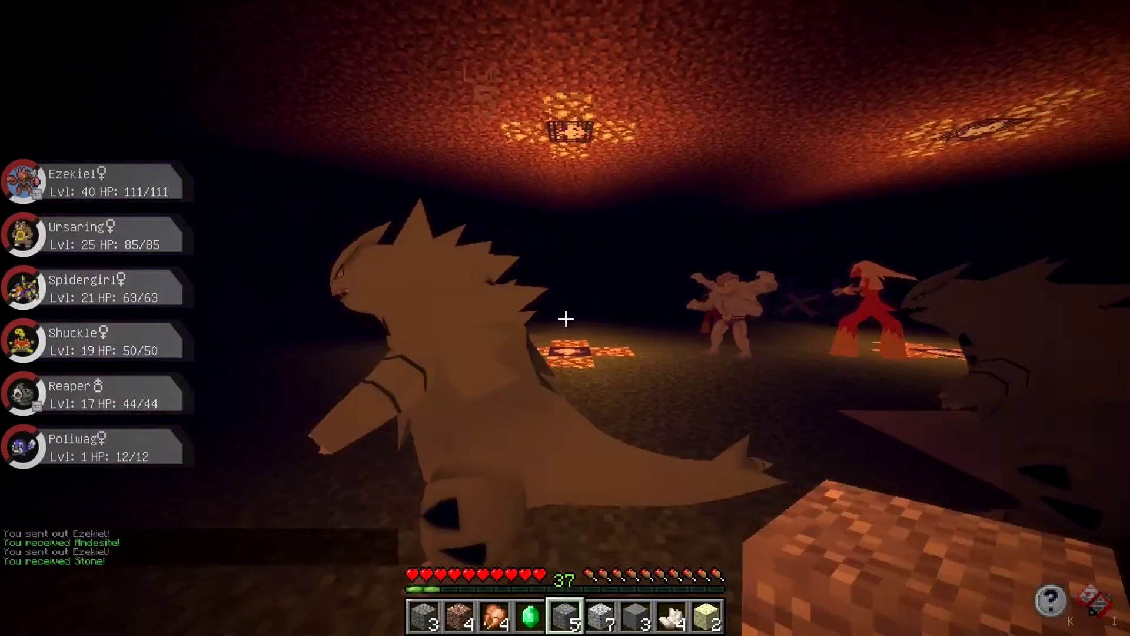
key(r)
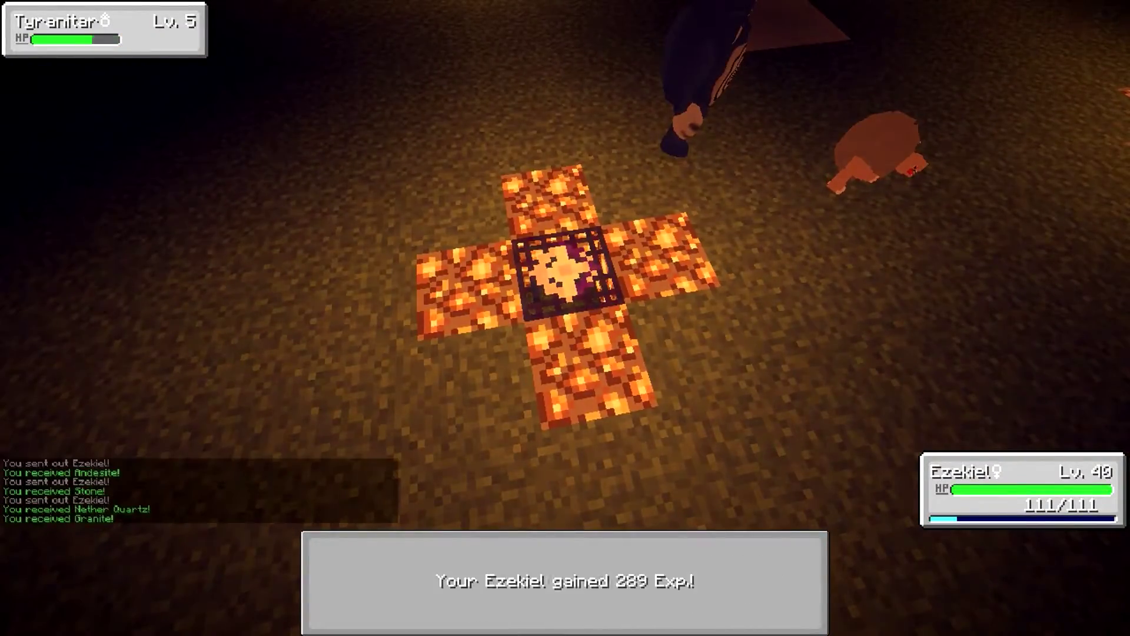
Beat more Tyranitar, a Machamp and Blaziken, including a level 3 Blaziken.
key(r)
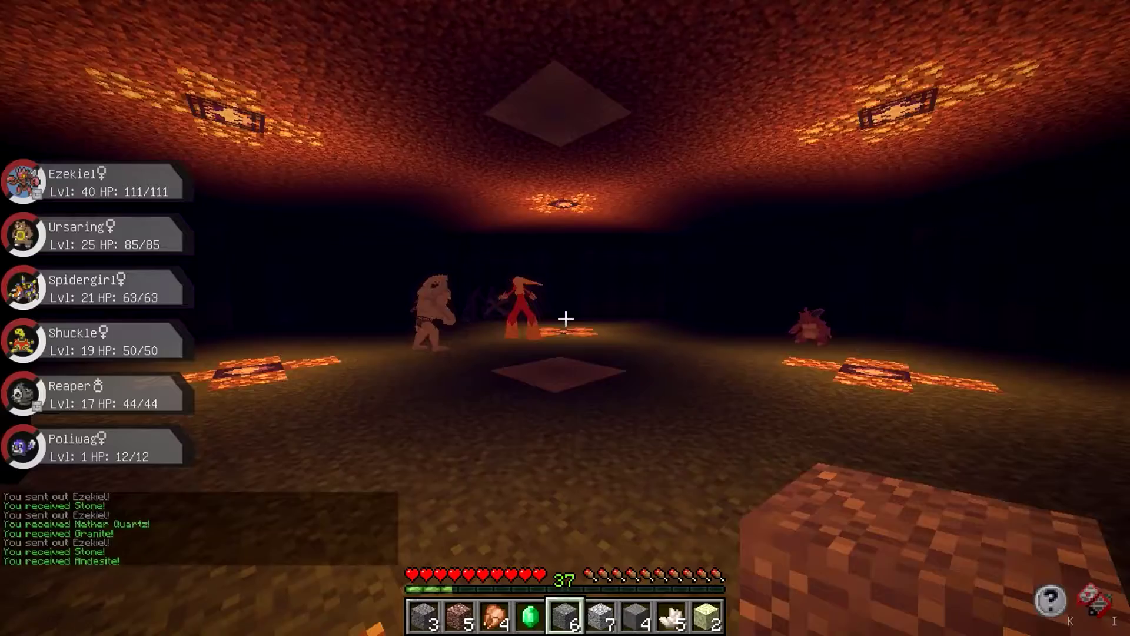
key(r)
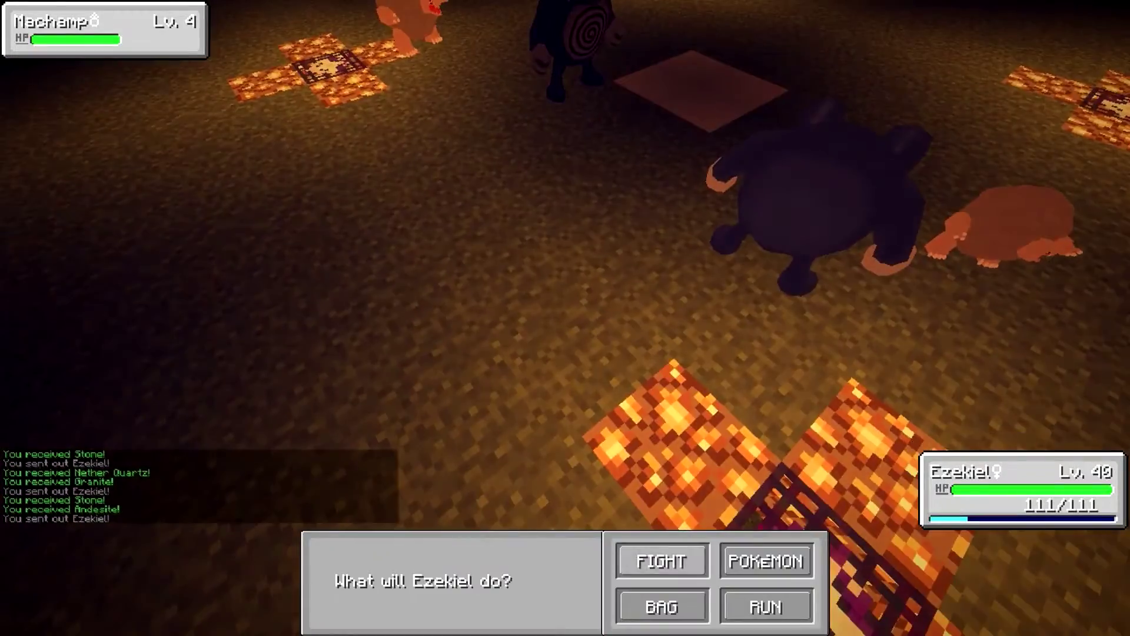
click(761, 604)
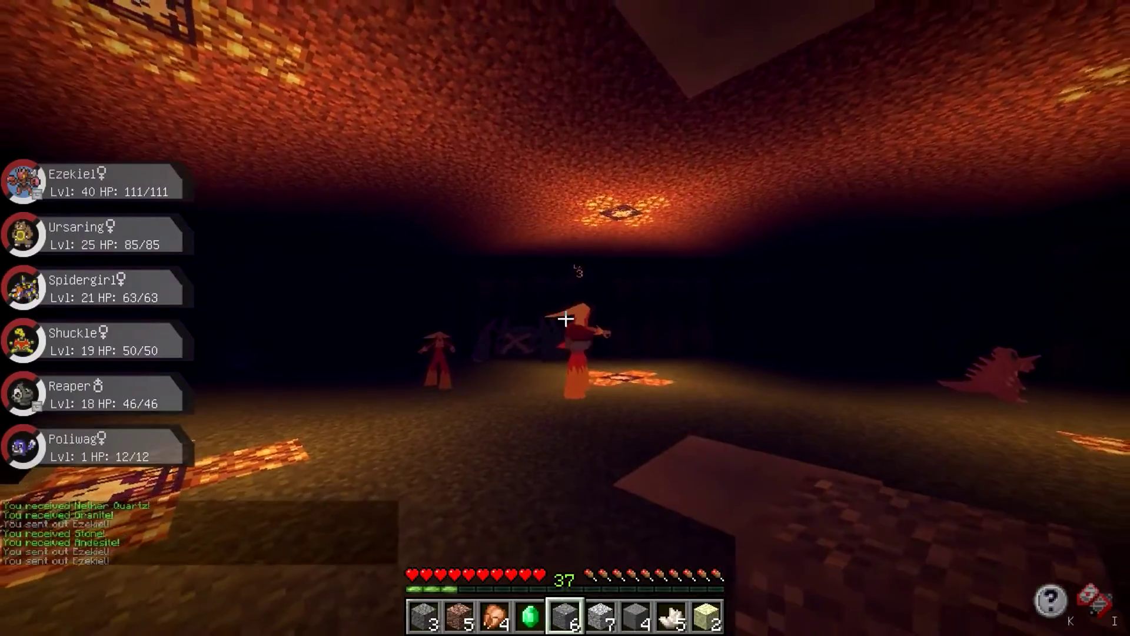
key(r)
click(765, 608)
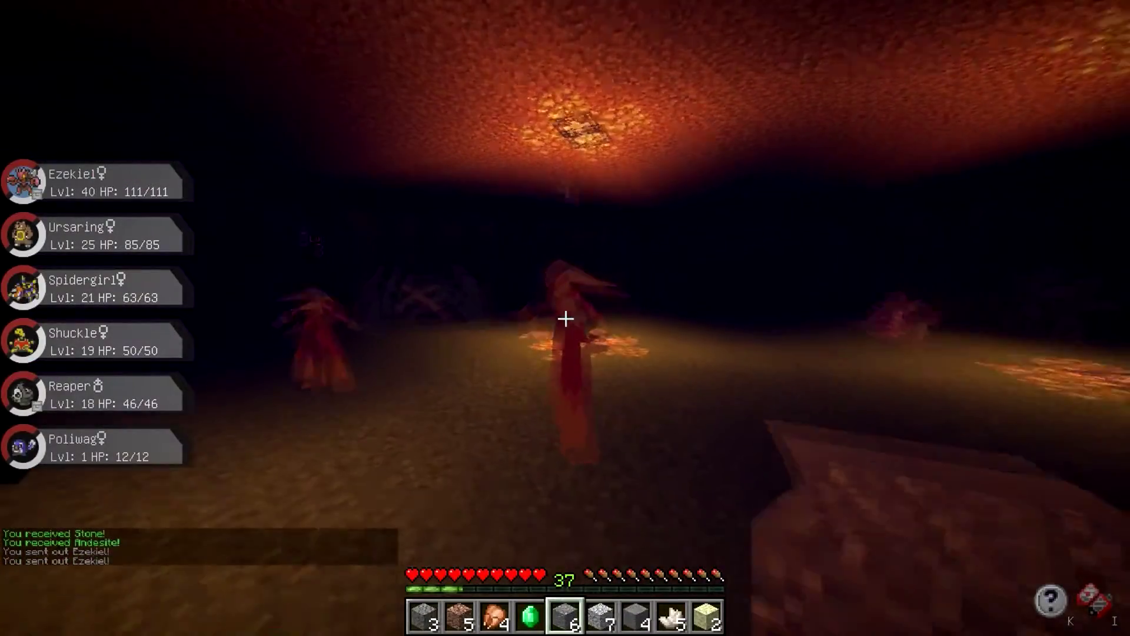
key(r)
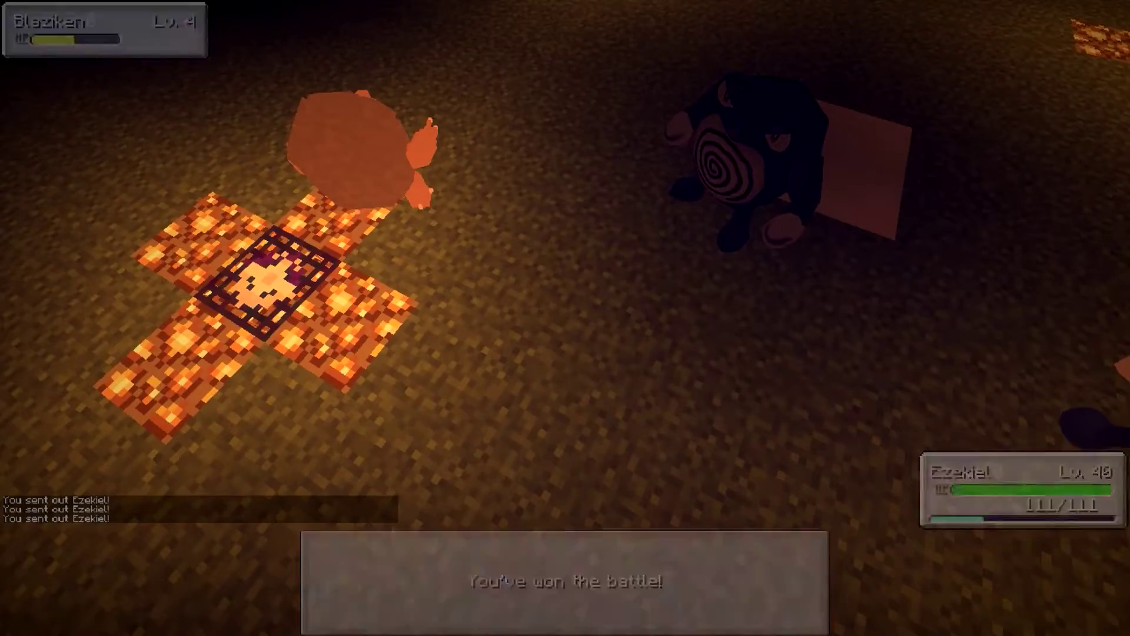
key(r)
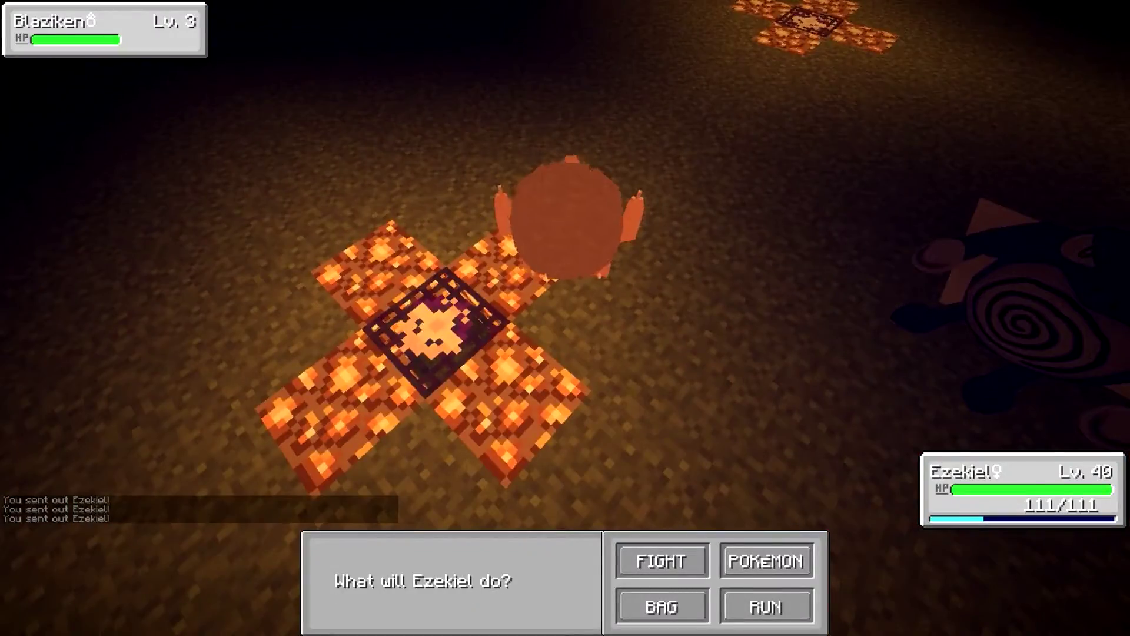
key(r)
Warp back to the EV training area and walk down the hall to the EV room.
key(t)
text(/)
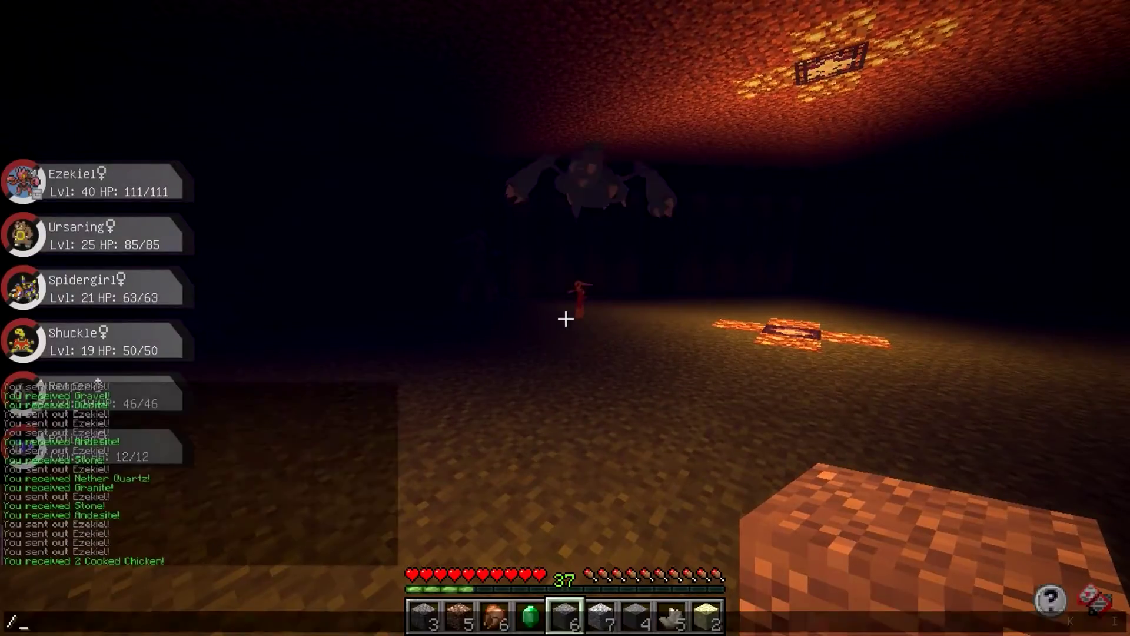
key(Return)
text(/evs 5)
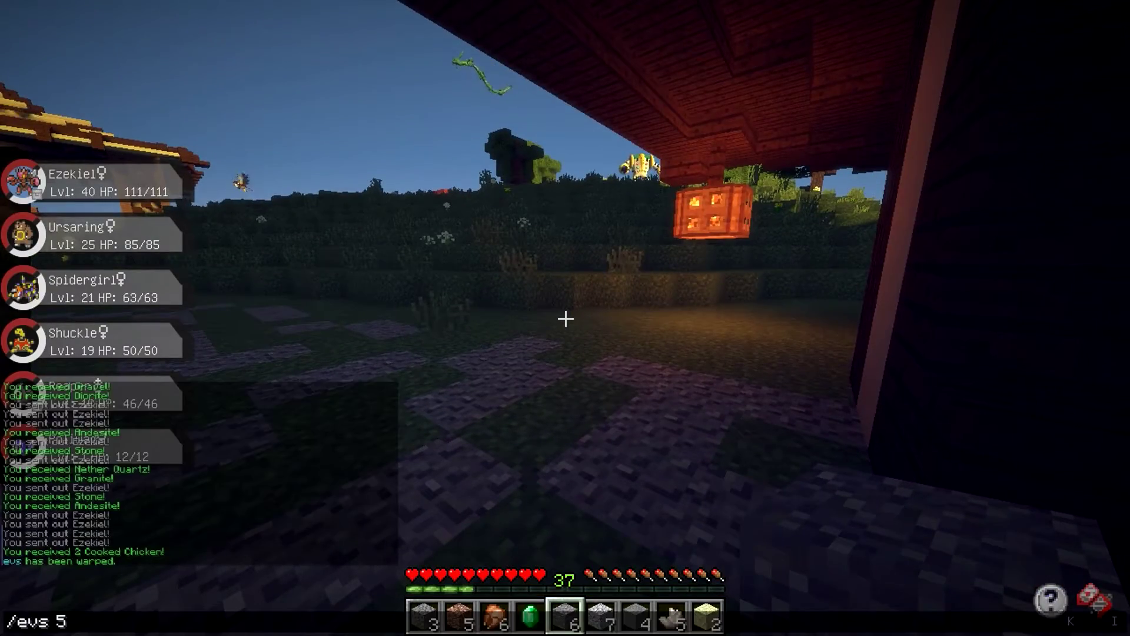
key(Return)
key(w)
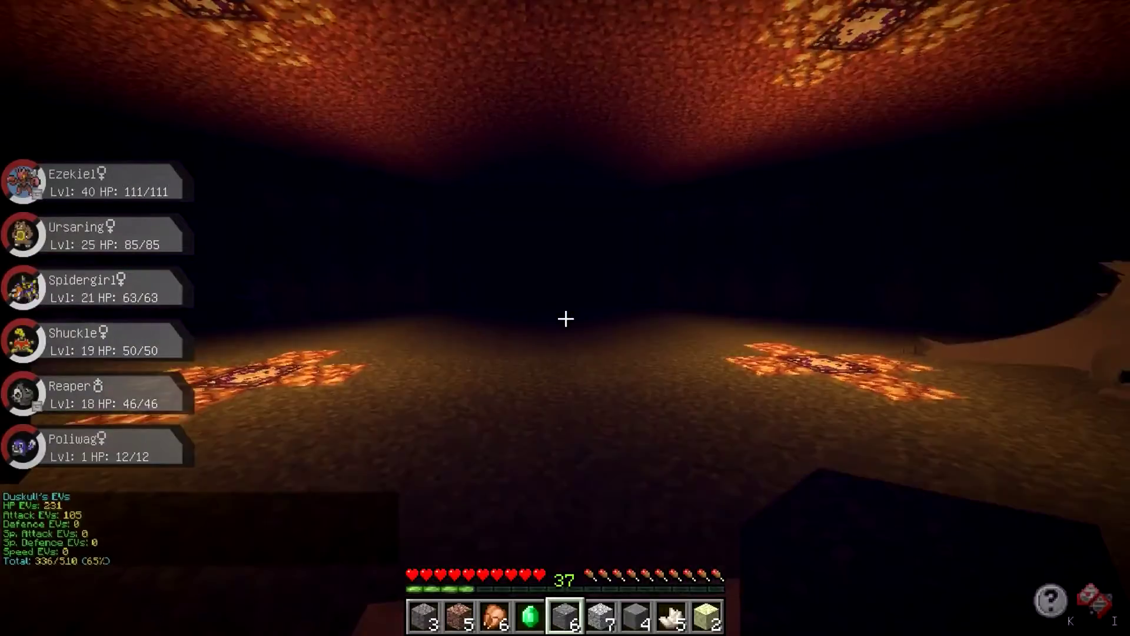
Battle a series of wild Tyranitar, including level 5 and level 3 ones.
key(r)
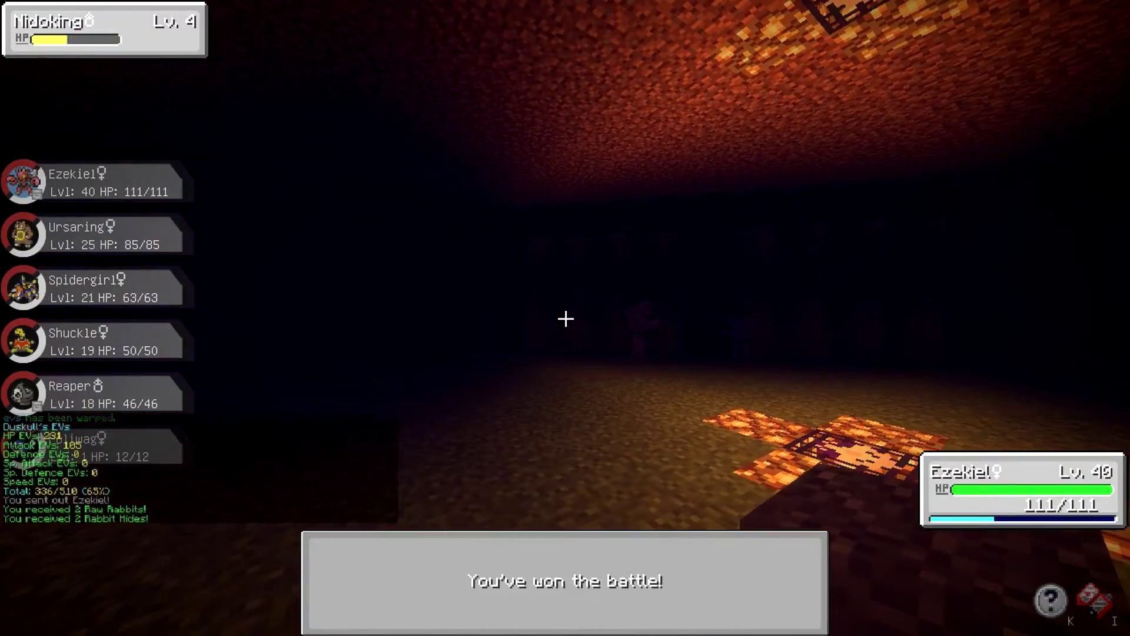
key(r)
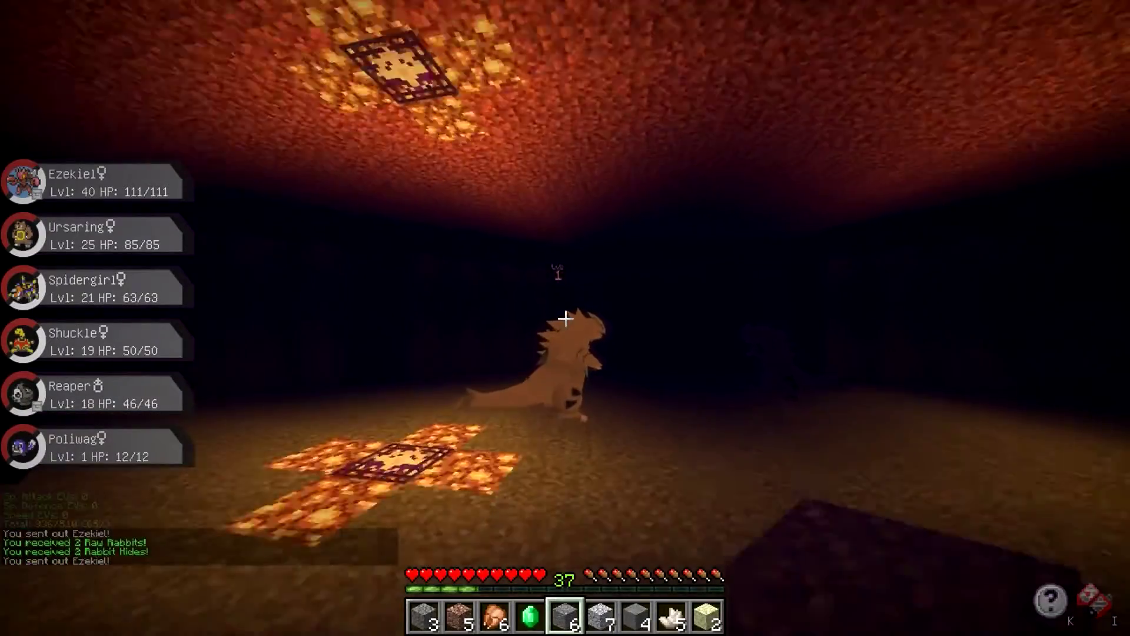
key(r)
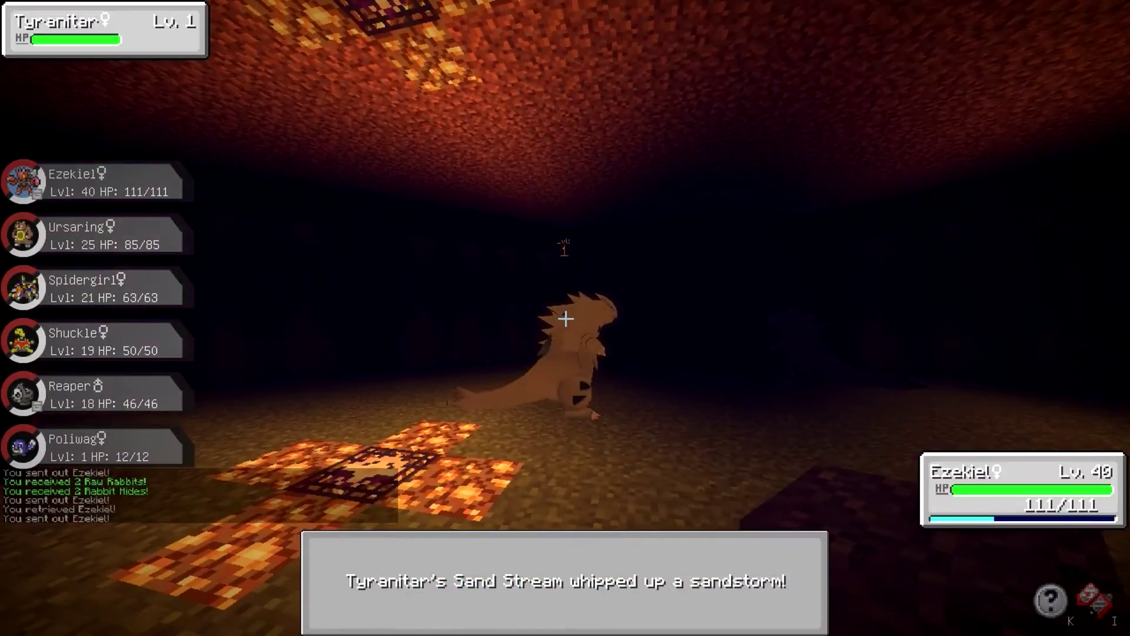
key(r)
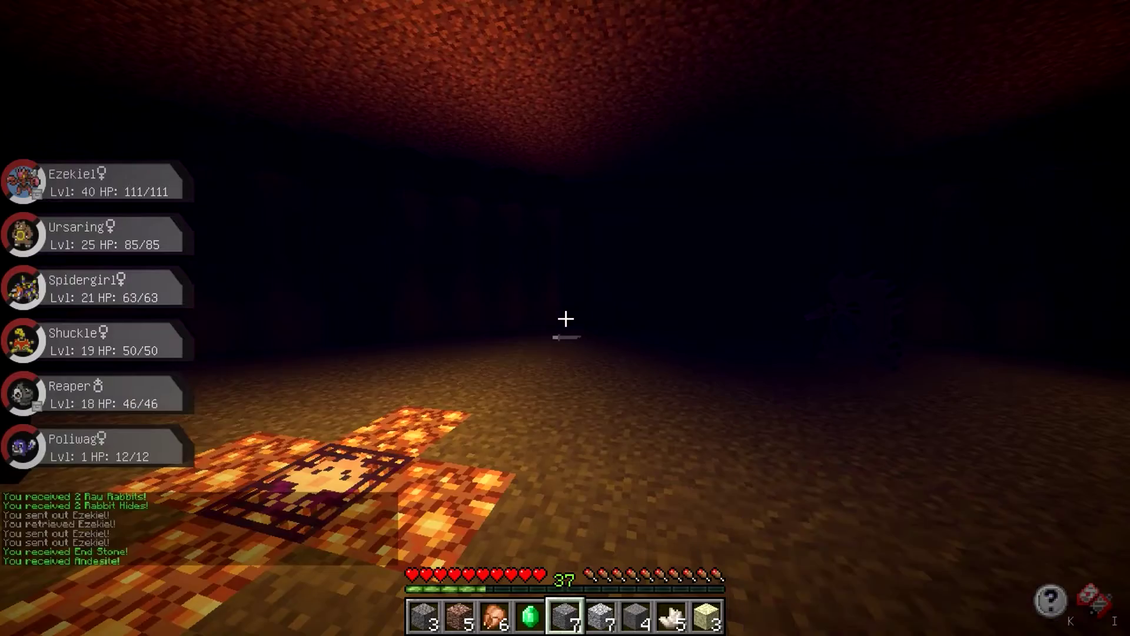
key(r)
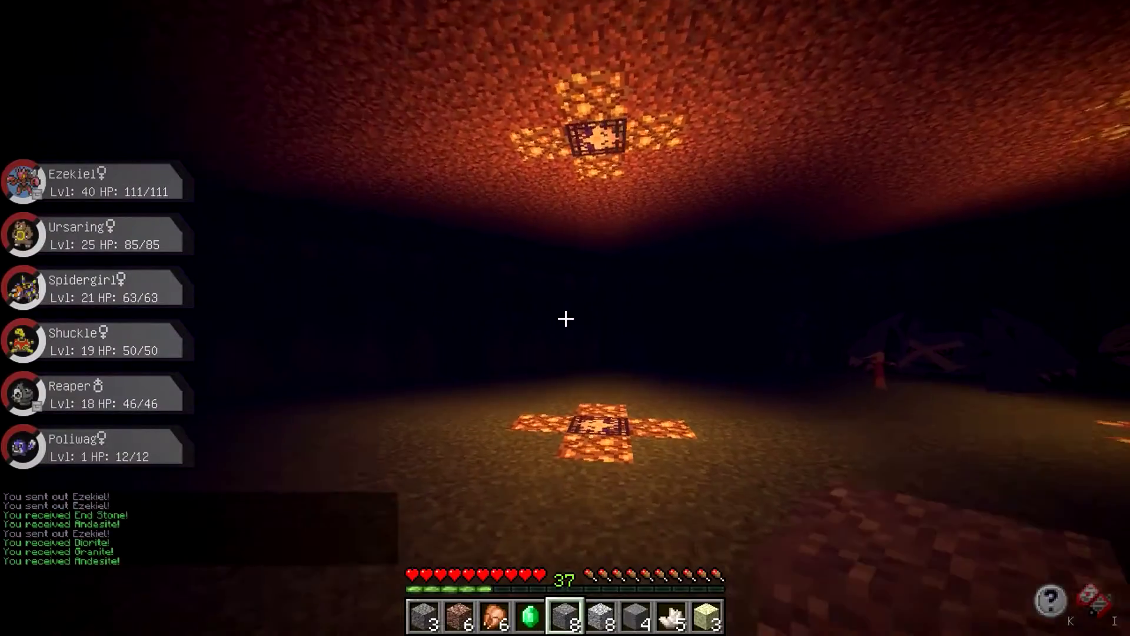
key(r)
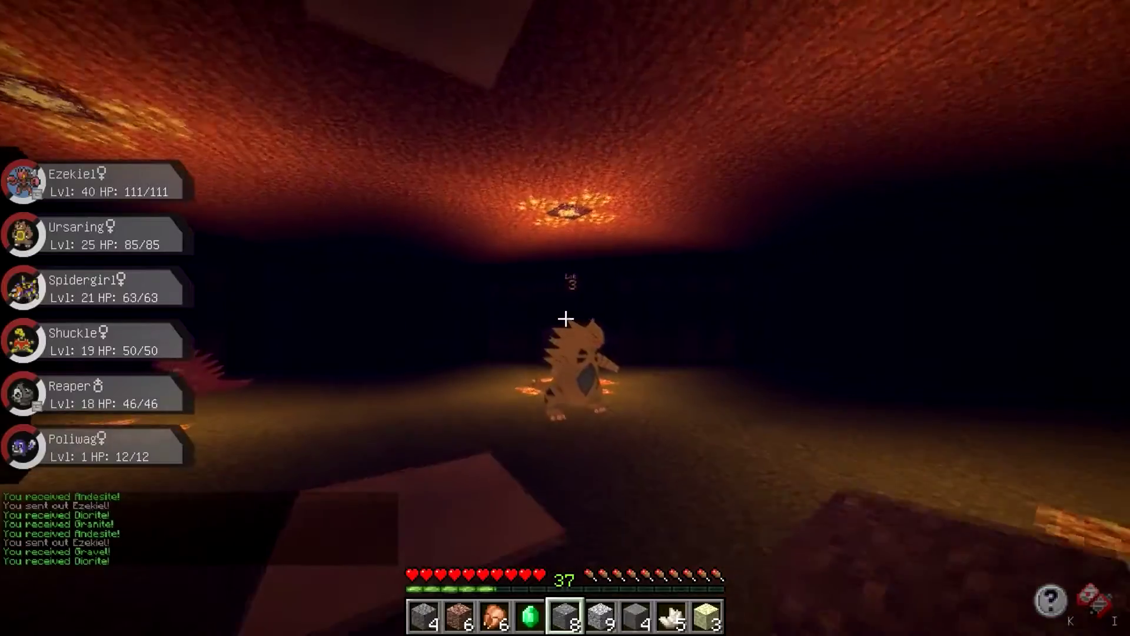
key(r)
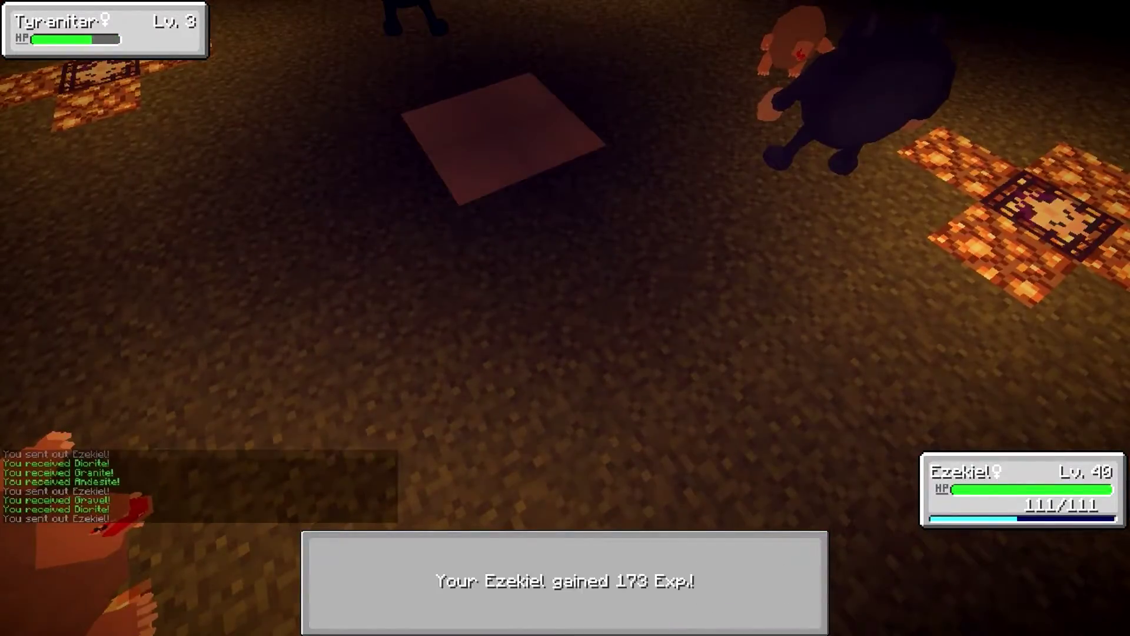
Beat the next Pokémon with Slash, then fight the wild Nidoking.
key(r)
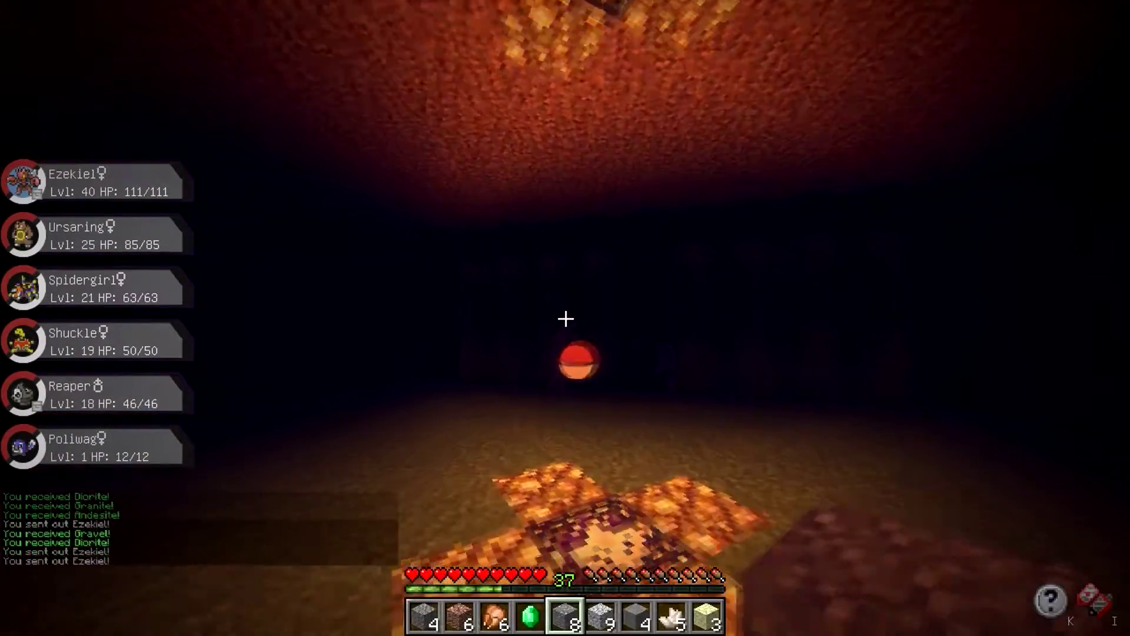
click(656, 561)
click(535, 561)
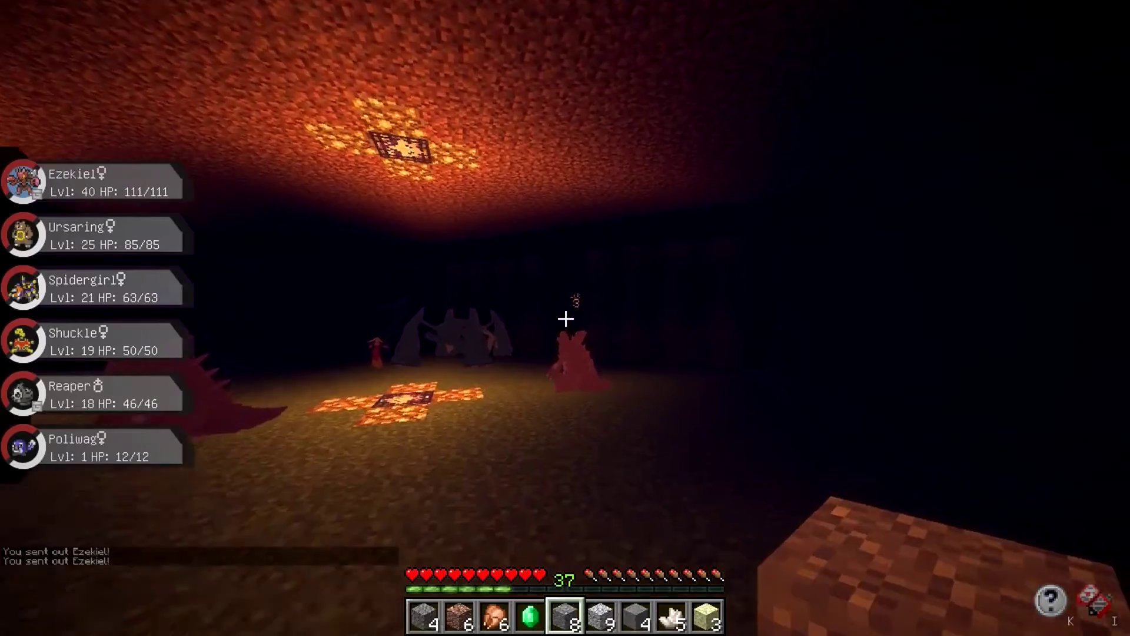
key(r)
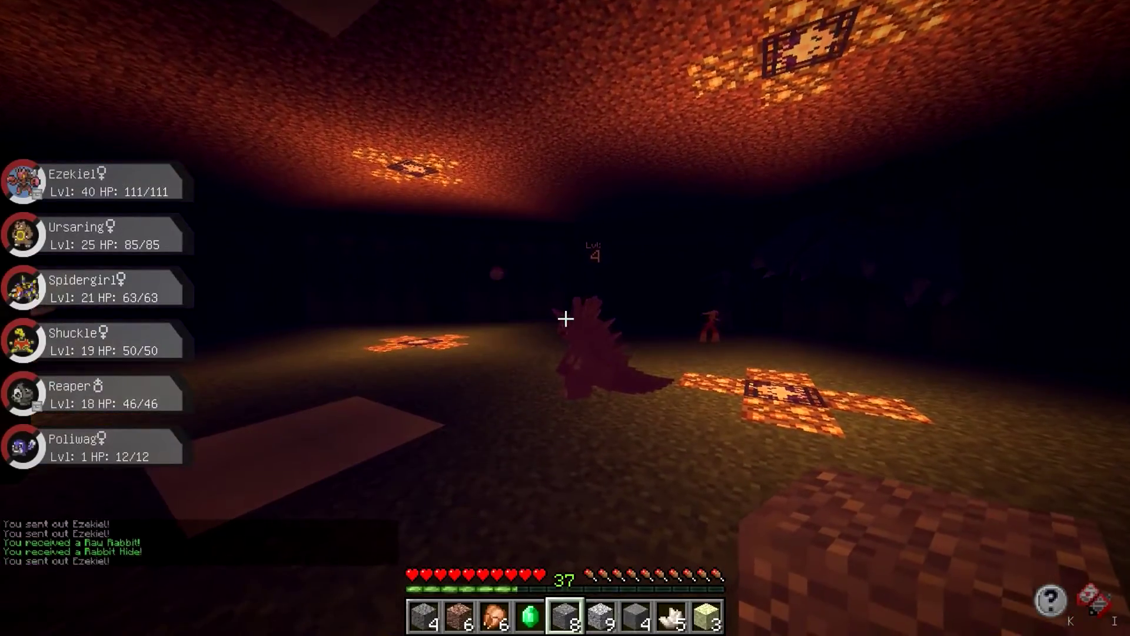
key(r)
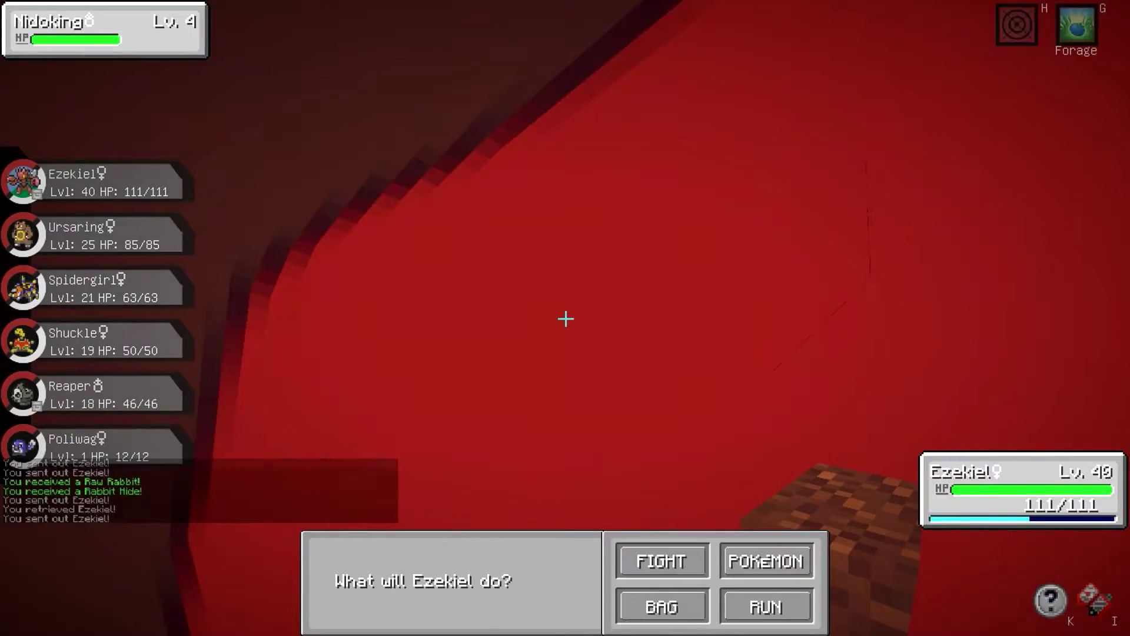
click(662, 561)
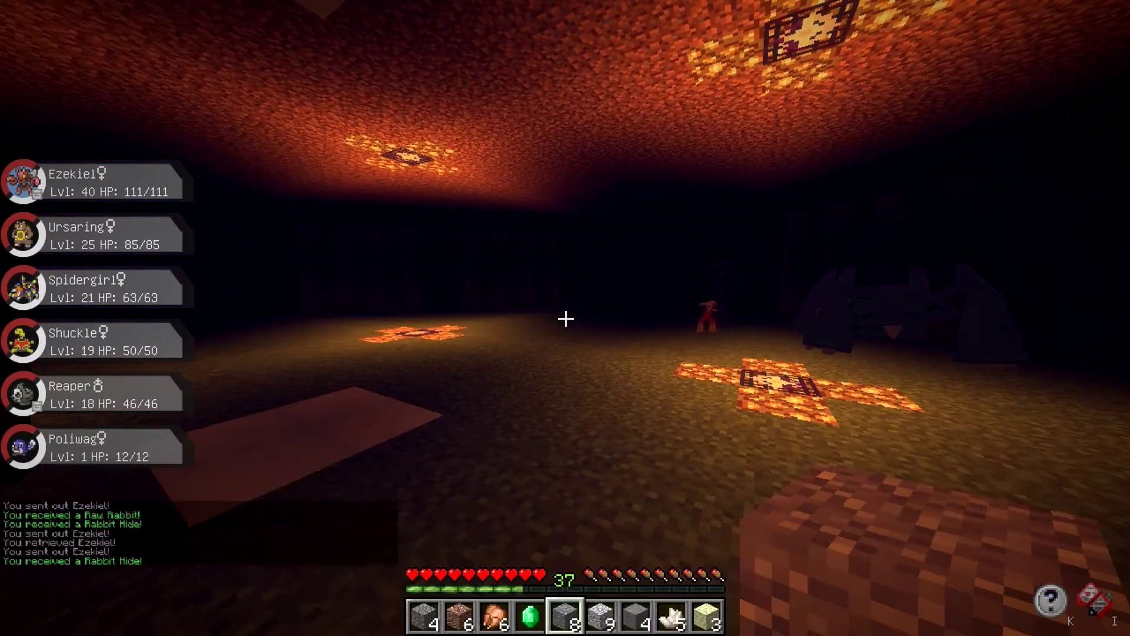
key(r)
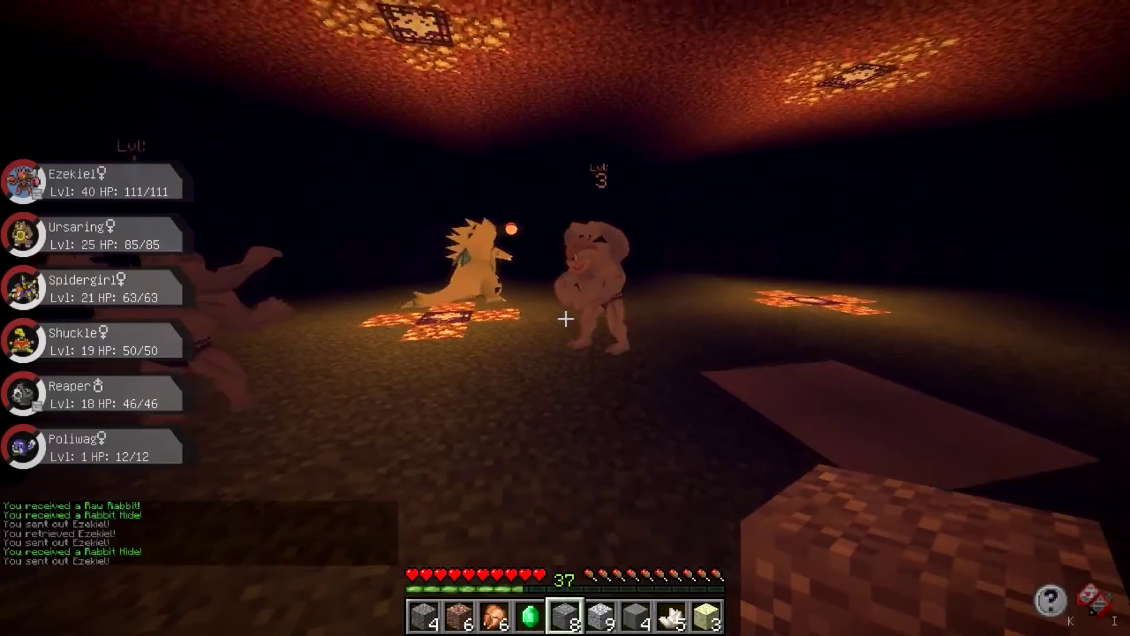
Defeat the level 1 and 3 Machamp and the level 5 and 4 Tyranitar.
key(r)
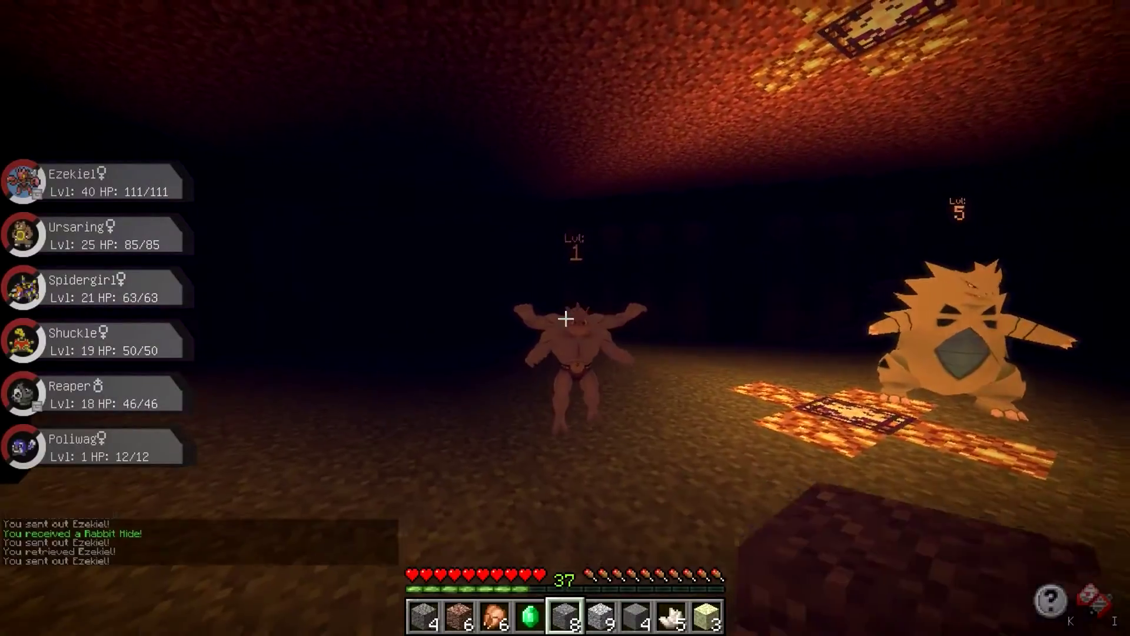
key(r)
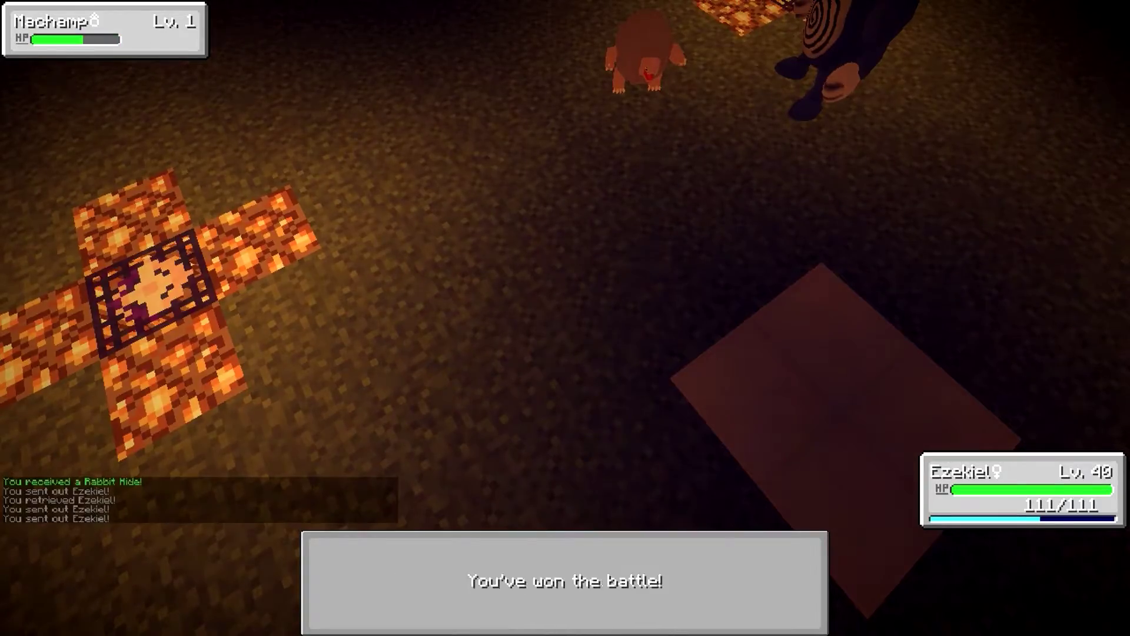
key(r)
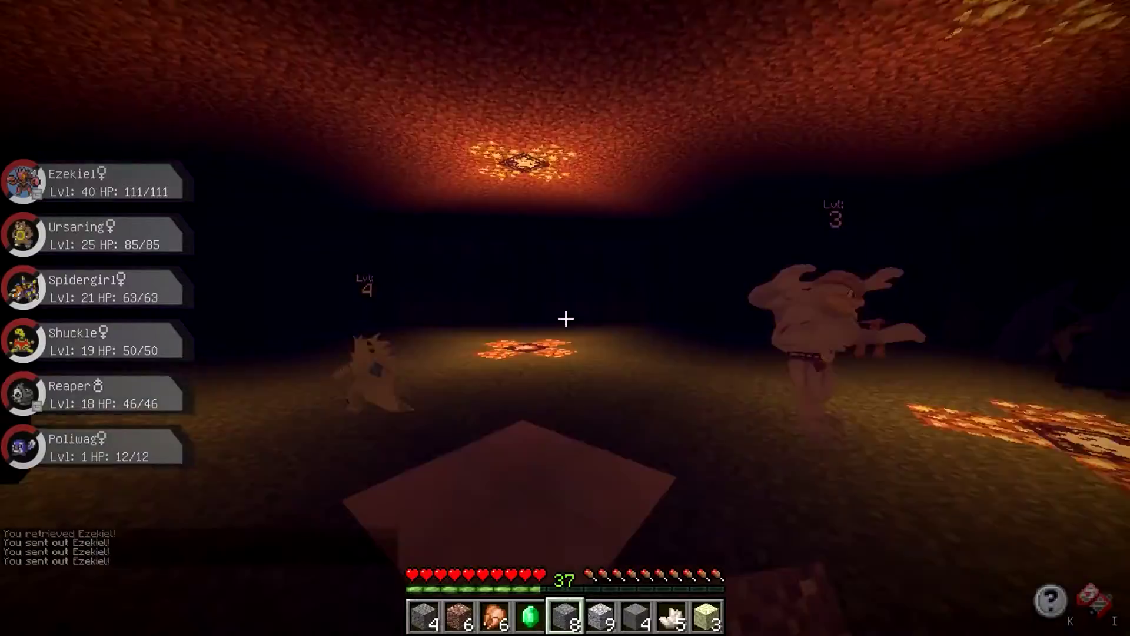
key(r)
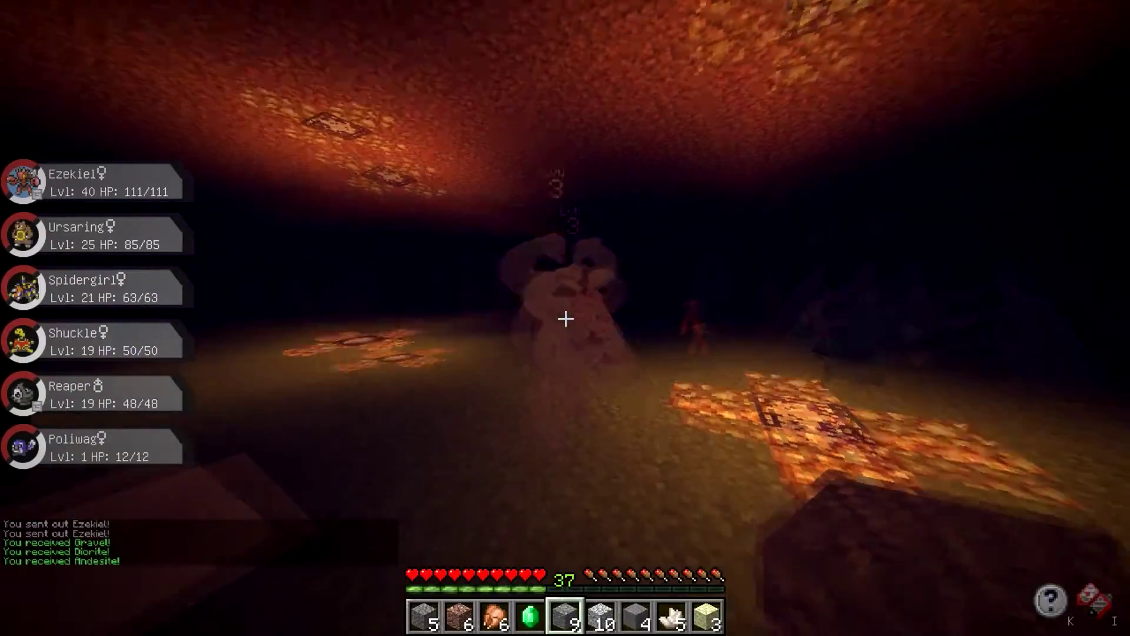
key(r)
click(661, 560)
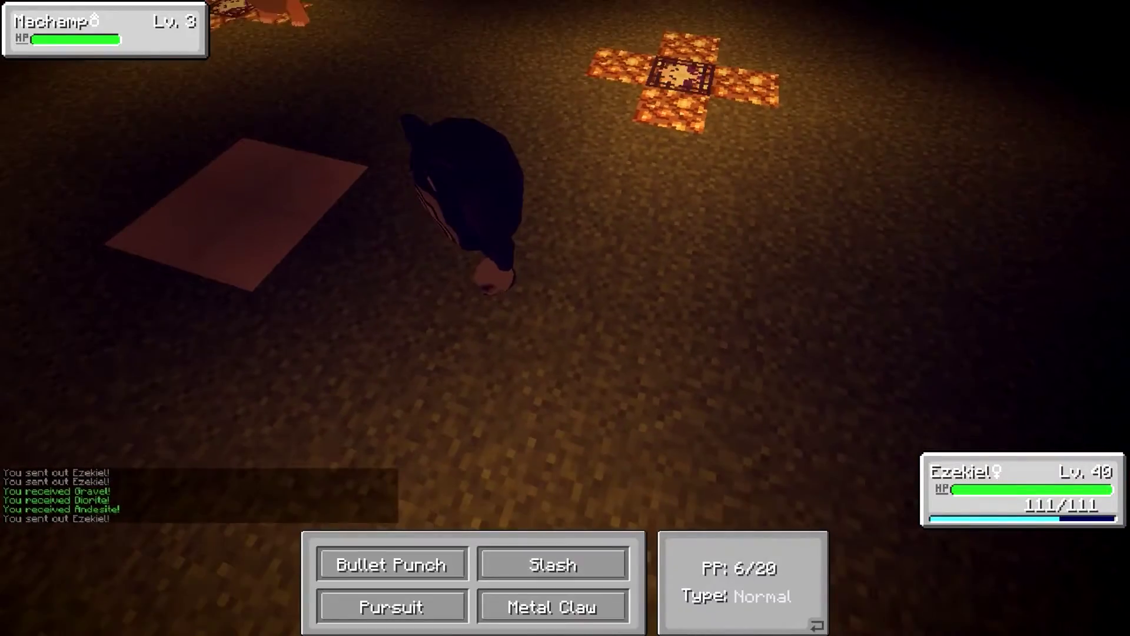
click(391, 560)
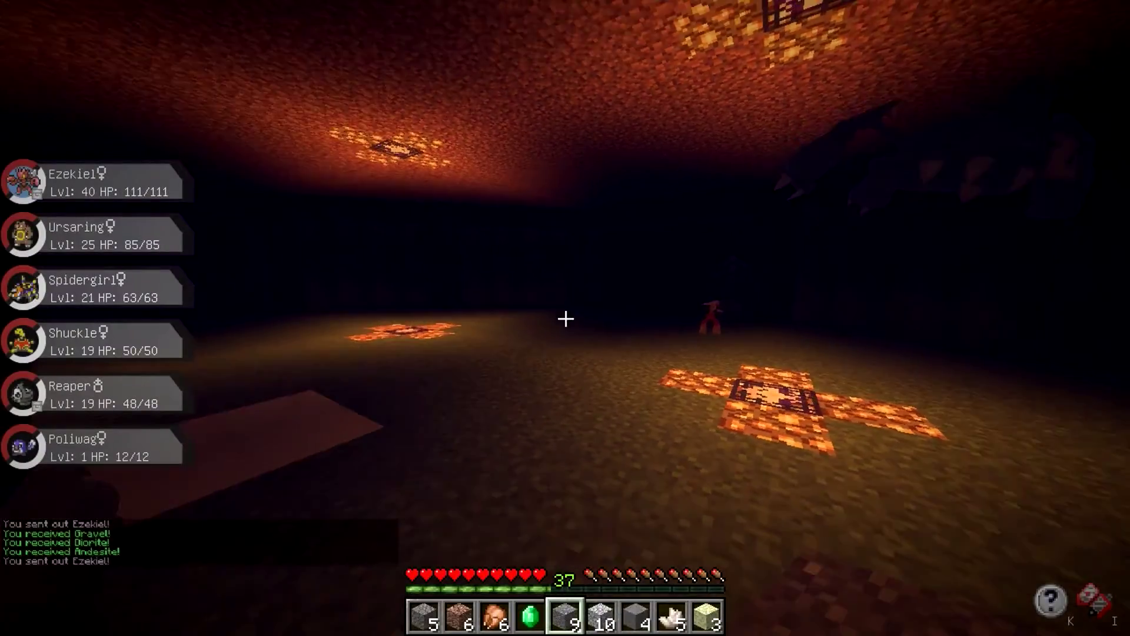
Keep beating Tyranitar with Bullet Punch until Ezekiel hits level 41 and X-Scissor is offered.
key(r)
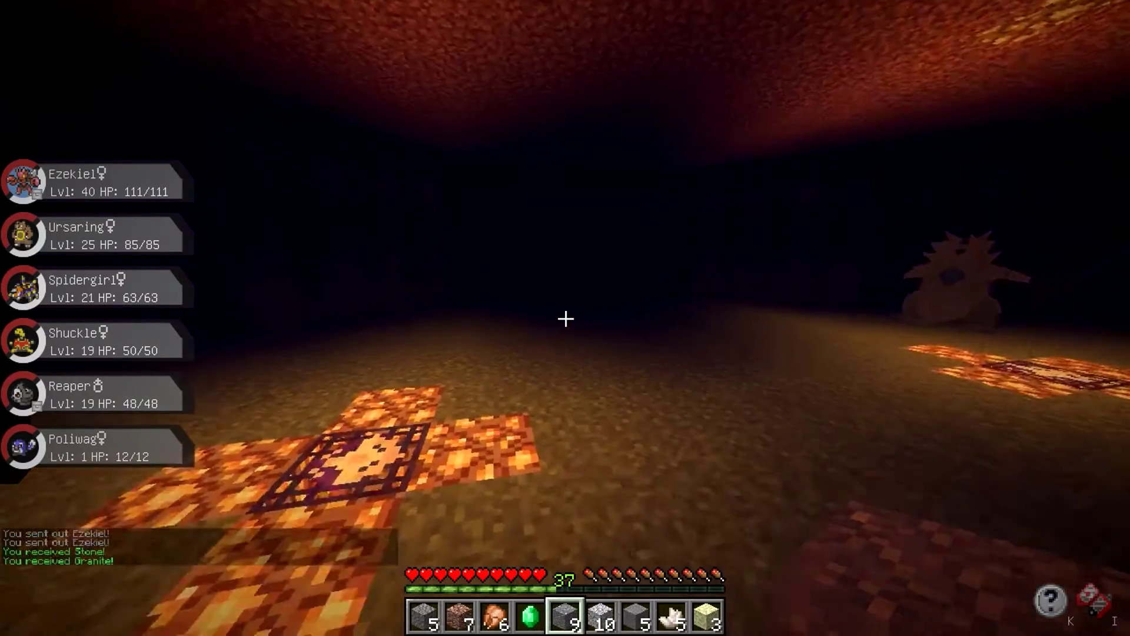
key(r)
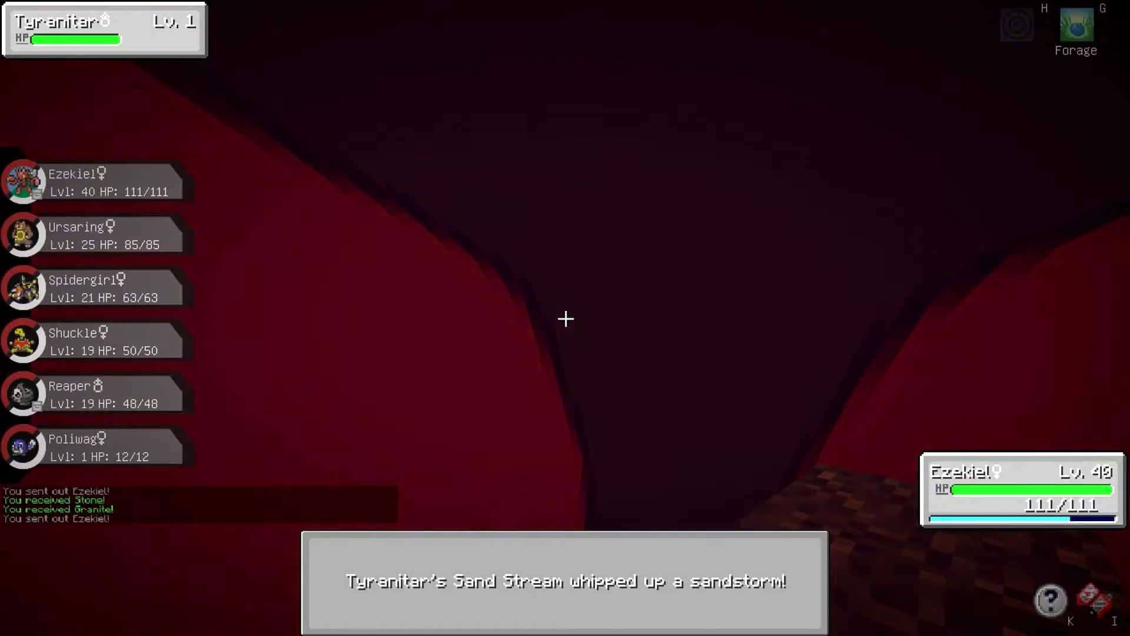
click(392, 559)
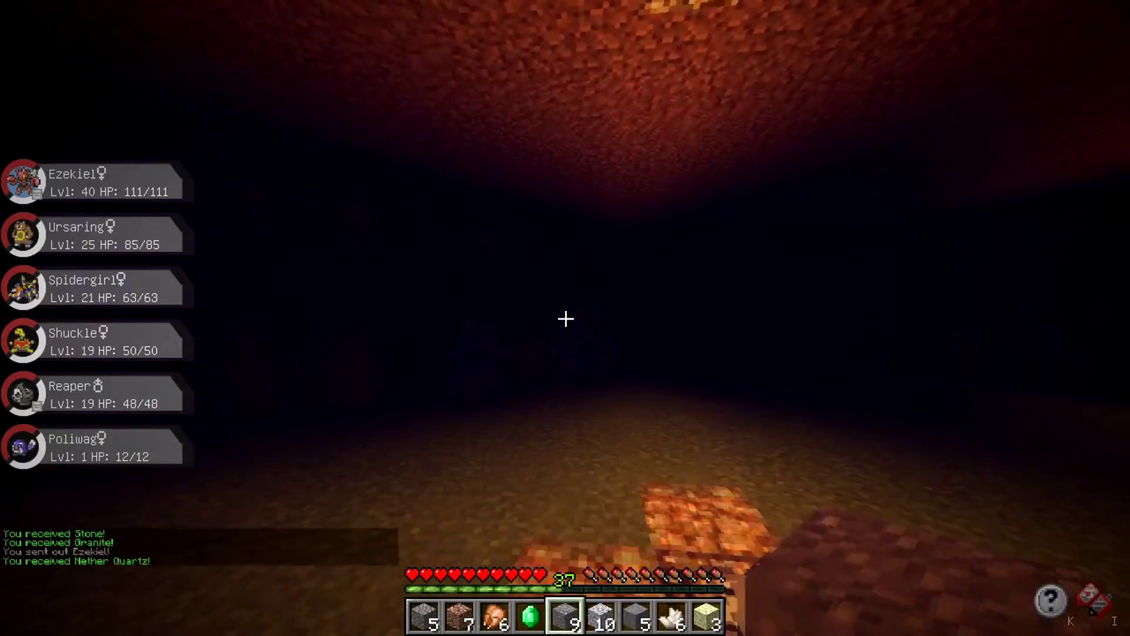
key(r)
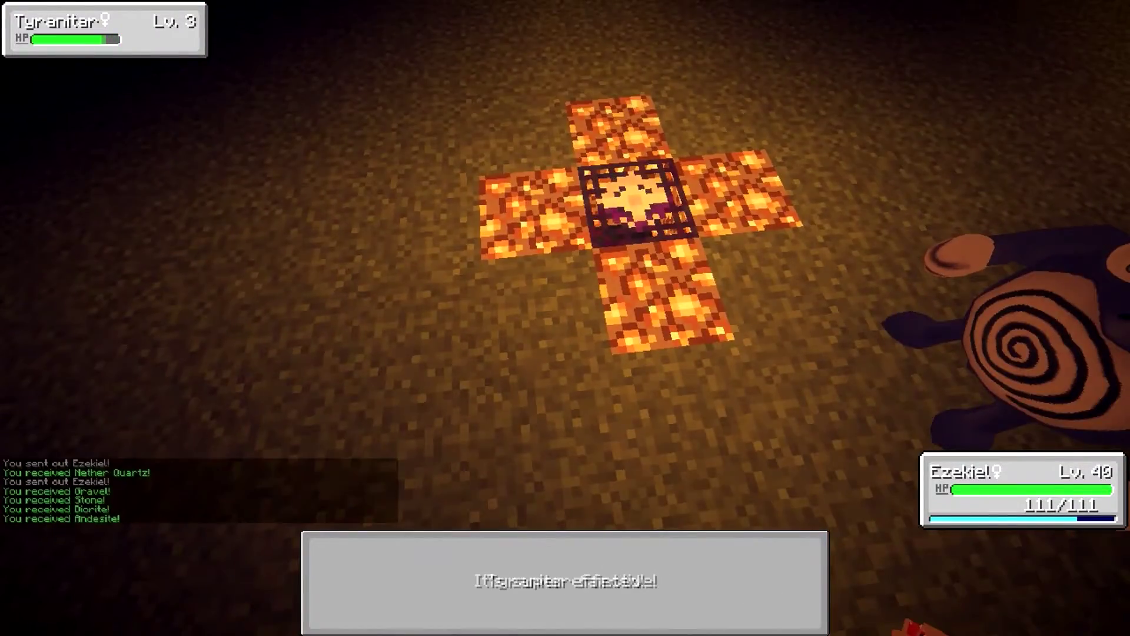
key(r)
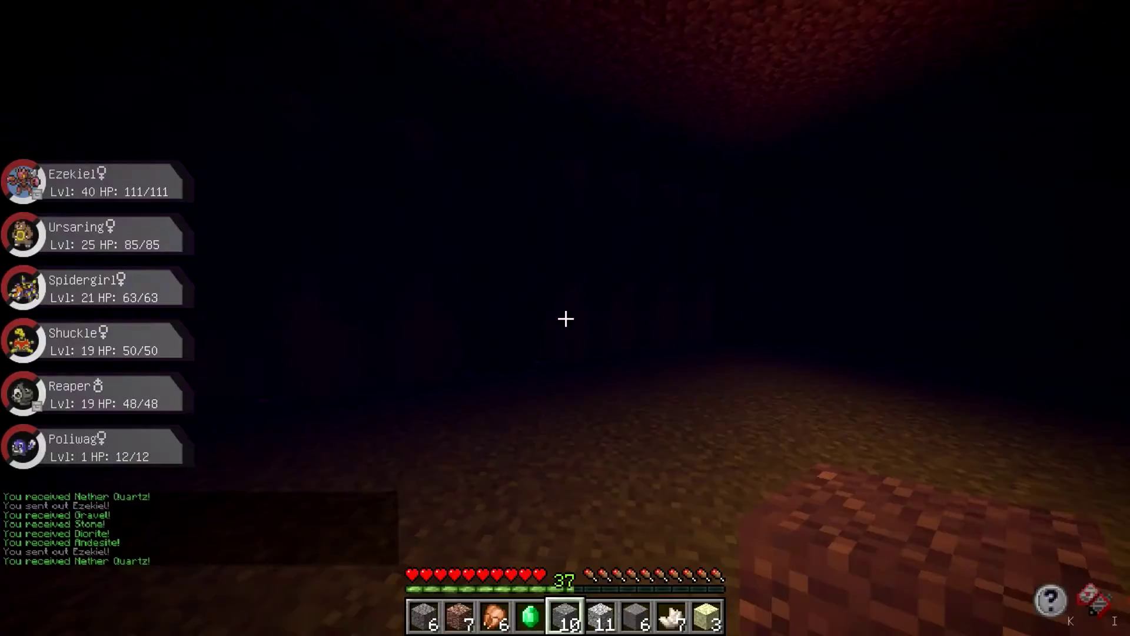
key(r)
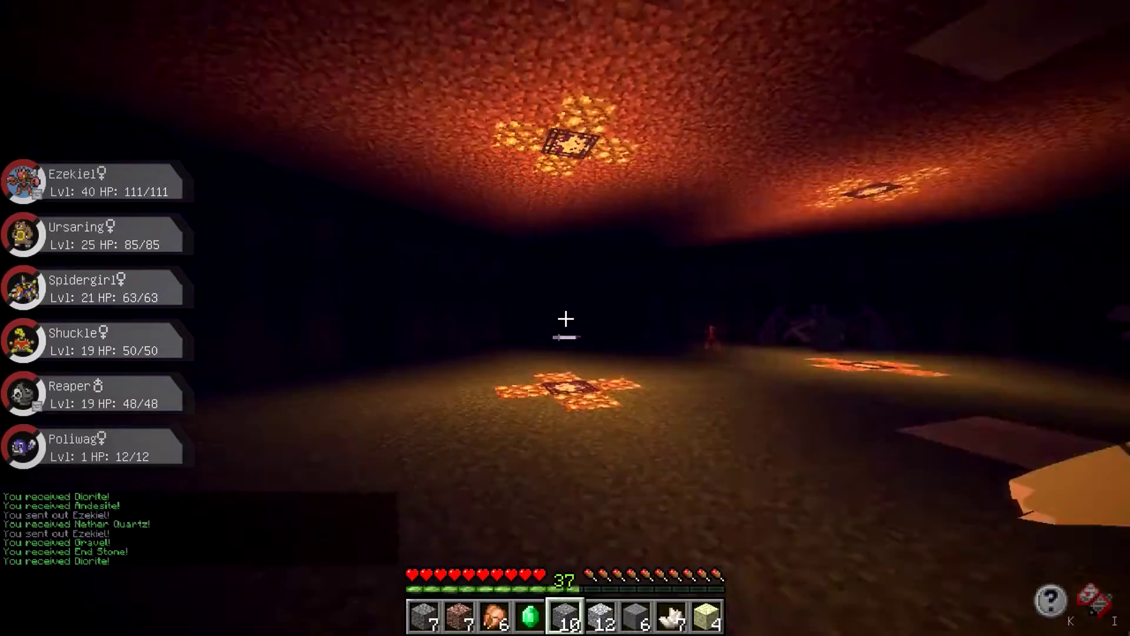
key(r)
key(r)
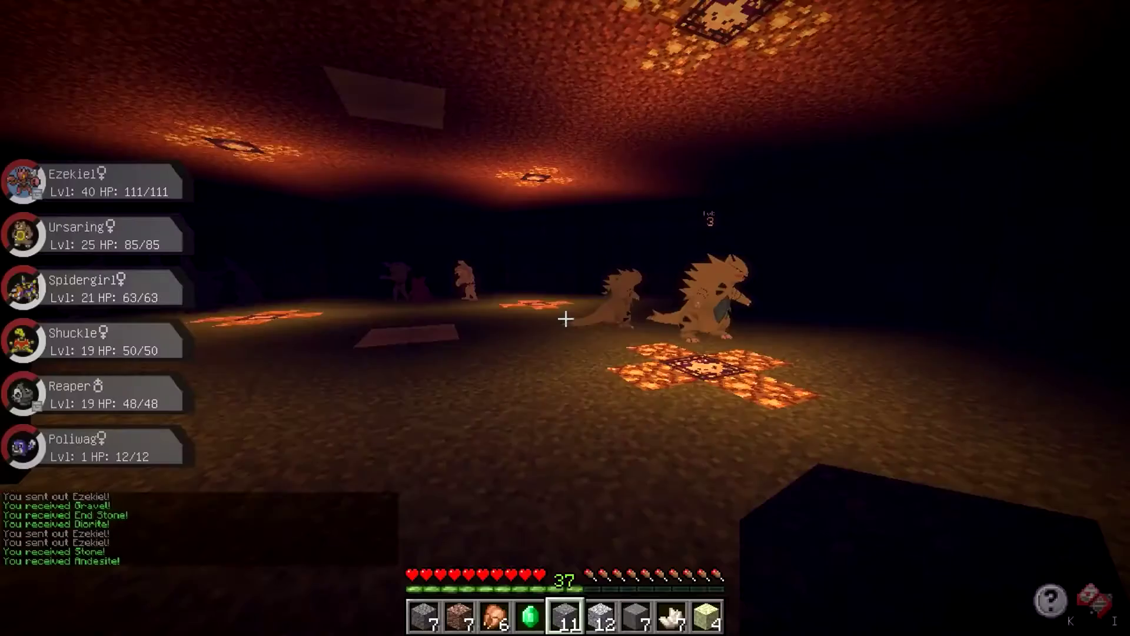
key(r)
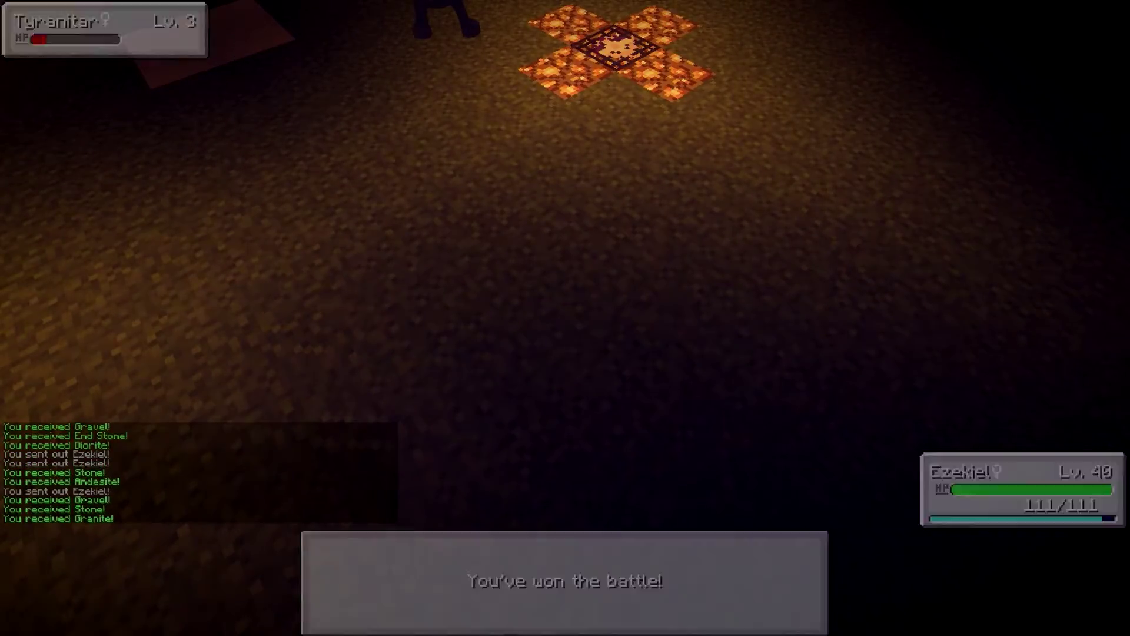
key(r)
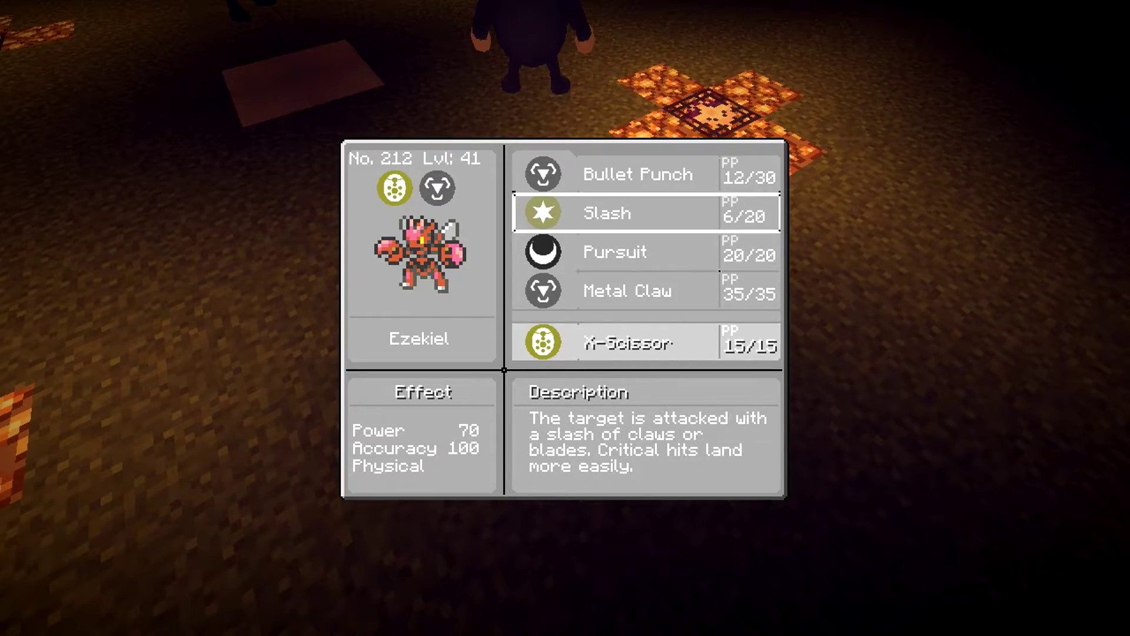
Replace Ezekiel's Slash with X-Scissor and battle the wild Machamp.
click(645, 213)
click(716, 286)
key(r)
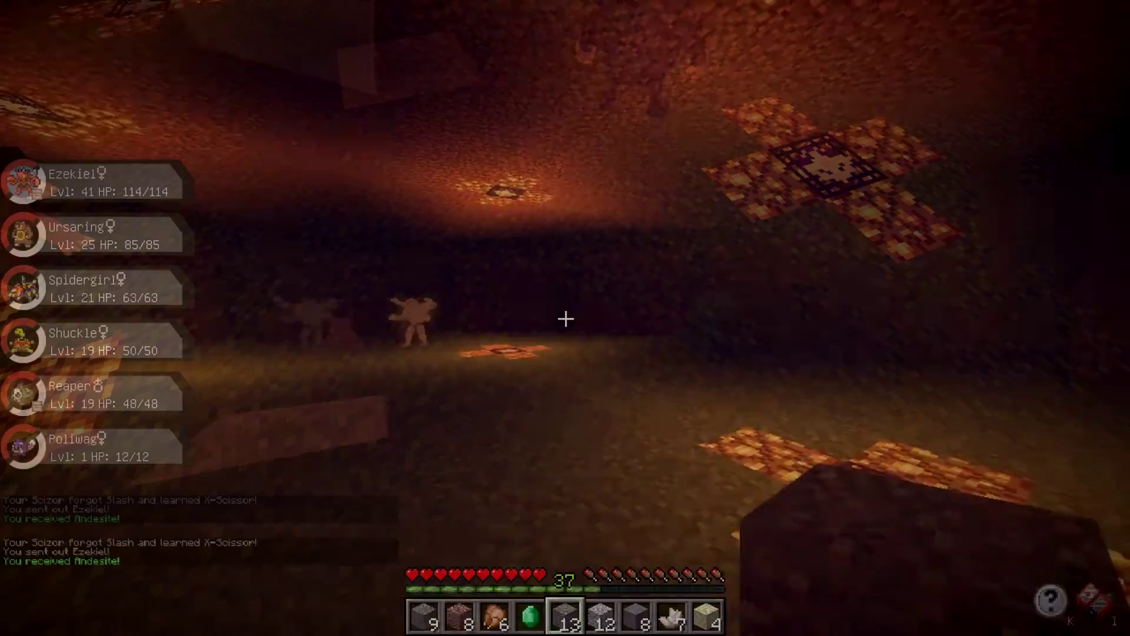
key(r)
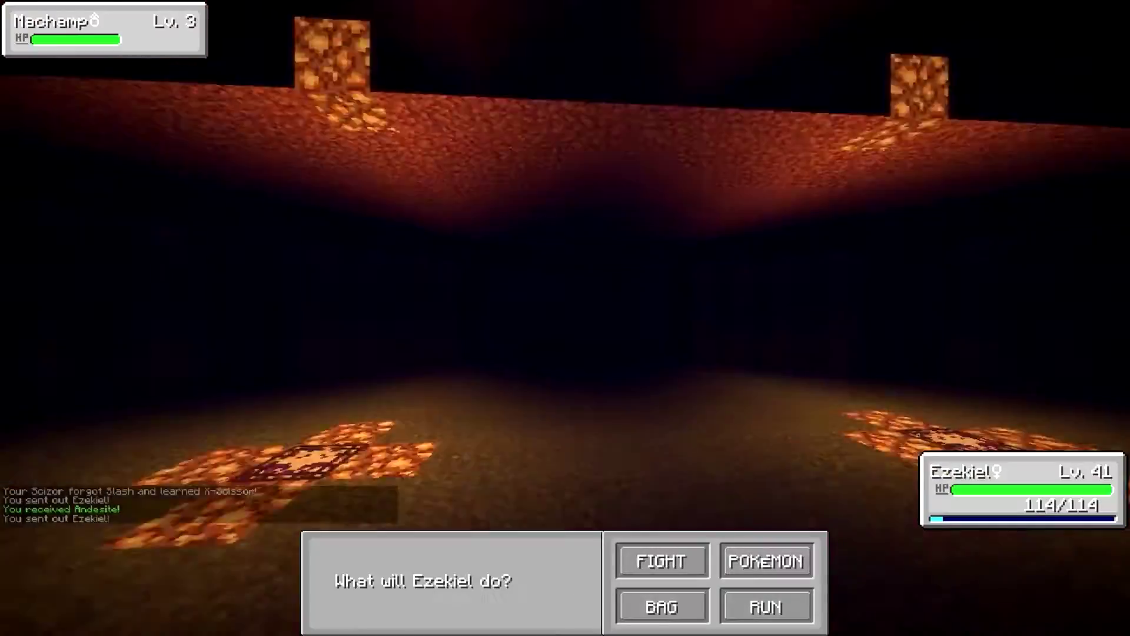
click(662, 557)
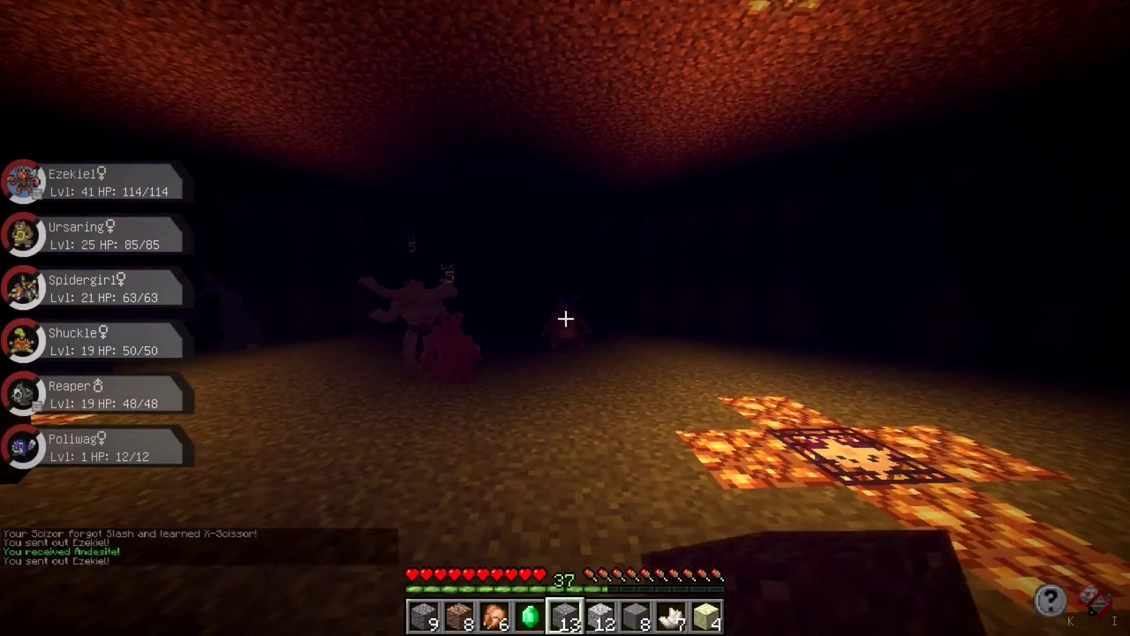
text(/evs 5)
Show Duskull's 408/510 EVs with /evs 5, then battle a Tyranitar and Machamp.
key(Return)
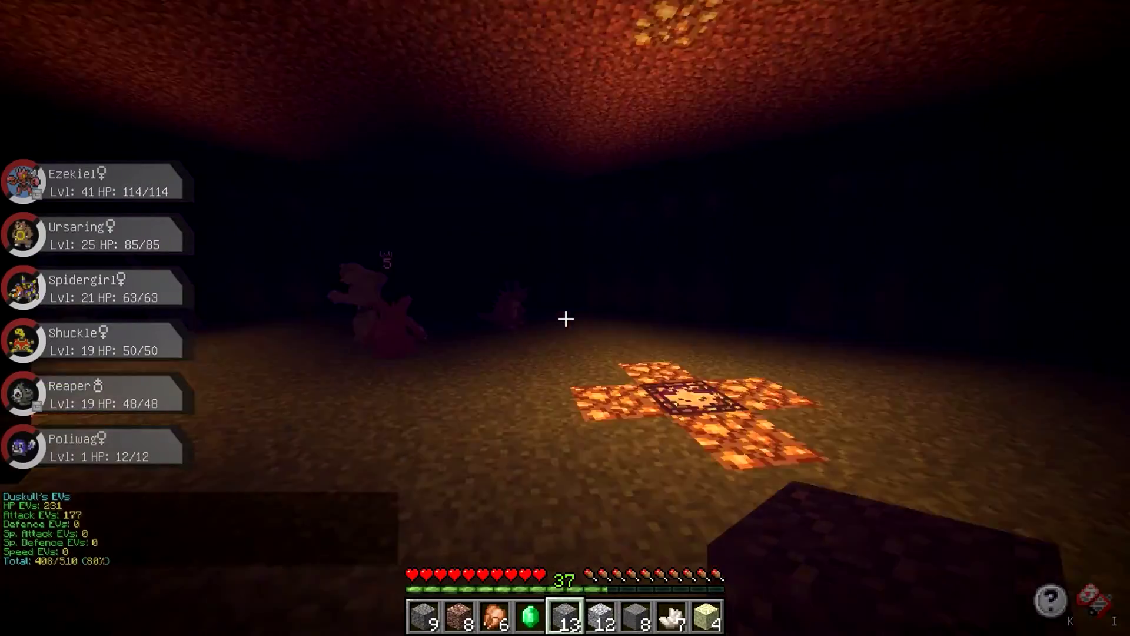
key(r)
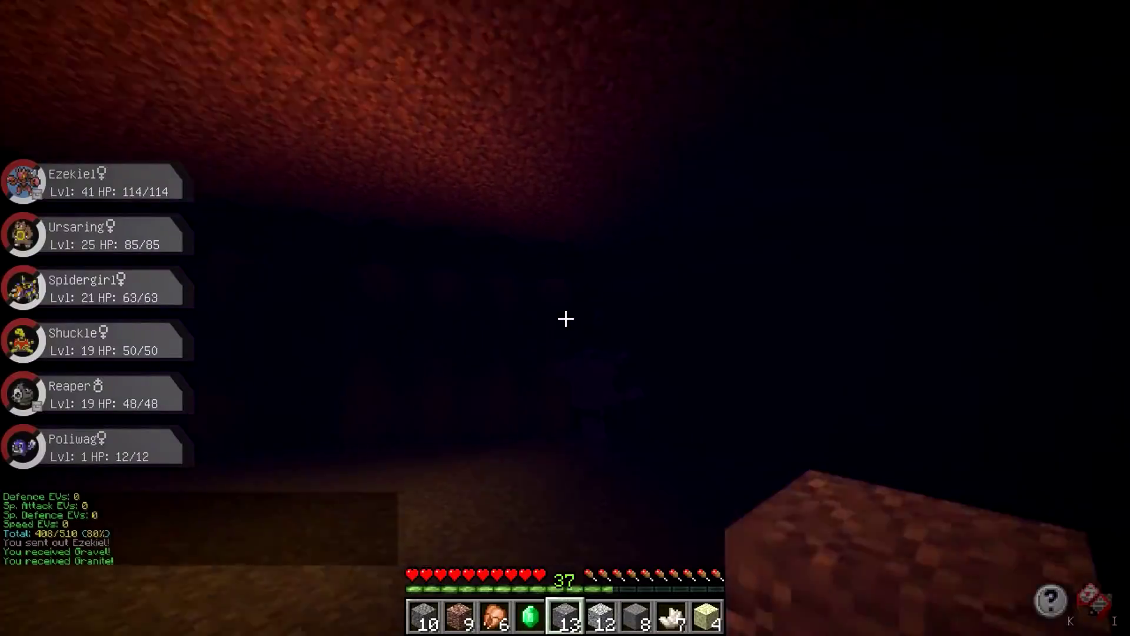
key(r)
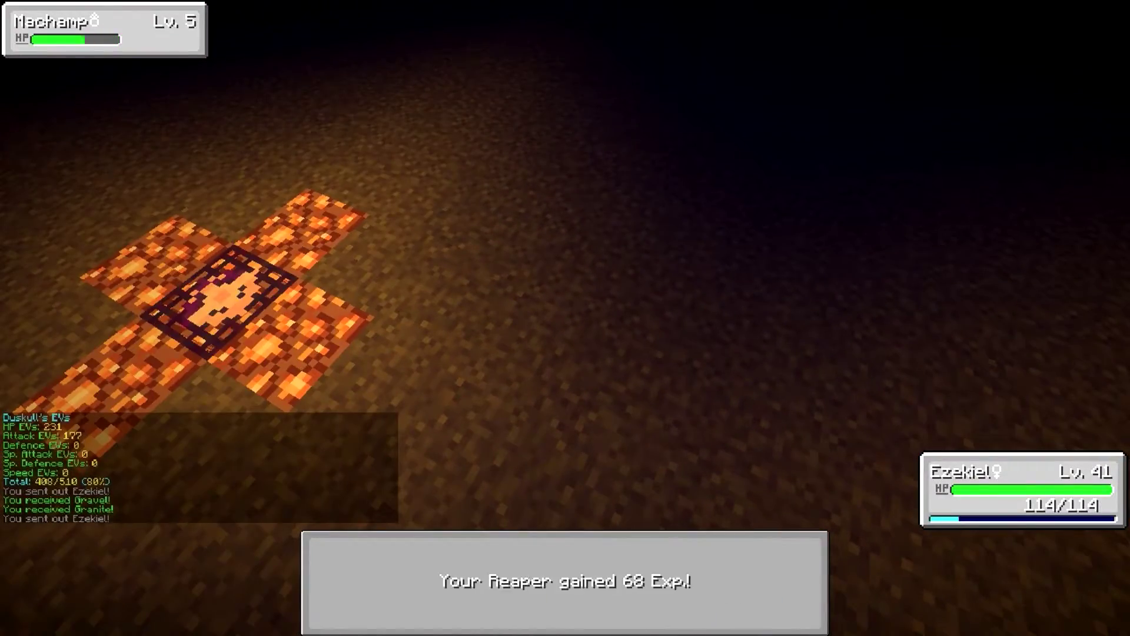
Battle wild Nidoking and Machamp with Ezekiel, attacking each Nidoking.
key(r)
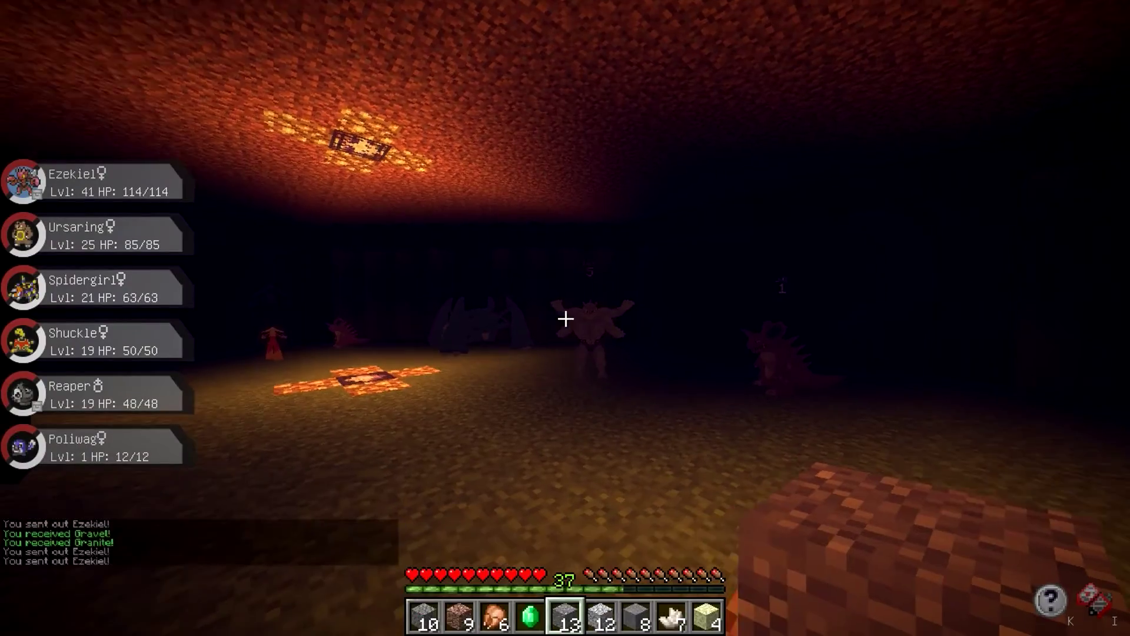
key(r)
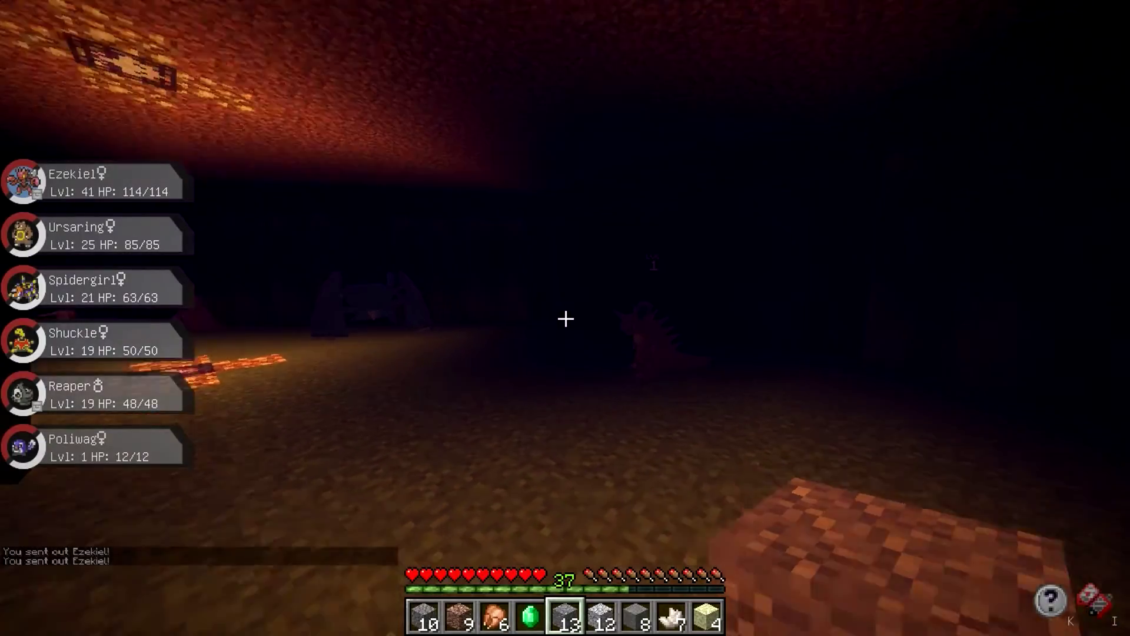
key(r)
key(Return)
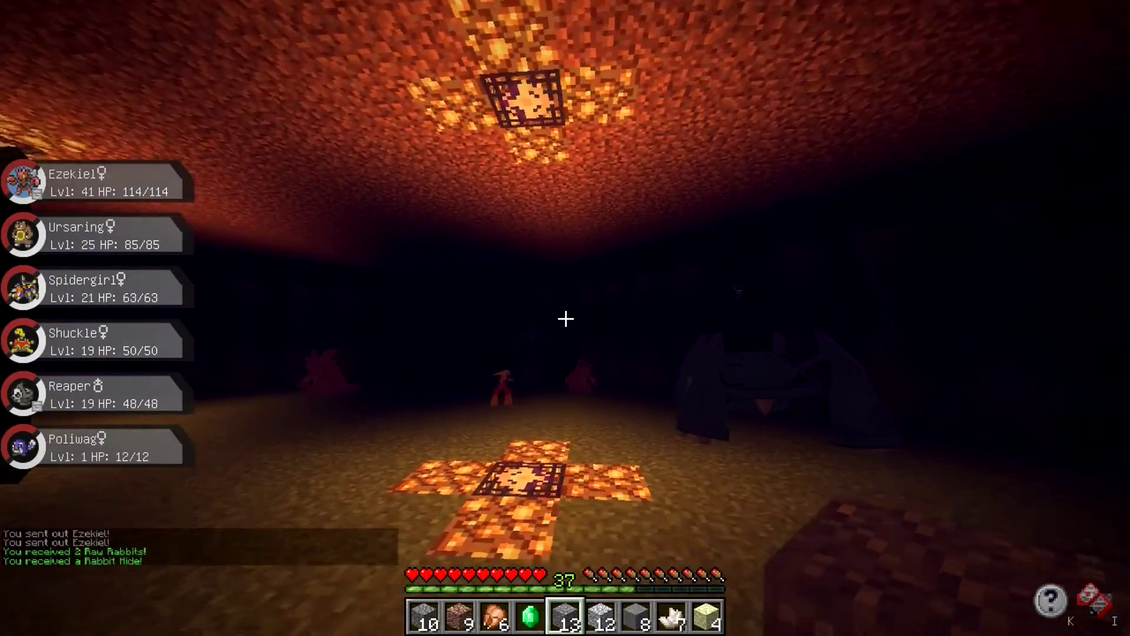
key(r)
key(Return)
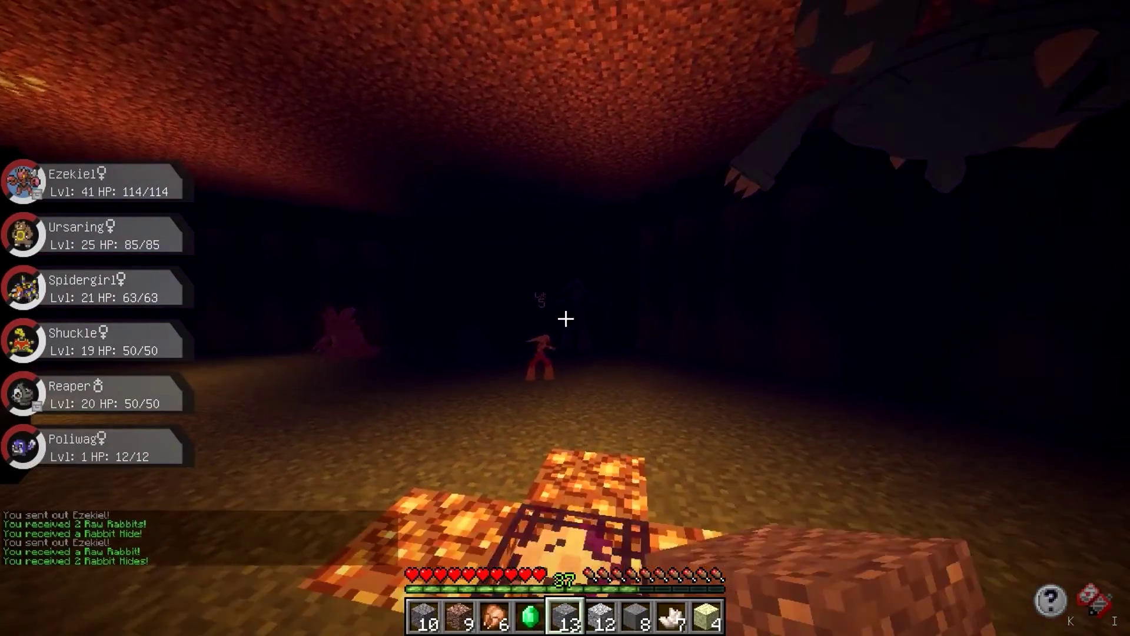
Defeat a series of wild Blaziken (Lv.1–2) with Ezekiel's attacks.
key(r)
key(Return)
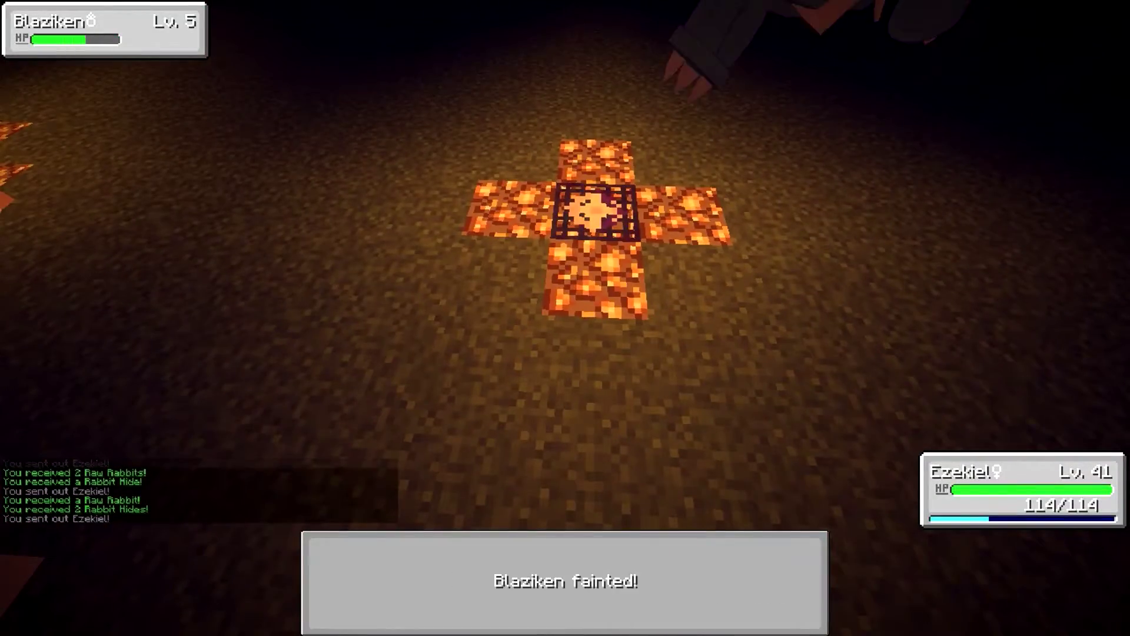
key(r)
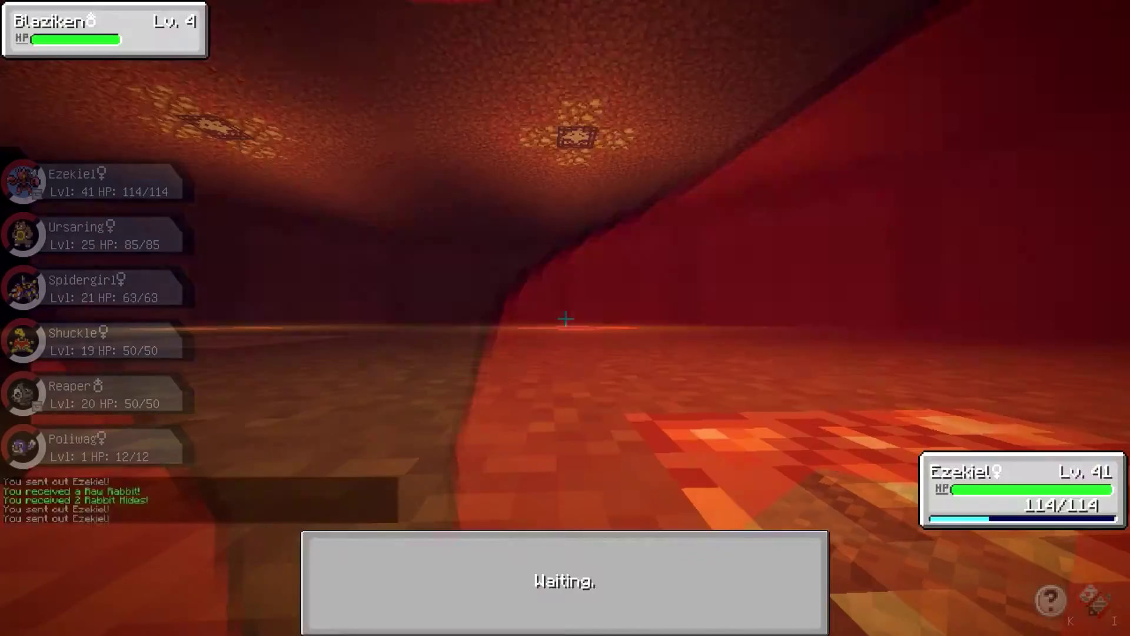
key(Return)
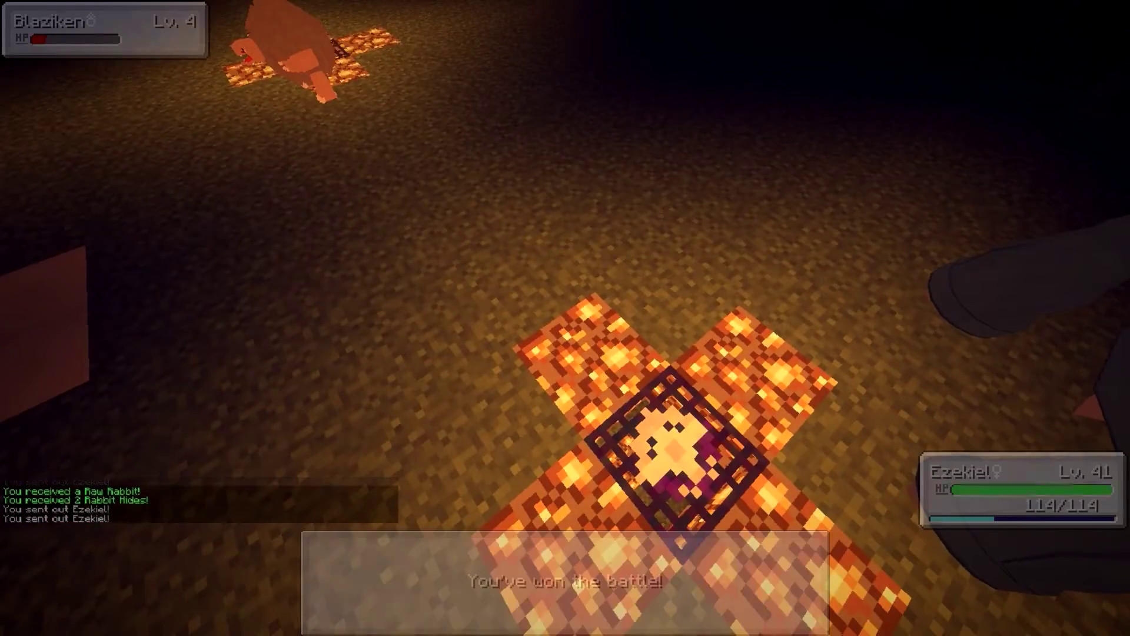
key(r)
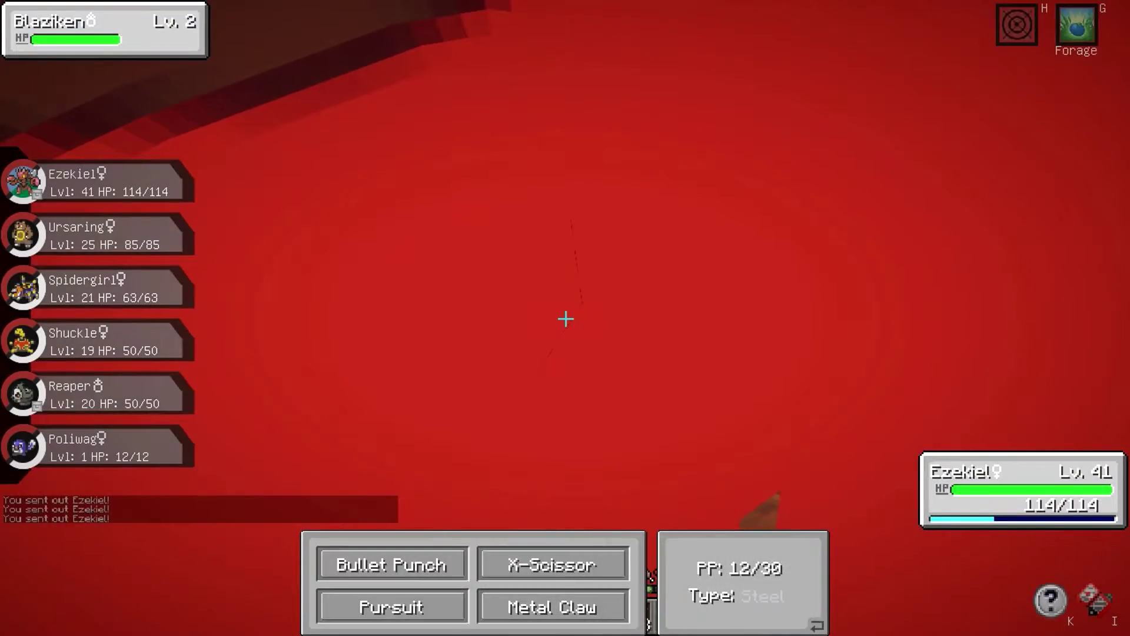
key(Return)
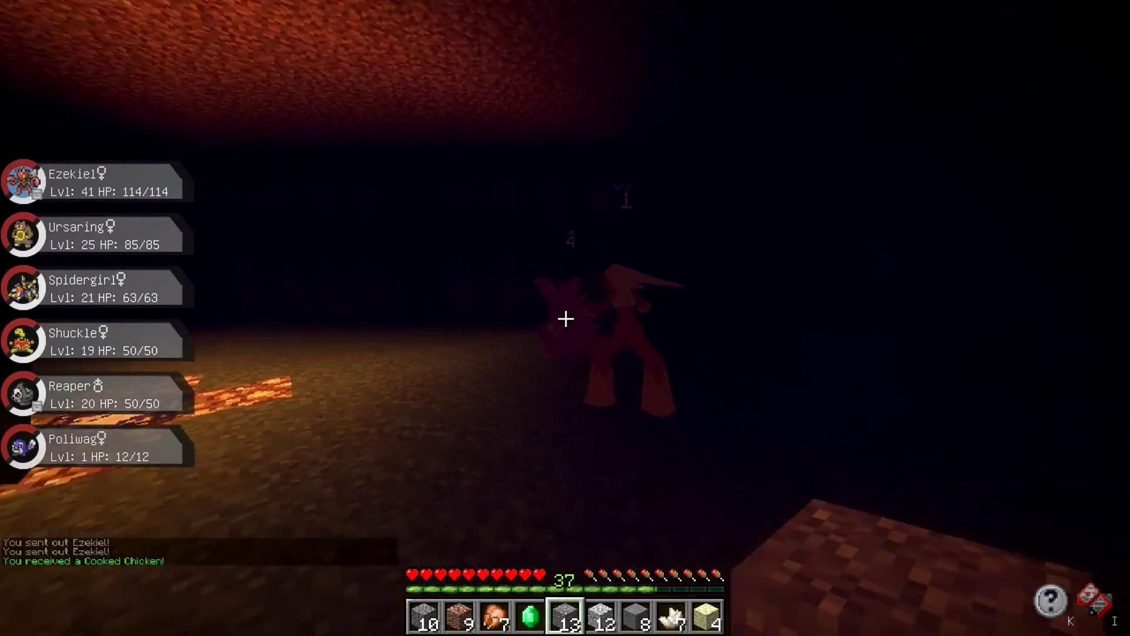
key(r)
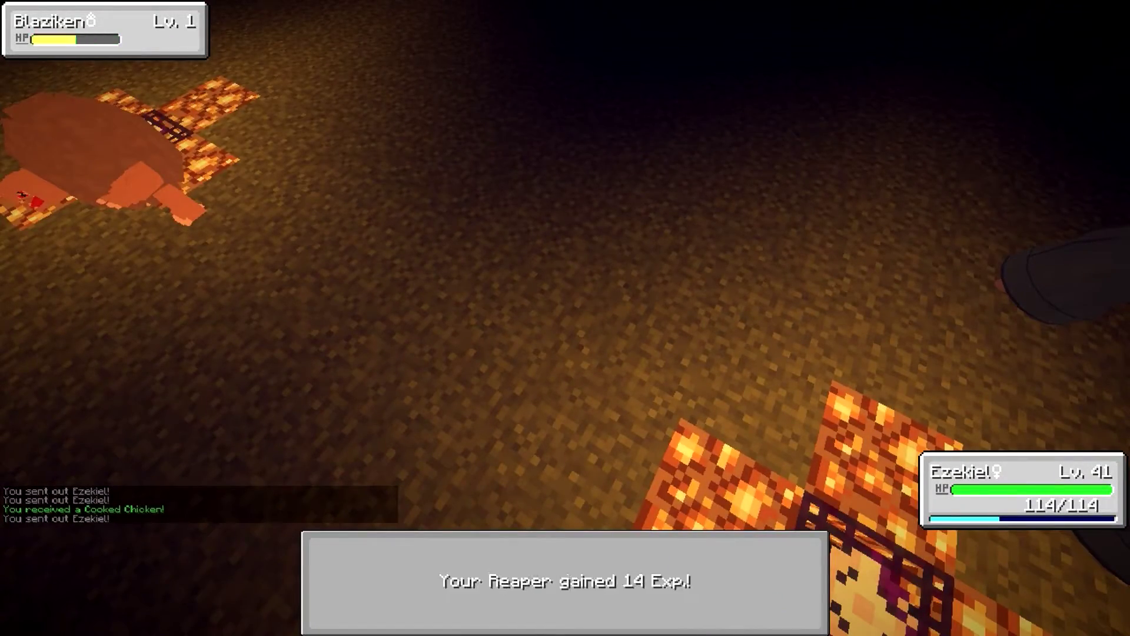
Battle a Lv.4 Nidoking, a Tyranitar, a Lv.2 Blaziken and a Lv.1 Machamp.
key(r)
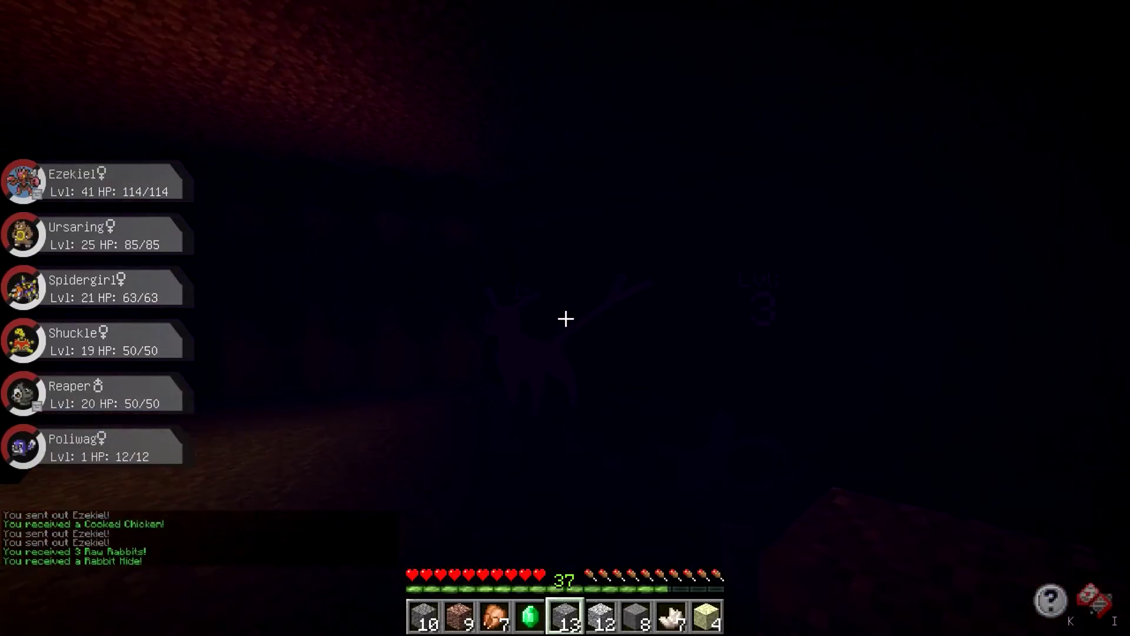
key(r)
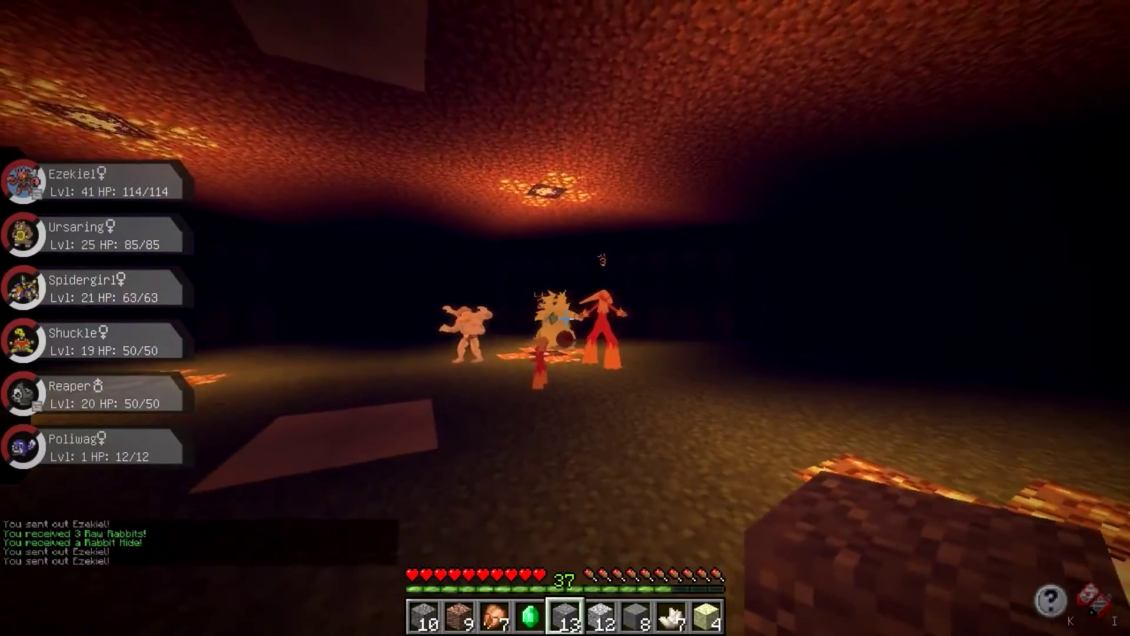
key(r)
click(662, 561)
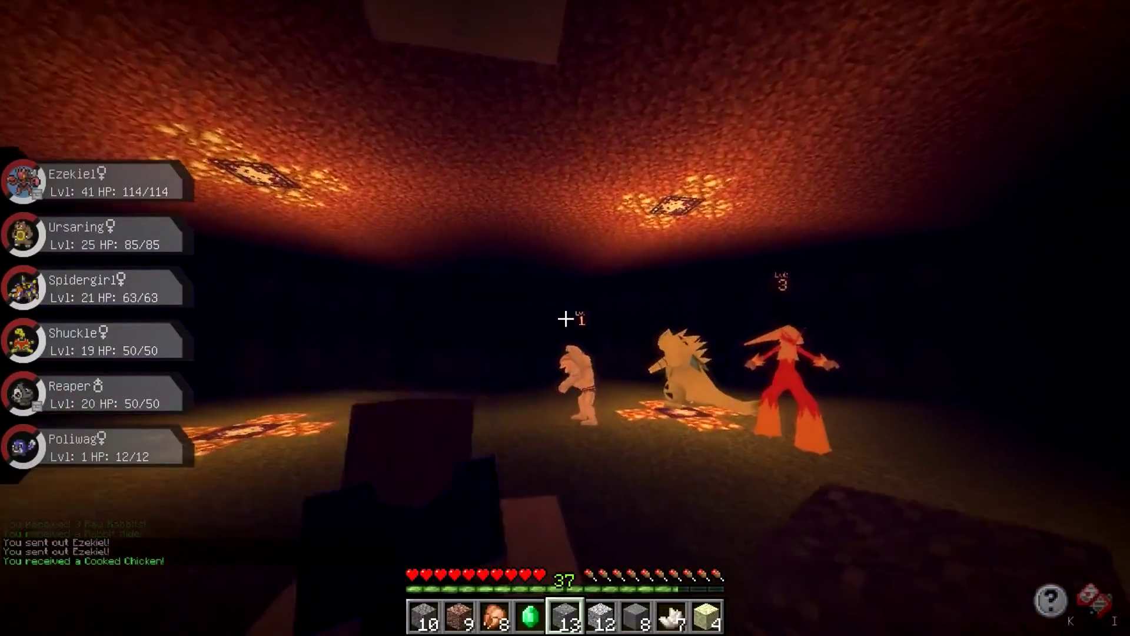
key(r)
click(662, 562)
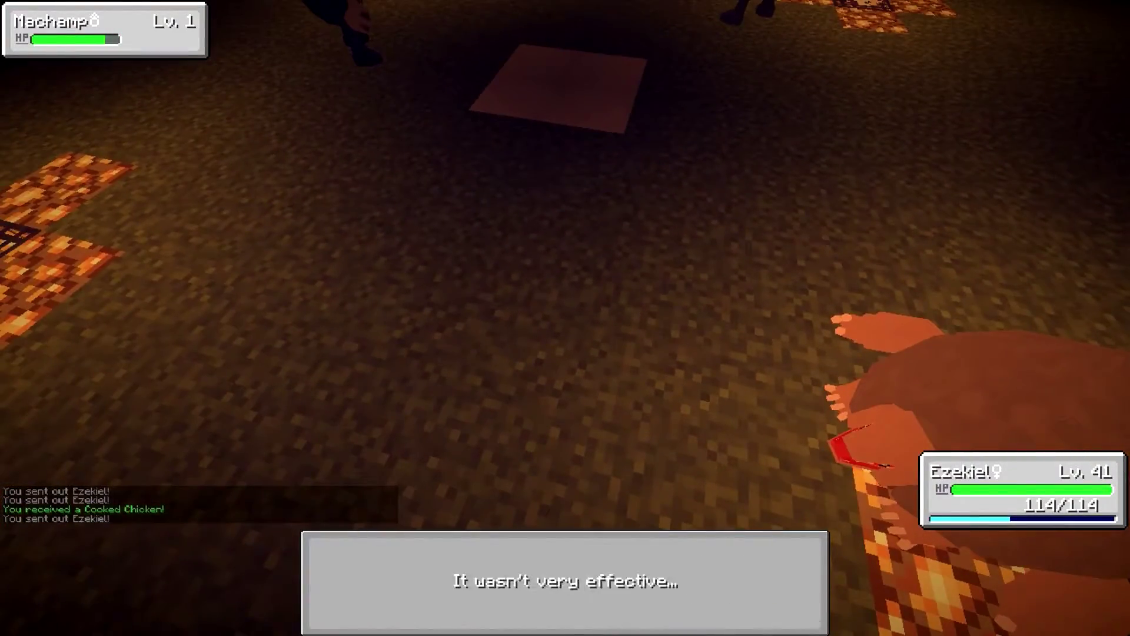
Send Ezekiel against a Lv.2 Machamp, a Lv.3 Blaziken and Lv.2–4 Tyranitar.
key(r)
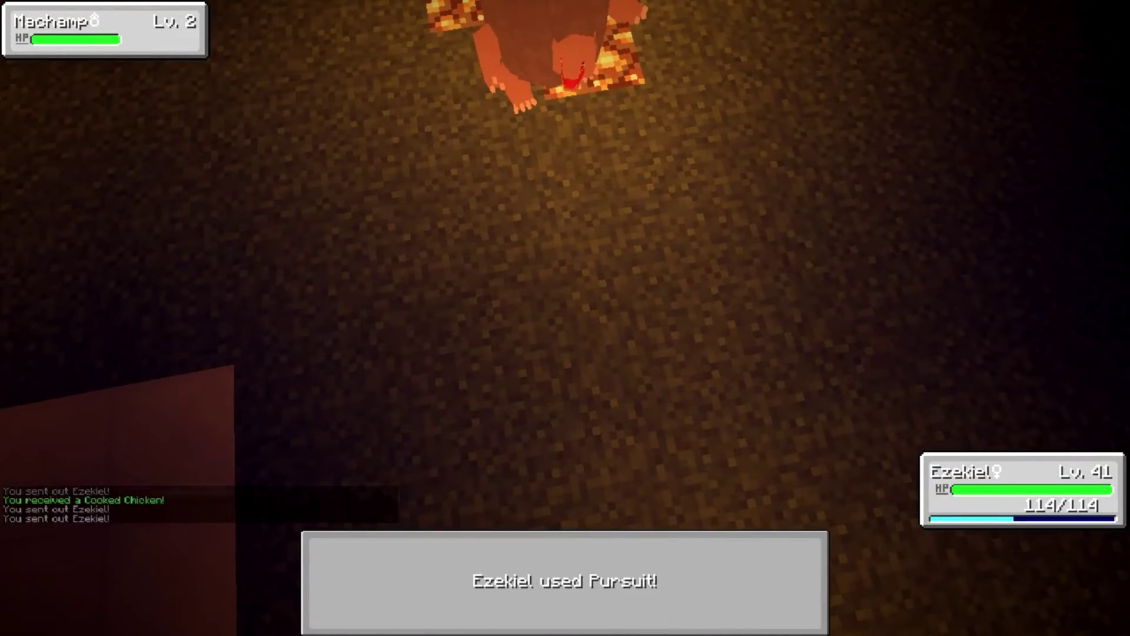
key(r)
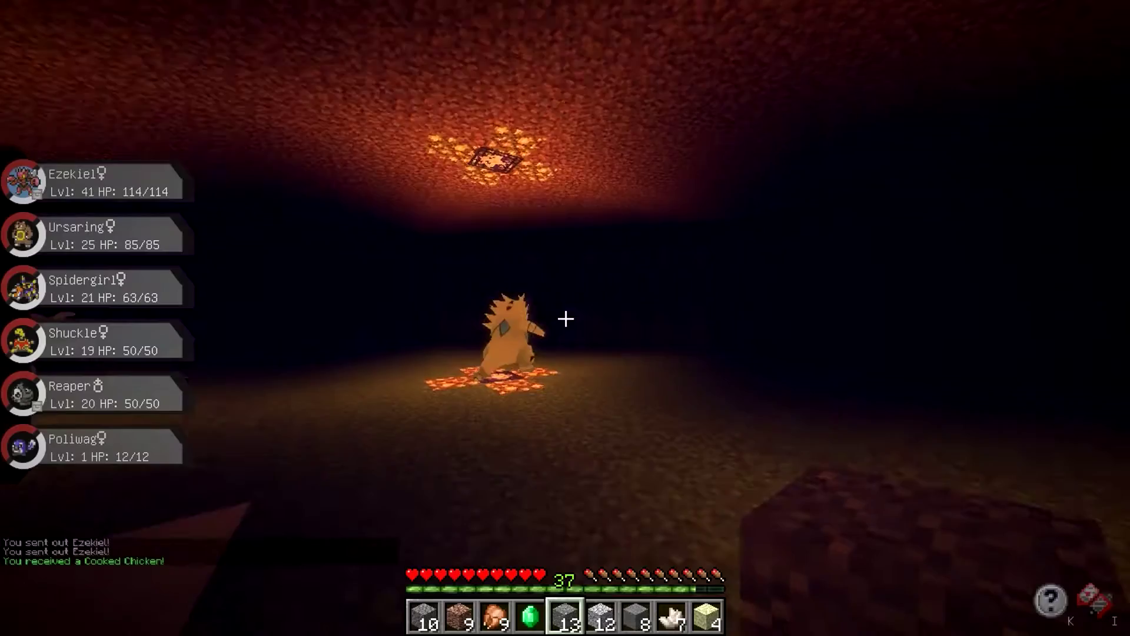
key(r)
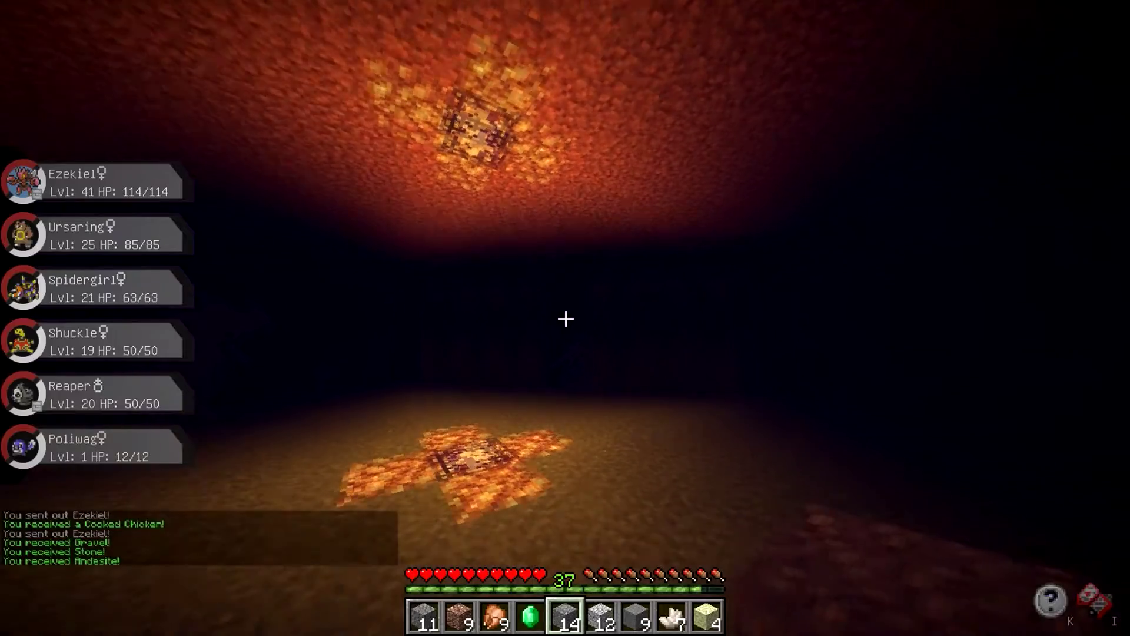
key(r)
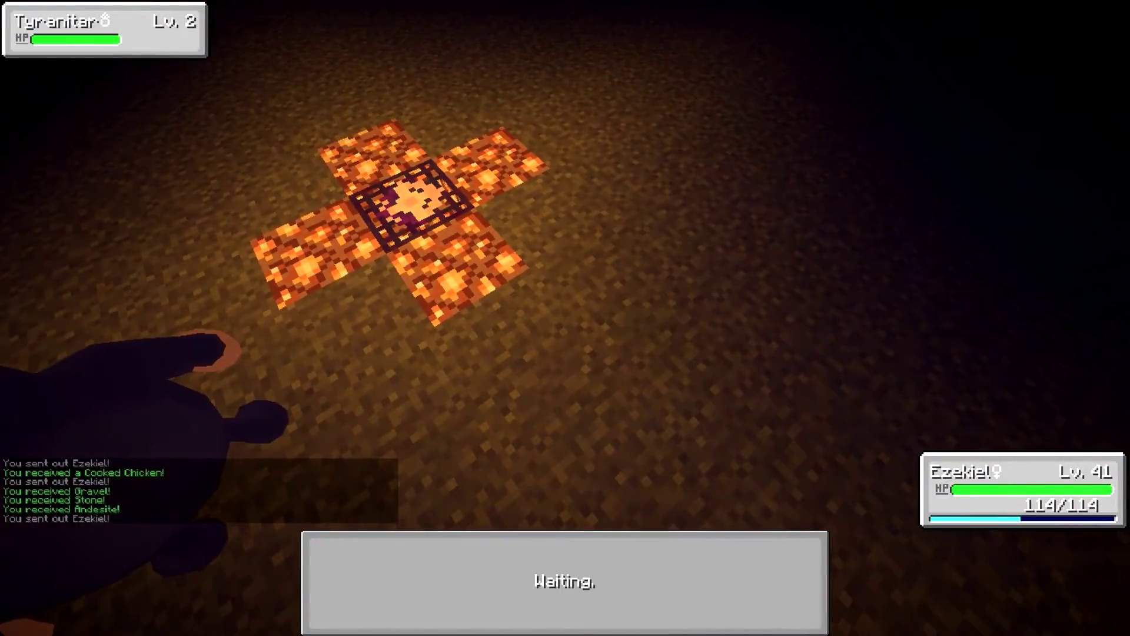
key(r)
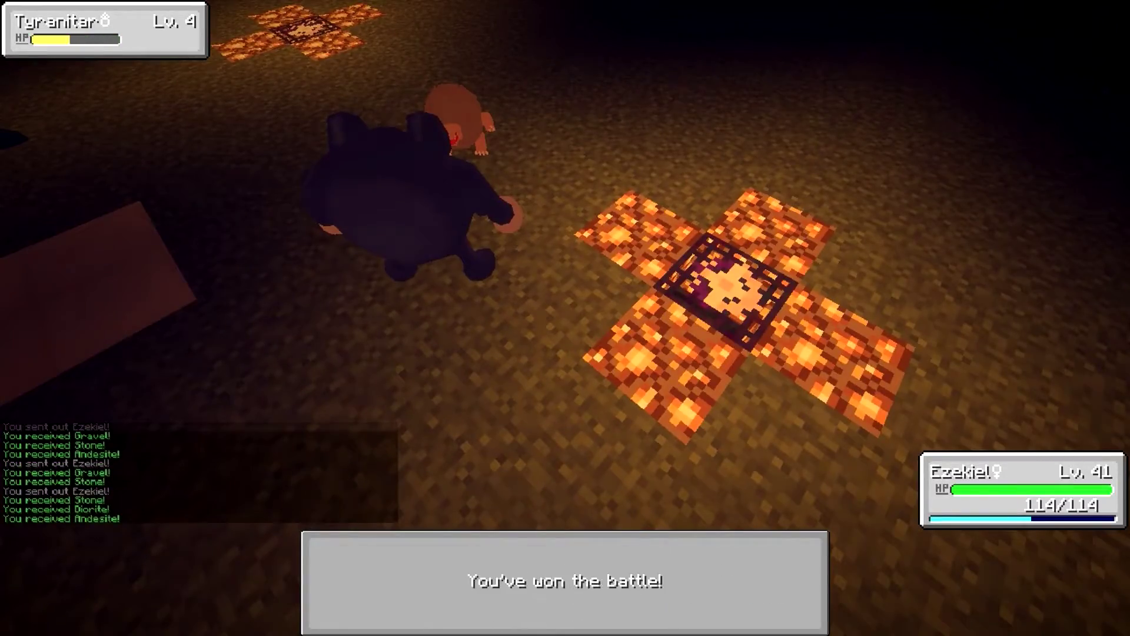
Battle Lv.2–5 Machamp and a Lv.4 Tyranitar, attacking each Machamp.
key(r)
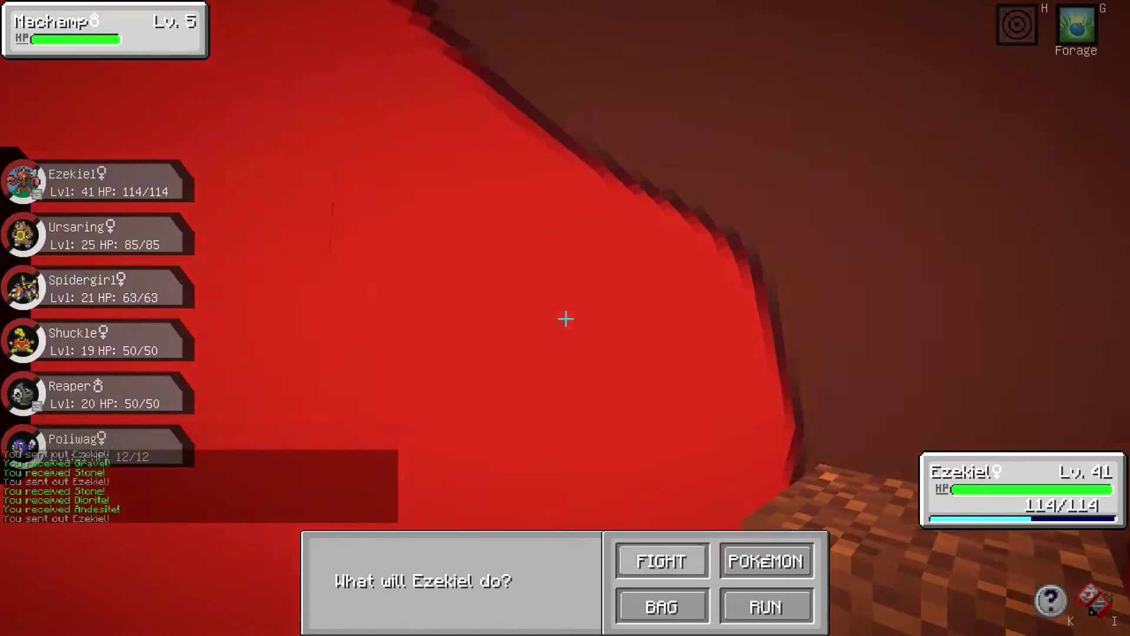
click(661, 561)
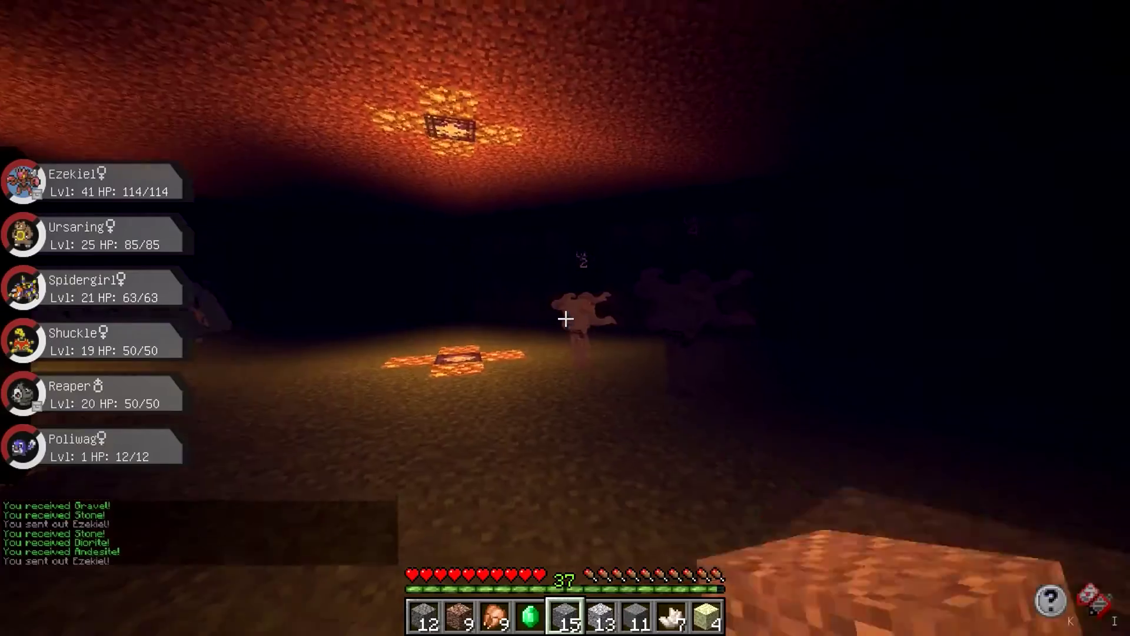
key(r)
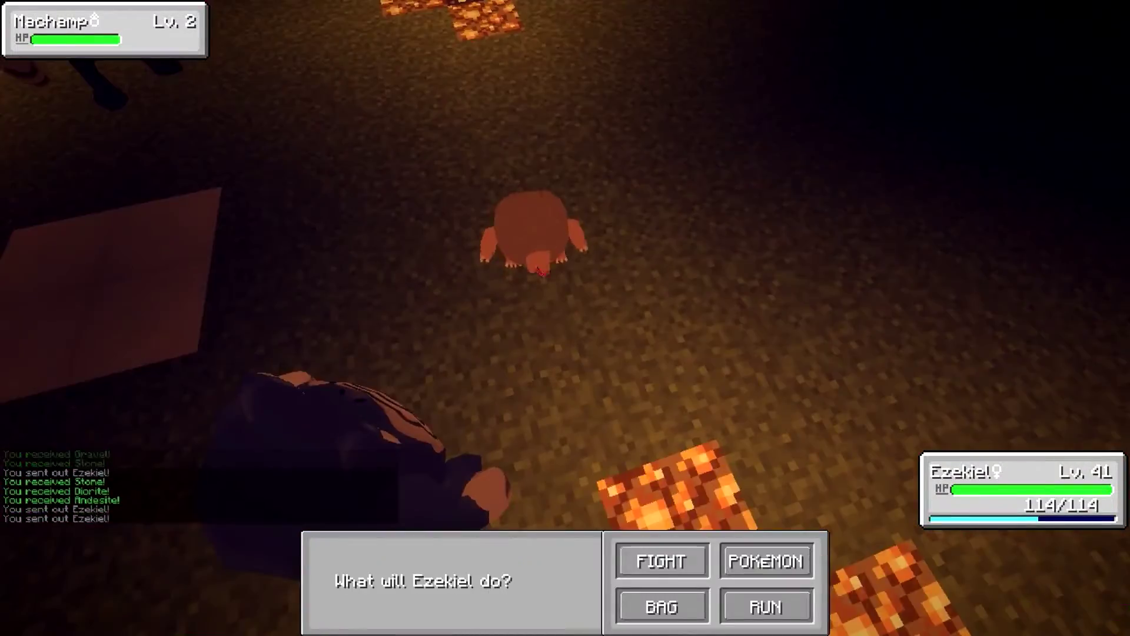
click(662, 561)
click(662, 561)
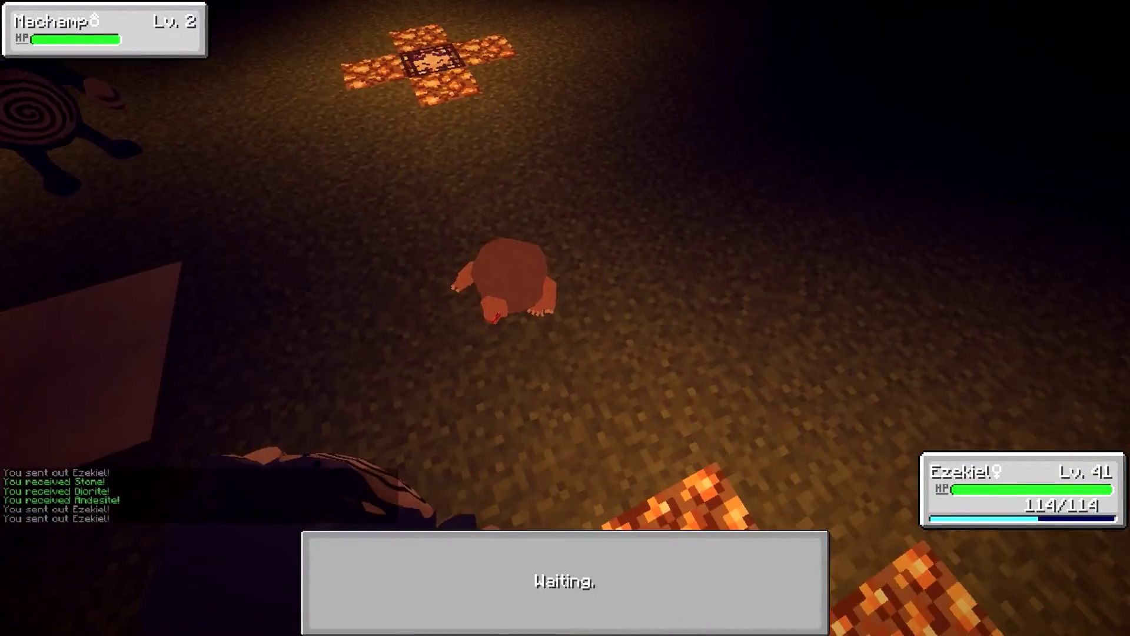
key(r)
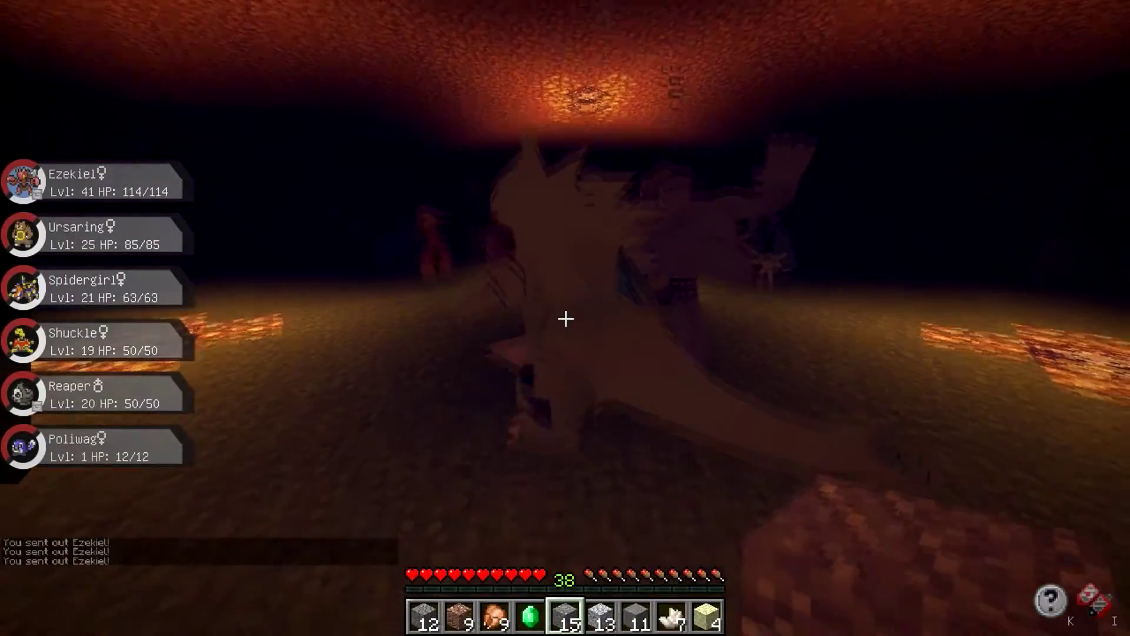
key(r)
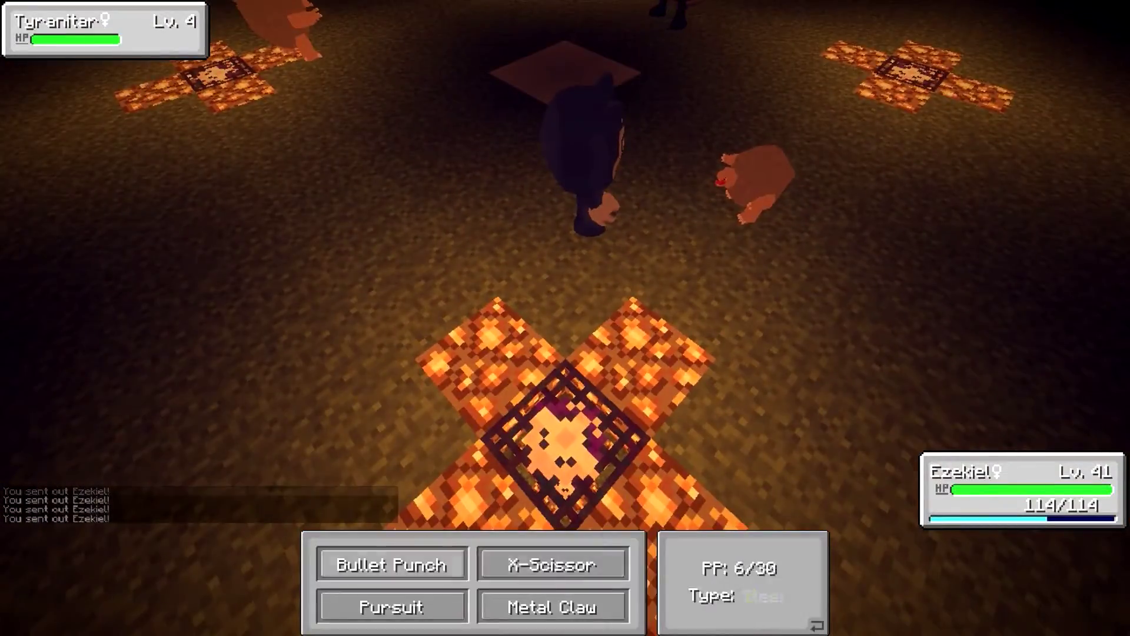
key(r)
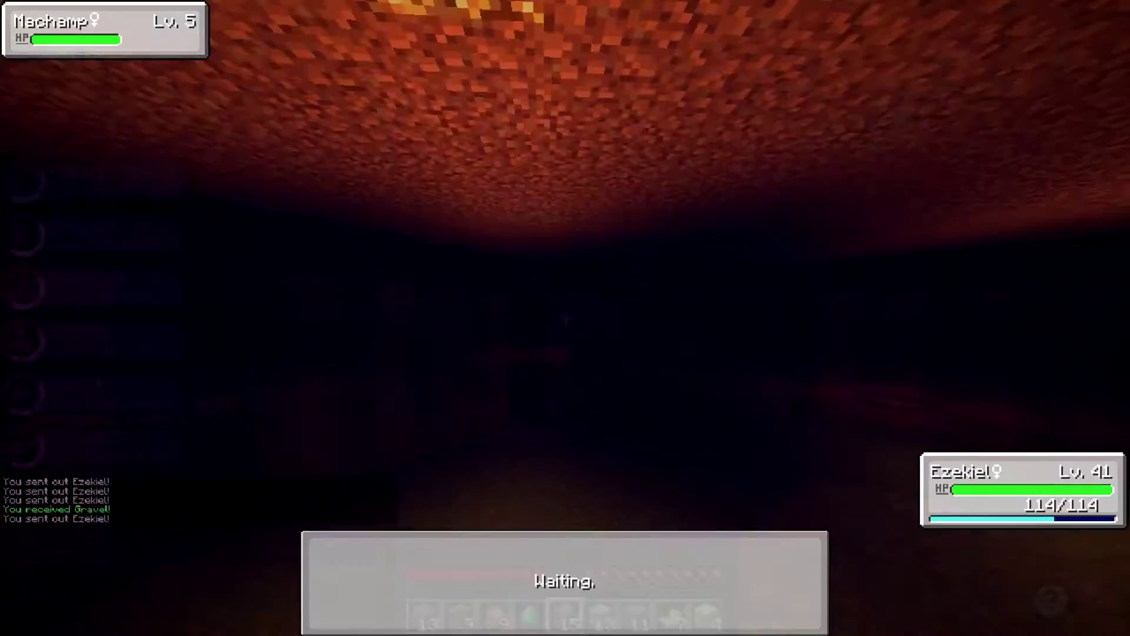
click(765, 607)
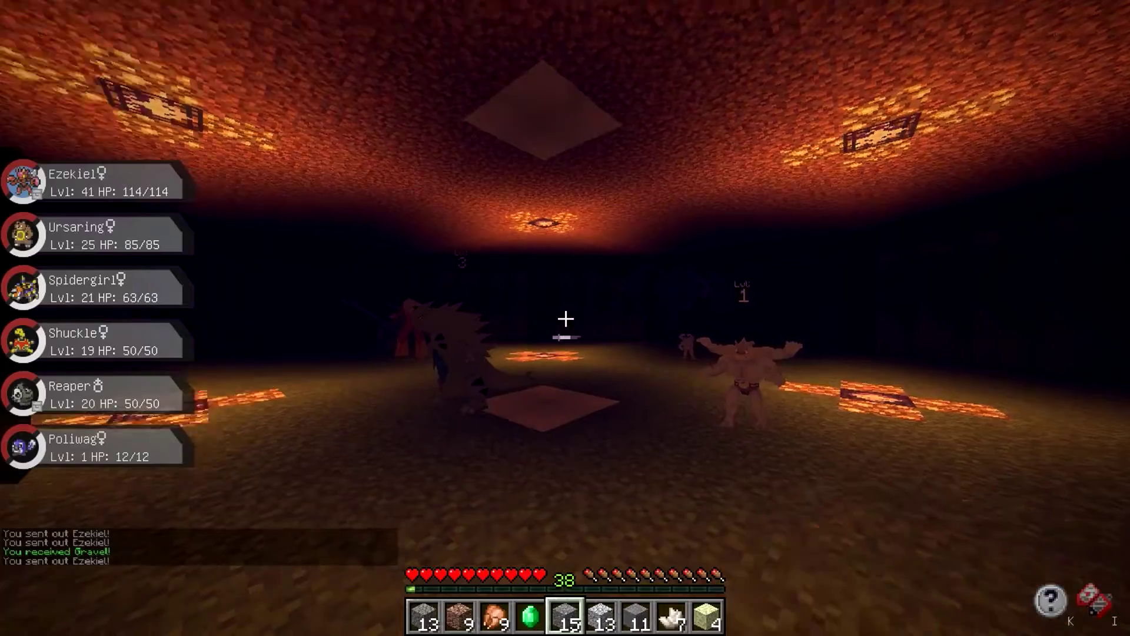
Fight more Machamp and Tyranitar, winning against the Lv.5 Tyranitar.
key(r)
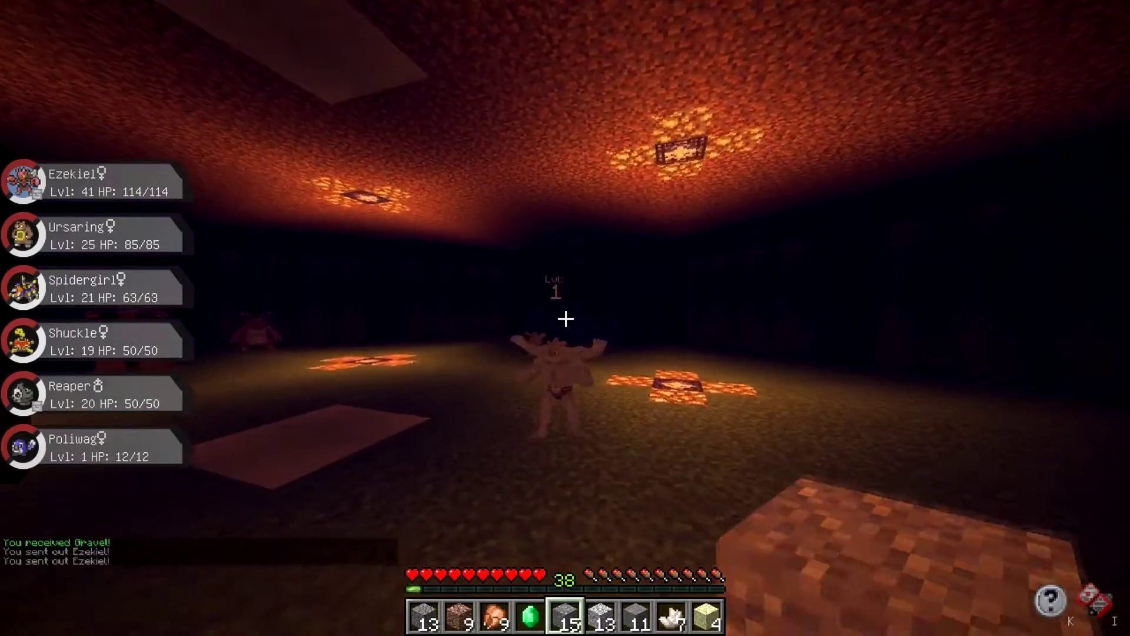
key(r)
click(662, 557)
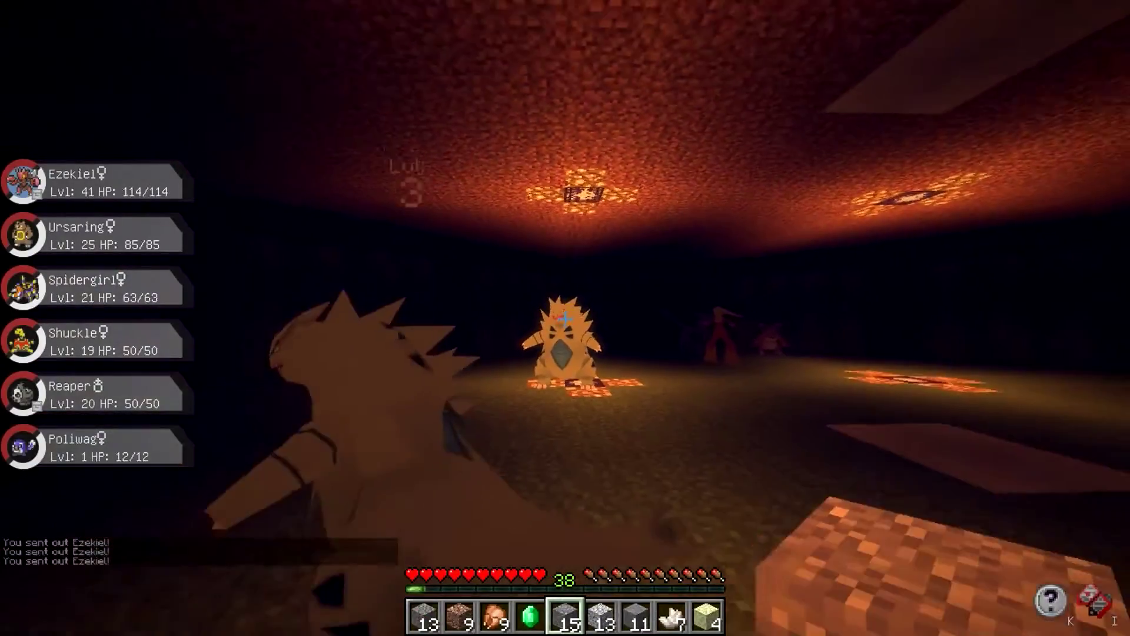
key(r)
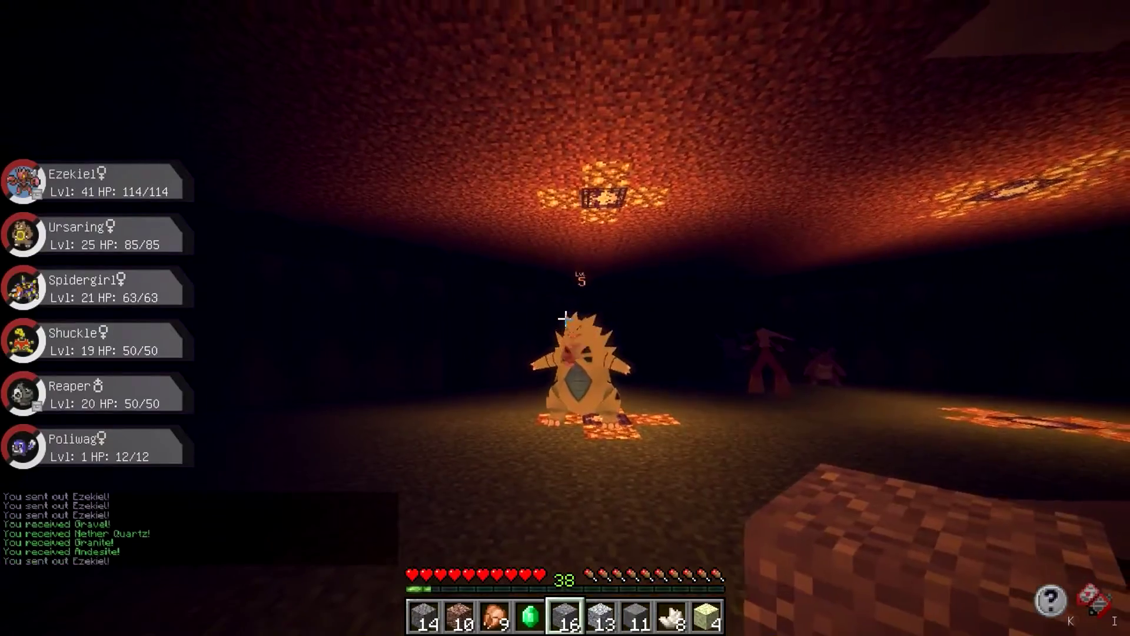
key(r)
click(386, 561)
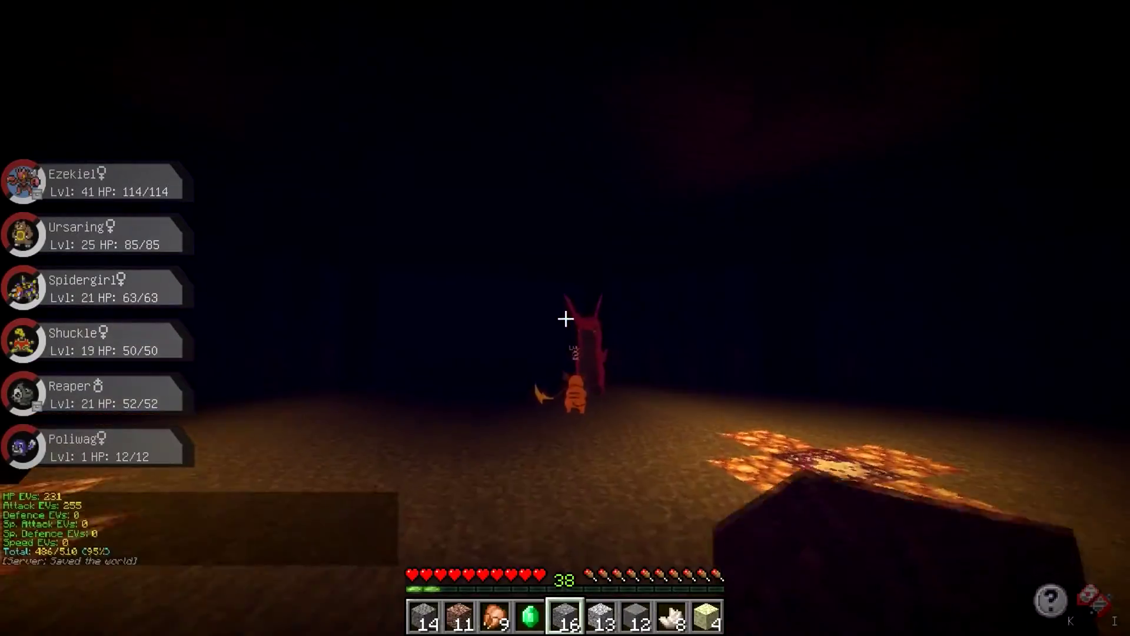
Battle wild Raichu and finish off a Scolipede.
key(r)
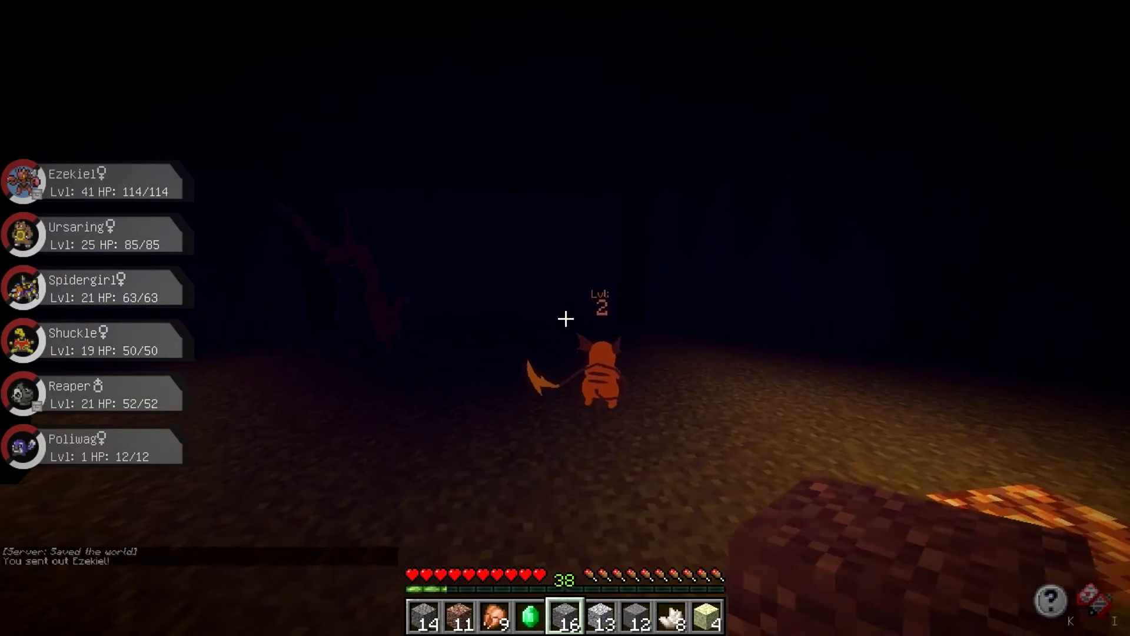
key(r)
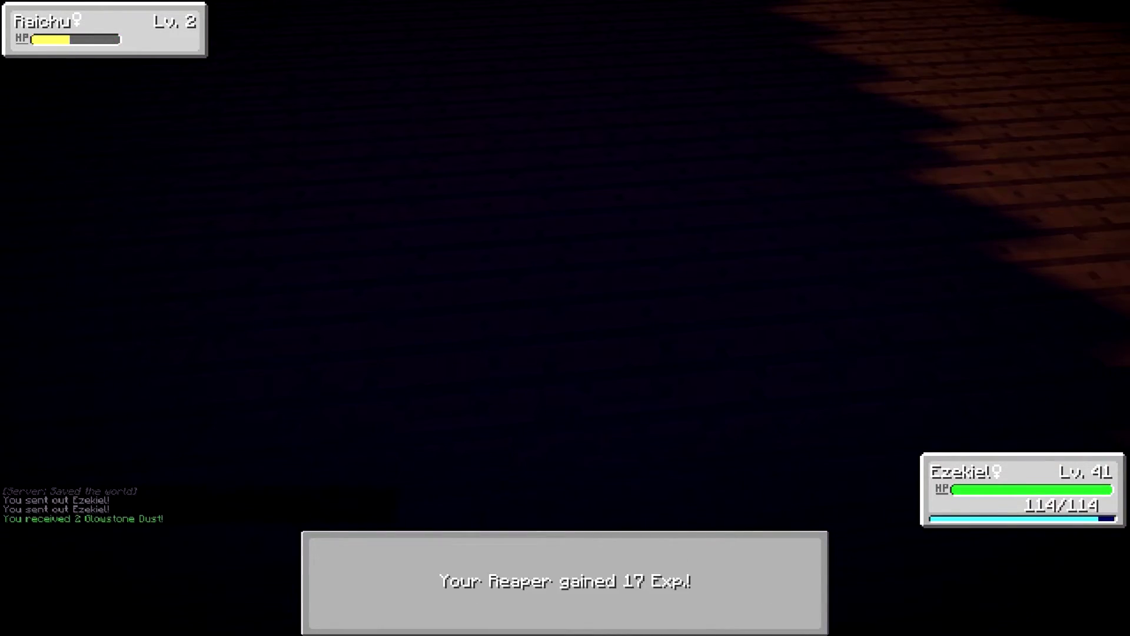
key(r)
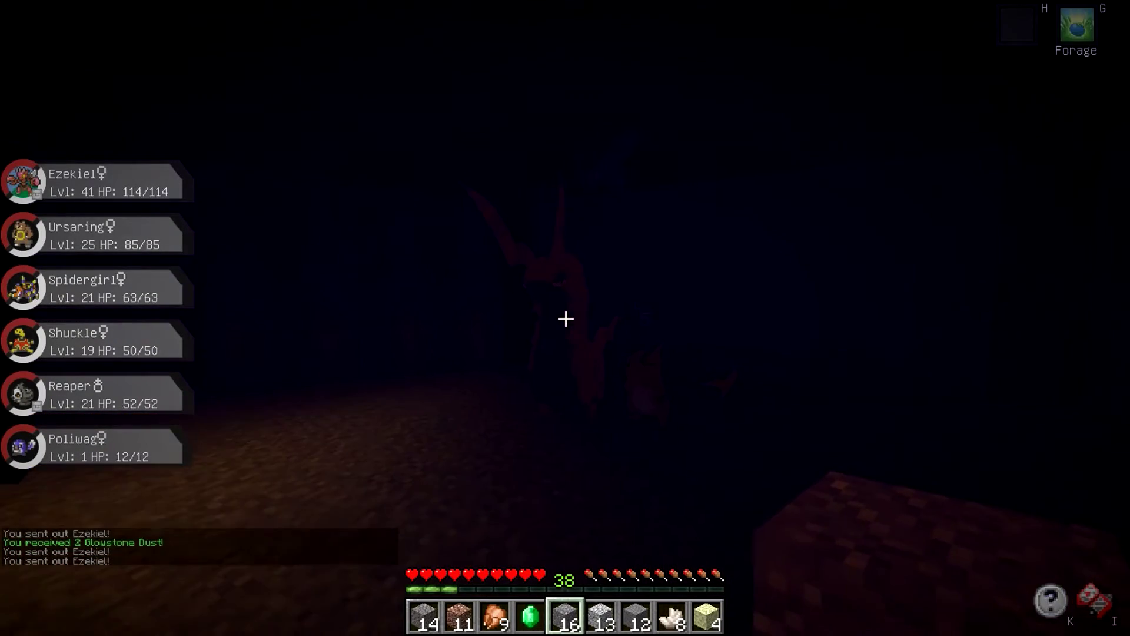
key(r)
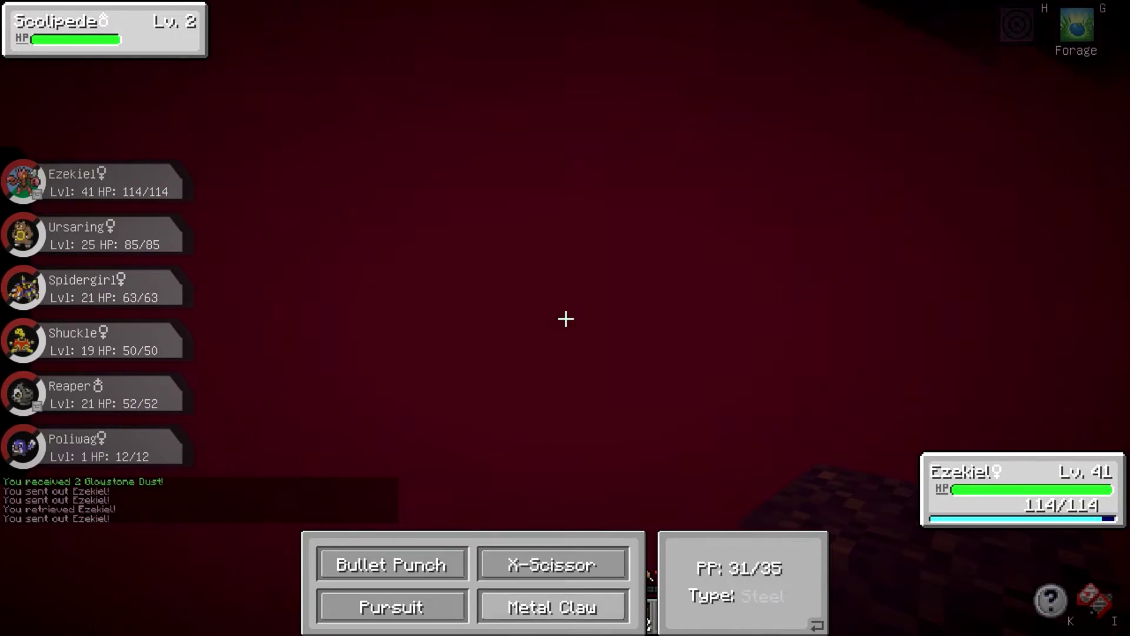
click(552, 607)
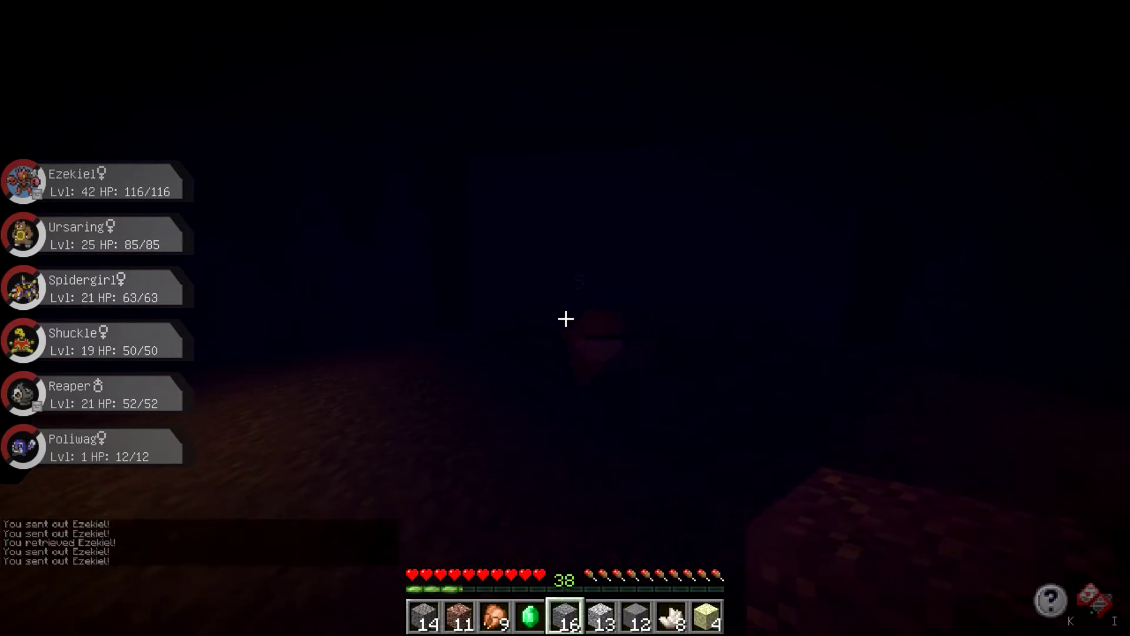
Keep battling Raichu and Scolipede, including a Lv.5 Raichu, until Ezekiel reaches Lv.42.
key(r)
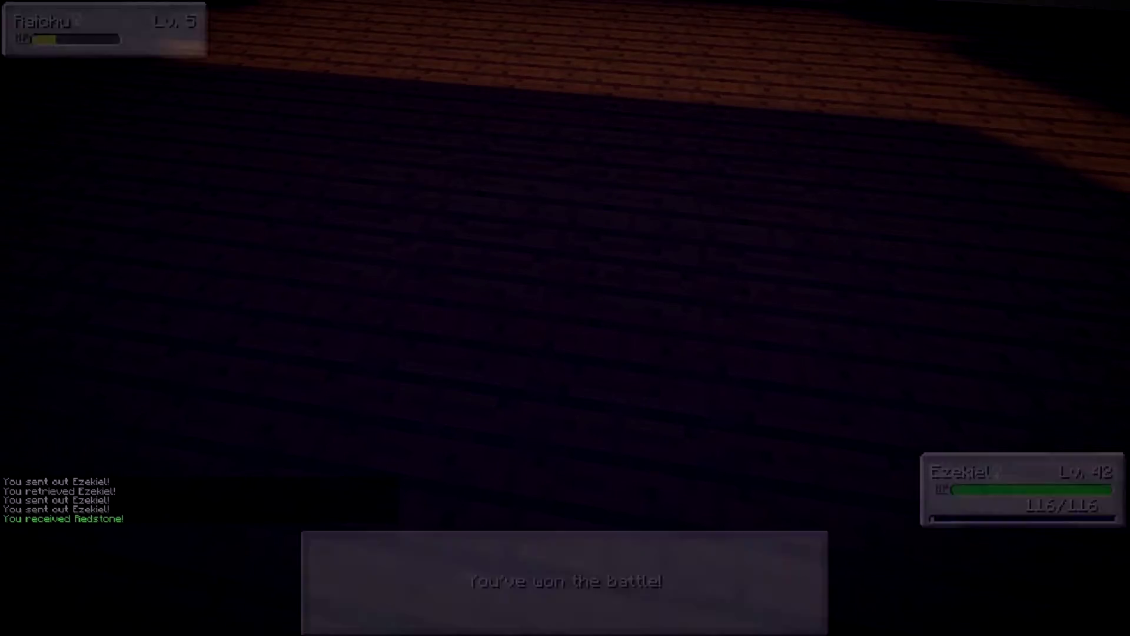
key(r)
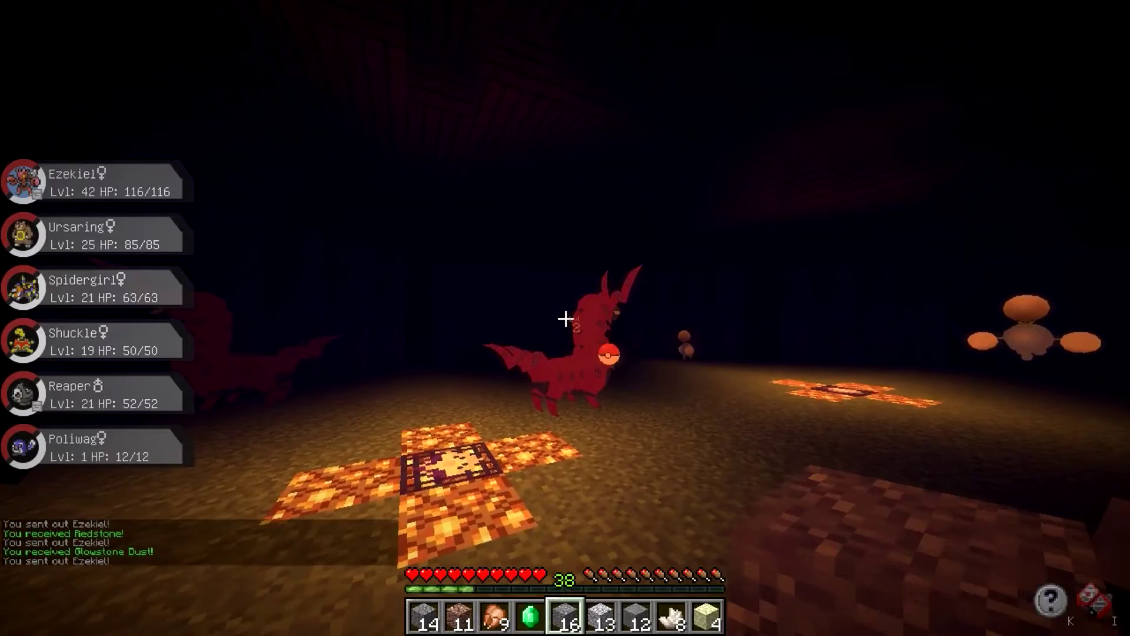
key(r)
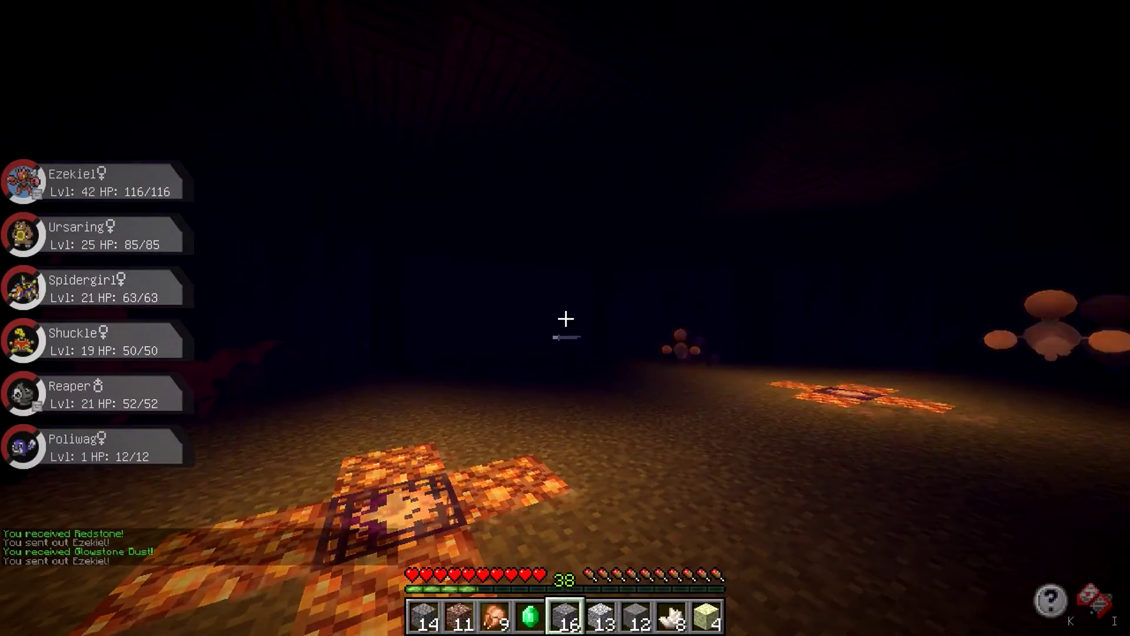
key(r)
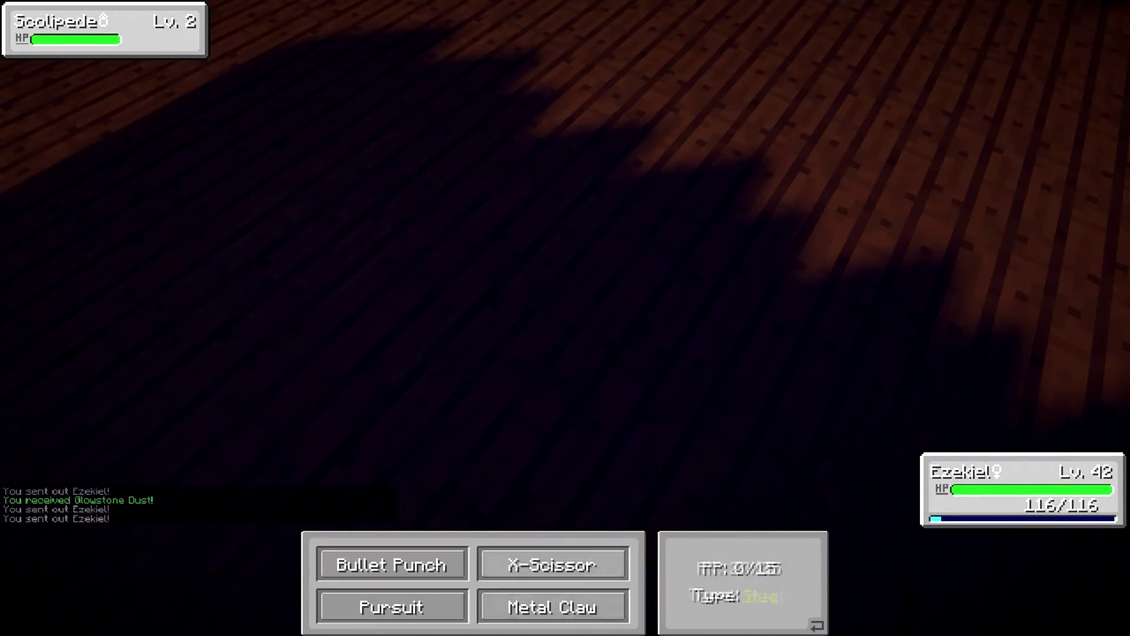
key(r)
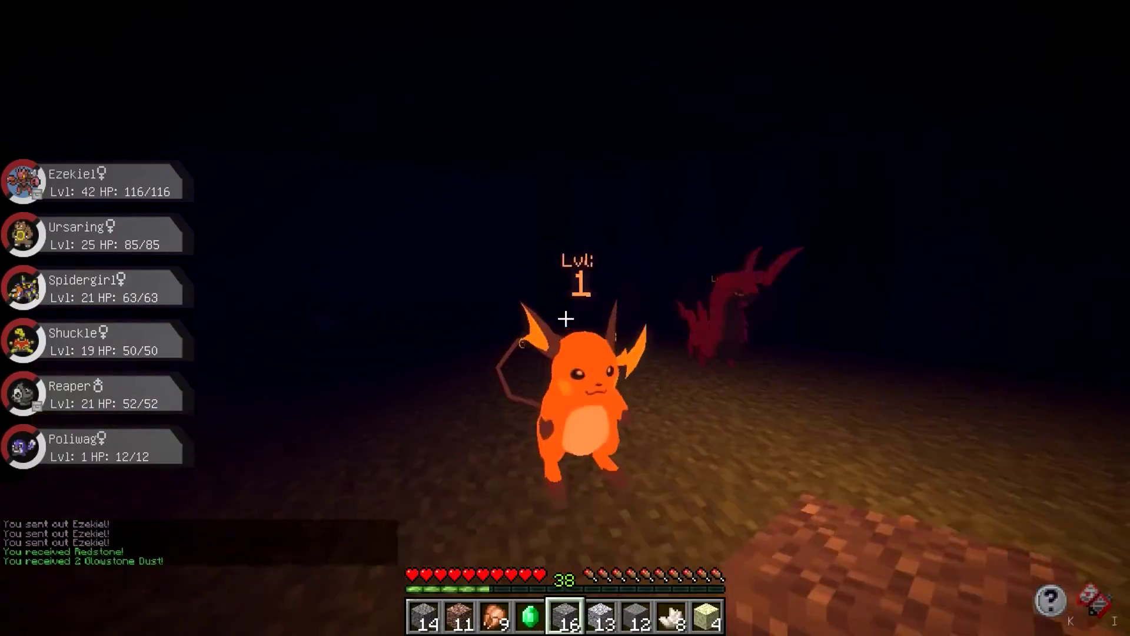
key(r)
click(662, 560)
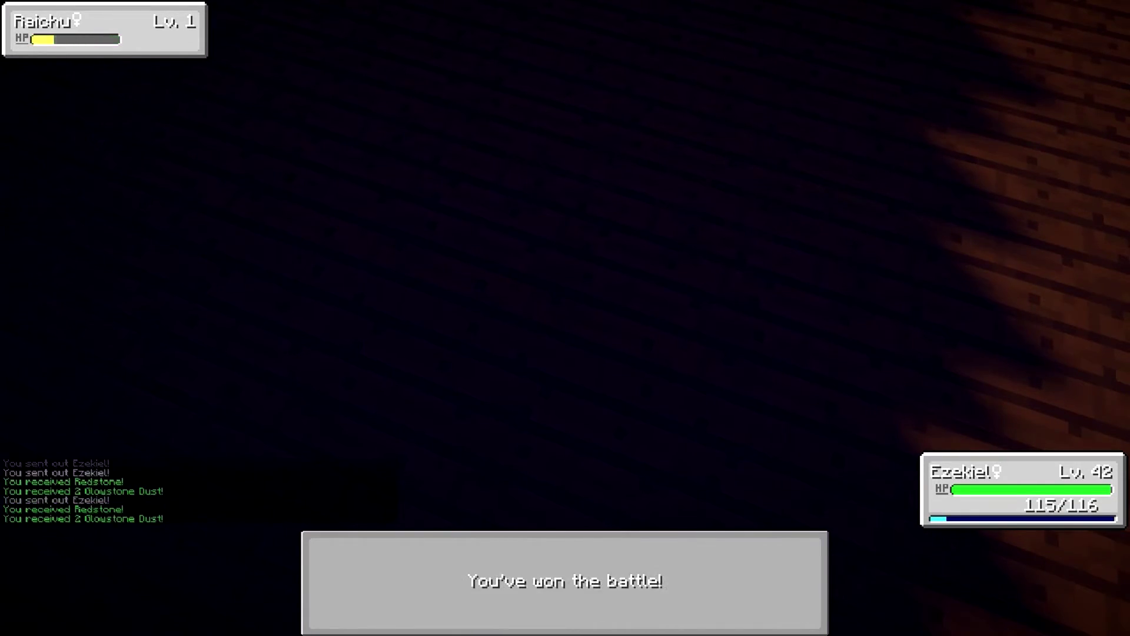
key(r)
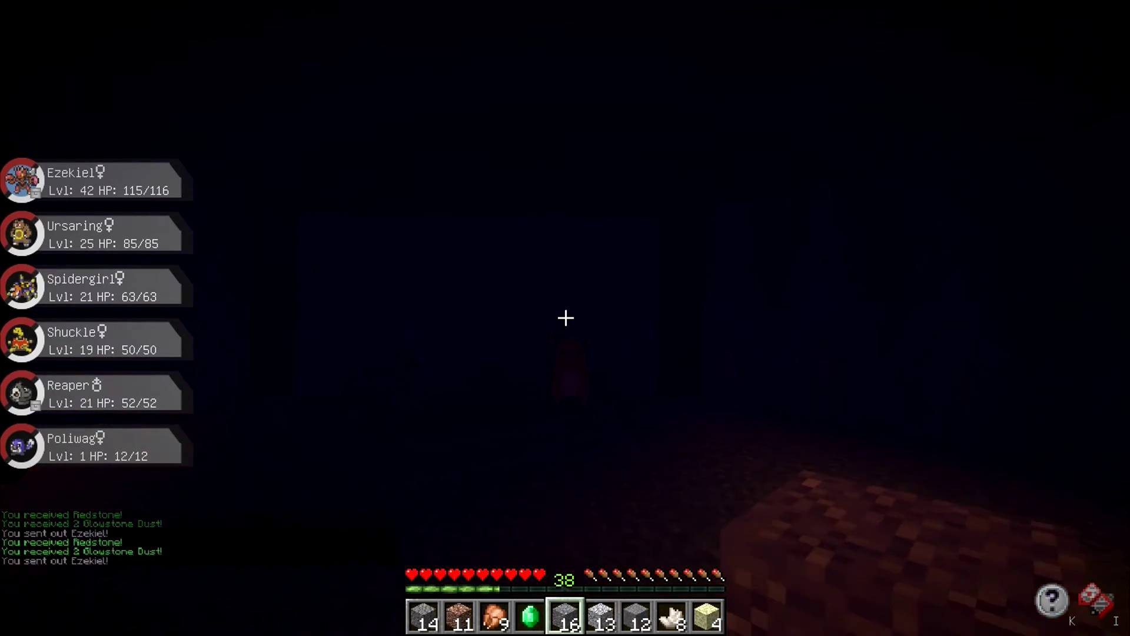
key(r)
Attack a Raichu, then battle Lv.2–3 Scolipede and another Raichu.
click(550, 606)
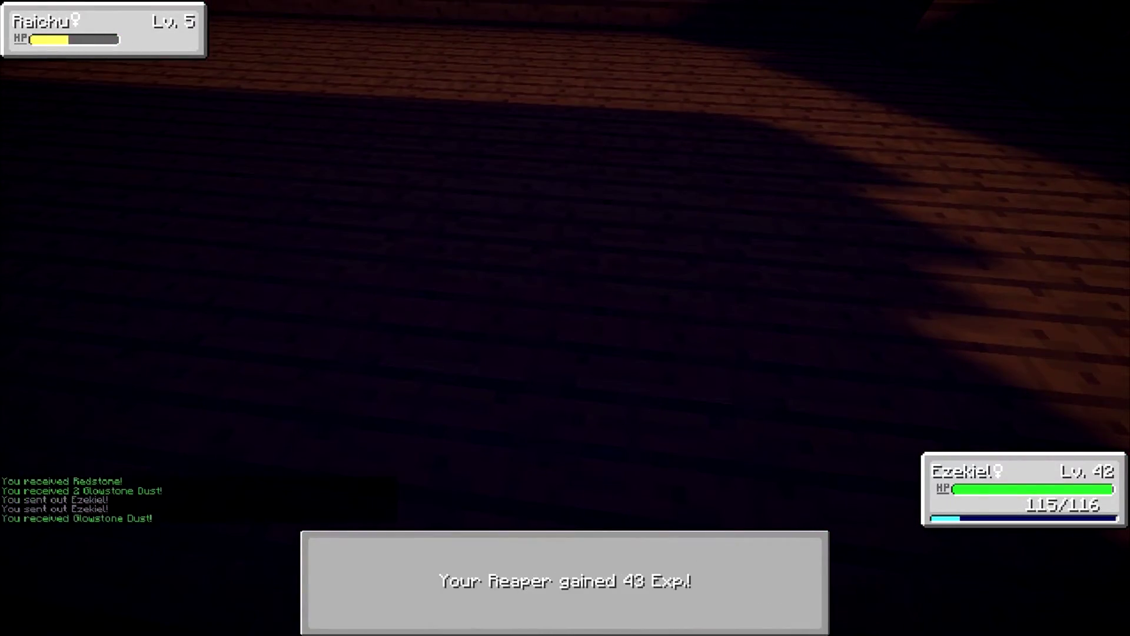
key(r)
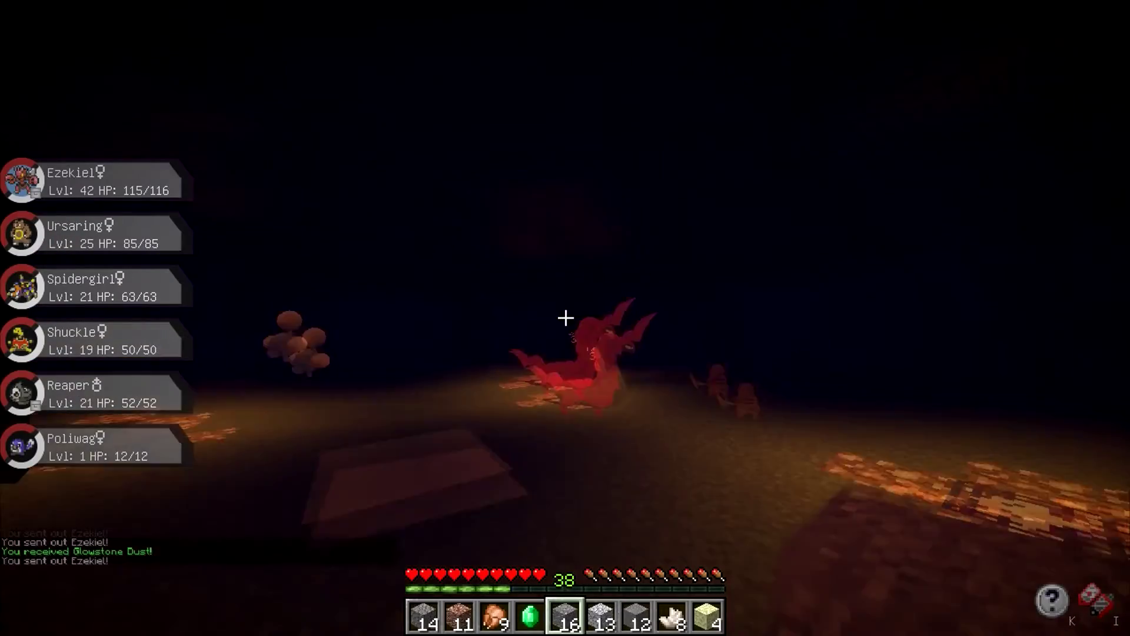
key(r)
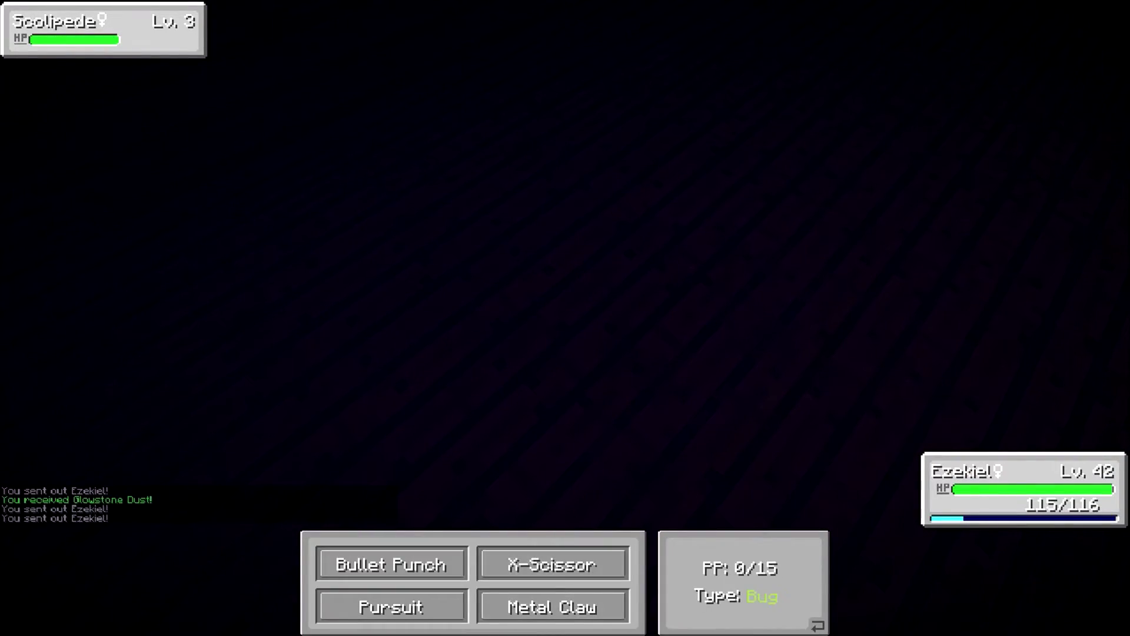
key(r)
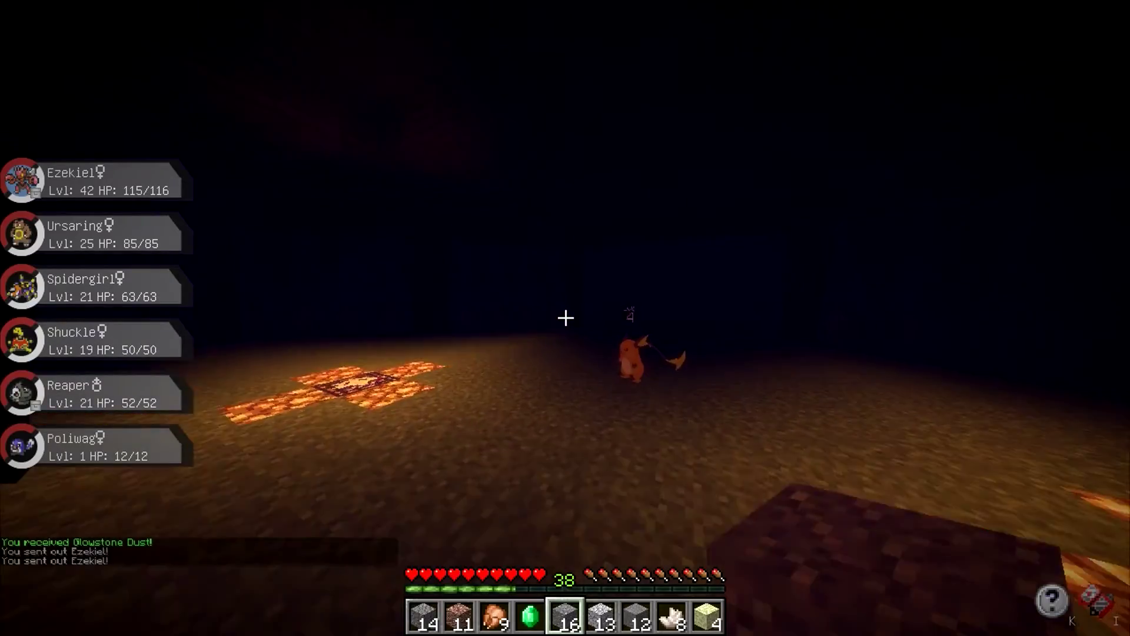
key(1)
key(1)
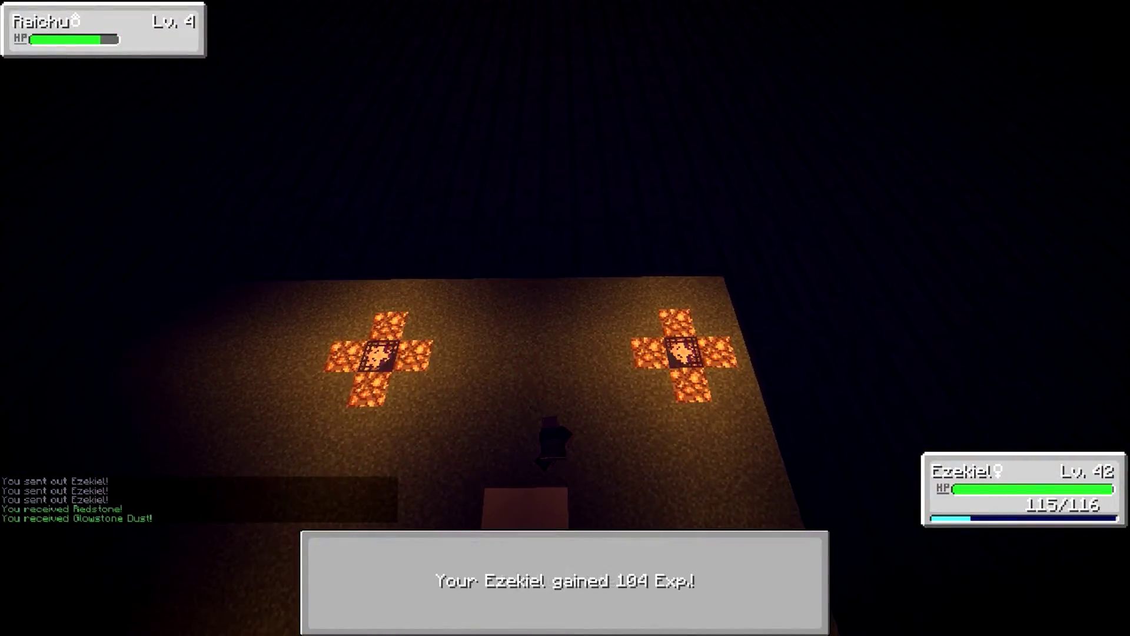
Fight a Lv.4 Jumpluff, then battle a Scolipede and another Jumpluff.
key(r)
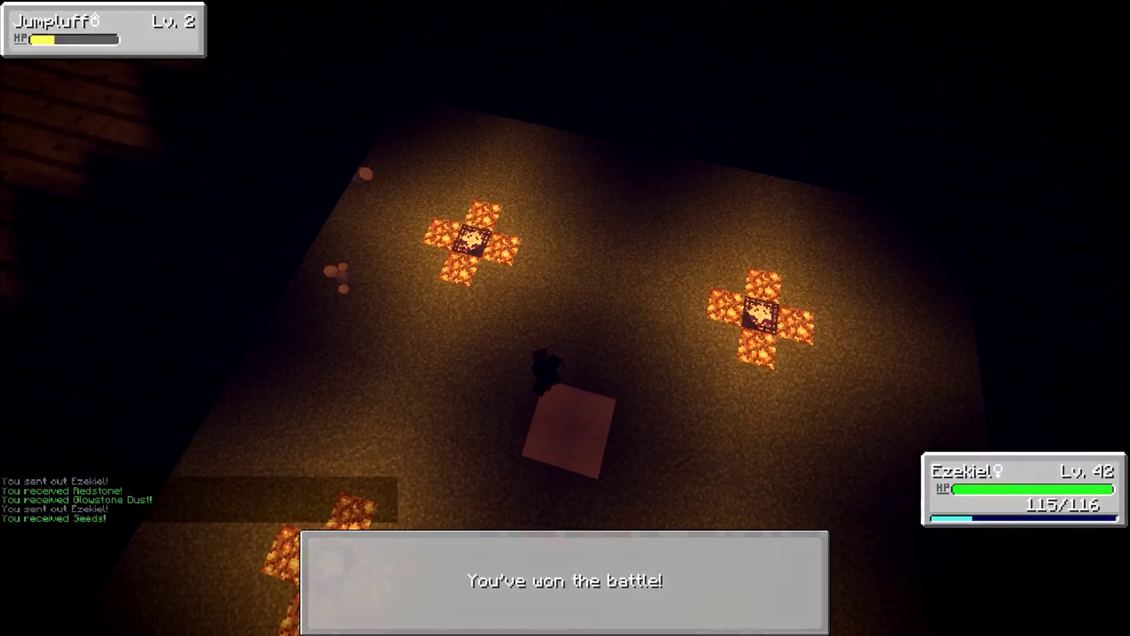
key(r)
key(1)
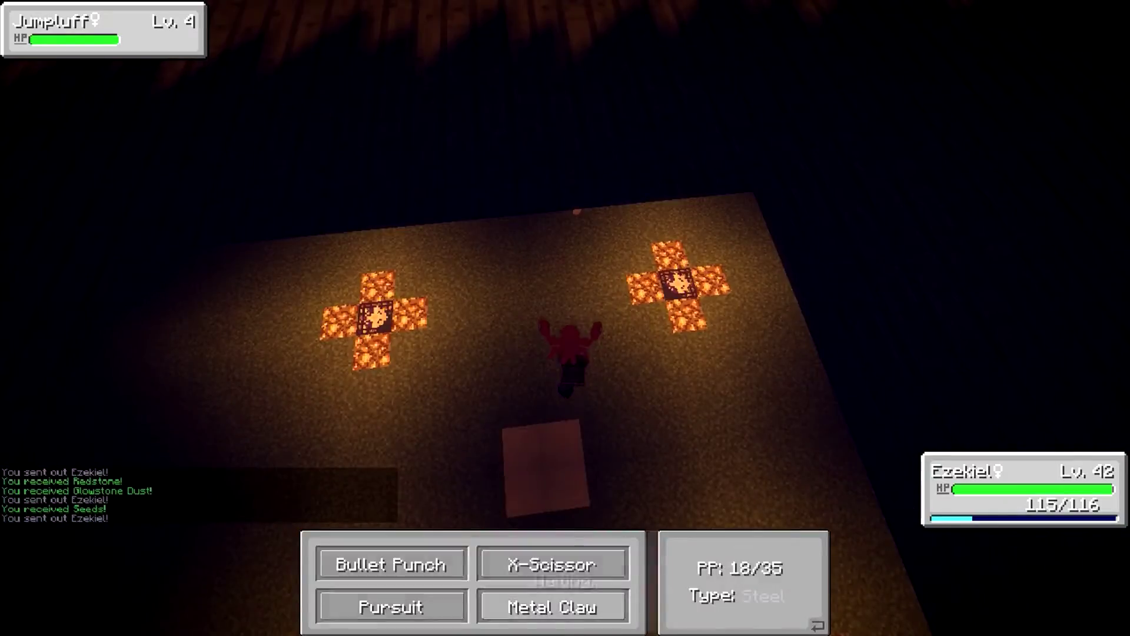
key(1)
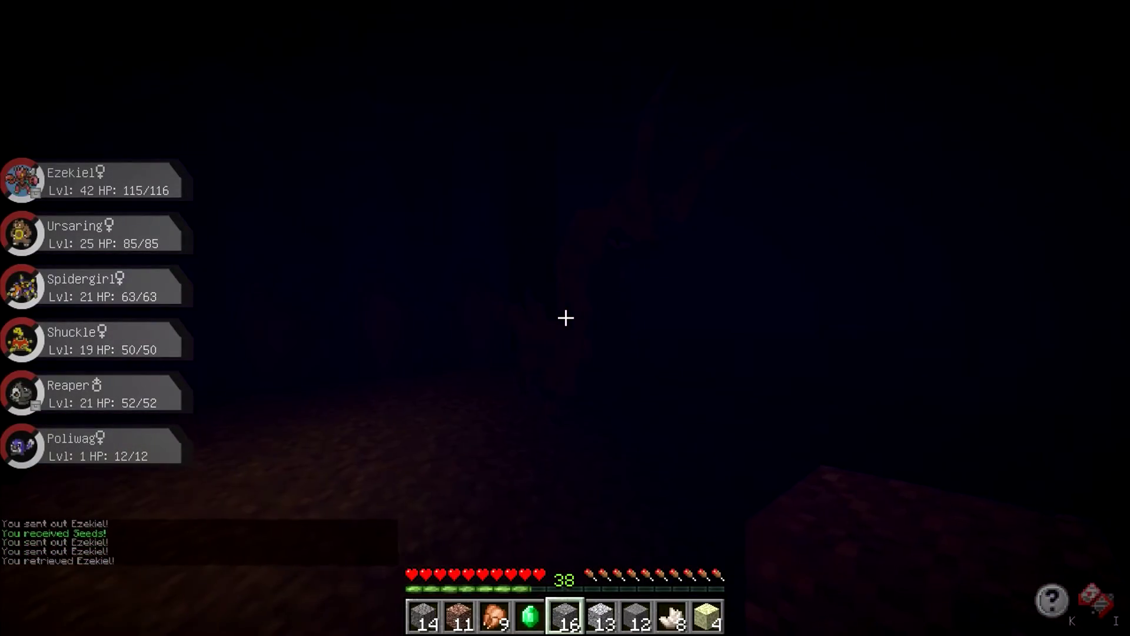
key(r)
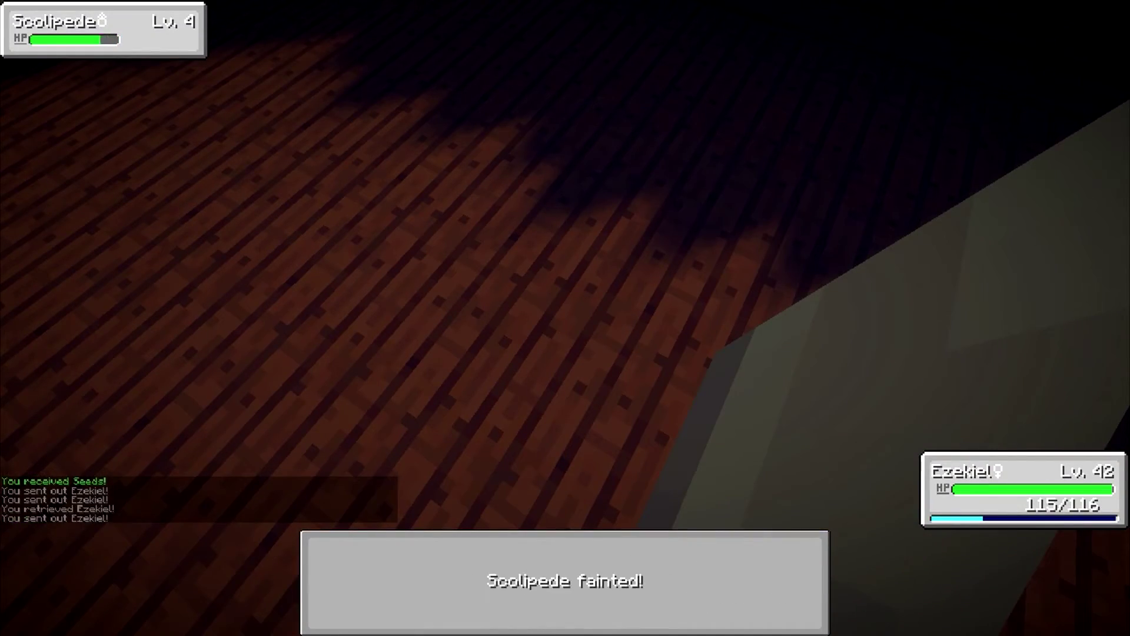
key(r)
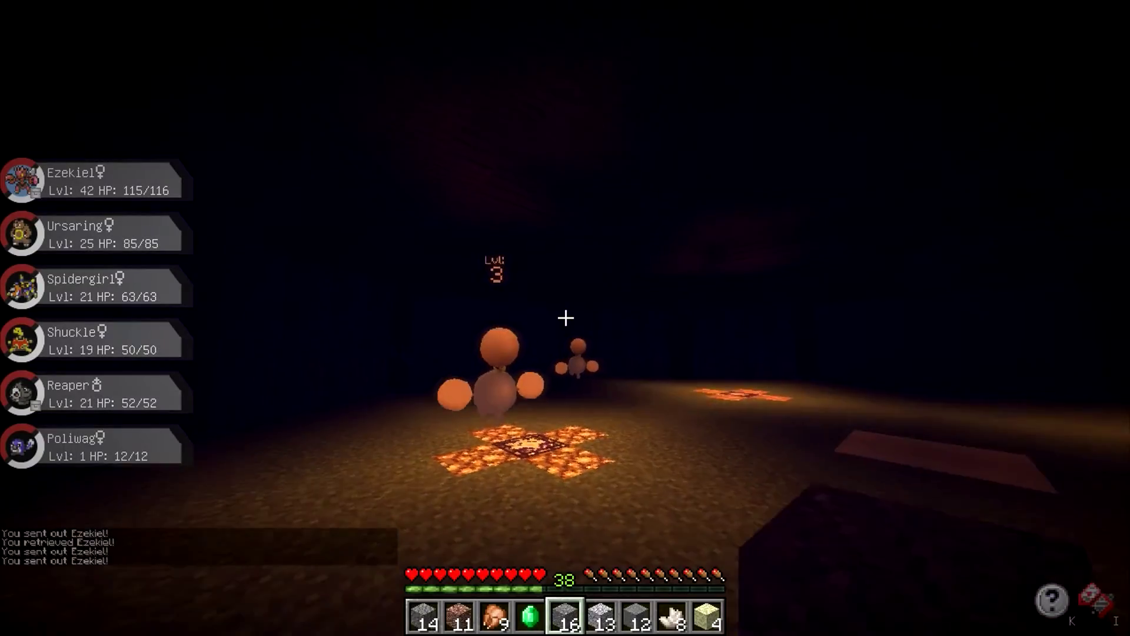
Battle the Lv.3 and Lv.1 Jumpluff and another Jumpluff.
key(r)
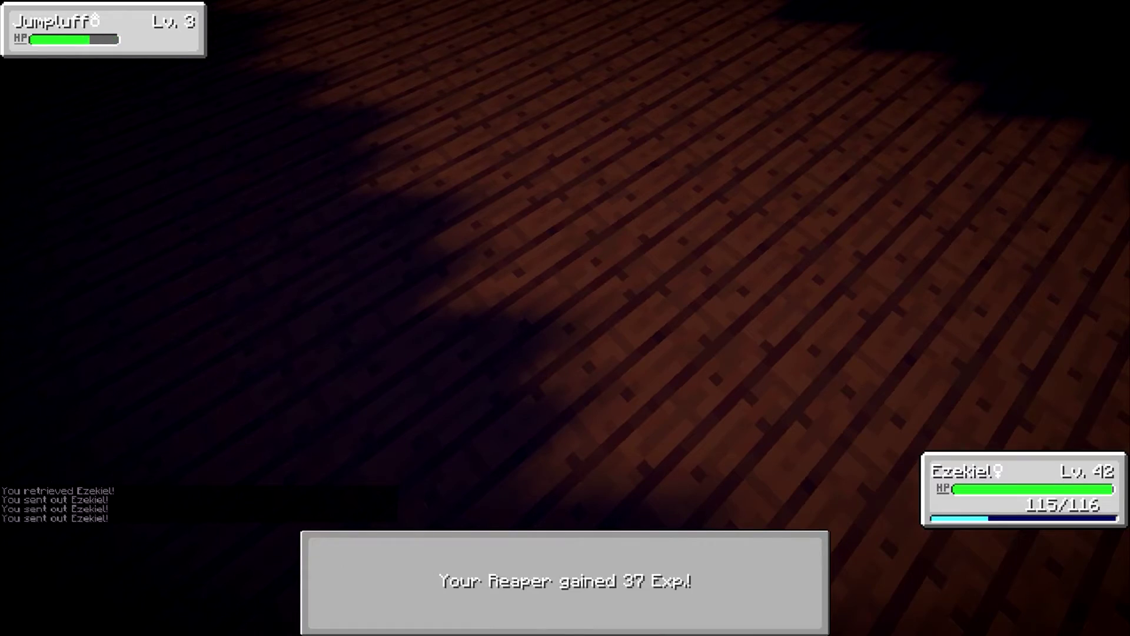
key(r)
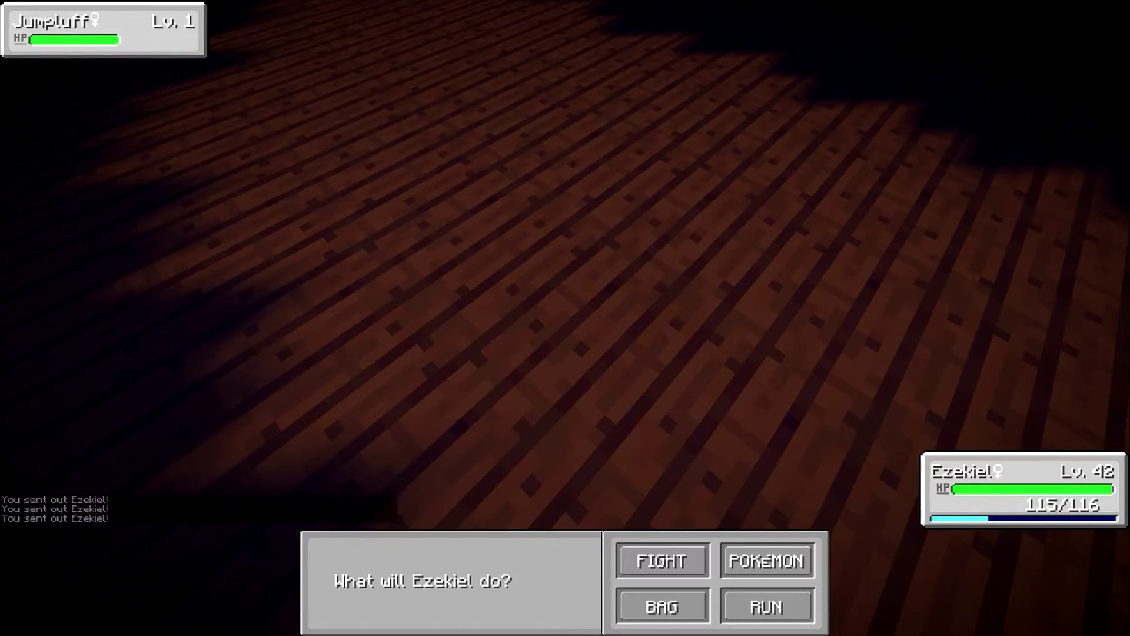
key(r)
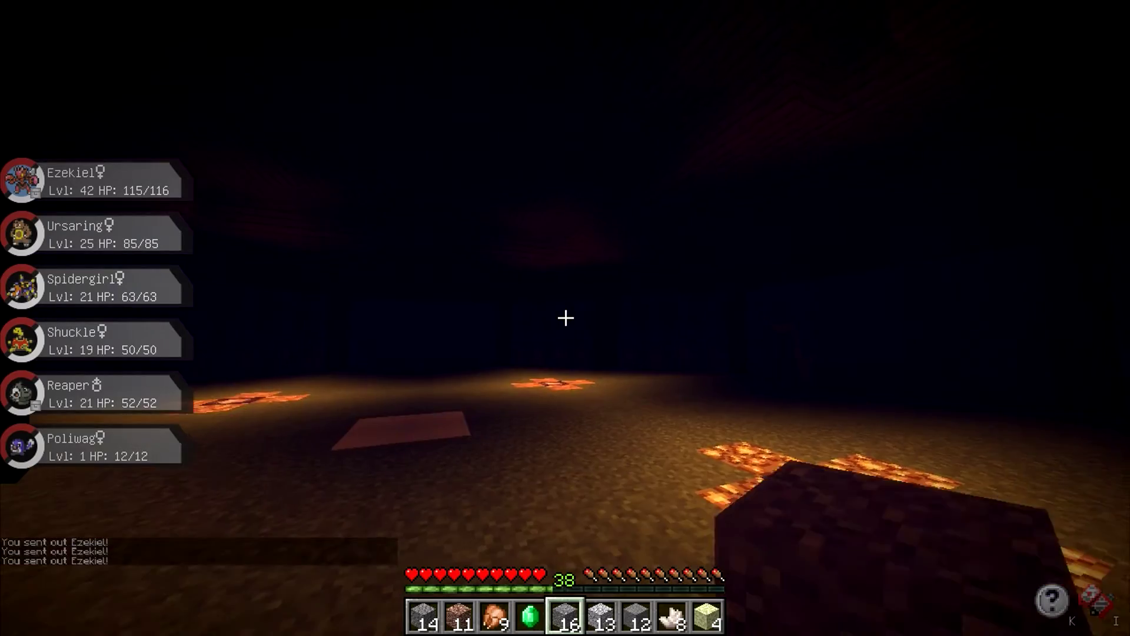
key(r)
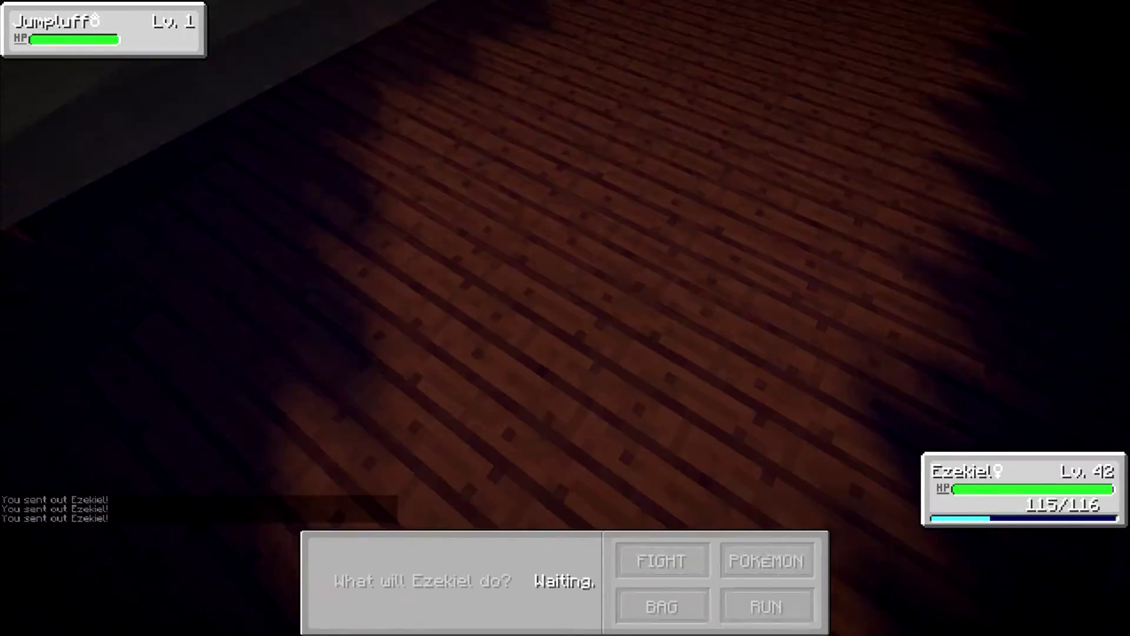
key(r)
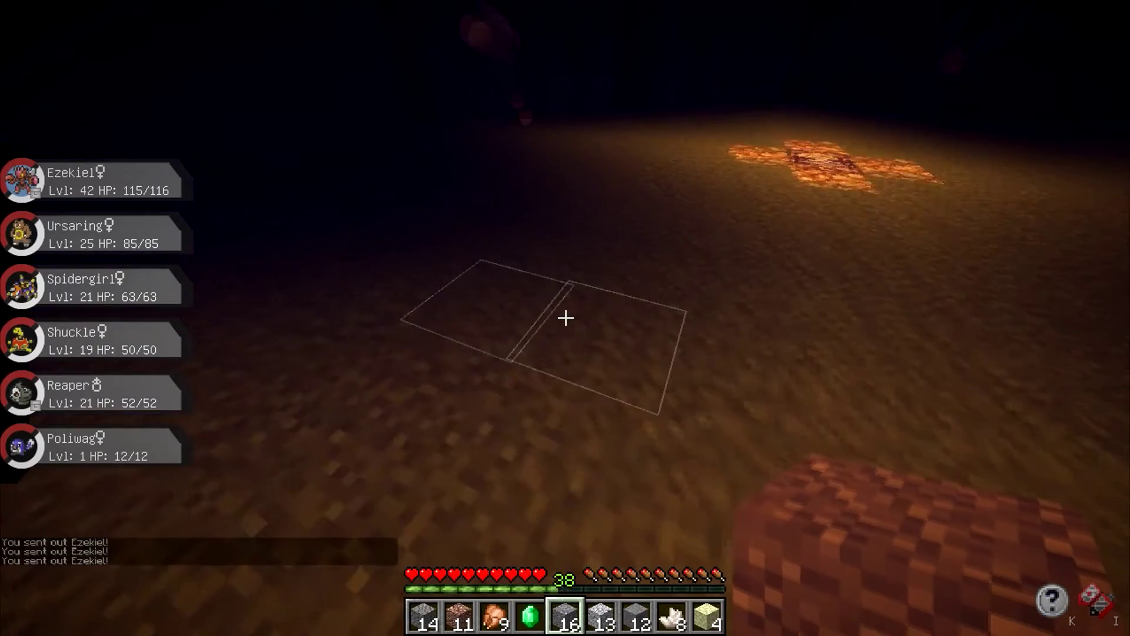
Recall Ezekiel, resend it to attack the wild Jumpluff, then submit the EV check.
key(r)
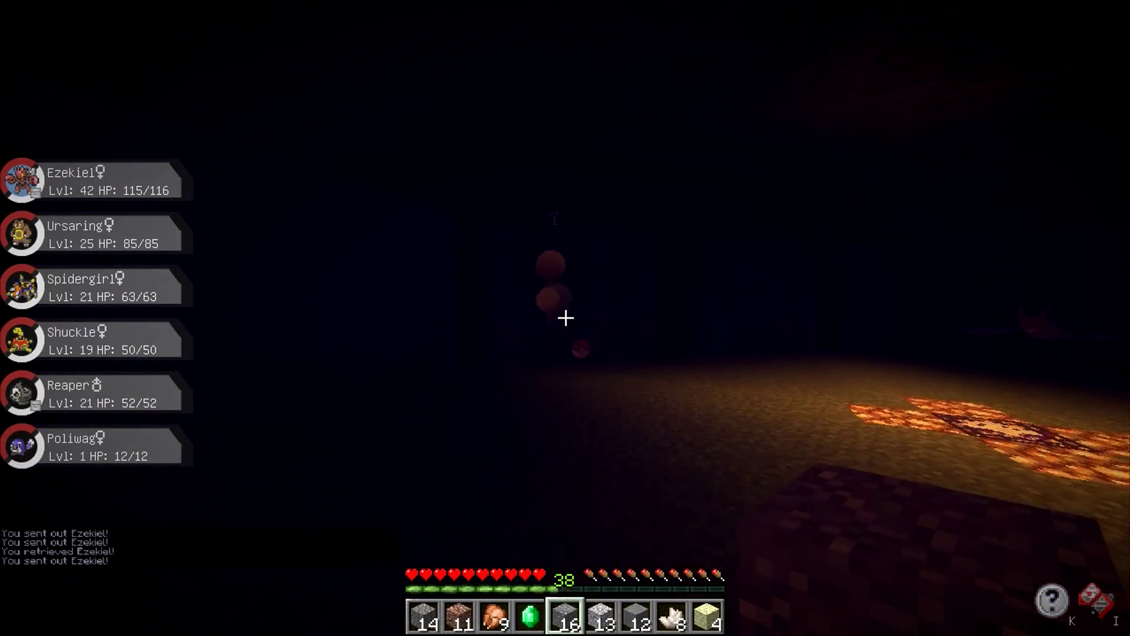
key(r)
click(662, 561)
click(389, 562)
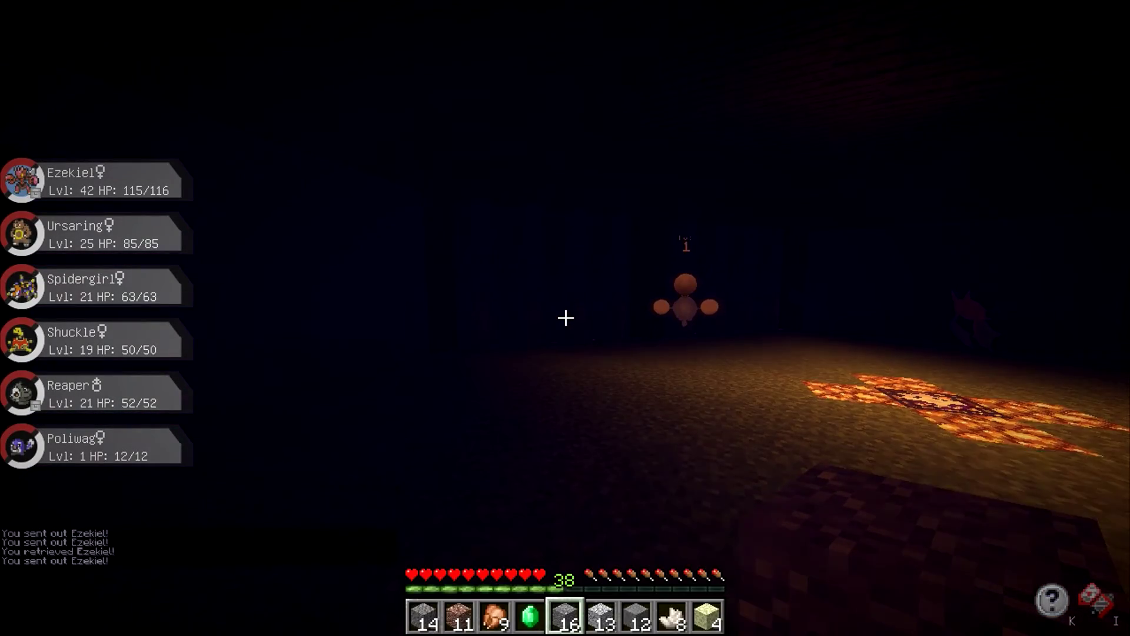
text(/evs 5)
key(Return)
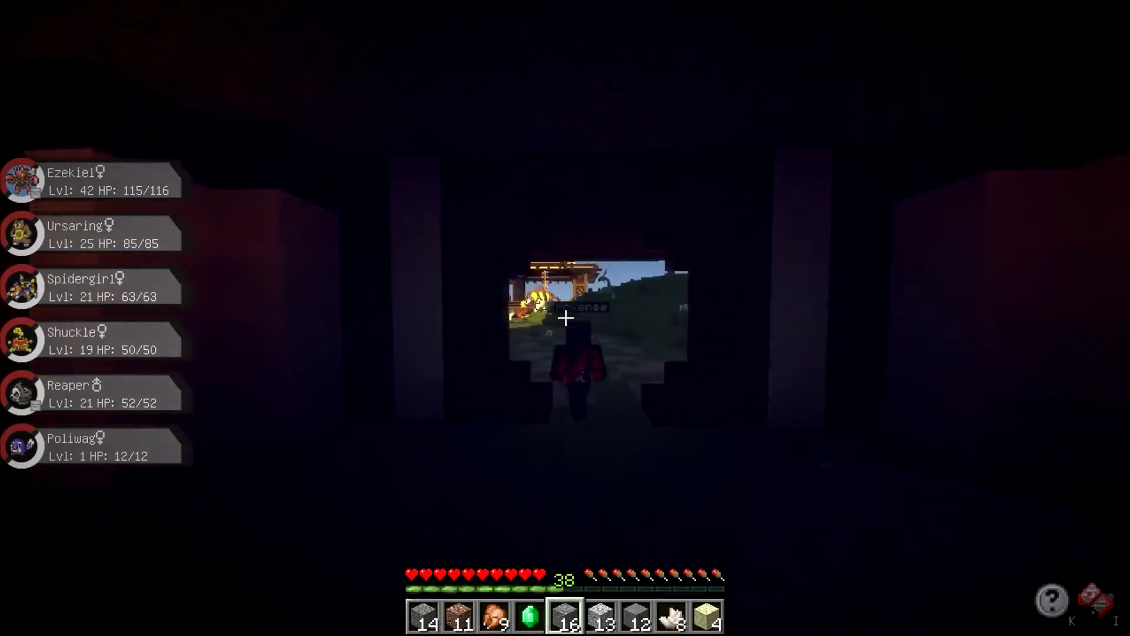
scroll(566, 318, up, 1)
Open the player inventory.
key(e)
Move the Emerald from hotbar slot 4 into the inventory and close it.
key(4)
key(e)
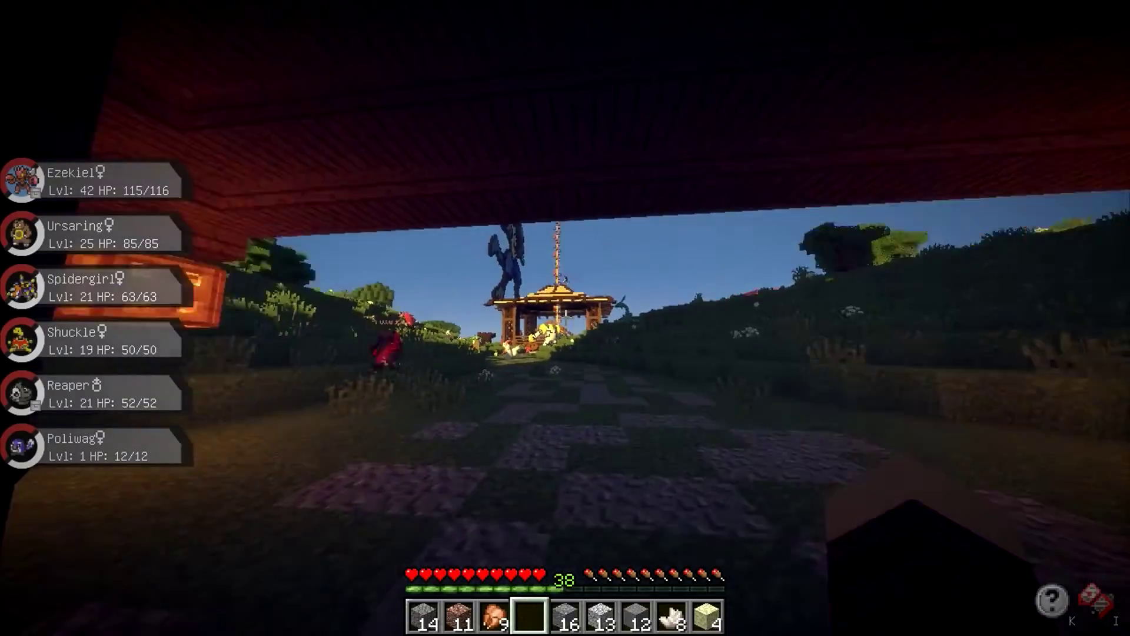
key(e)
key(e)
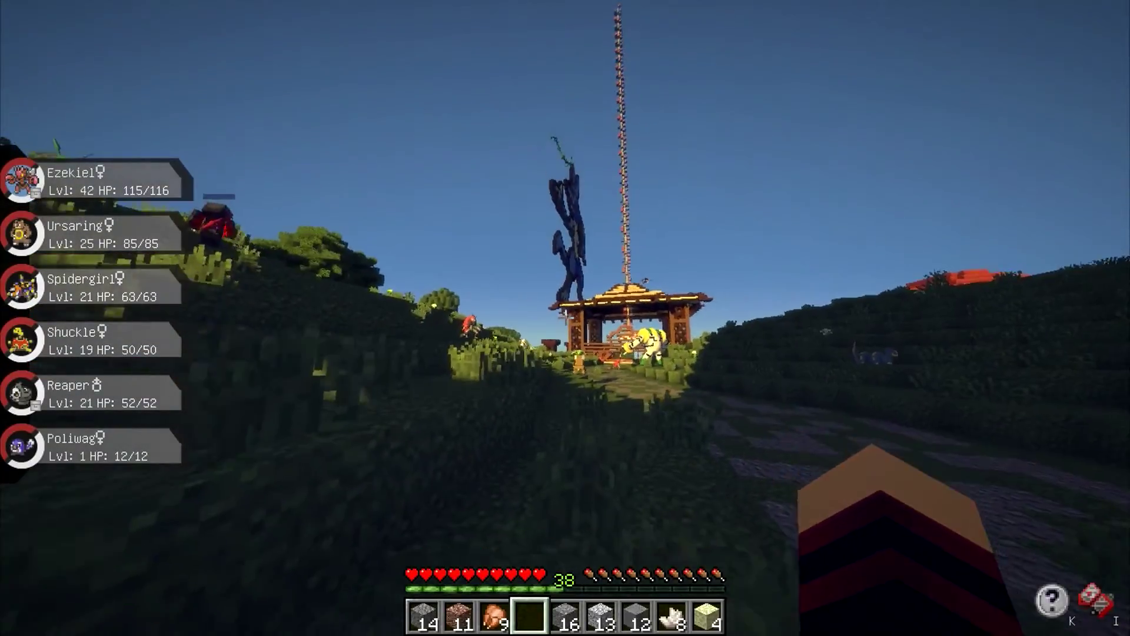
Switch to third-person view and walk up the grassy slope toward the temple.
key(w)
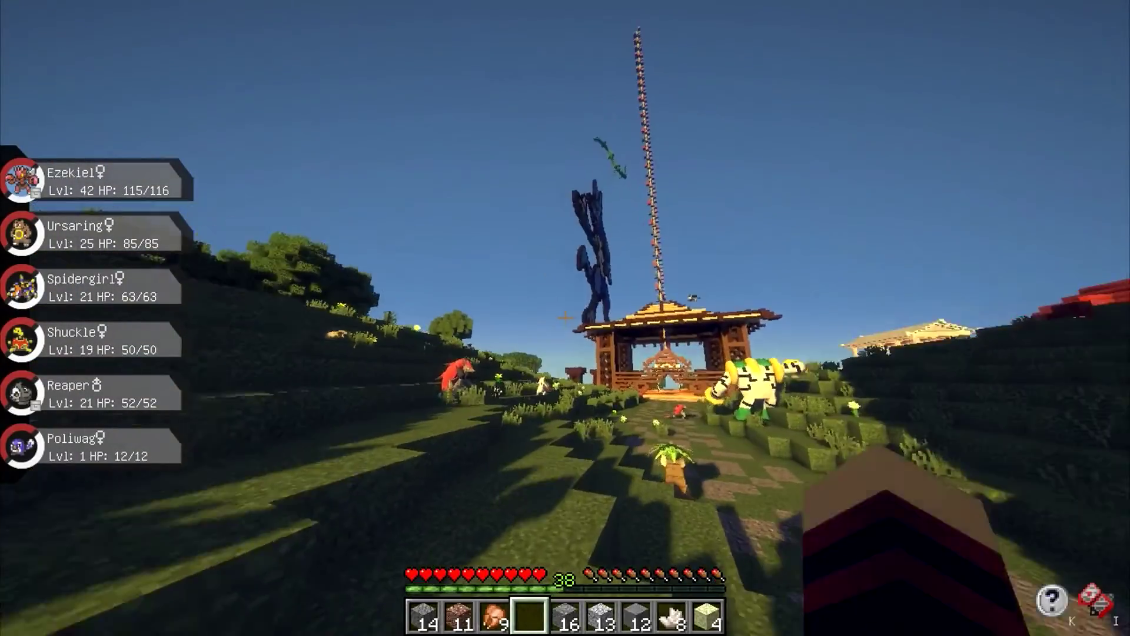
key(F5)
key(F5)
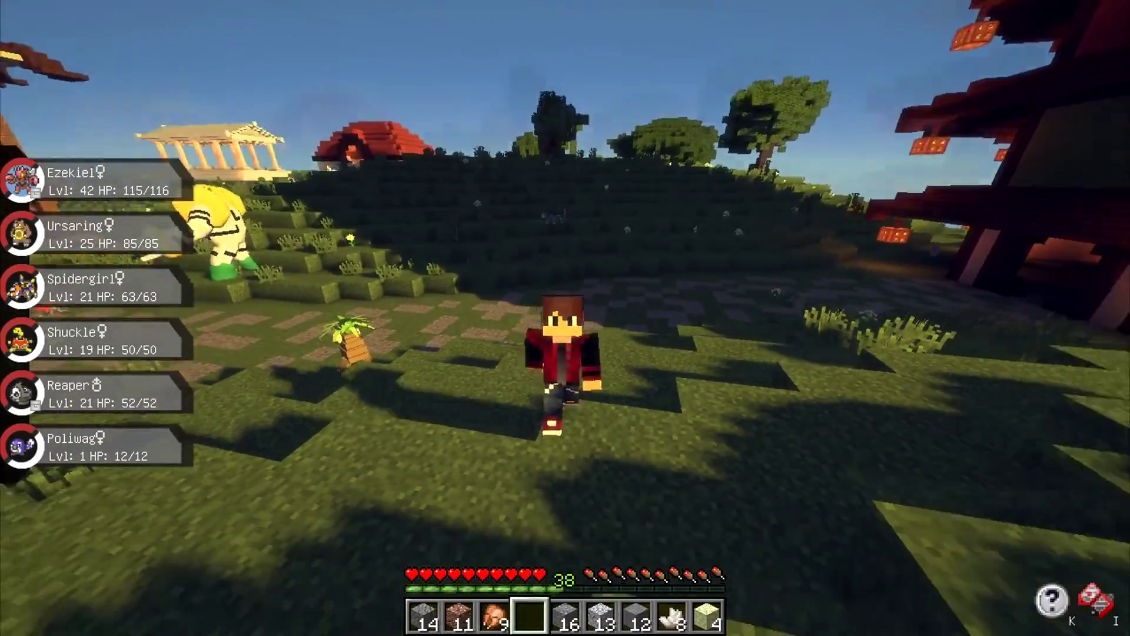
key(w)
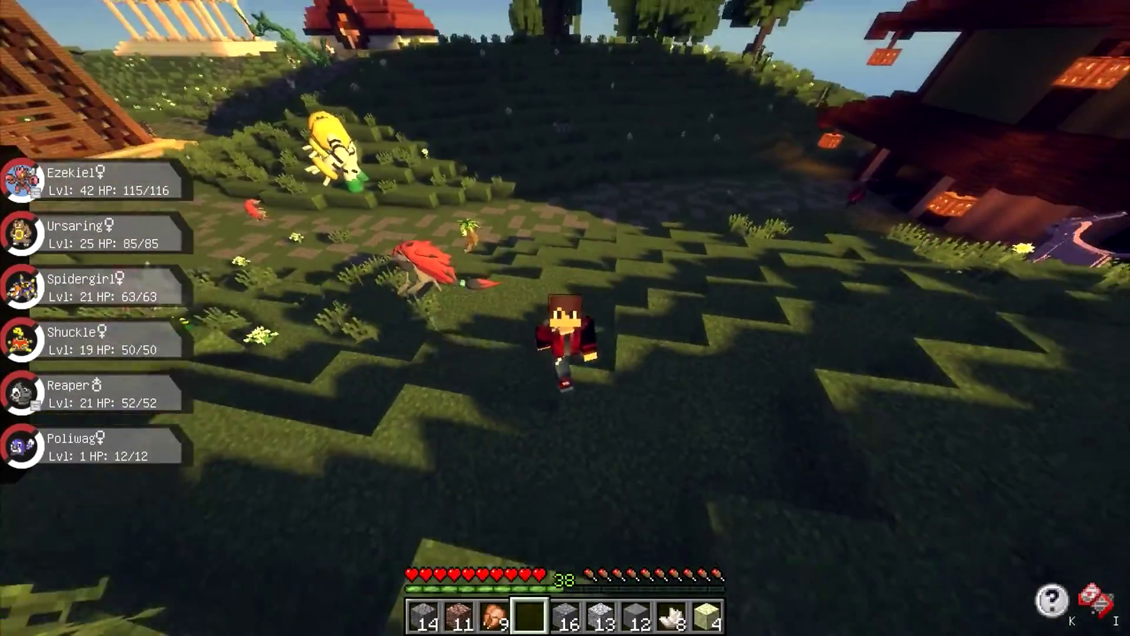
key(w)
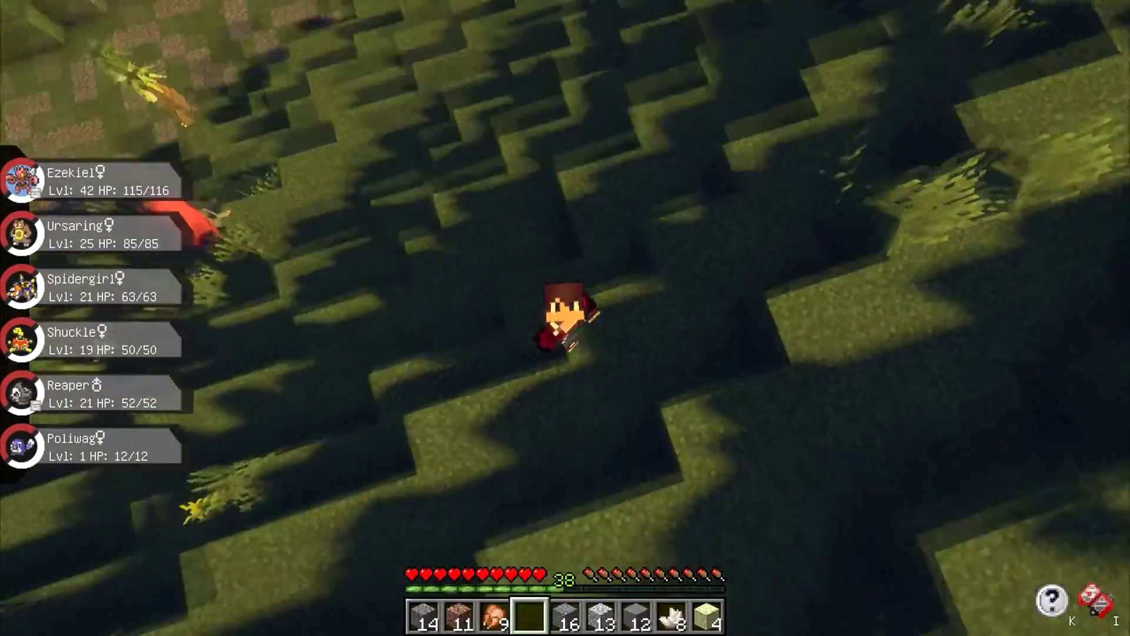
key(w)
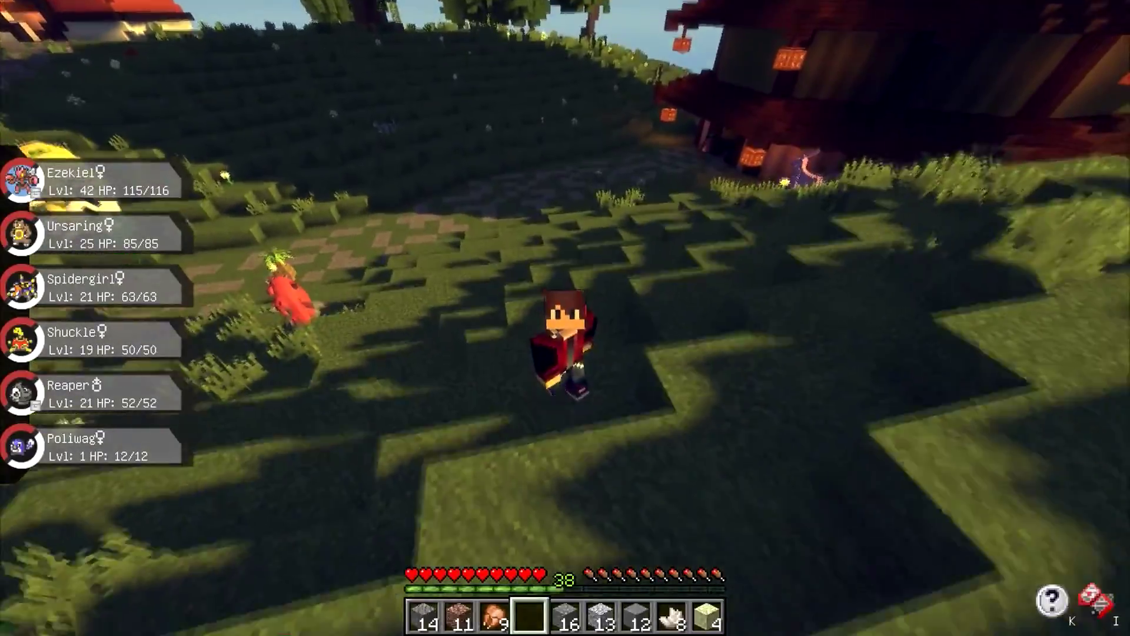
key(w)
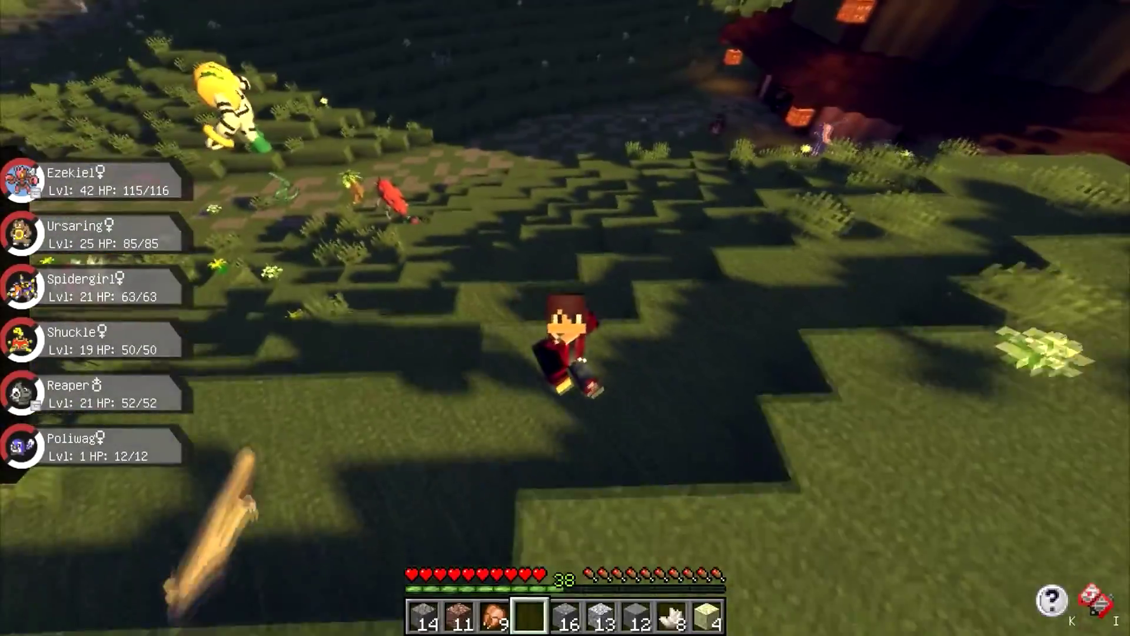
key(w)
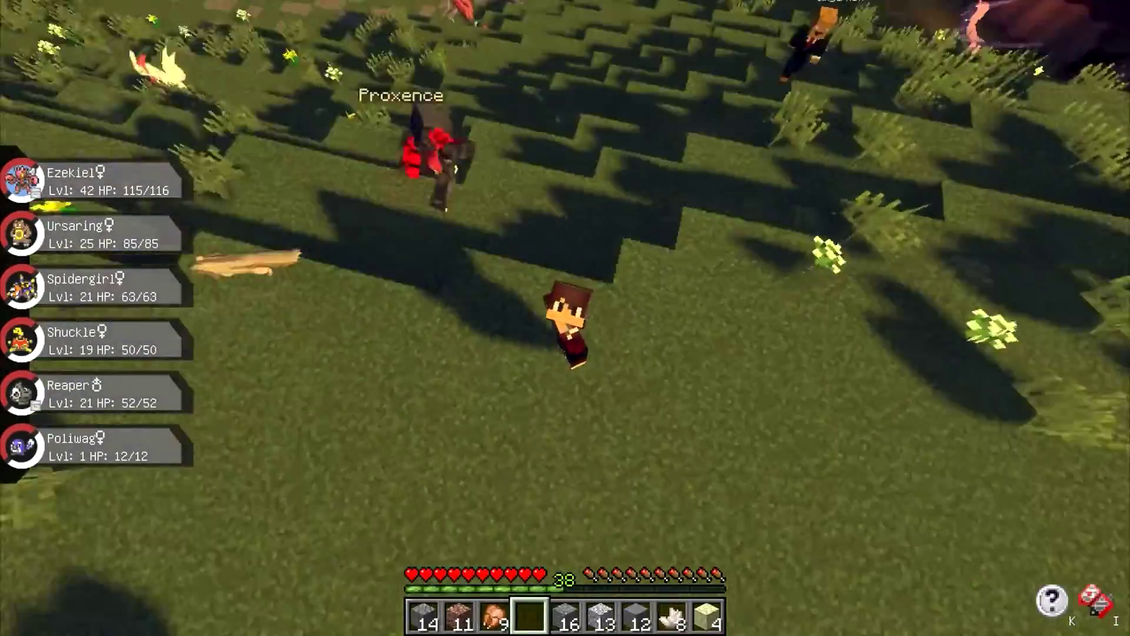
Run past the temple across the grass to join the other players.
key(w)
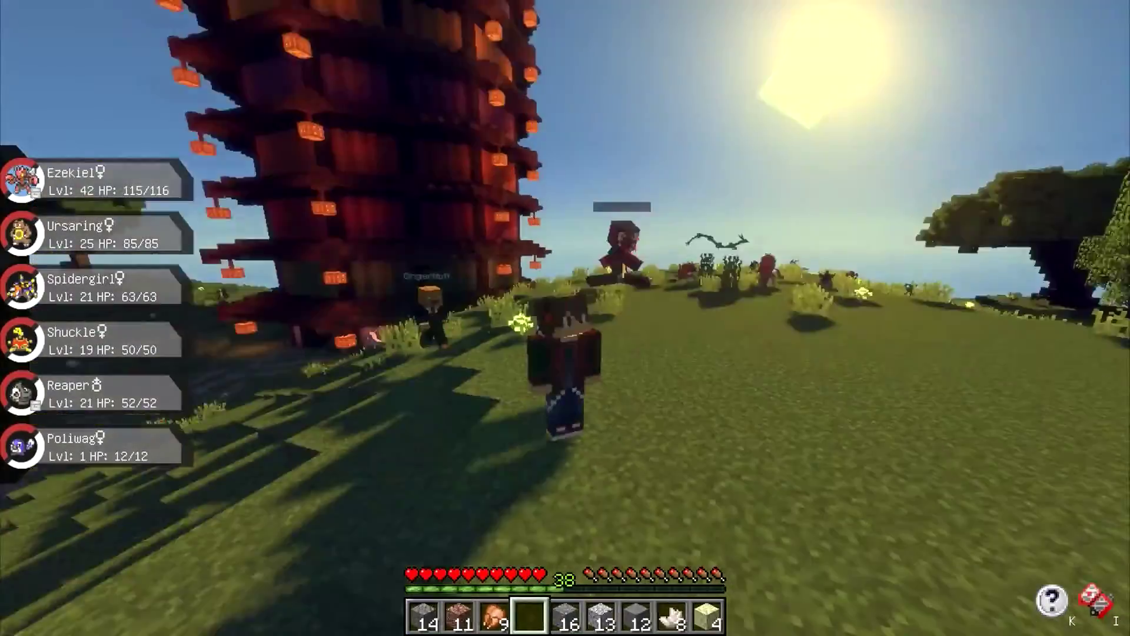
key(w)
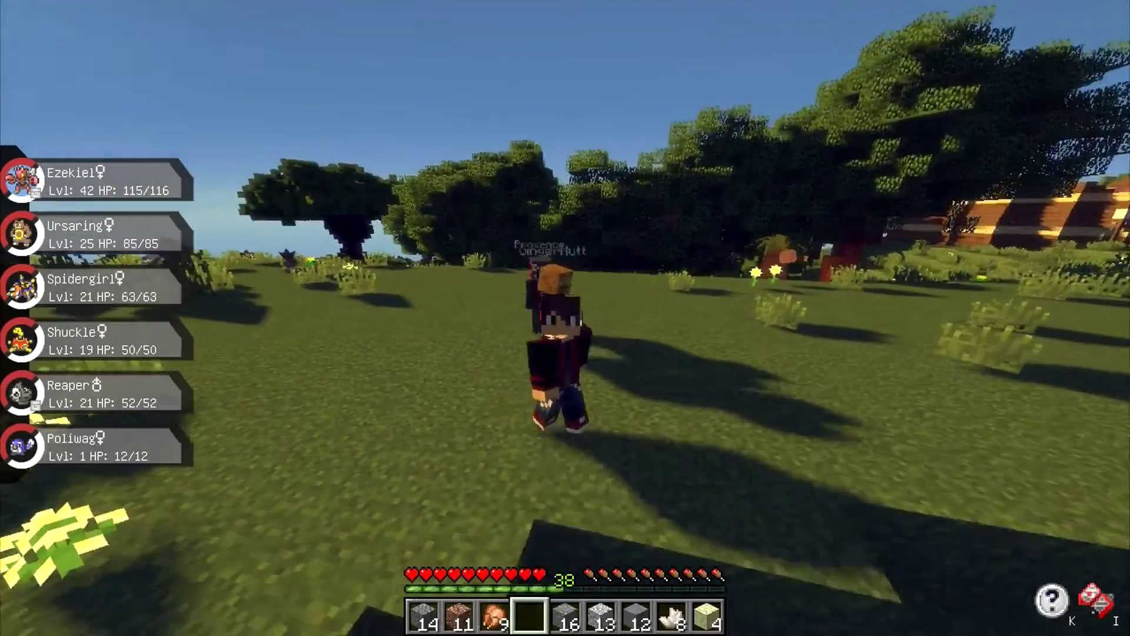
key(w)
key(w)
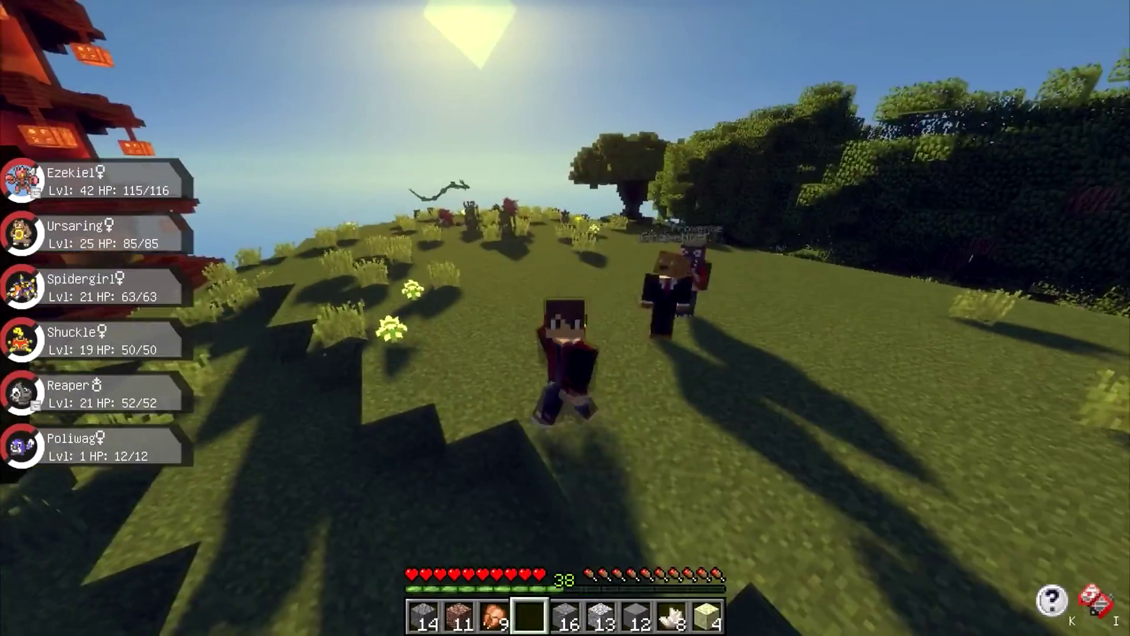
key(w)
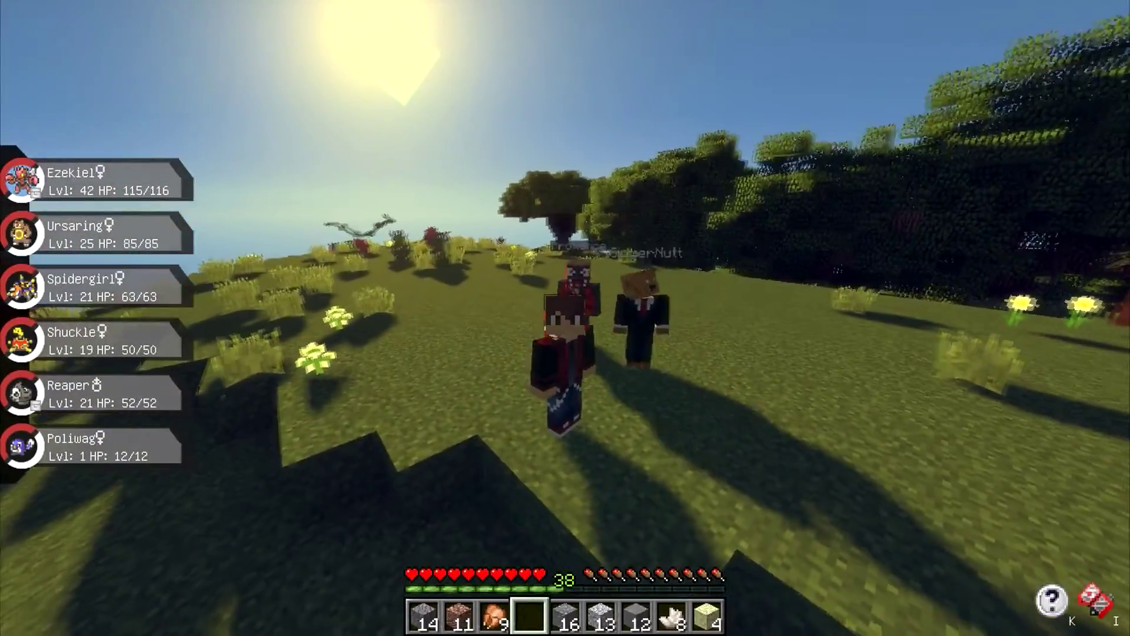
key(w)
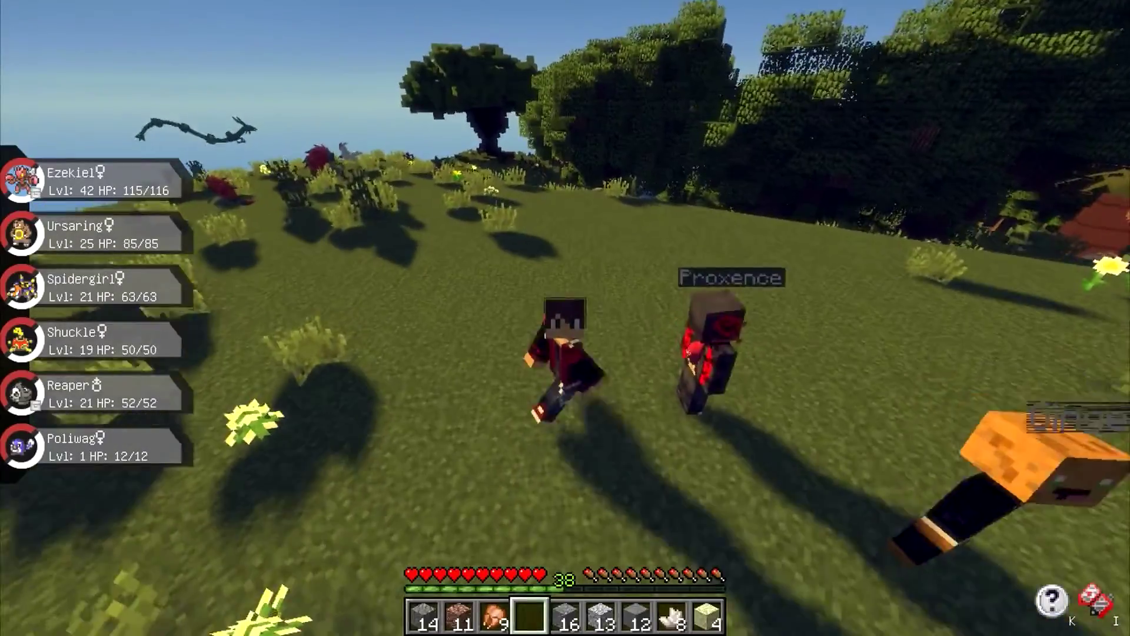
key(w)
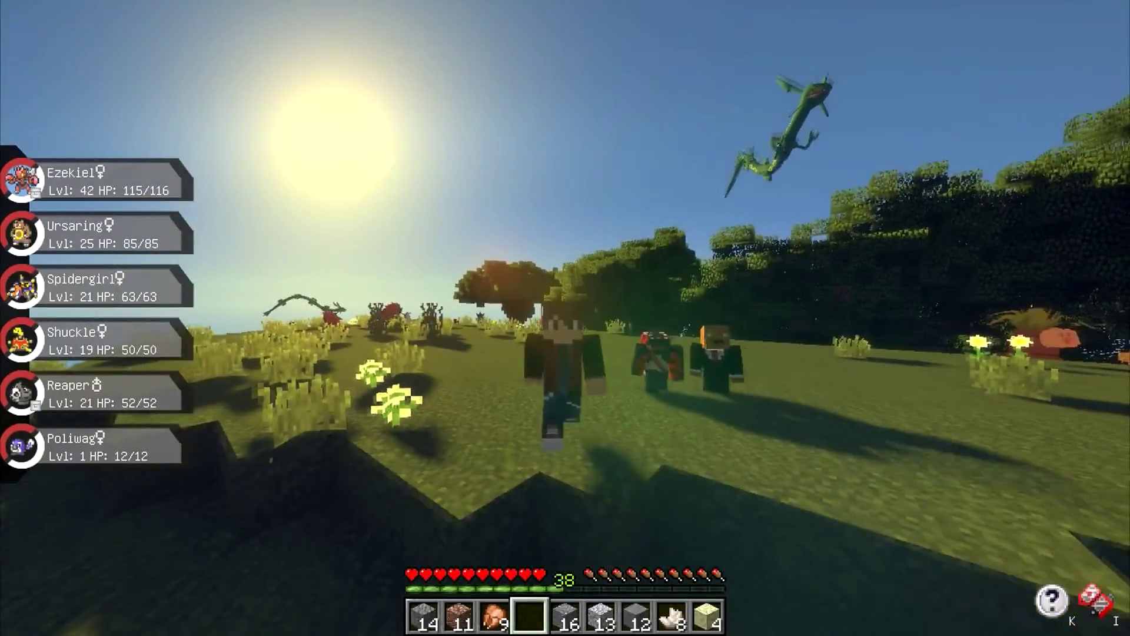
key(w)
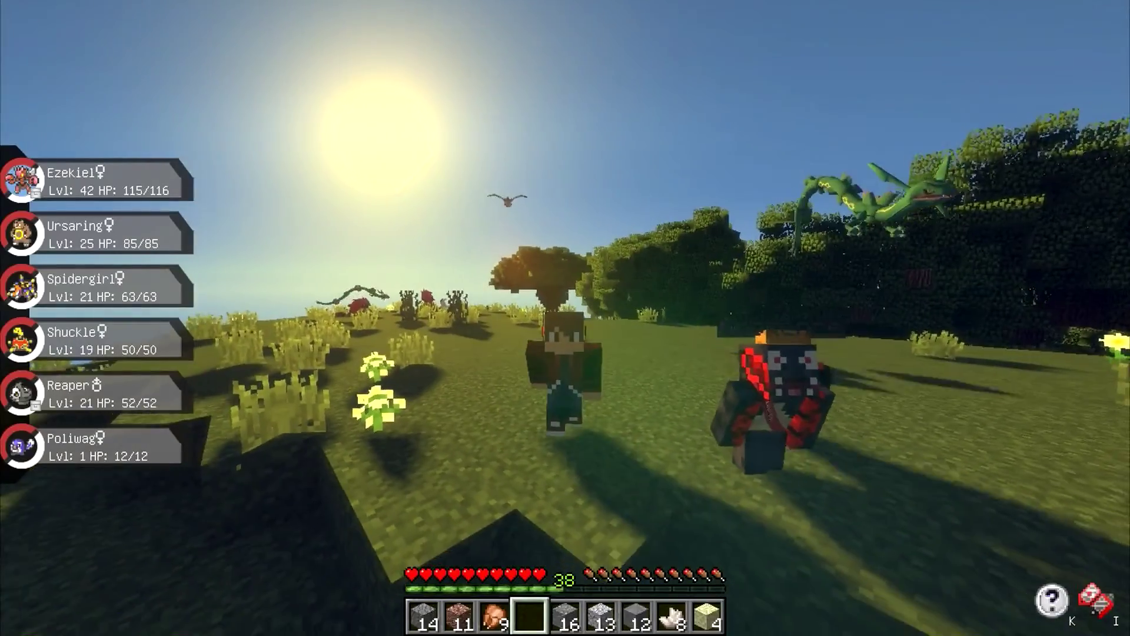